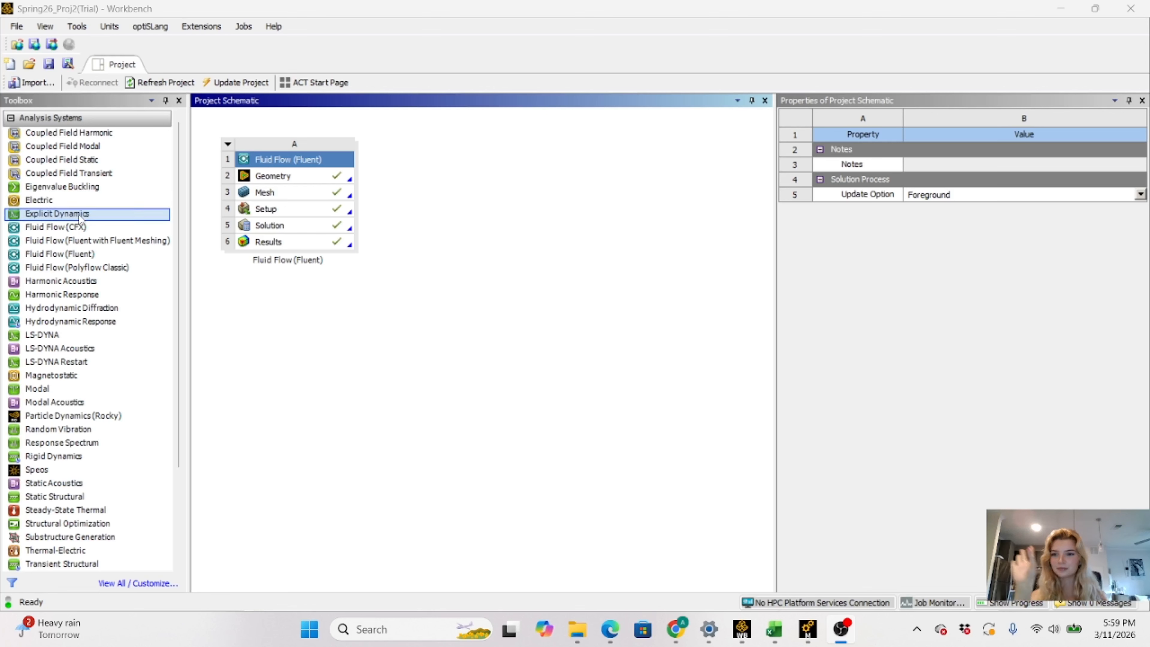
Add a second Fluid Flow (Fluent) system beside the existing one and start its geometry in DesignModeler
drag(79, 257, 437, 197)
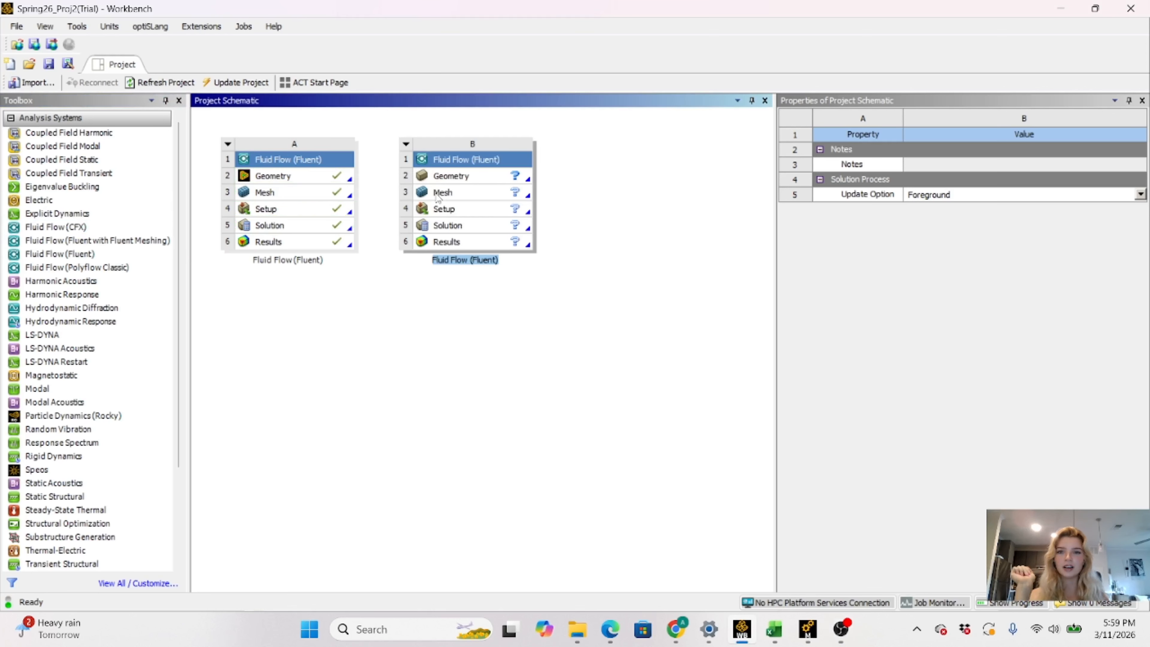
click(496, 176)
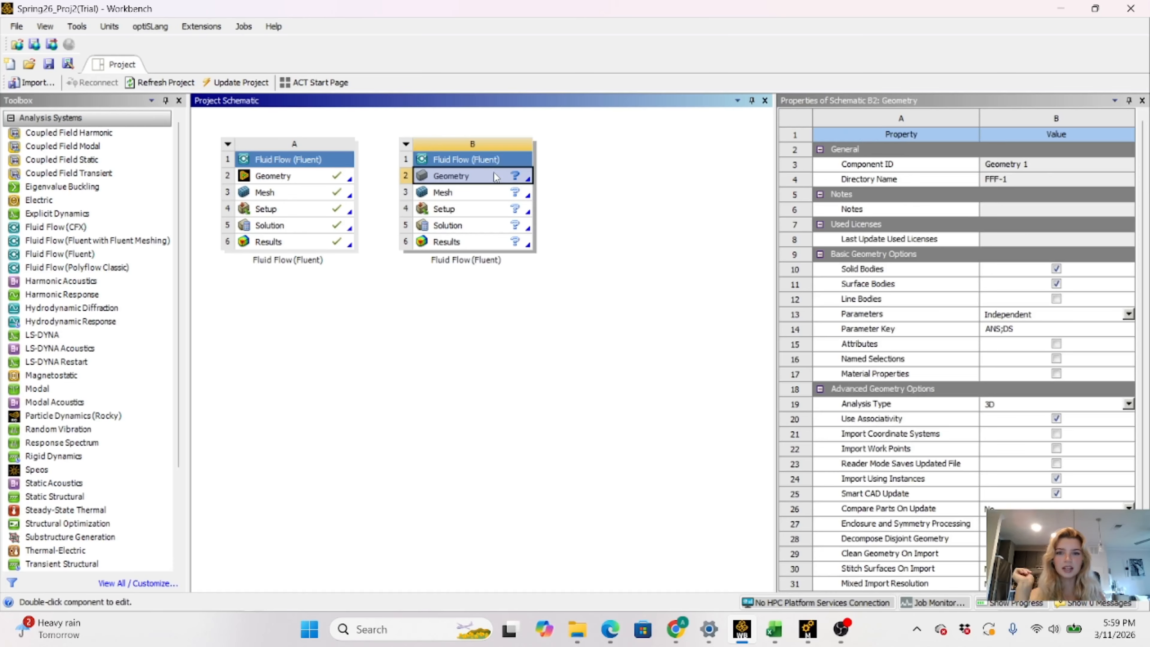
right_click(495, 177)
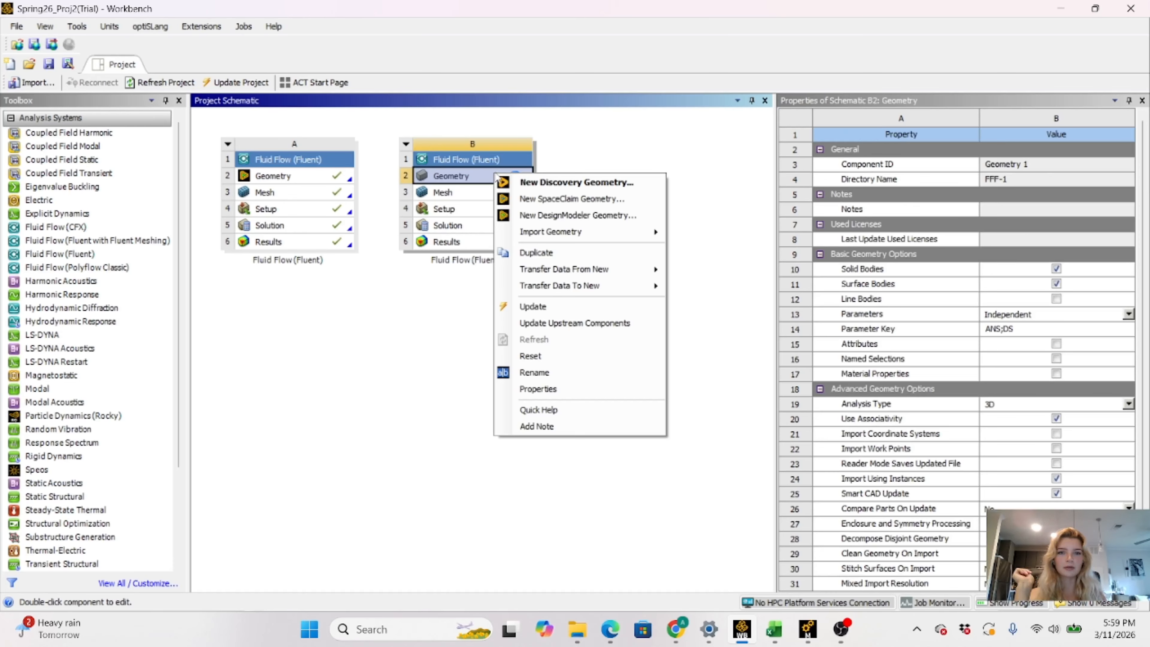
click(568, 217)
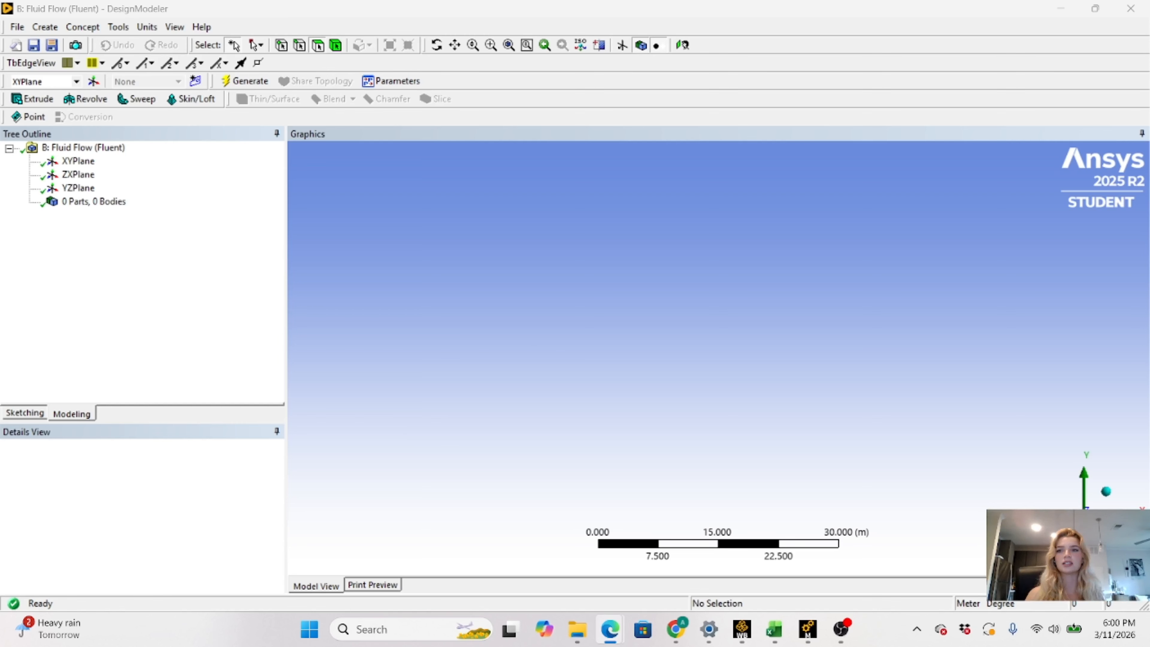
Start sketching on the XYPlane and show the sketch grid in 2D
click(78, 161)
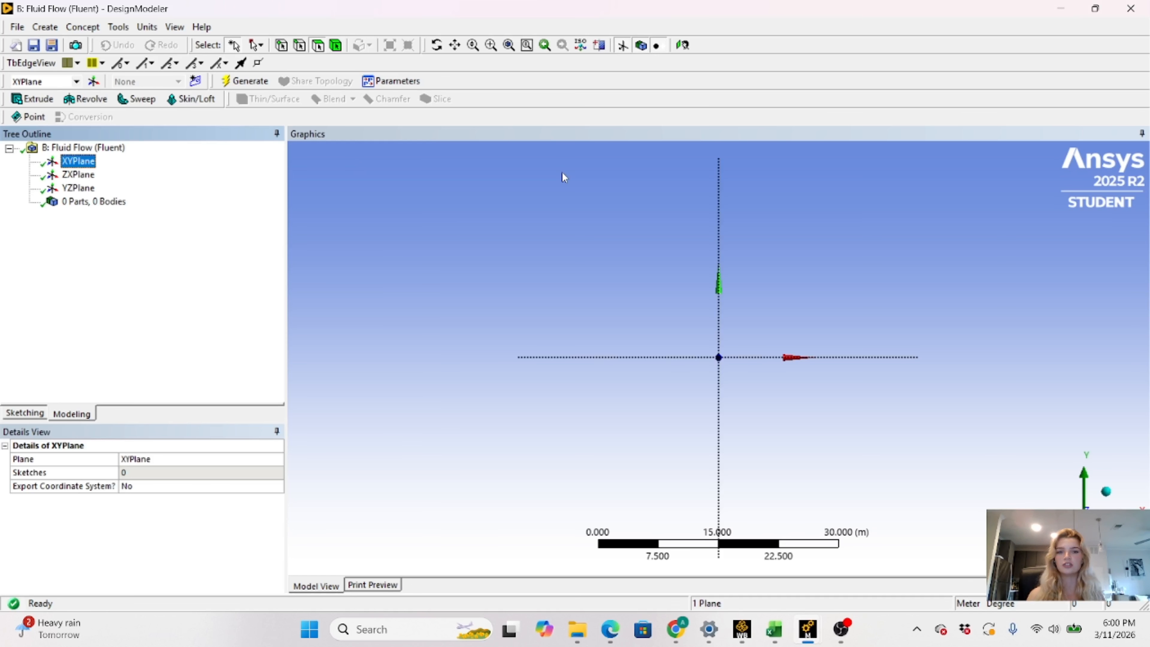
scroll(765, 340, up, 3)
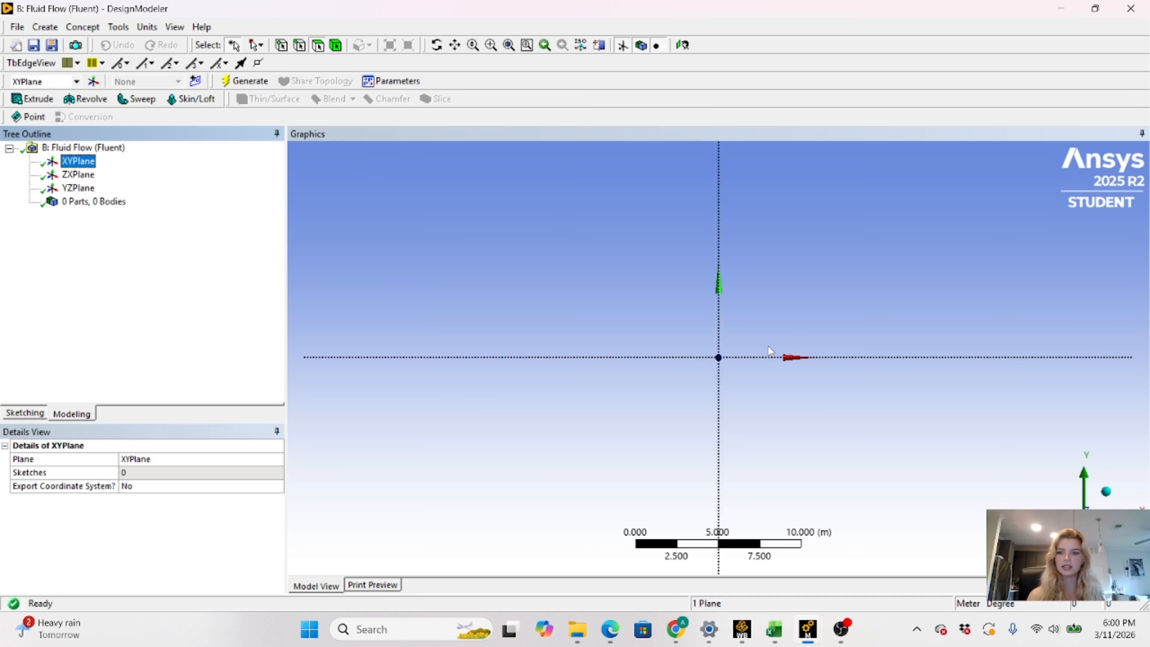
click(40, 413)
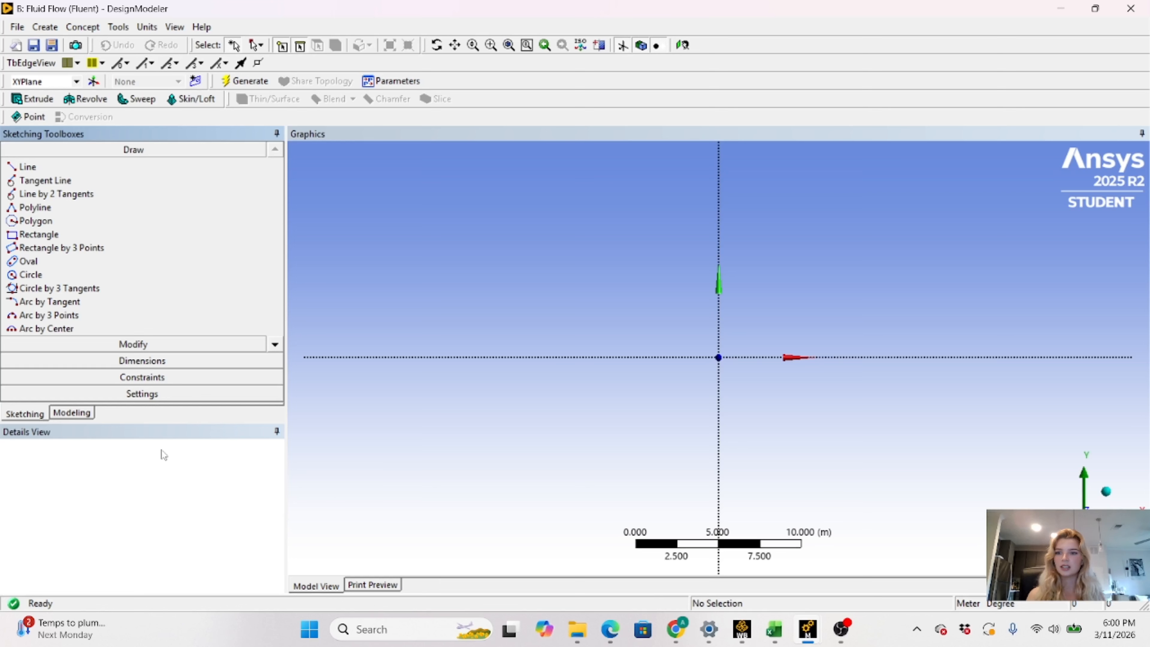
click(162, 394)
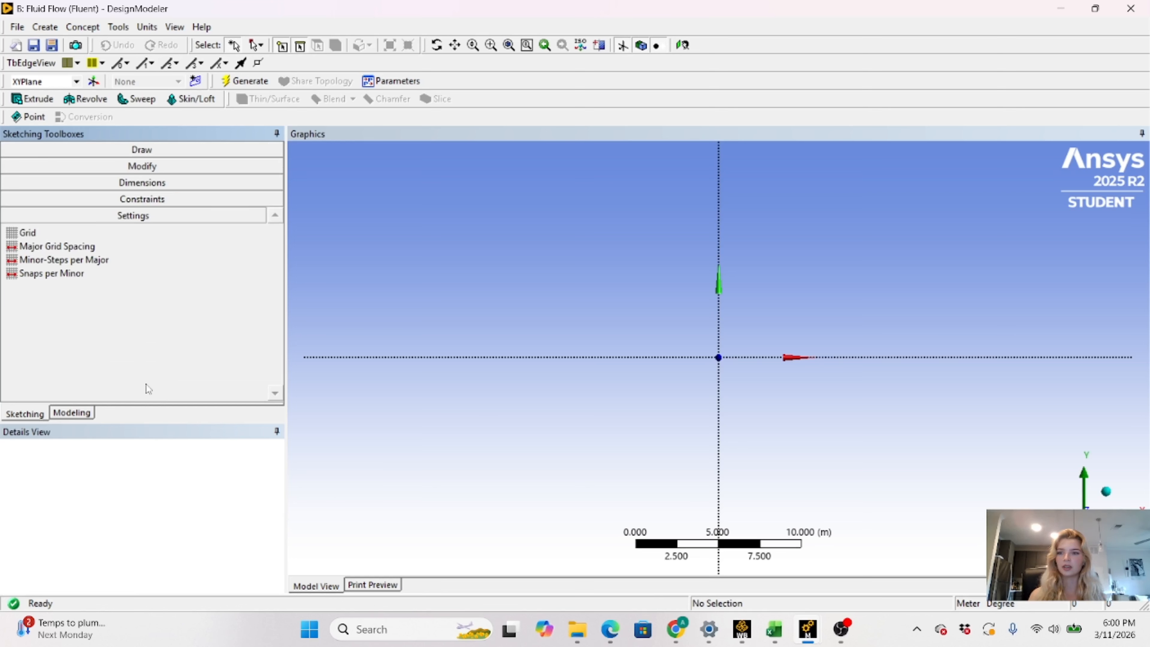
click(131, 235)
click(237, 233)
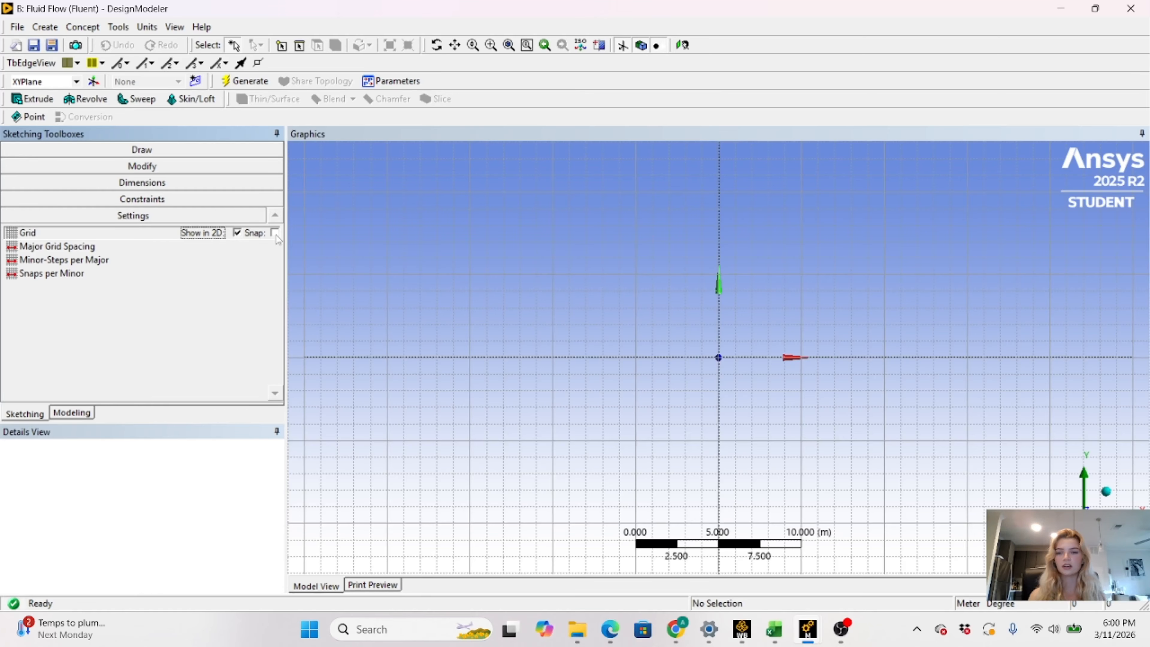
Turn on grid snapping and set the major grid spacing to 0.1 m with 10 minor steps per major
click(101, 247)
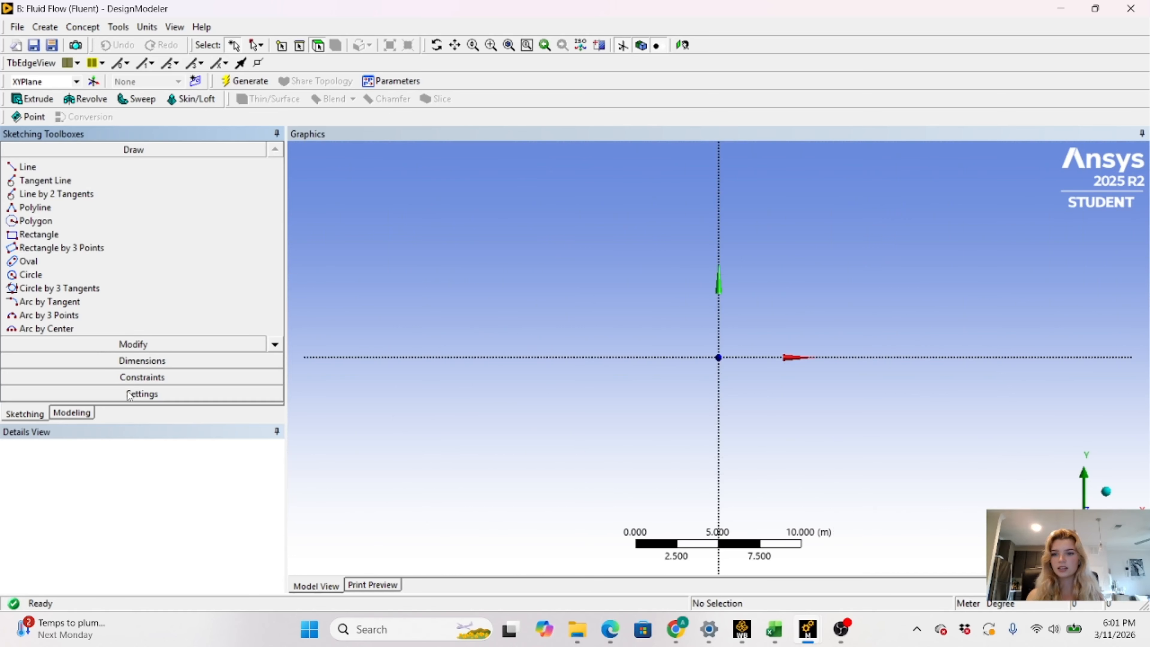
click(136, 393)
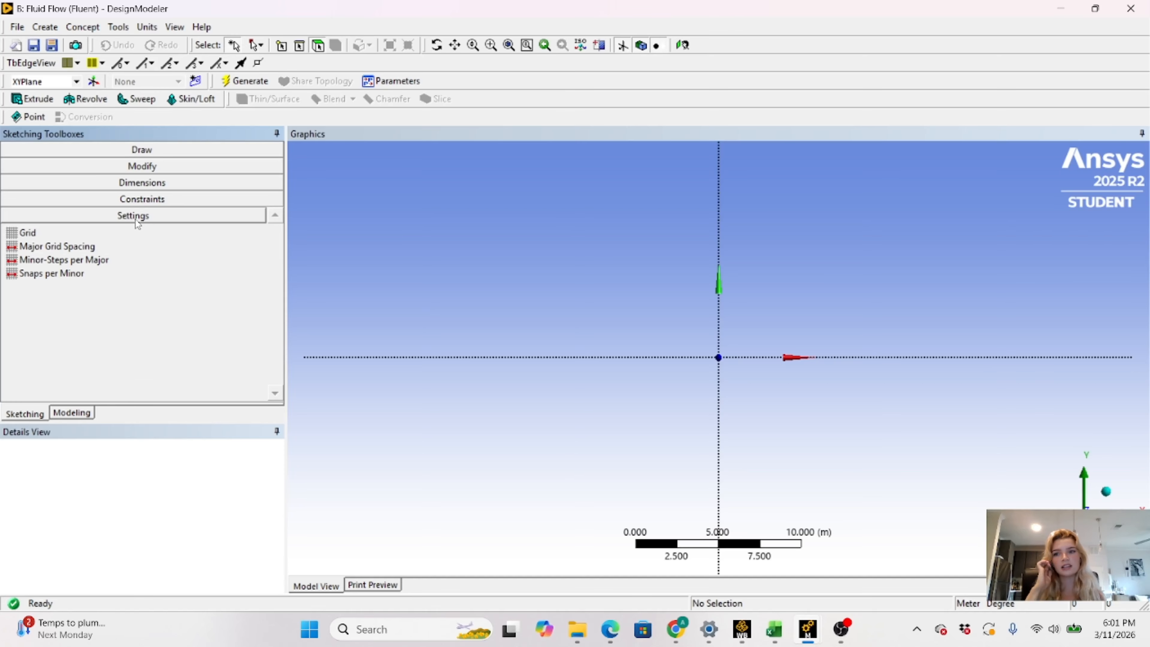
click(141, 232)
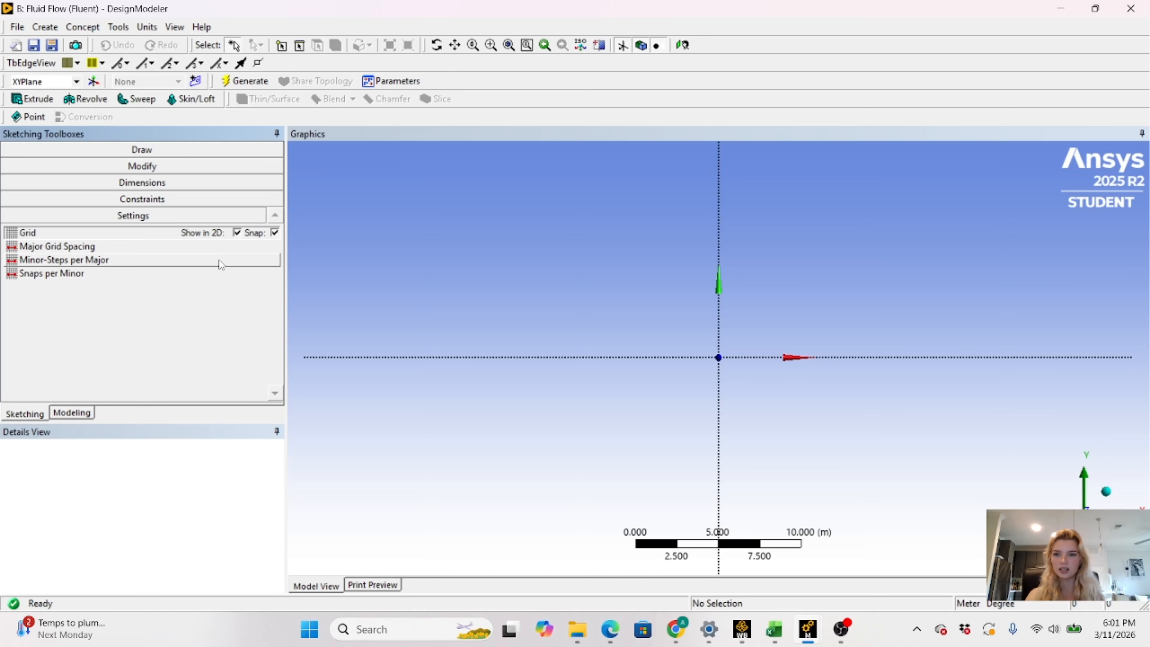
click(215, 247)
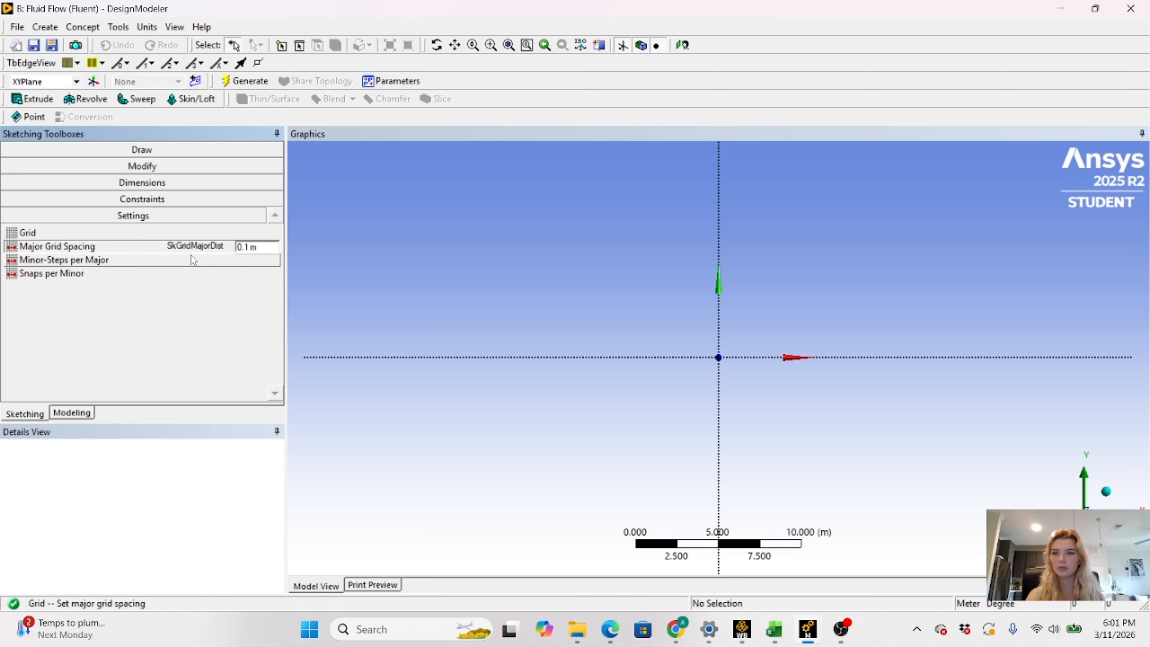
click(191, 258)
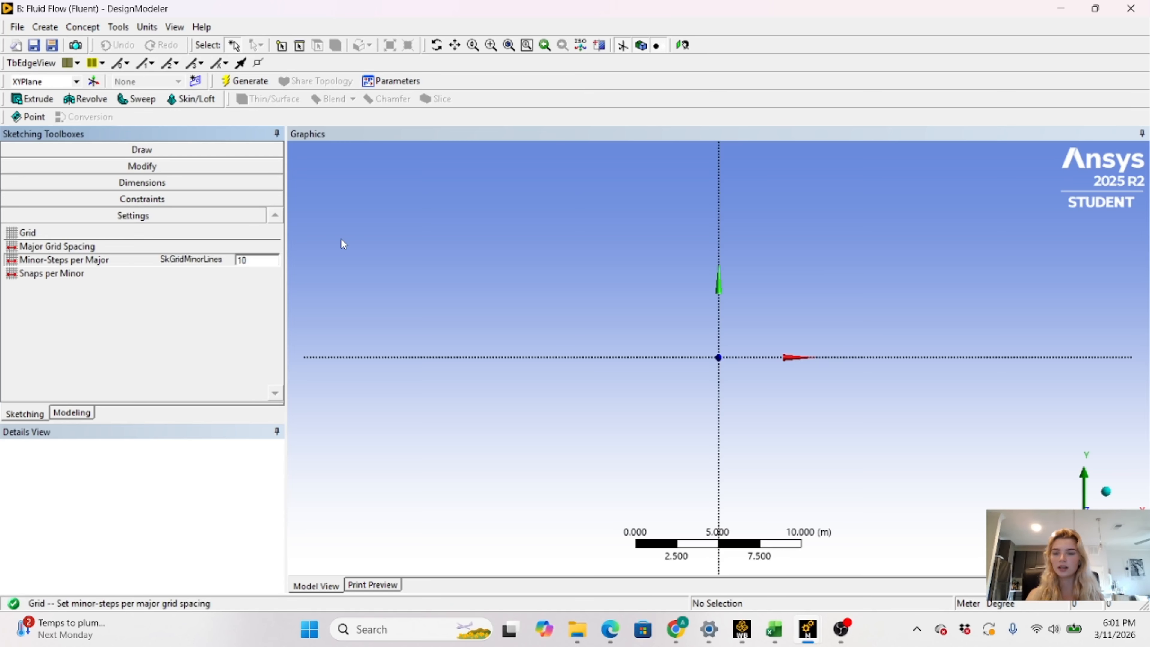
Sketch a rectangle about 1.29 m wide and 0.63 m high with its first corner at the origin
click(174, 151)
scroll(747, 358, up, 2)
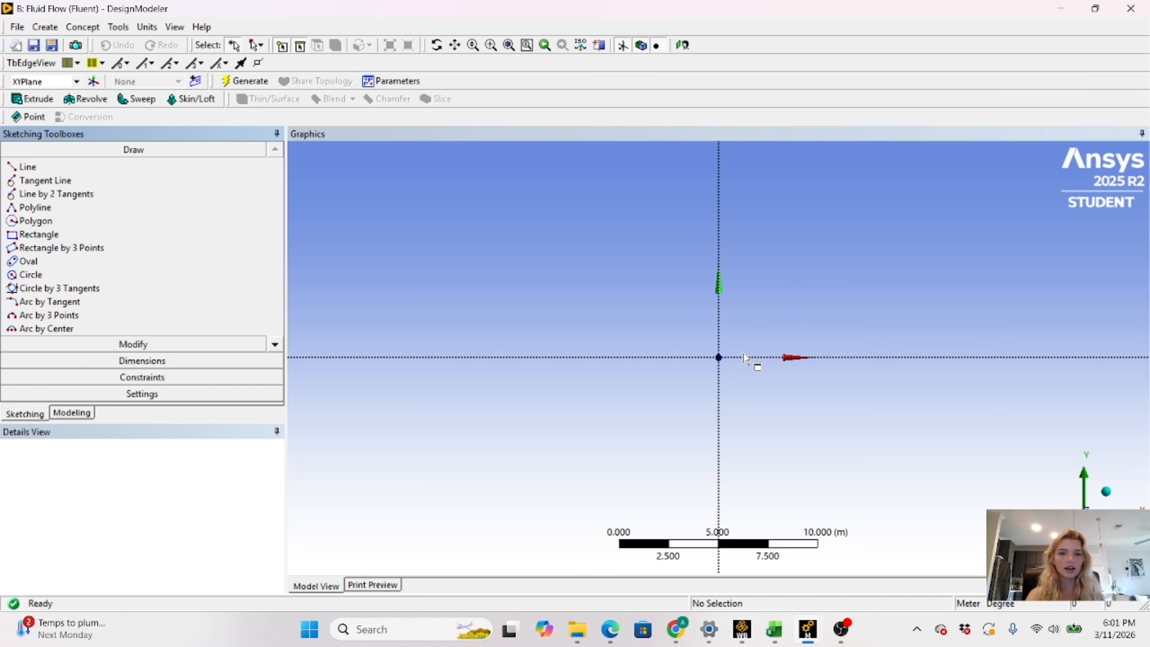
scroll(747, 358, up, 4)
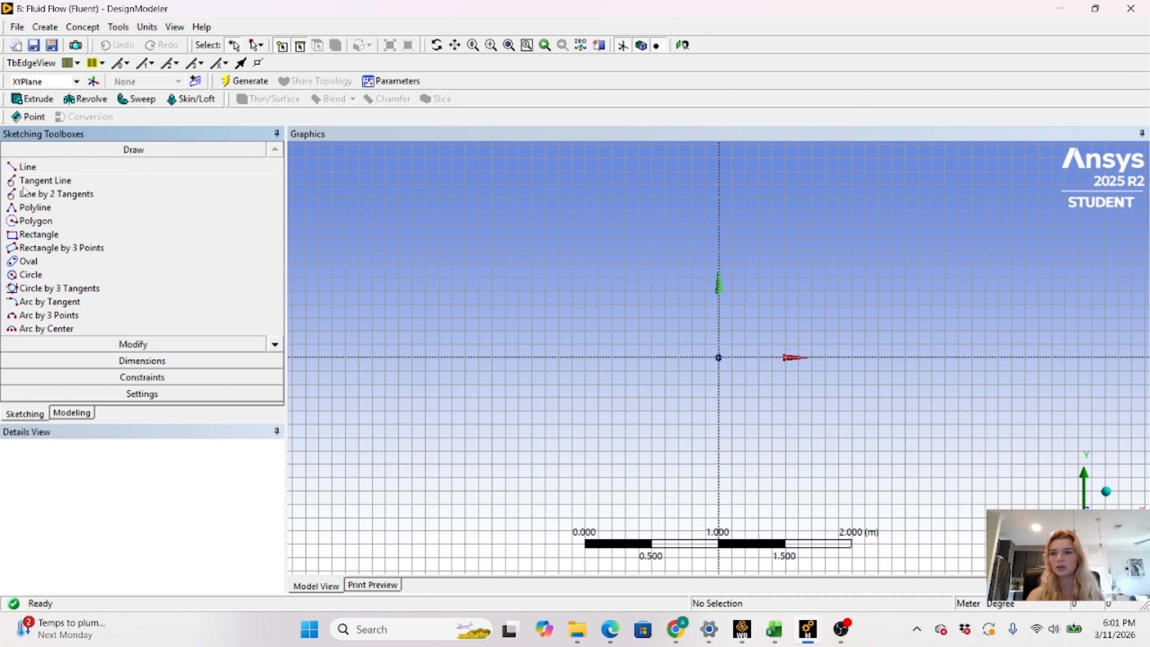
click(21, 236)
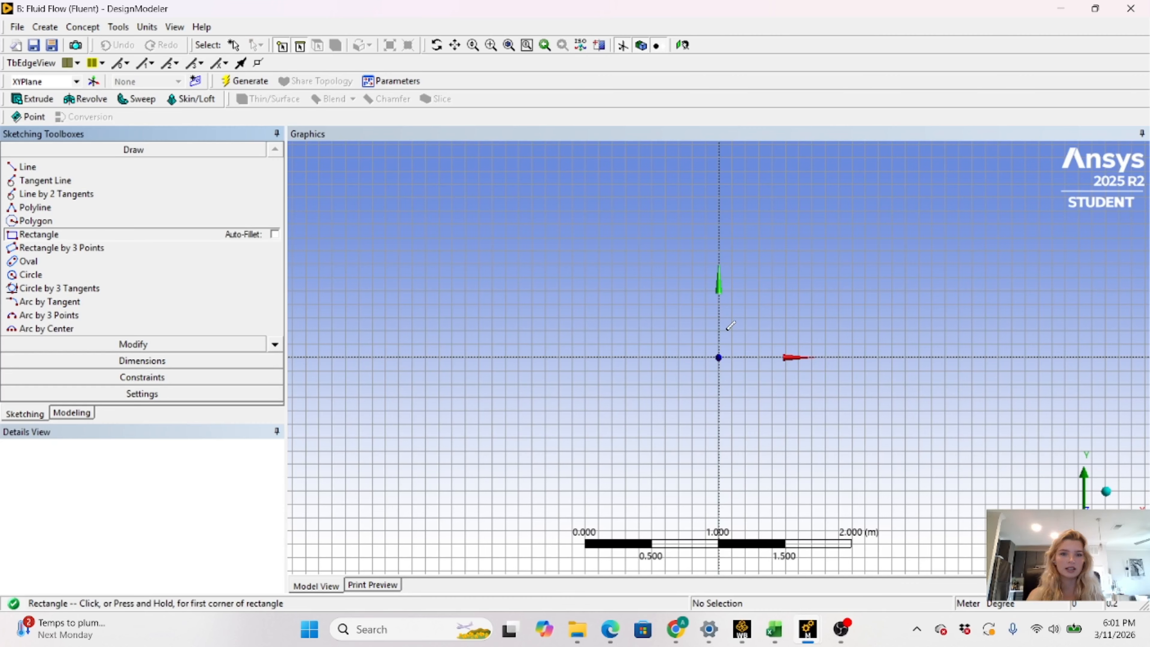
click(719, 357)
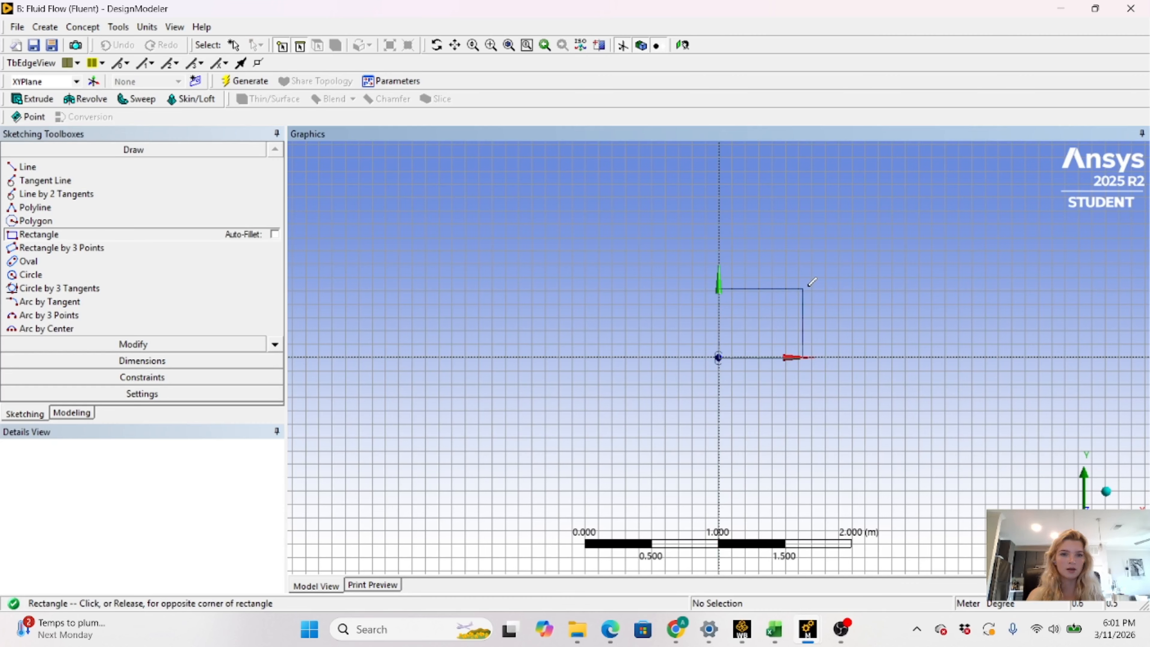
click(891, 275)
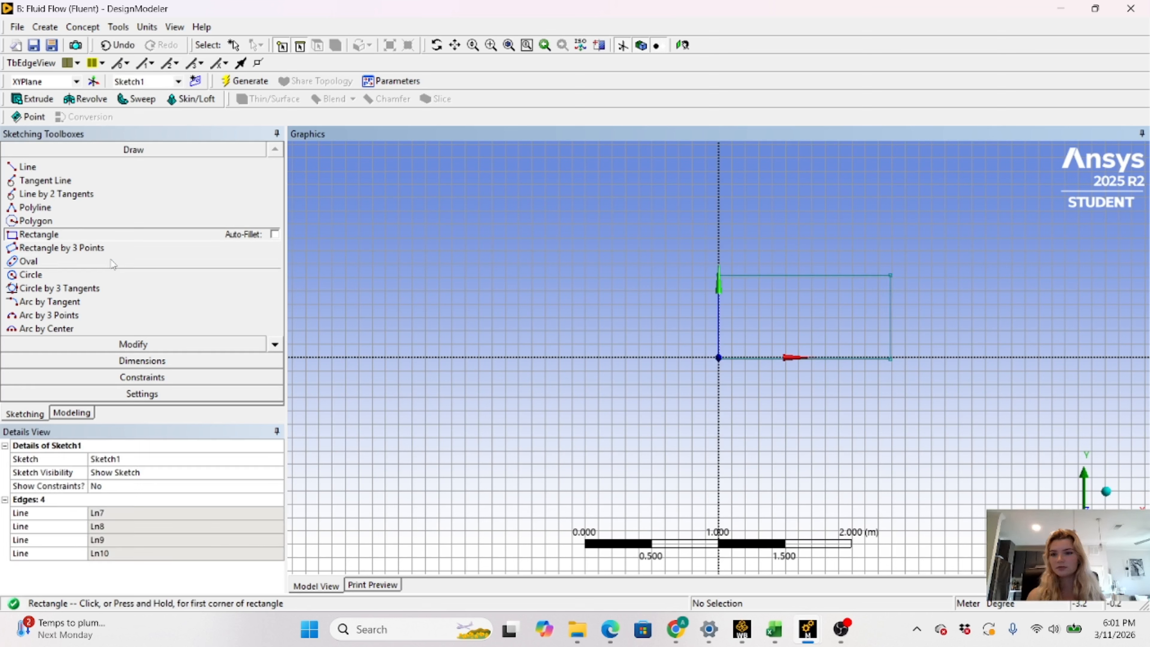
Dimension the rectangle's top edge and set its width to 1 m
click(167, 376)
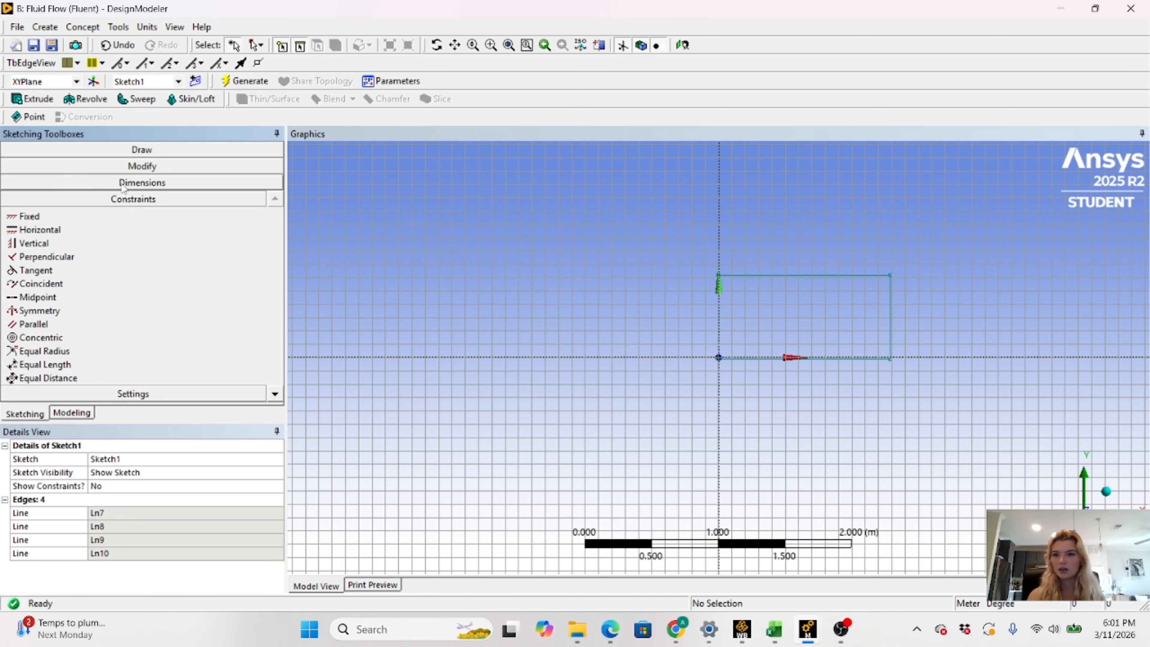
click(131, 182)
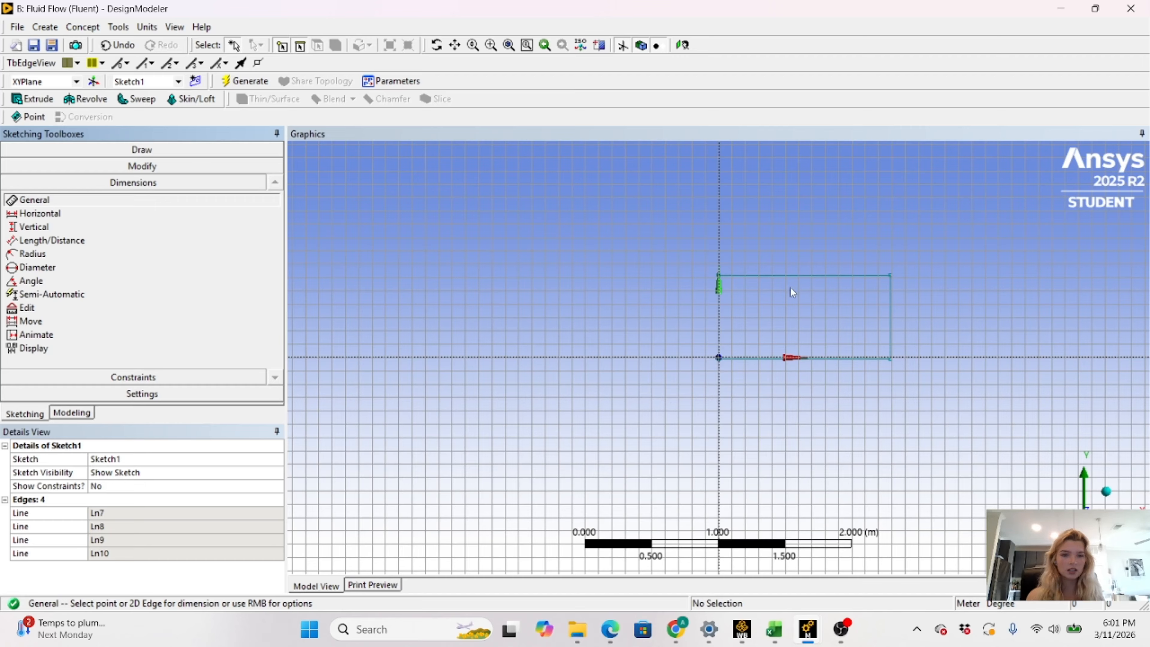
click(788, 277)
click(787, 253)
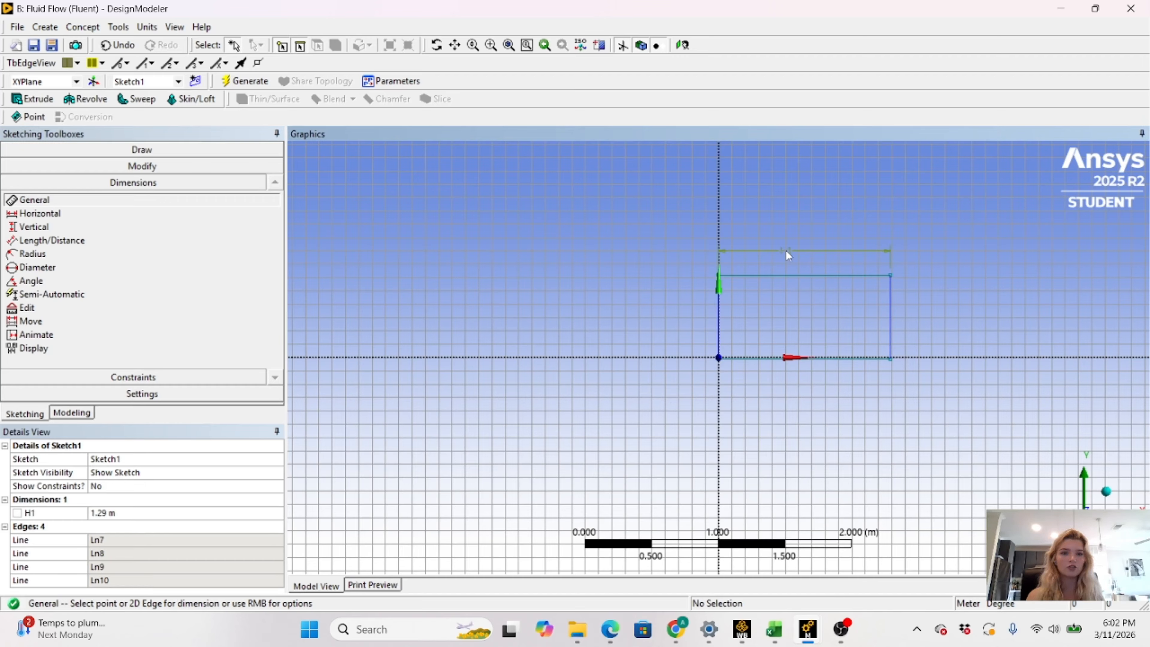
click(109, 512)
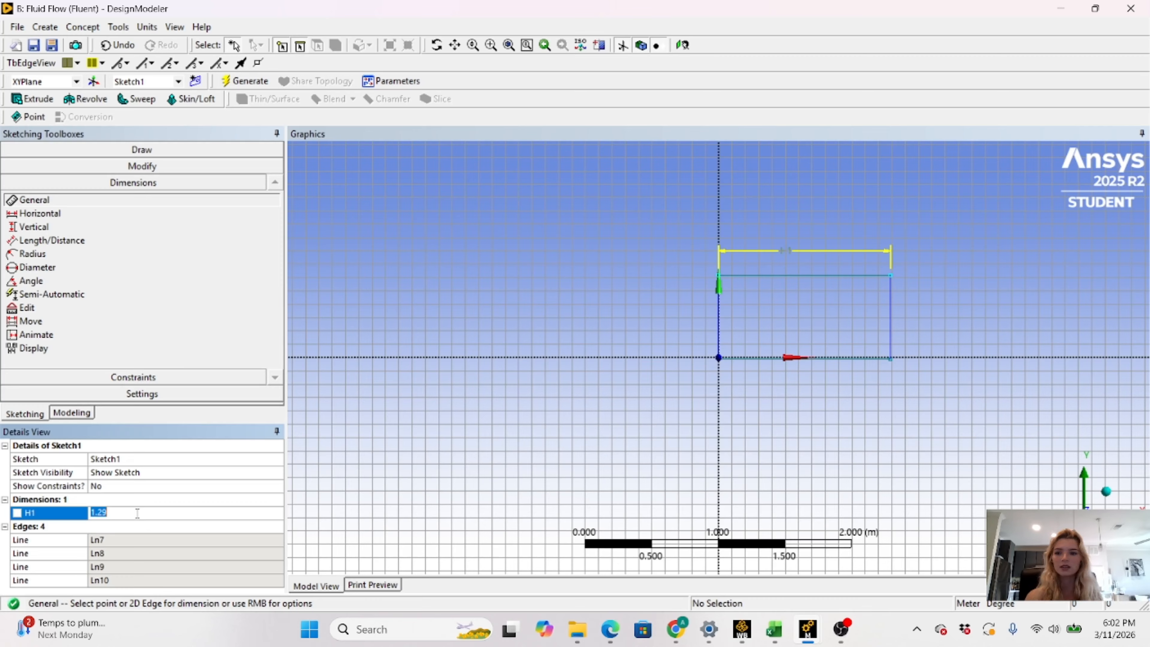
text(1)
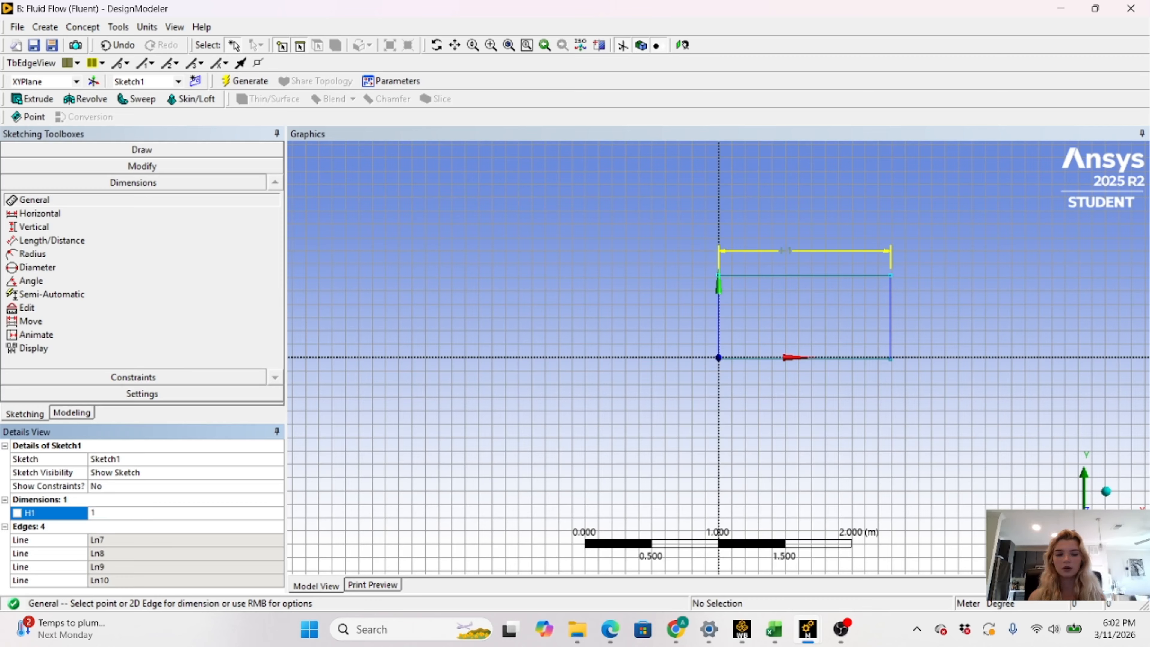
key(Return)
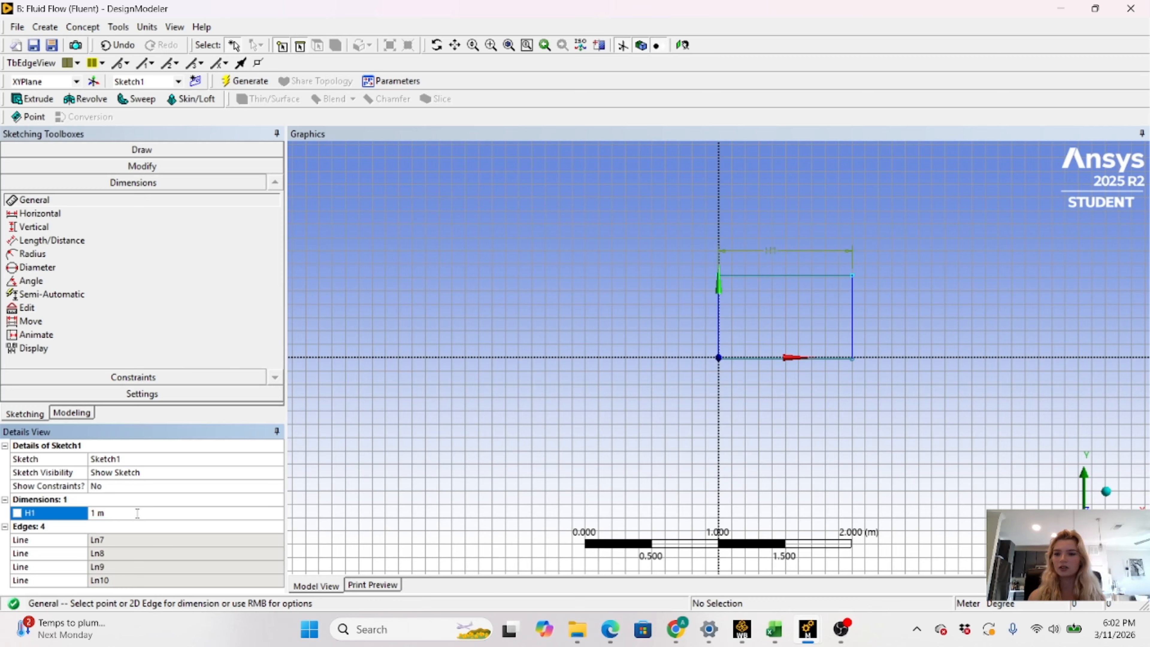
Dimension the rectangle's right edge and set its height to 0.5 m
click(866, 337)
click(878, 327)
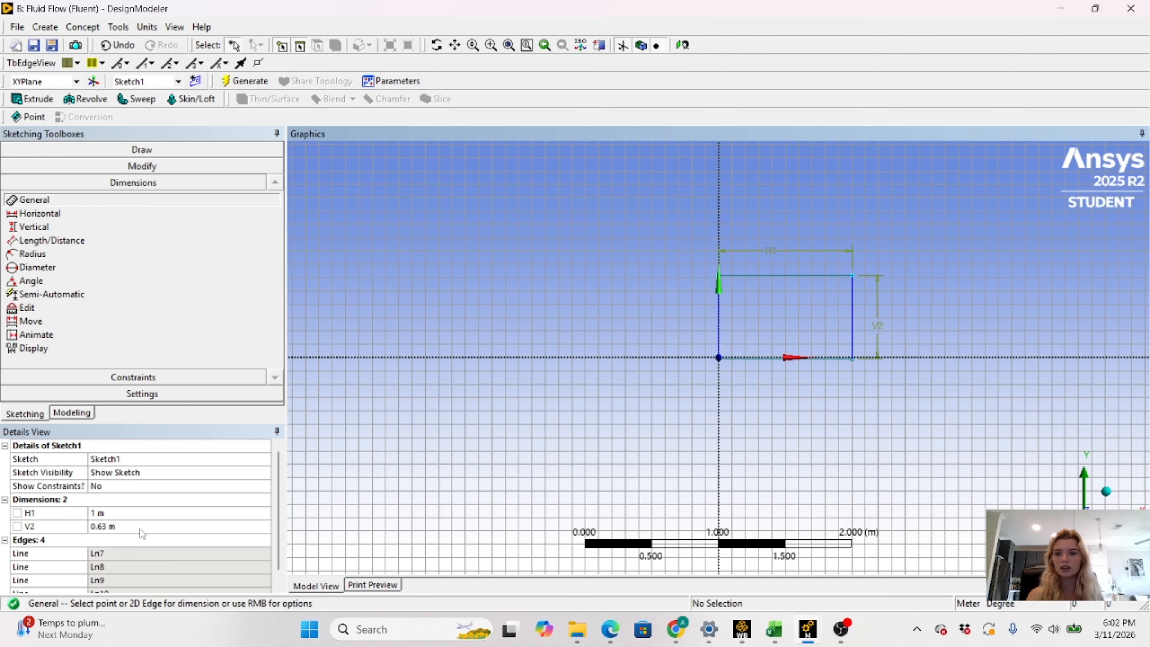
click(119, 527)
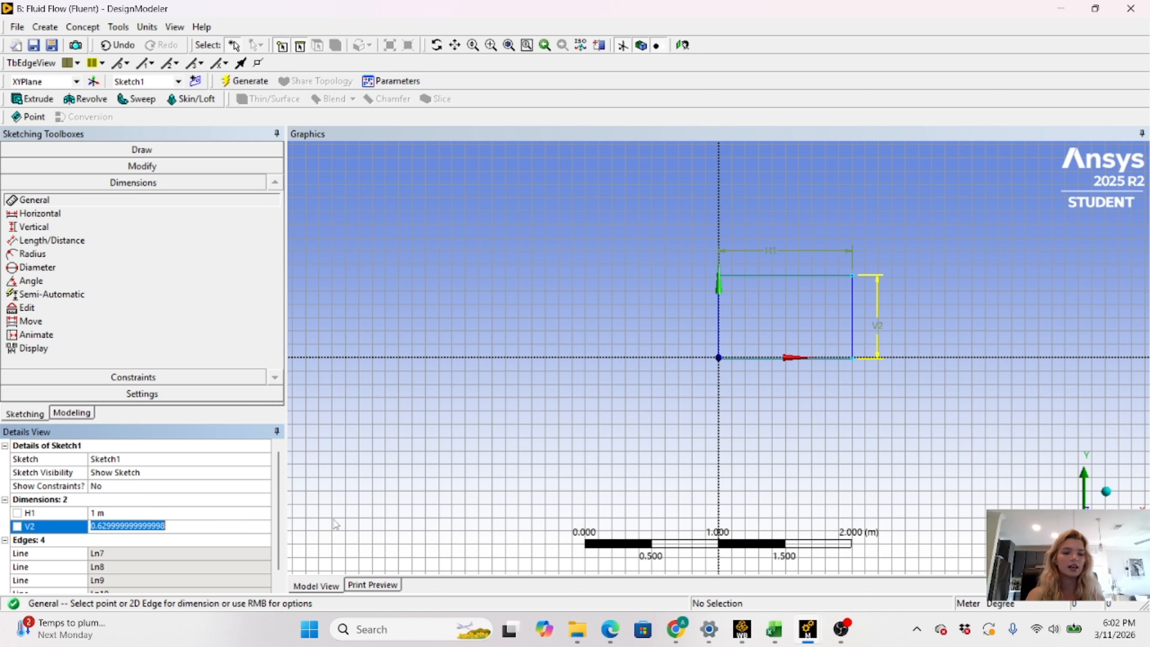
text(.5)
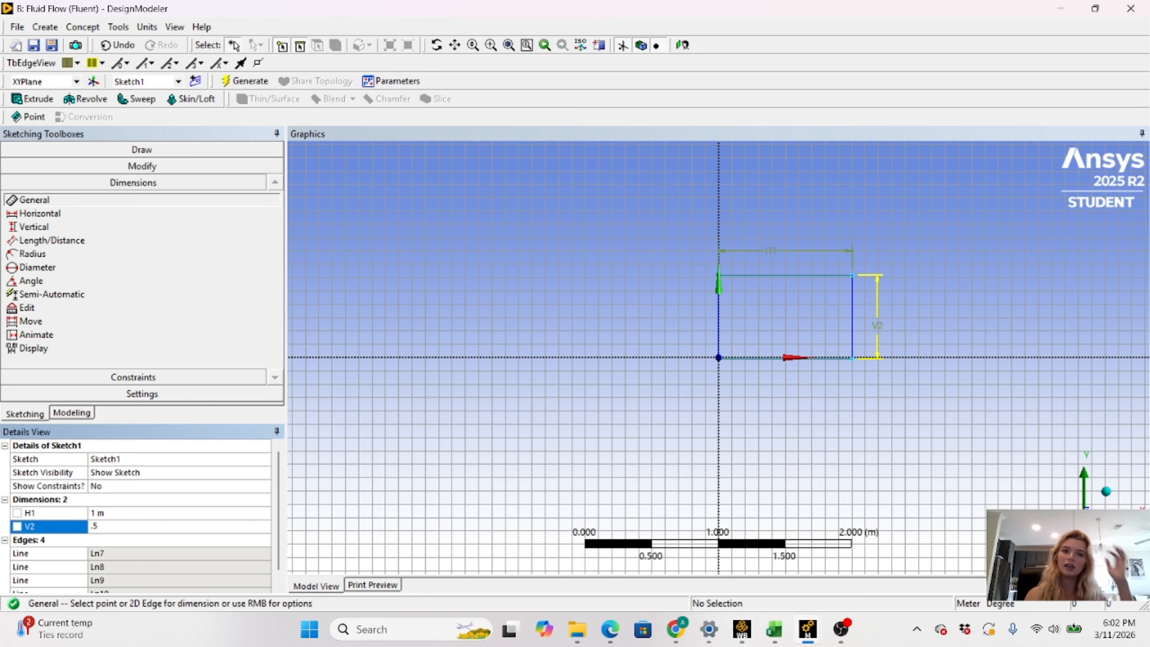
key(Return)
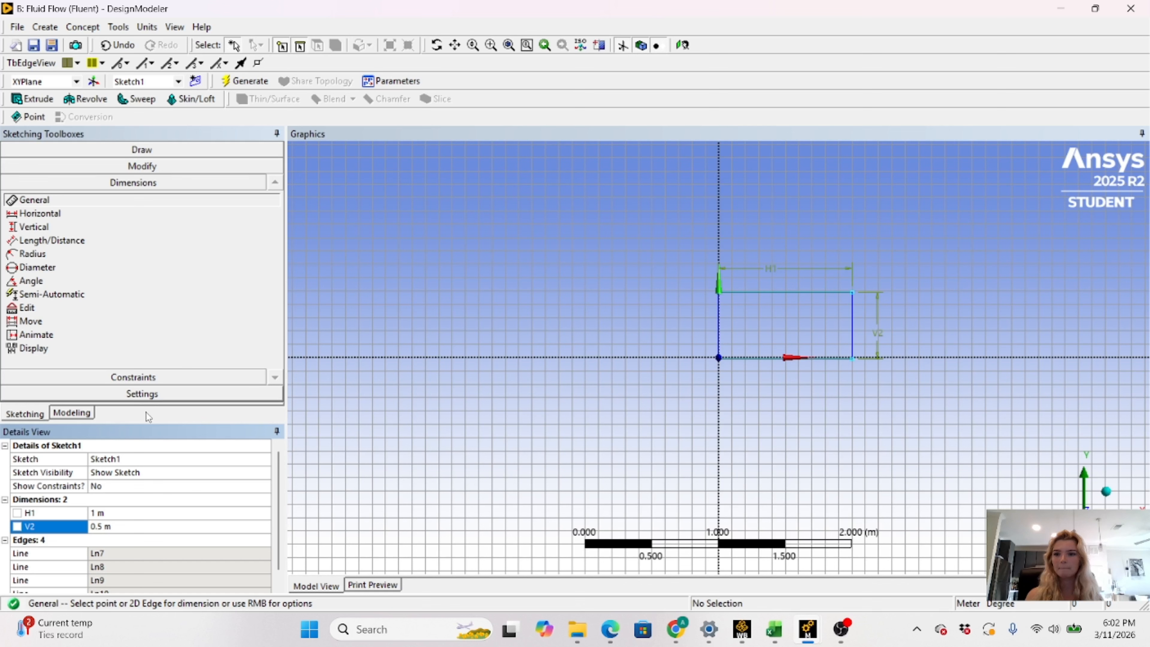
Create a surface from the rectangle's Sketch1 on the XYPlane and generate it
click(83, 413)
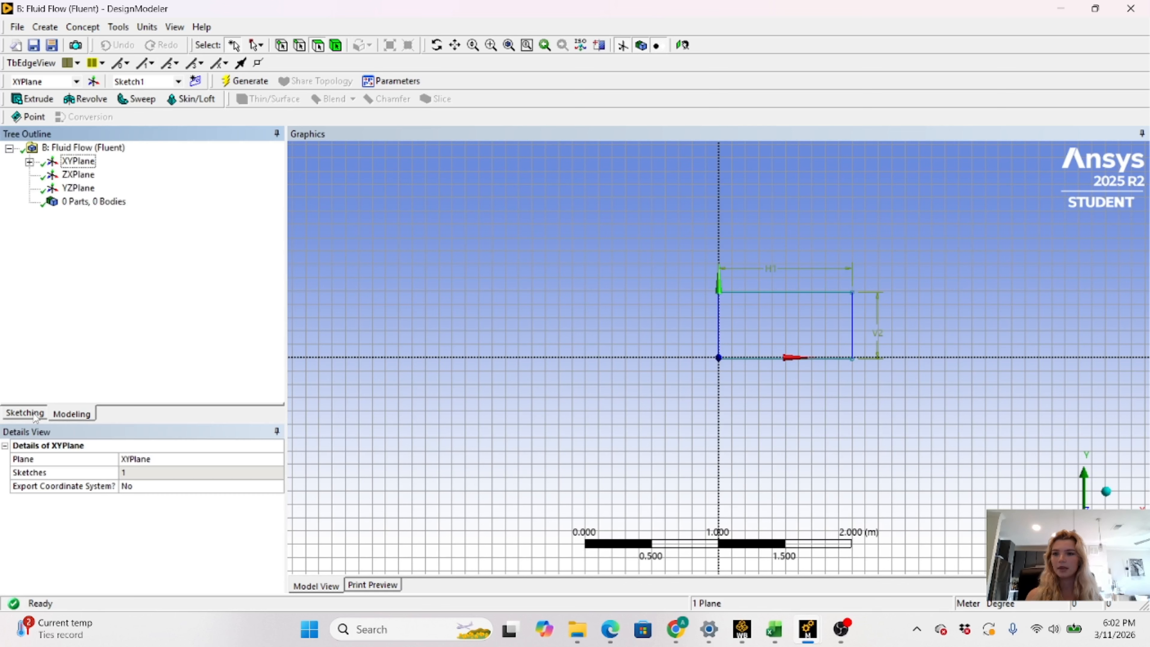
click(77, 161)
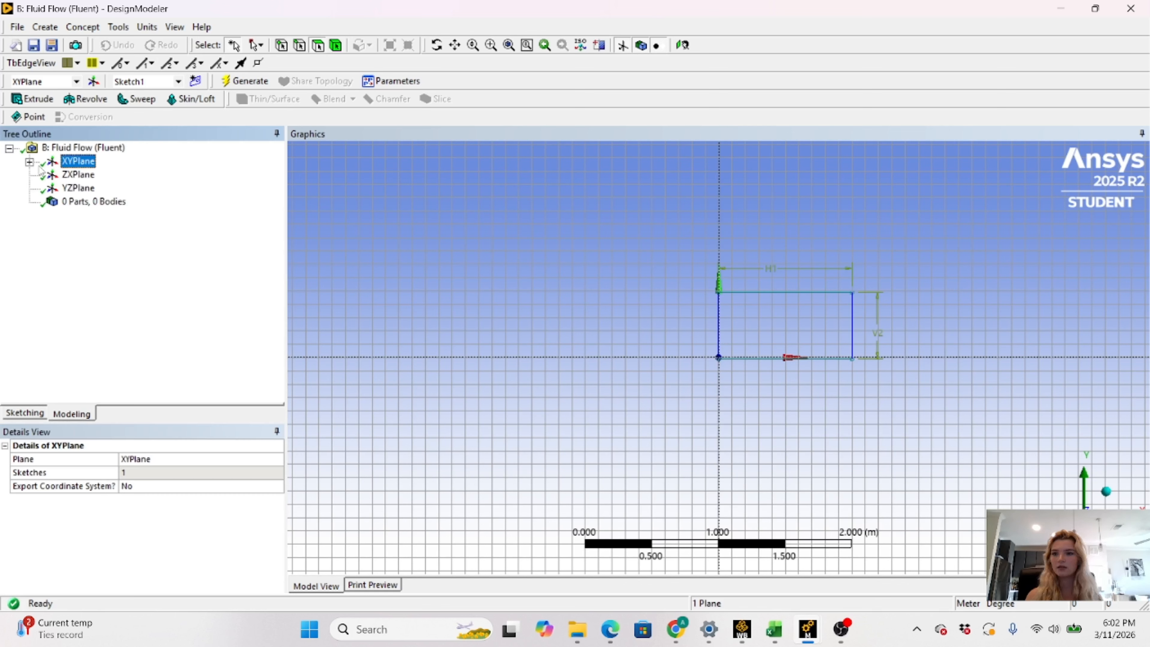
click(29, 162)
click(96, 175)
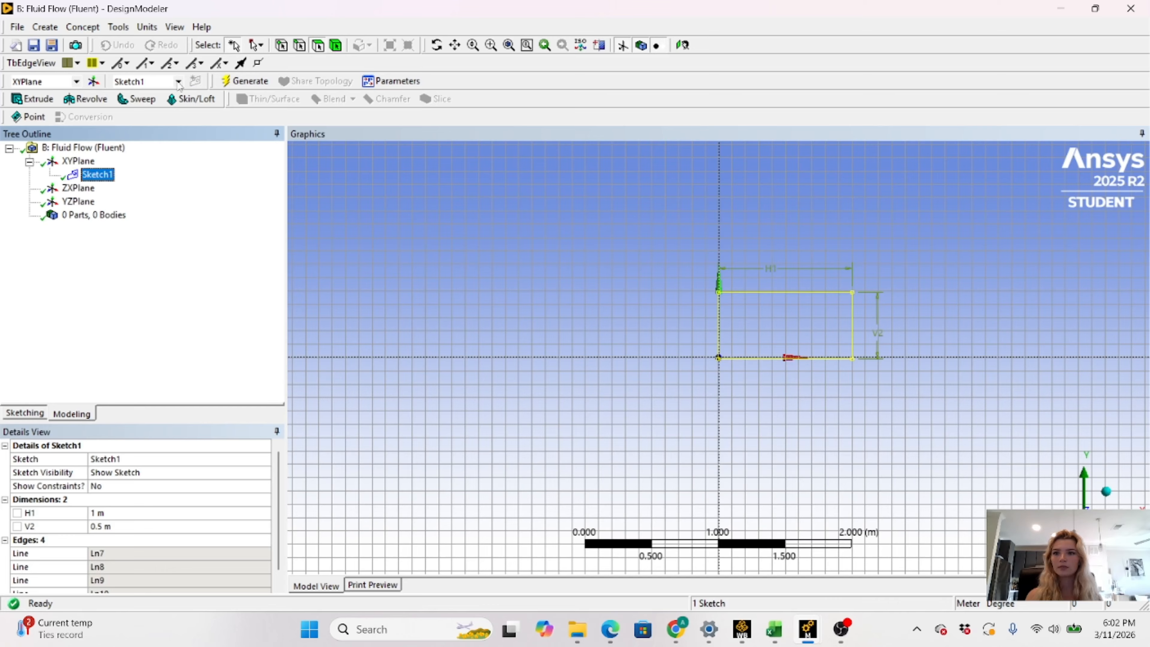
click(118, 27)
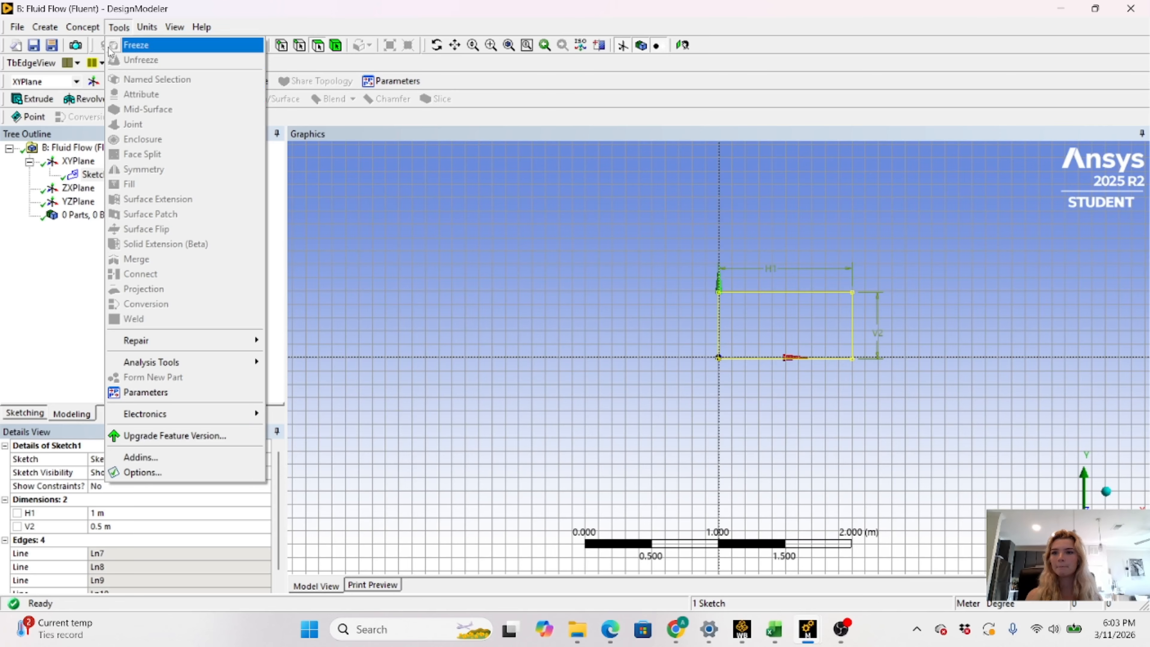
mouse_move(83, 27)
click(104, 136)
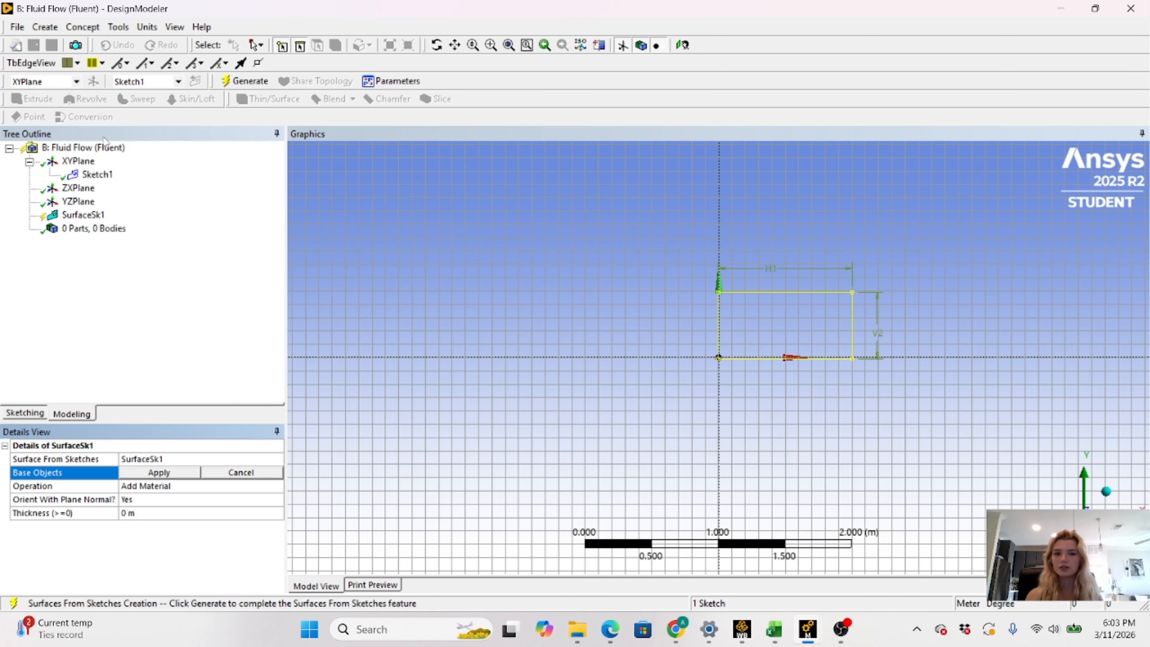
click(159, 473)
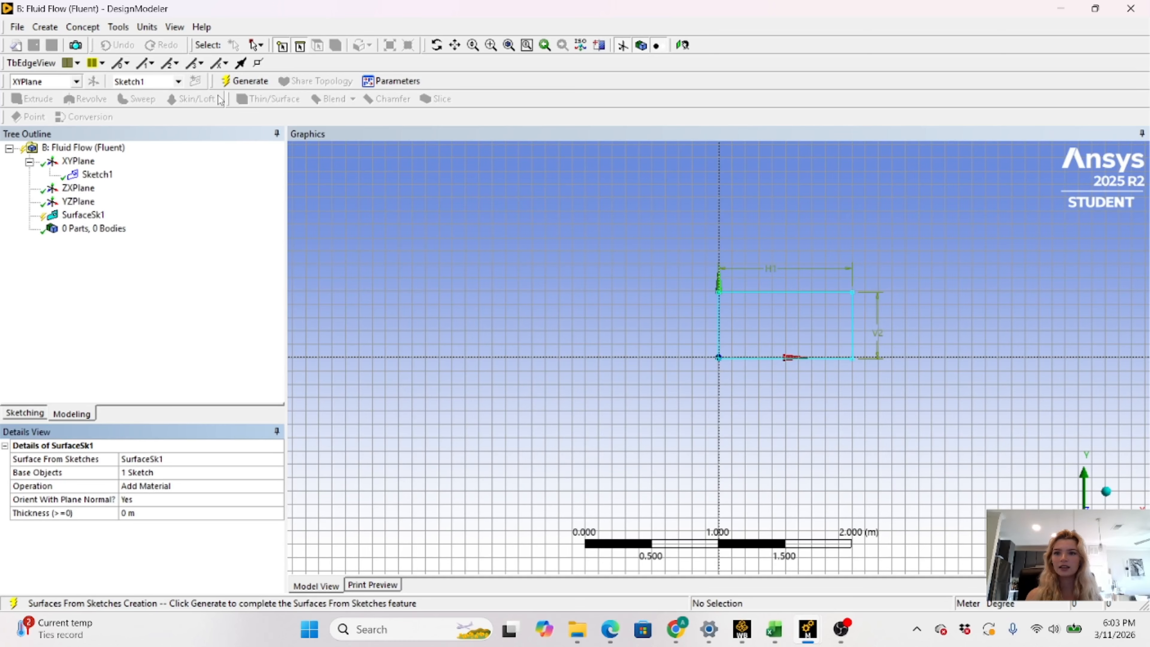
click(231, 84)
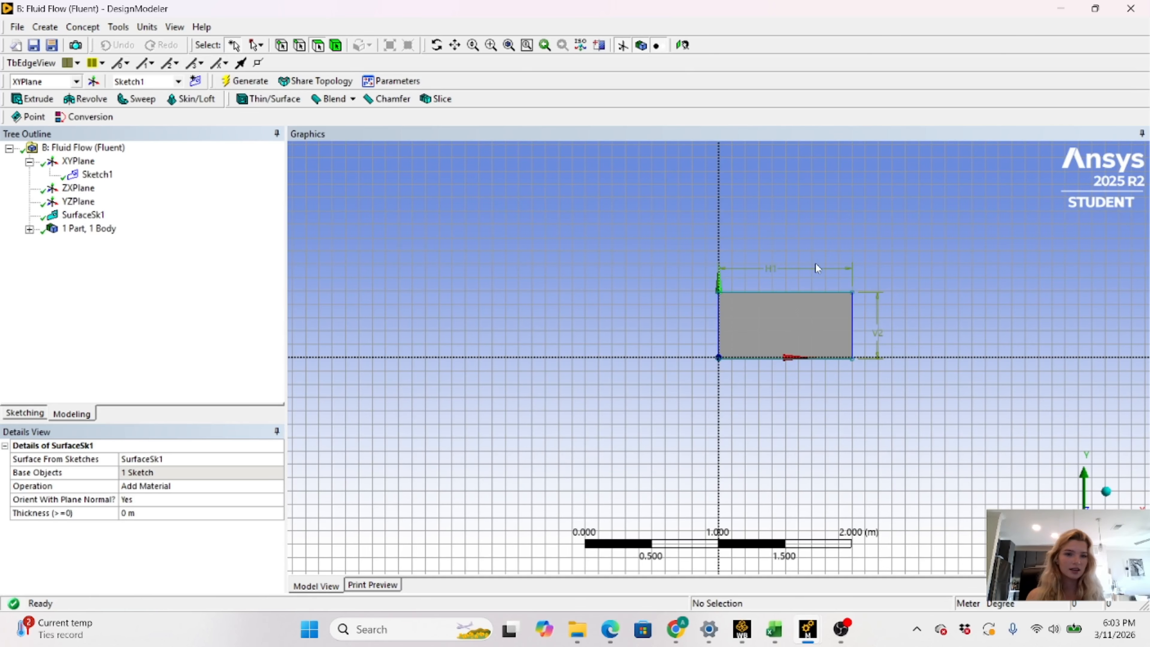
scroll(898, 321, up, 3)
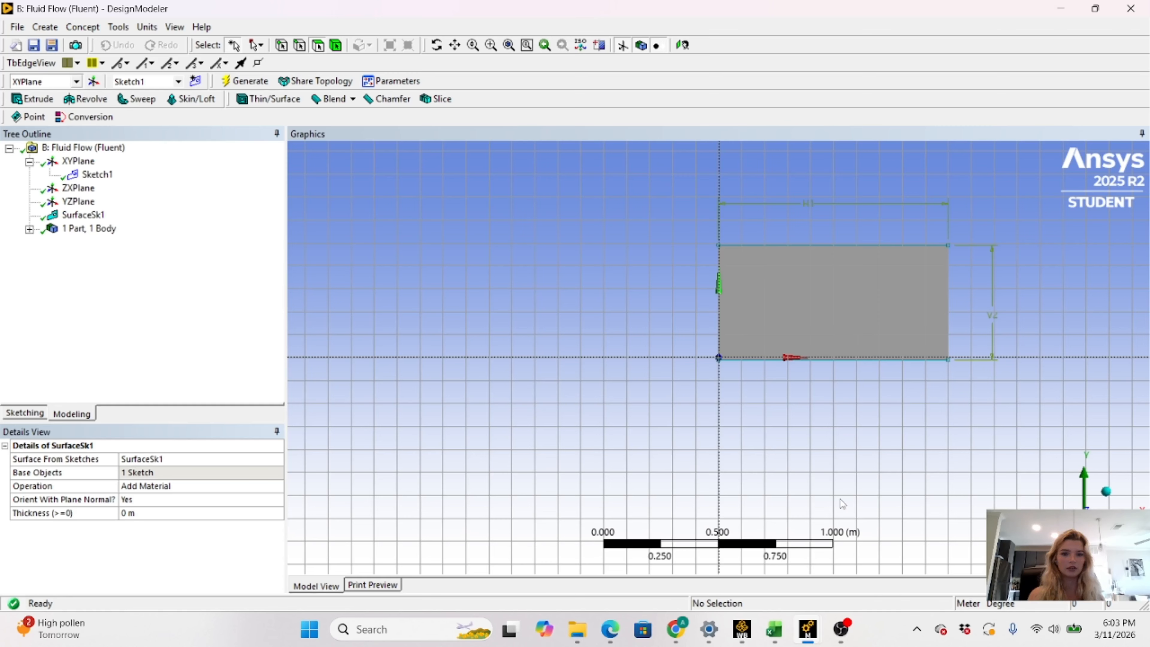
right_click(557, 300)
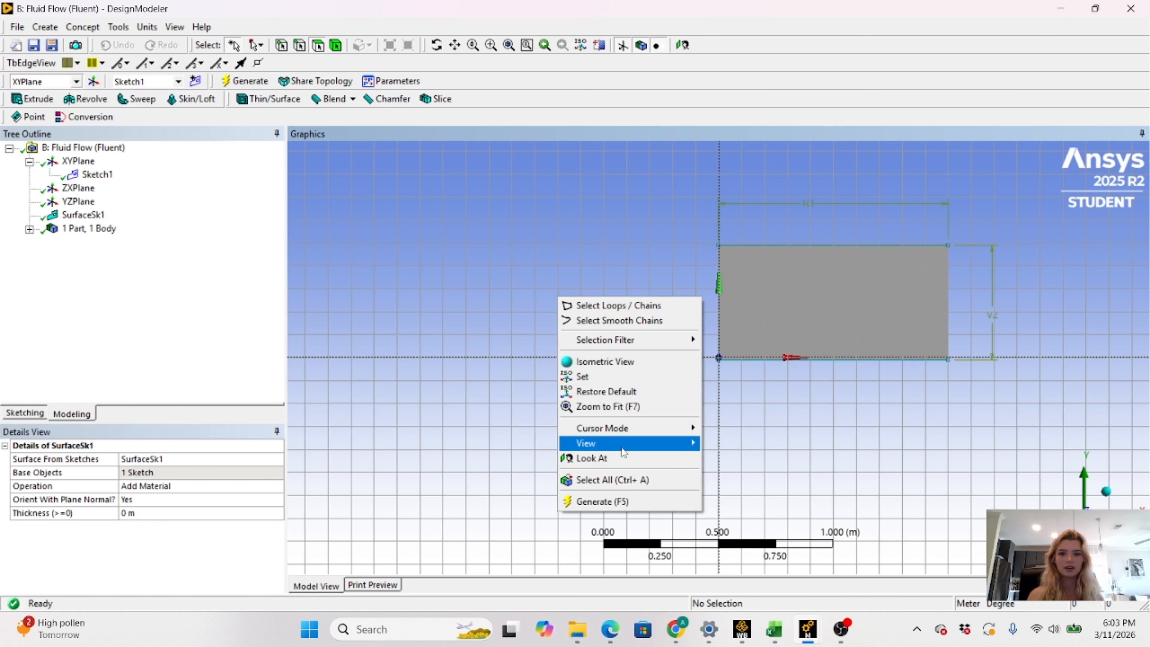
mouse_move(627, 435)
click(721, 443)
drag(810, 401, 595, 473)
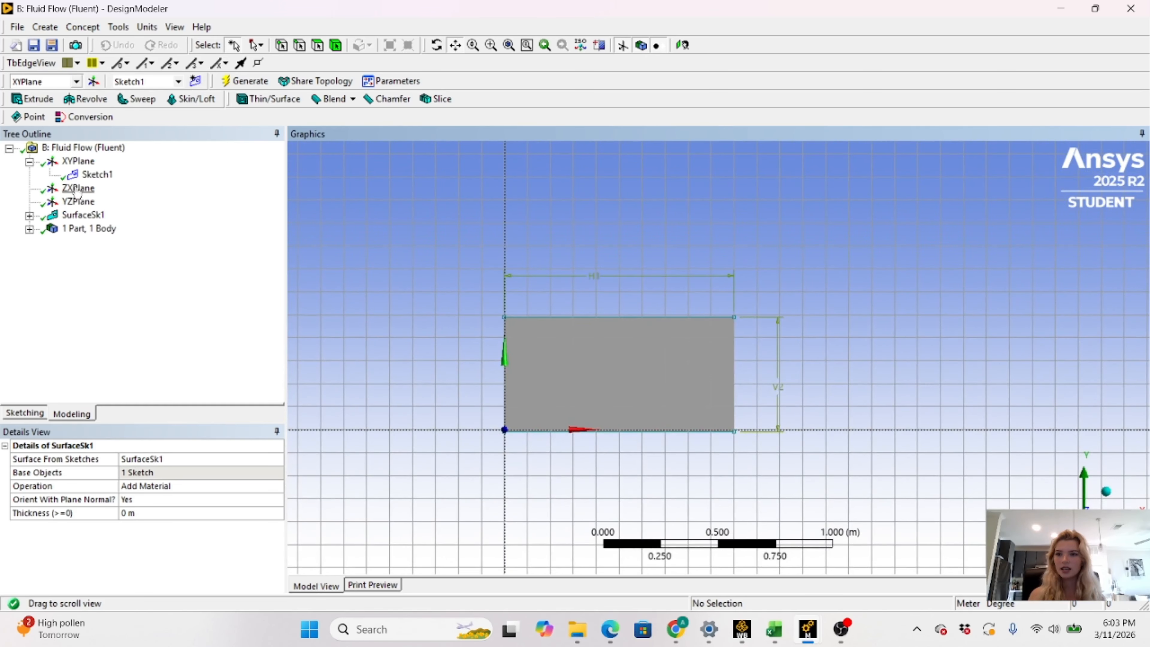
click(85, 178)
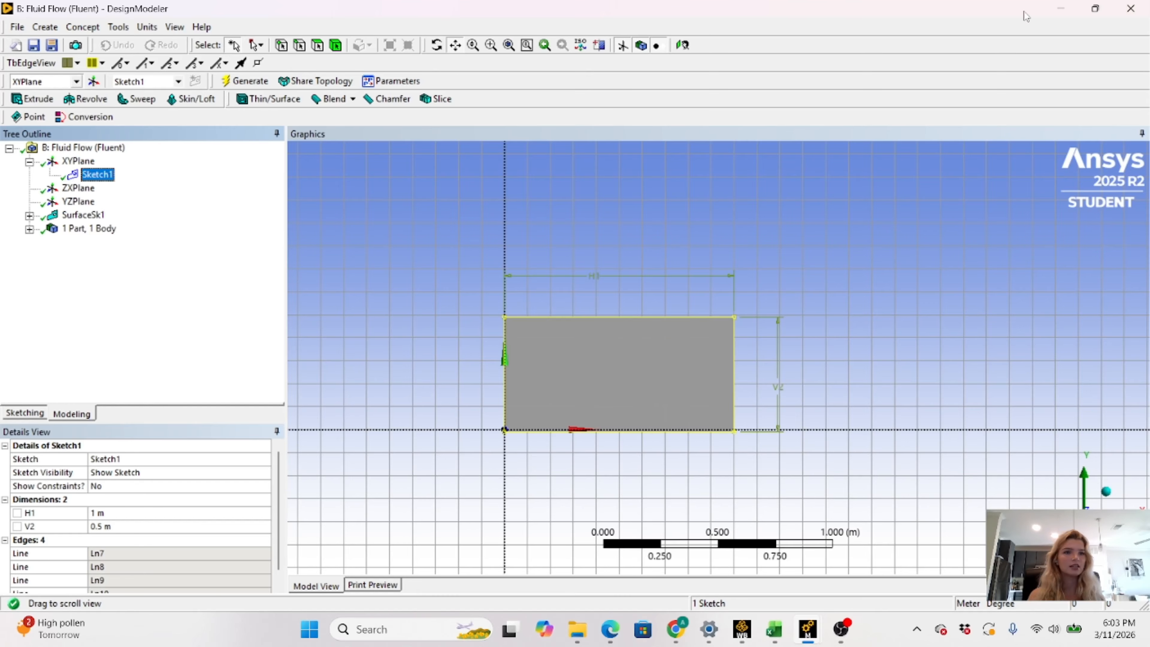
Switch to Workbench, update the geometry of Fluid Flow system B and open its mesh for editing in Meshing
click(1060, 9)
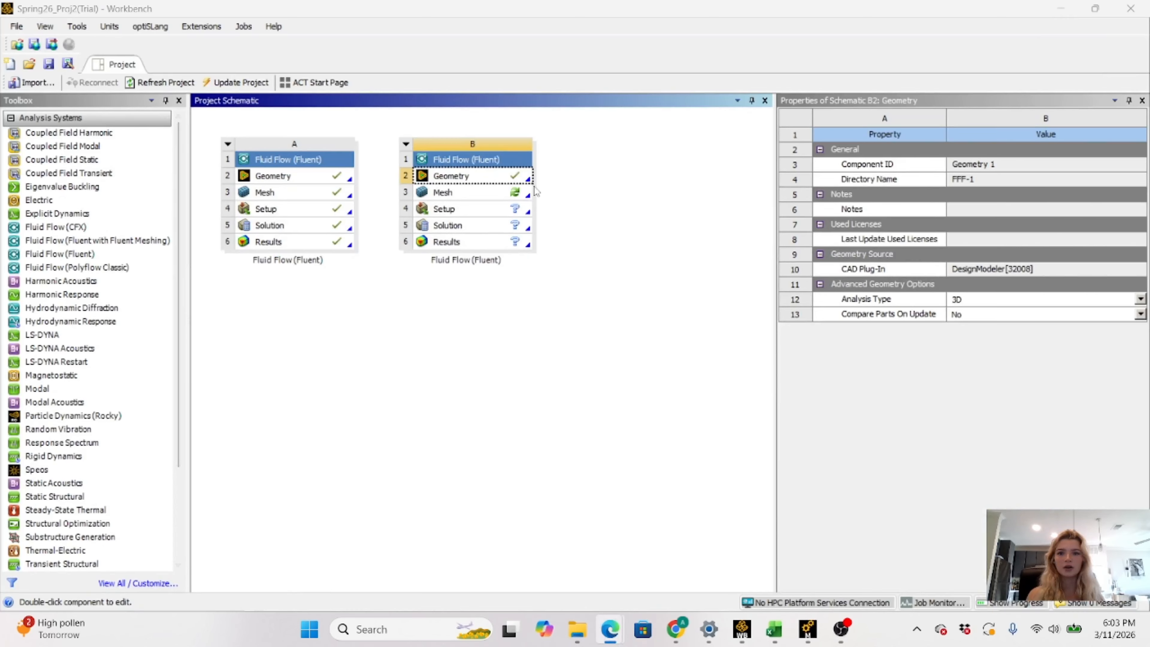
right_click(500, 181)
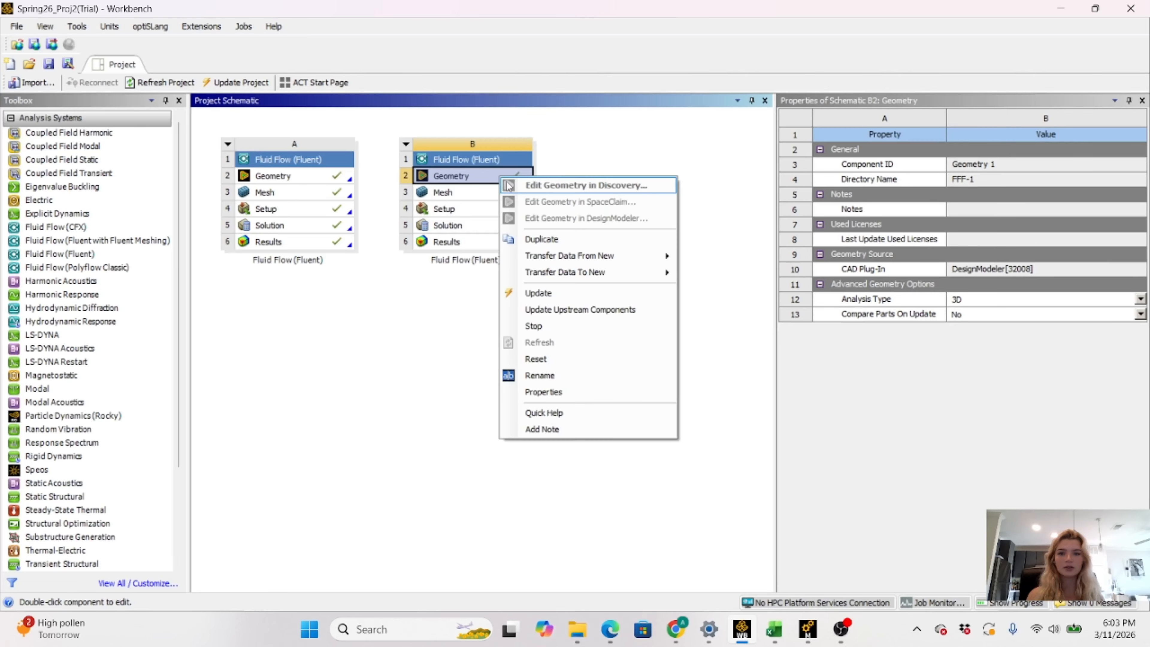
click(528, 294)
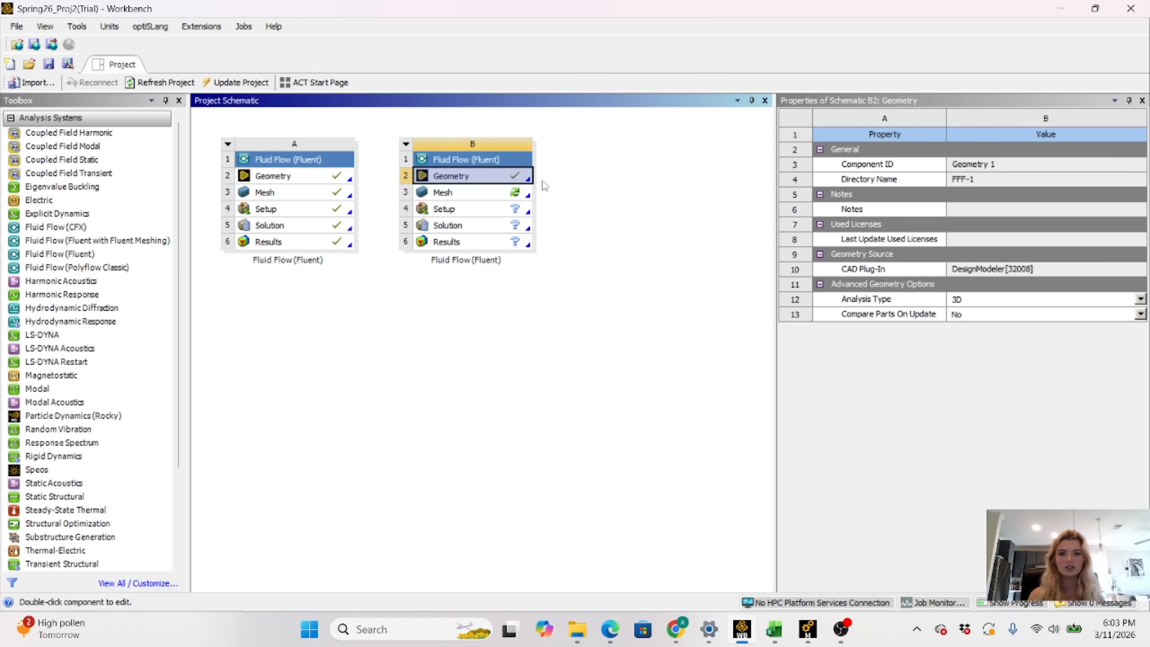
right_click(526, 192)
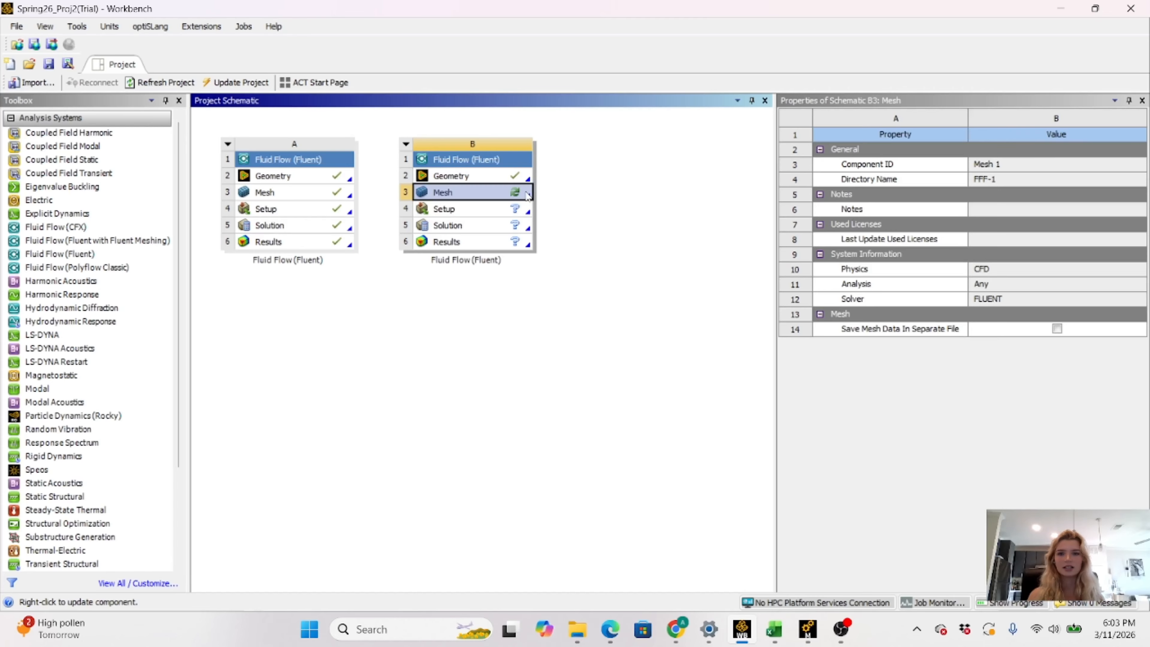
double_click(497, 195)
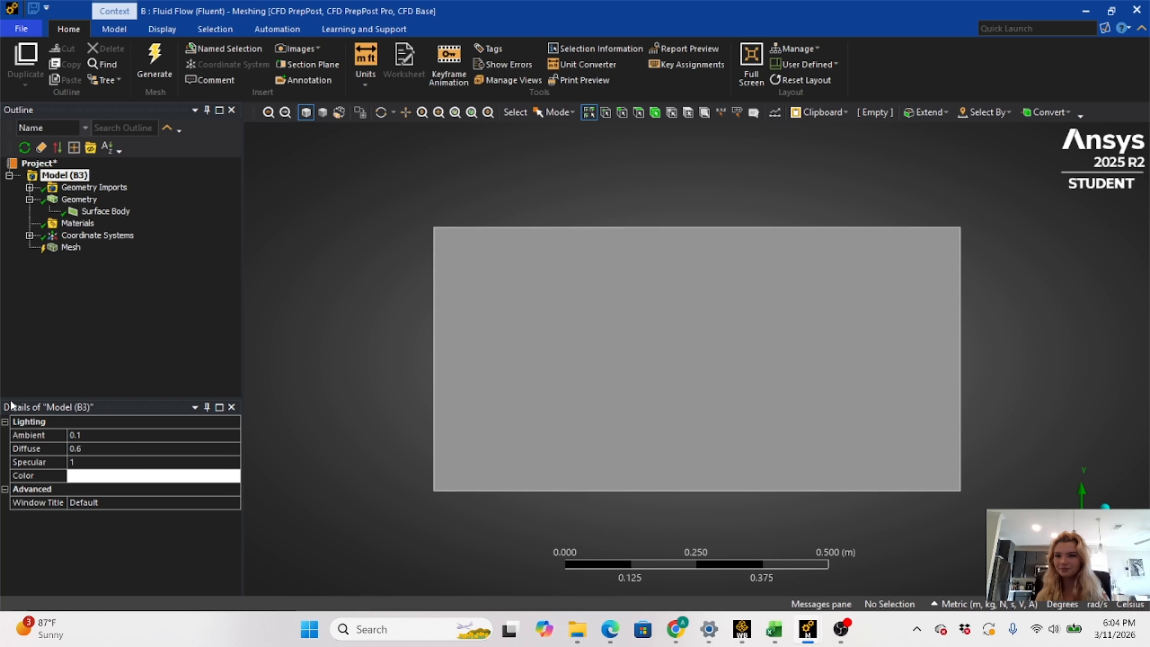
Select the rectangular surface body and generate its mesh with the default settings
click(108, 214)
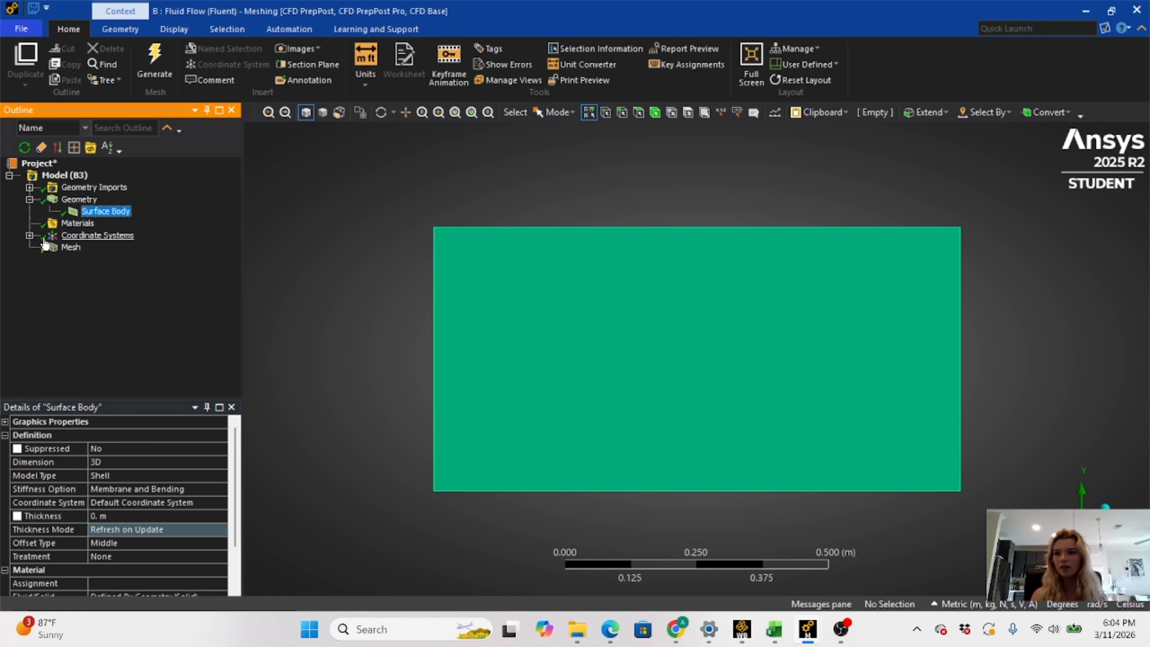
click(69, 247)
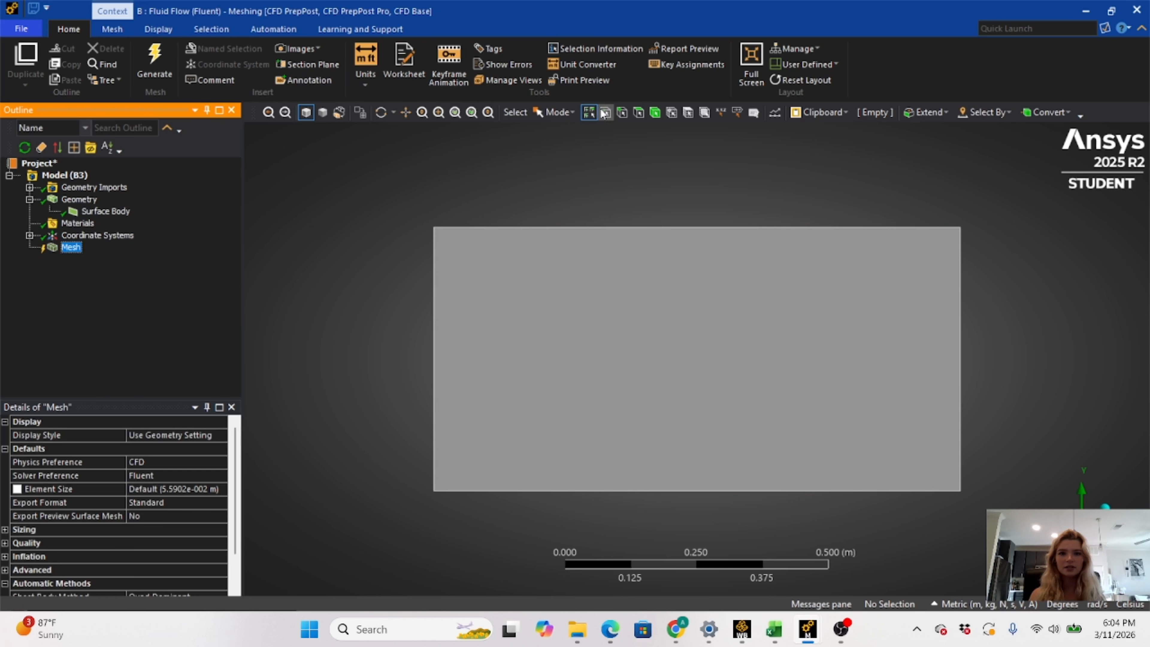
click(654, 112)
click(603, 314)
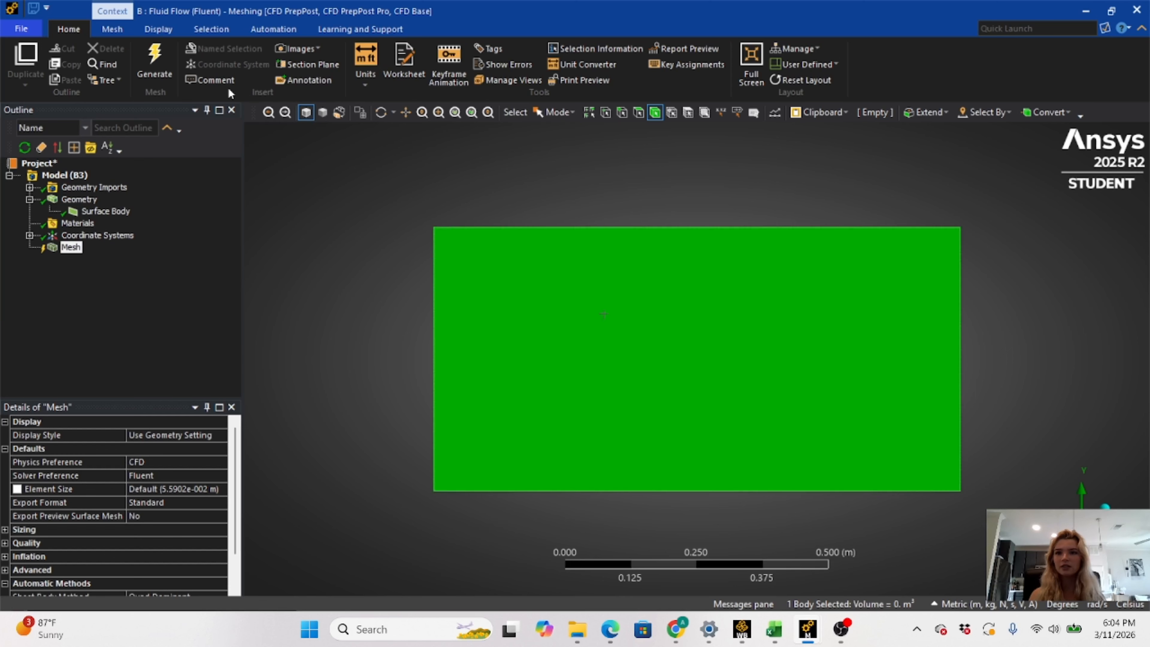
click(160, 57)
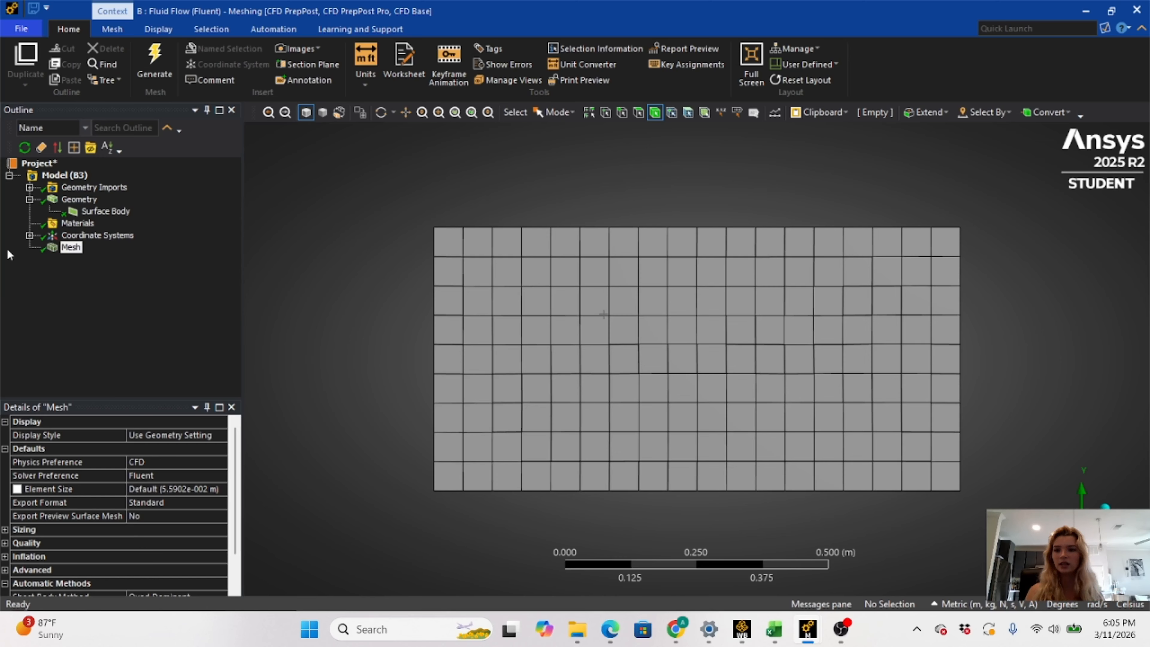
Insert a mesh sizing control and scope it to the rectangle's top and bottom edges
right_click(73, 250)
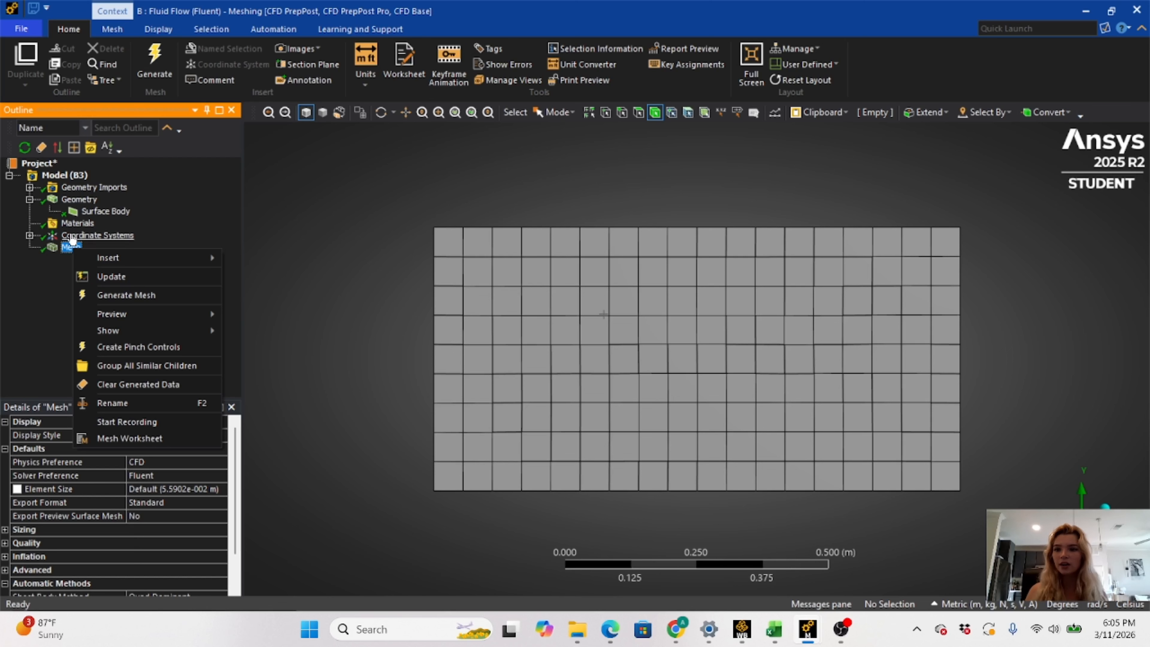
mouse_move(110, 259)
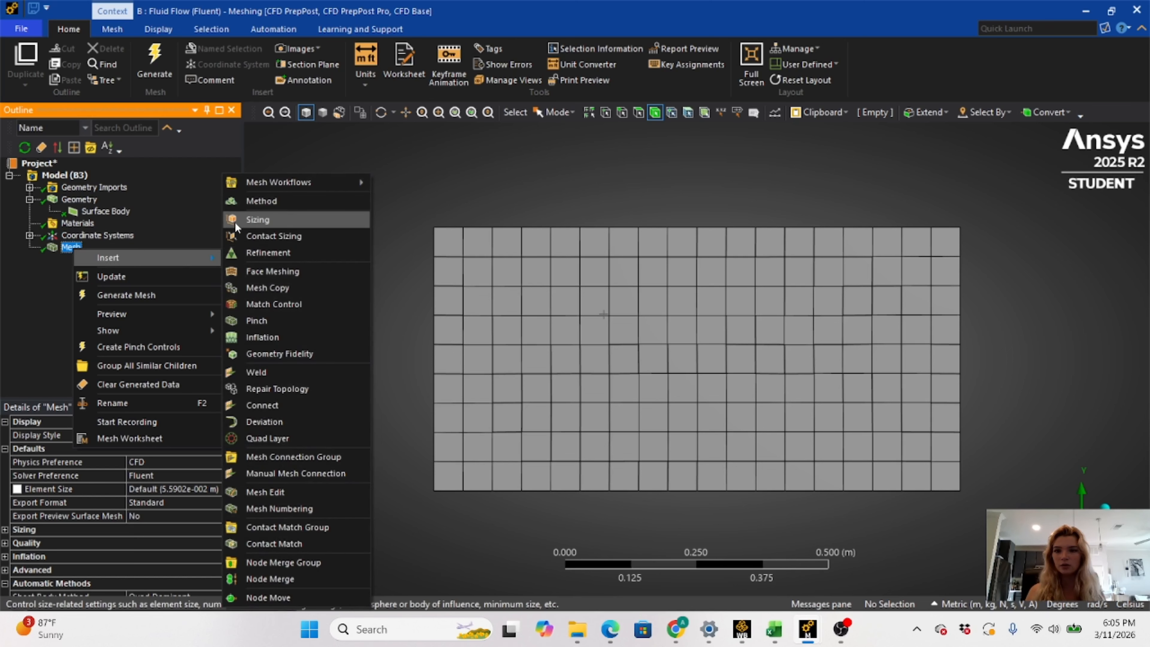
click(256, 220)
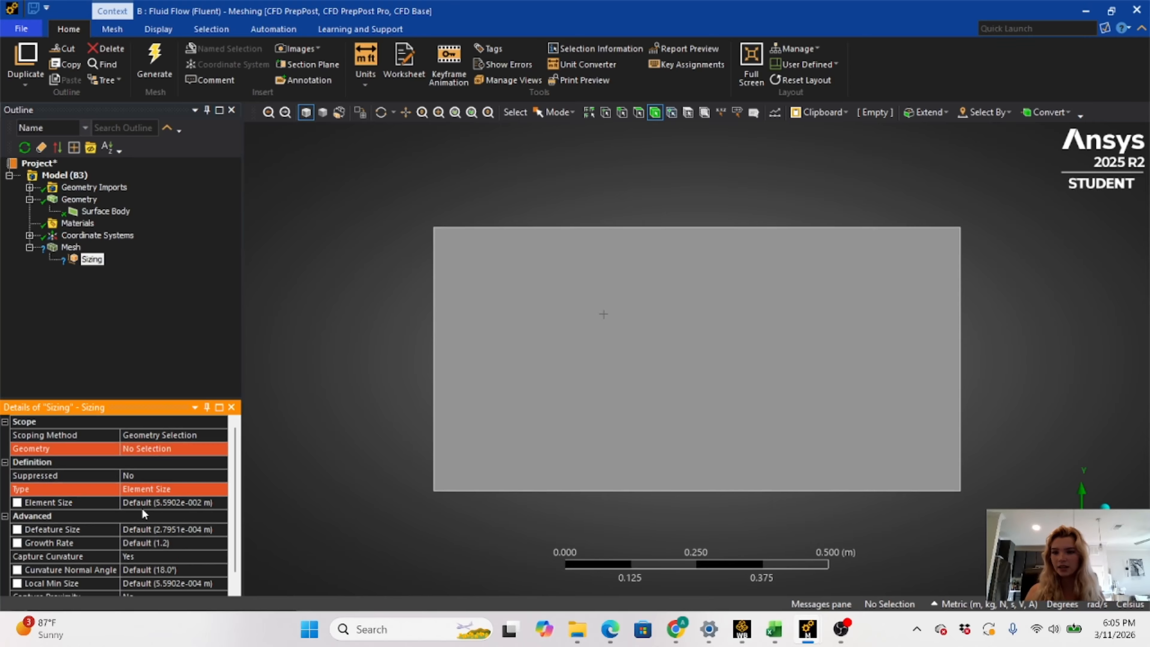
click(139, 447)
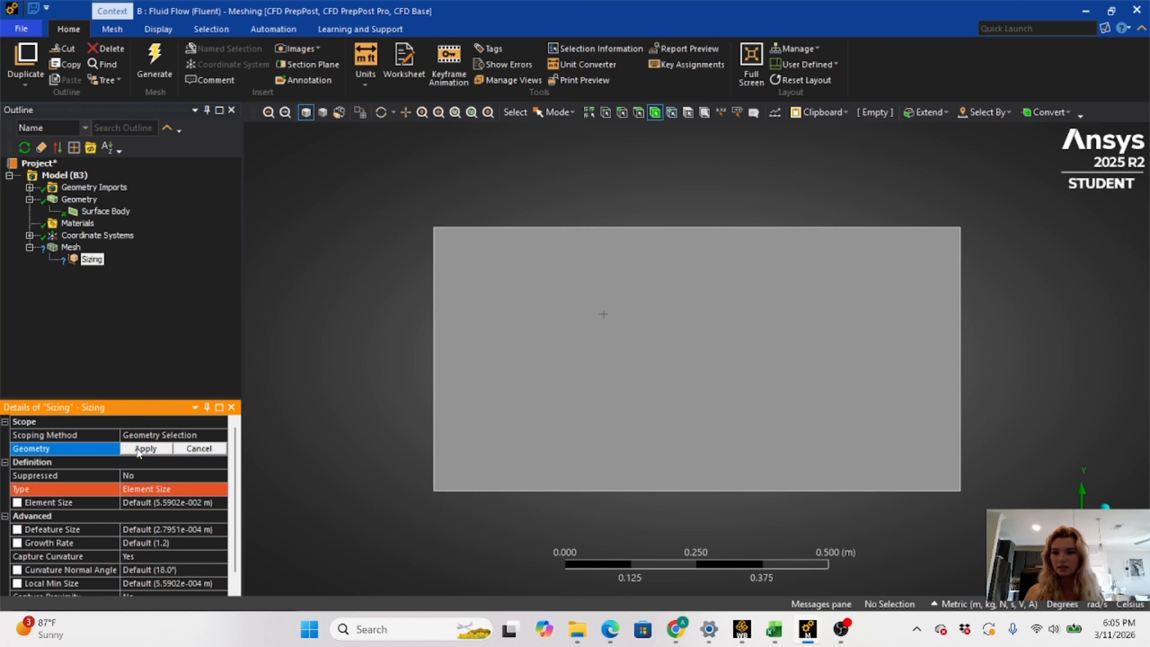
key(ctrl+e)
click(583, 228)
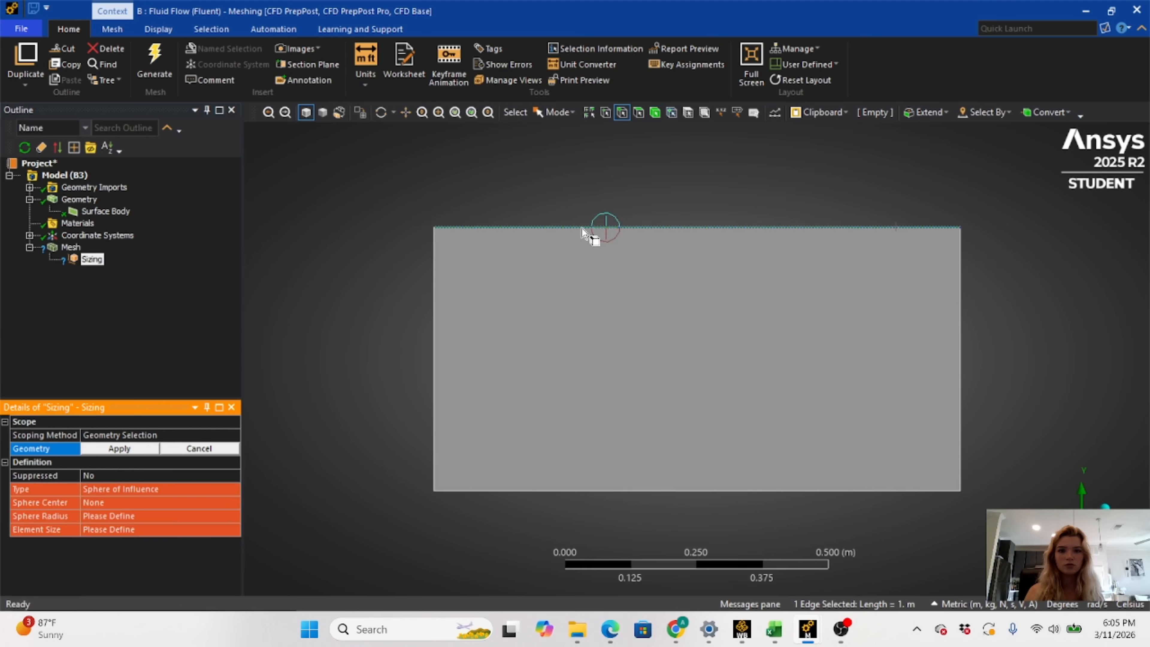
ctrl+click(509, 490)
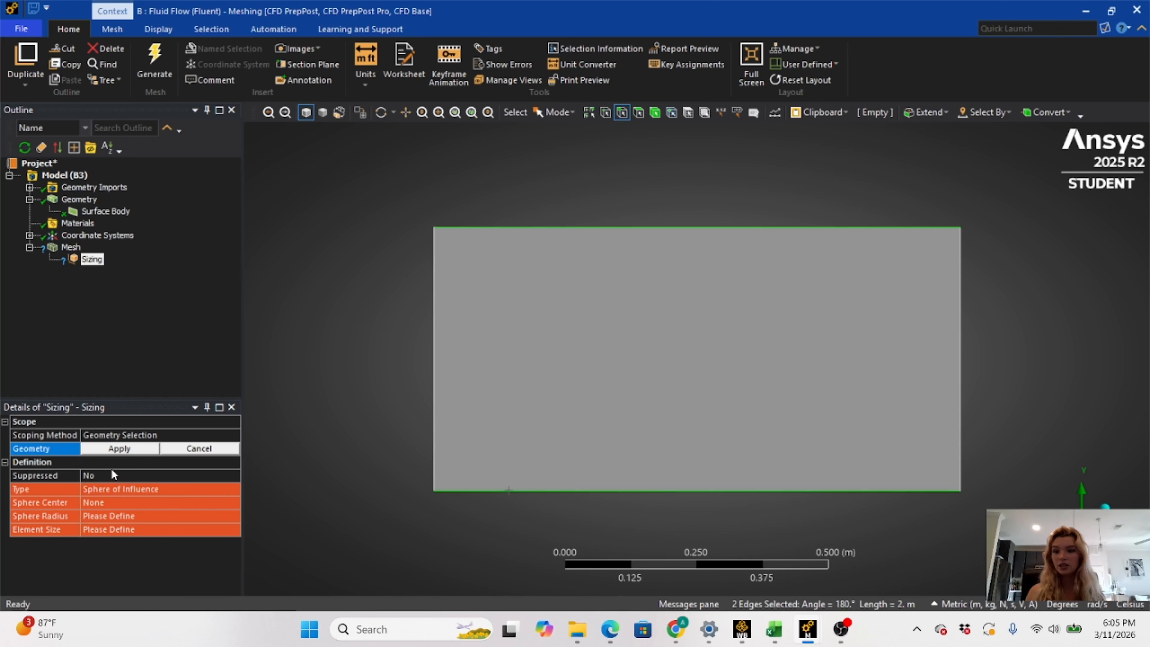
click(117, 450)
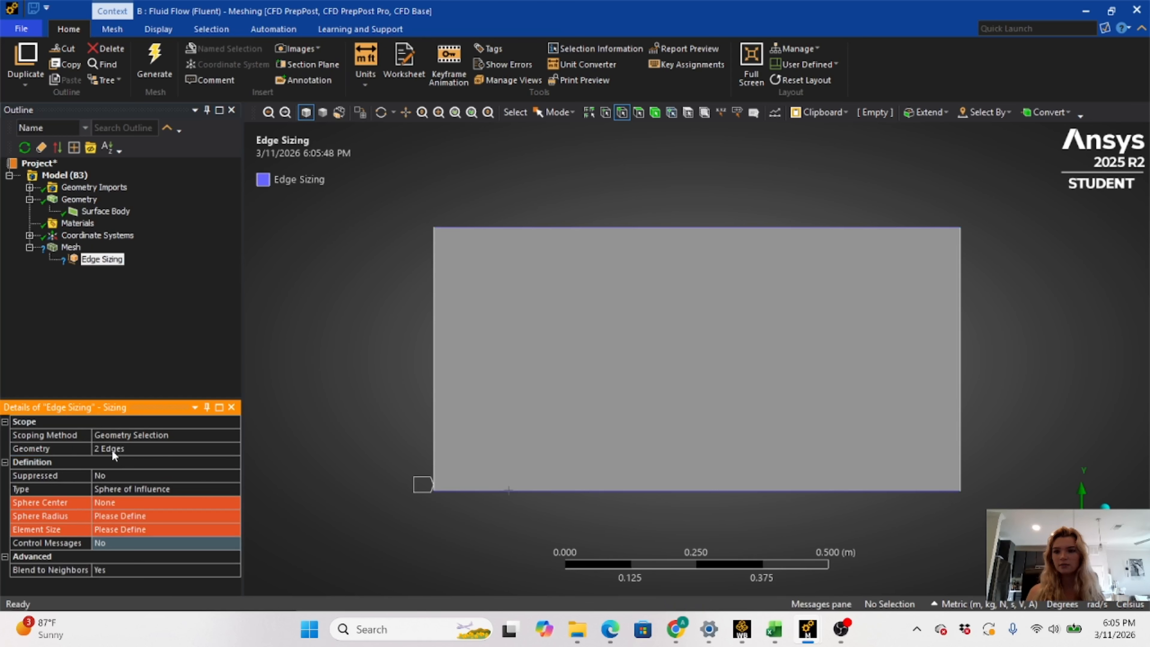
Set the edge sizing type to Number of Divisions with 50 divisions
click(123, 489)
click(233, 489)
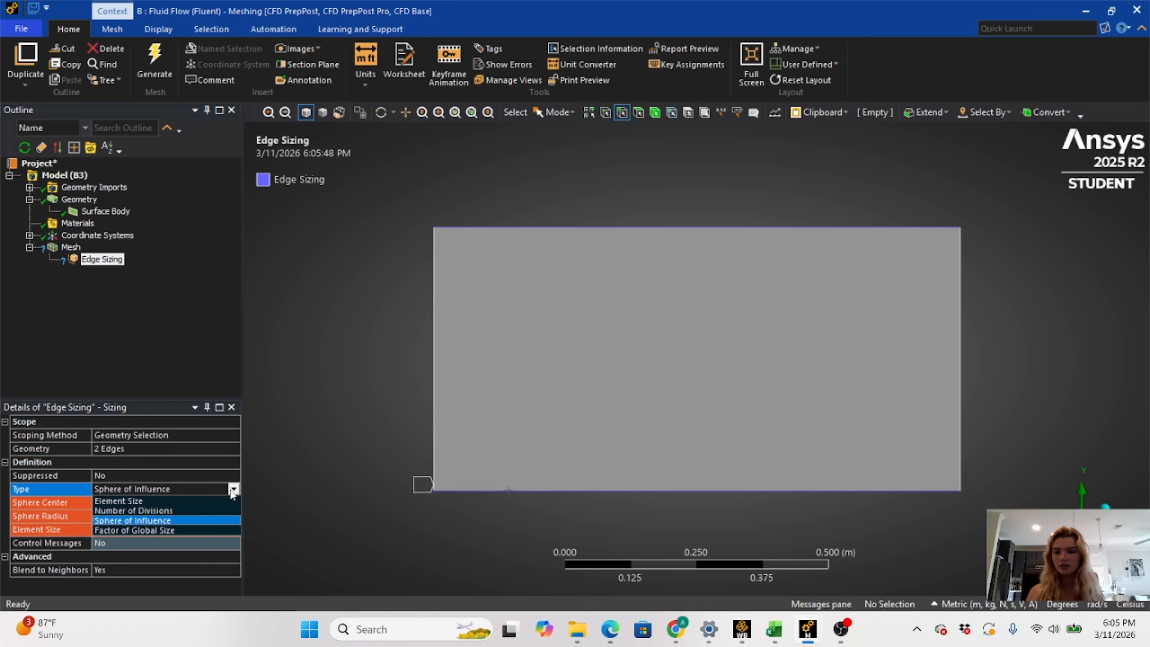
click(208, 508)
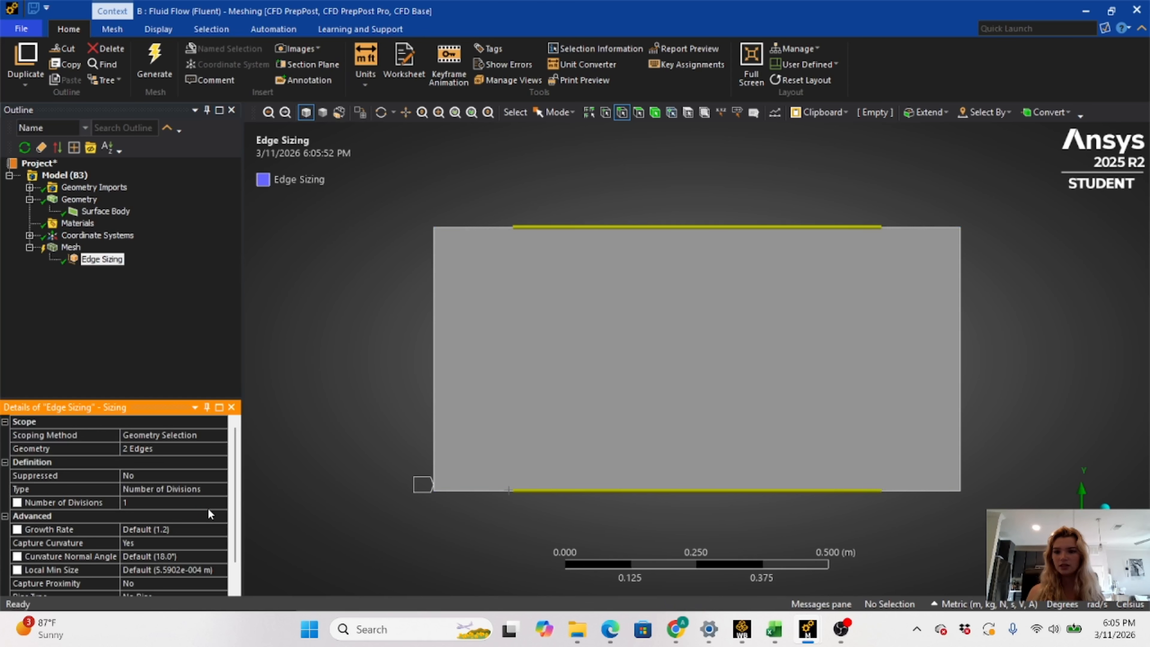
click(150, 504)
text(50)
key(Return)
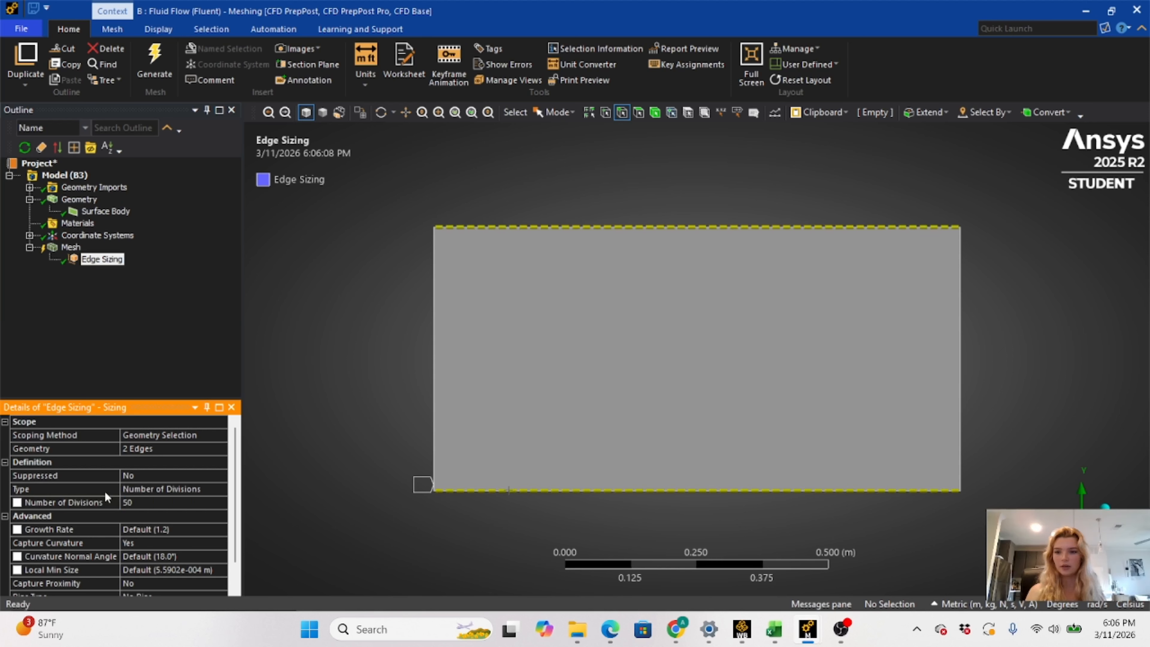
Insert a second mesh sizing control and scope it to the rectangle's left edge
right_click(64, 246)
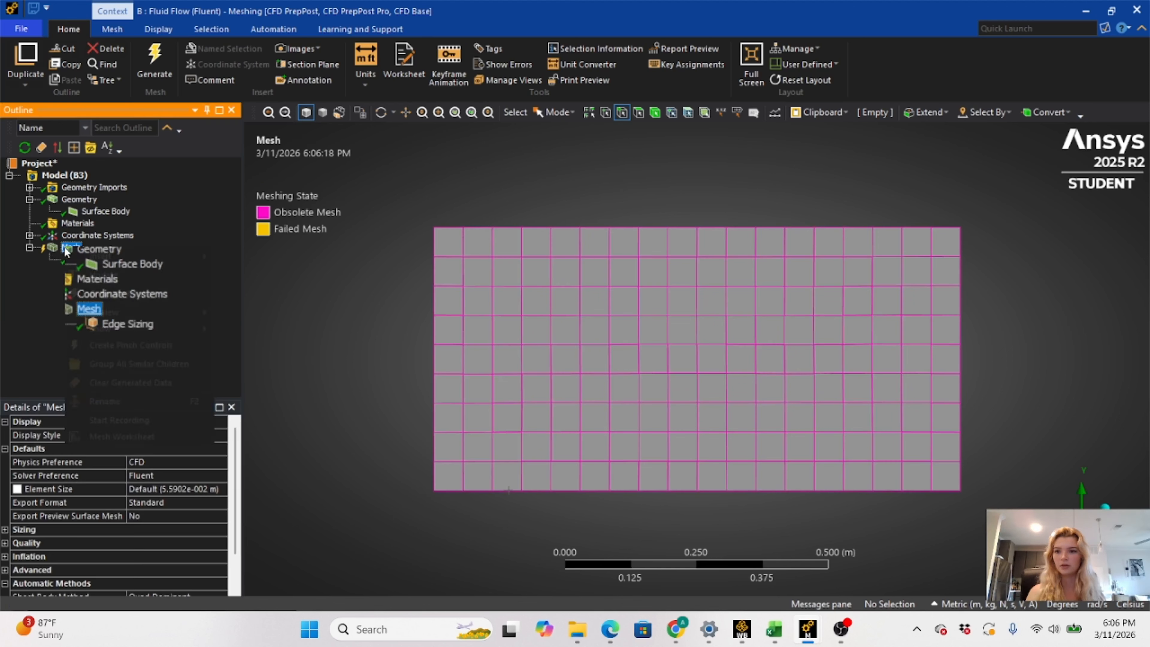
mouse_move(98, 260)
click(250, 220)
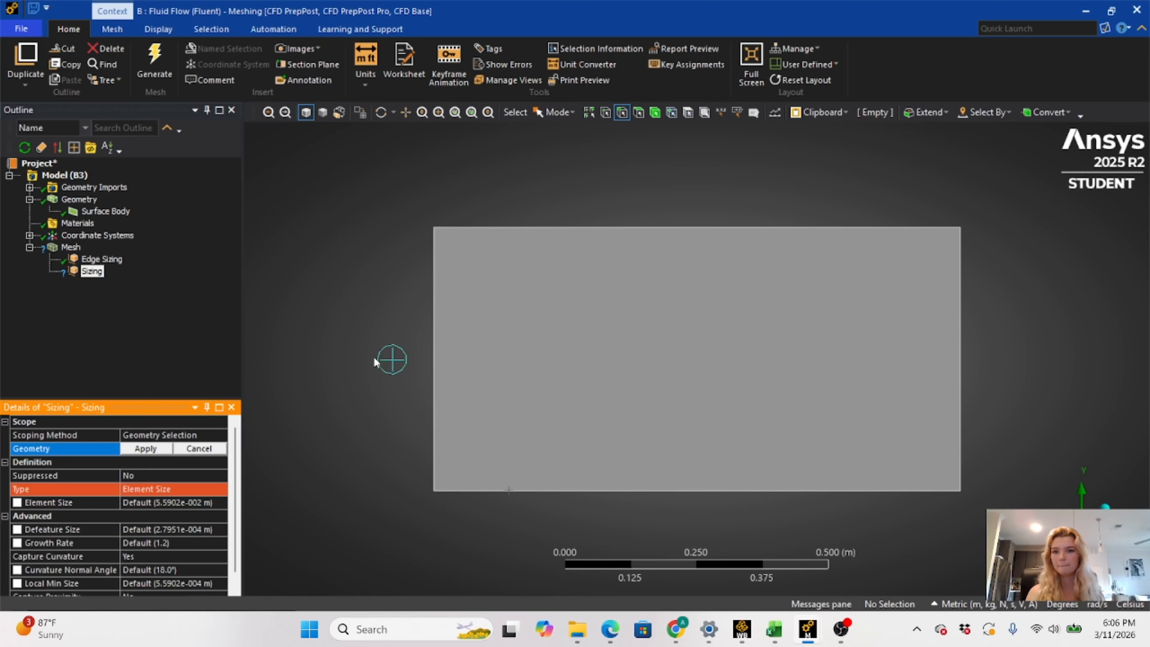
click(434, 379)
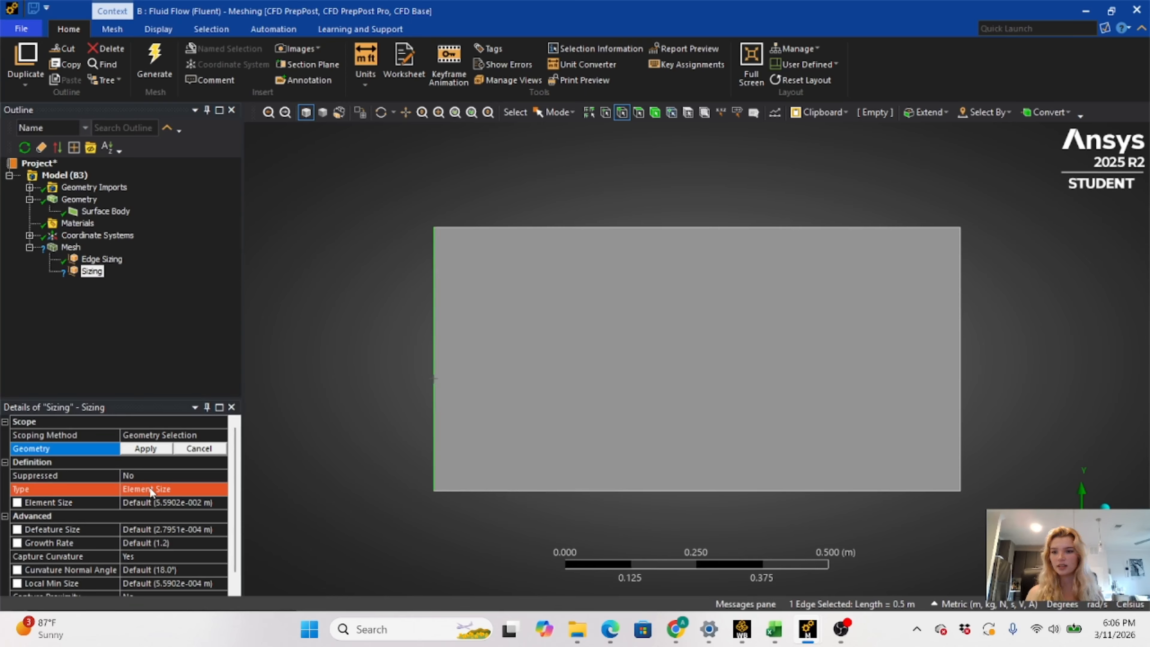
click(145, 448)
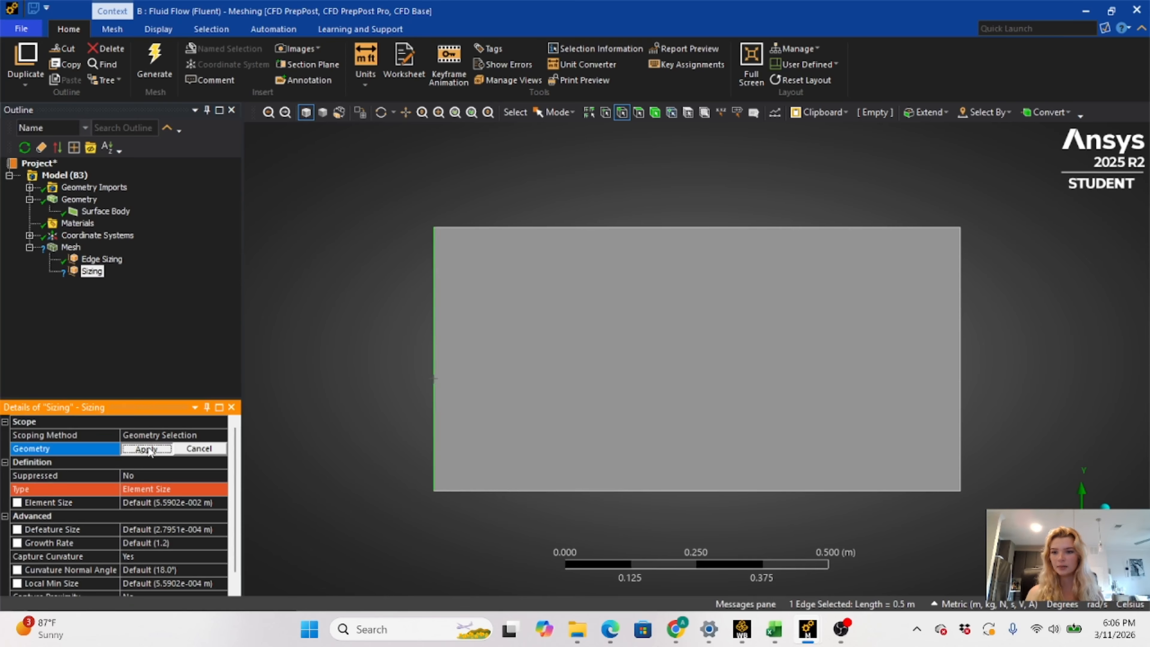
Set the left edge sizing type to Number of Divisions with 60 divisions
click(144, 488)
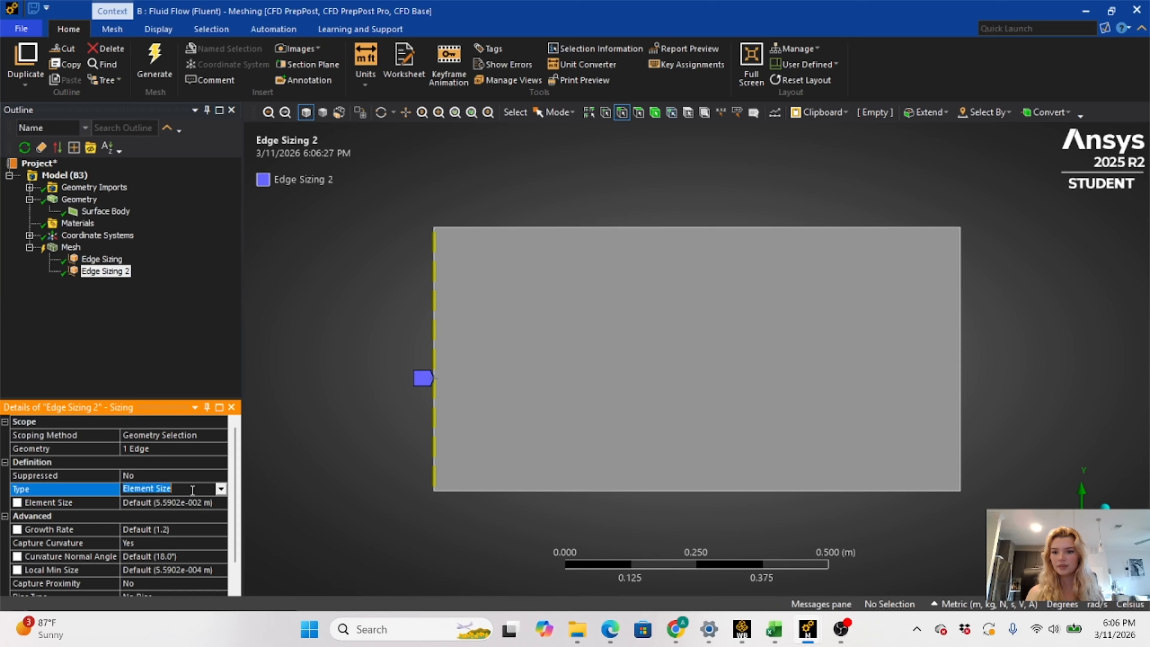
click(221, 489)
click(201, 509)
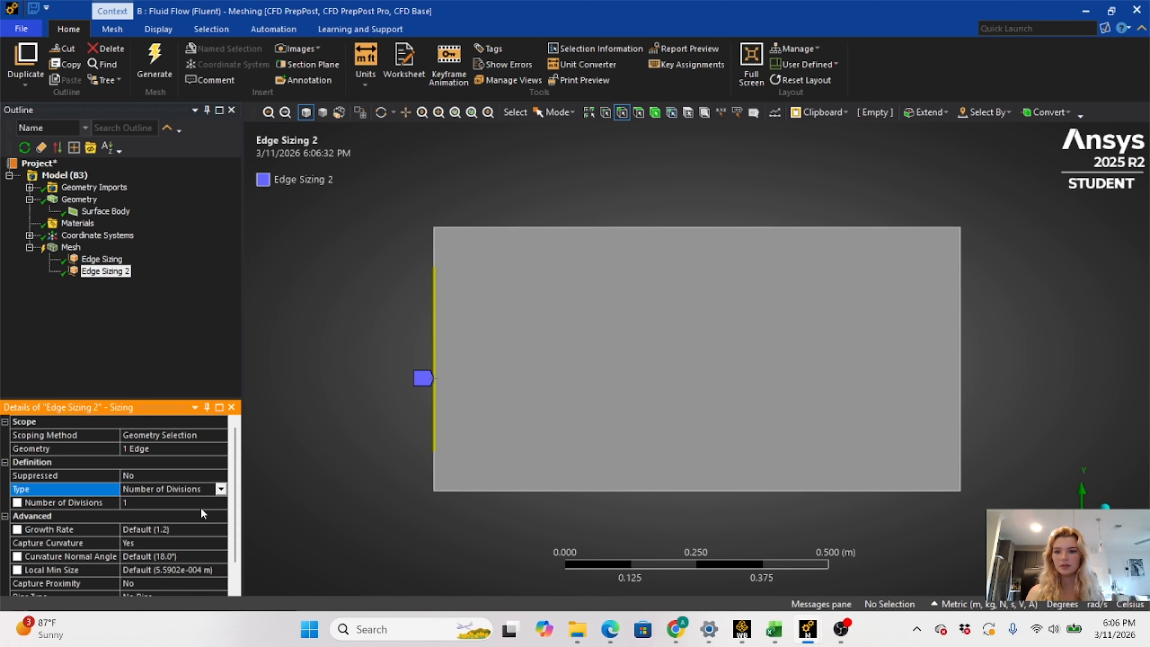
click(186, 504)
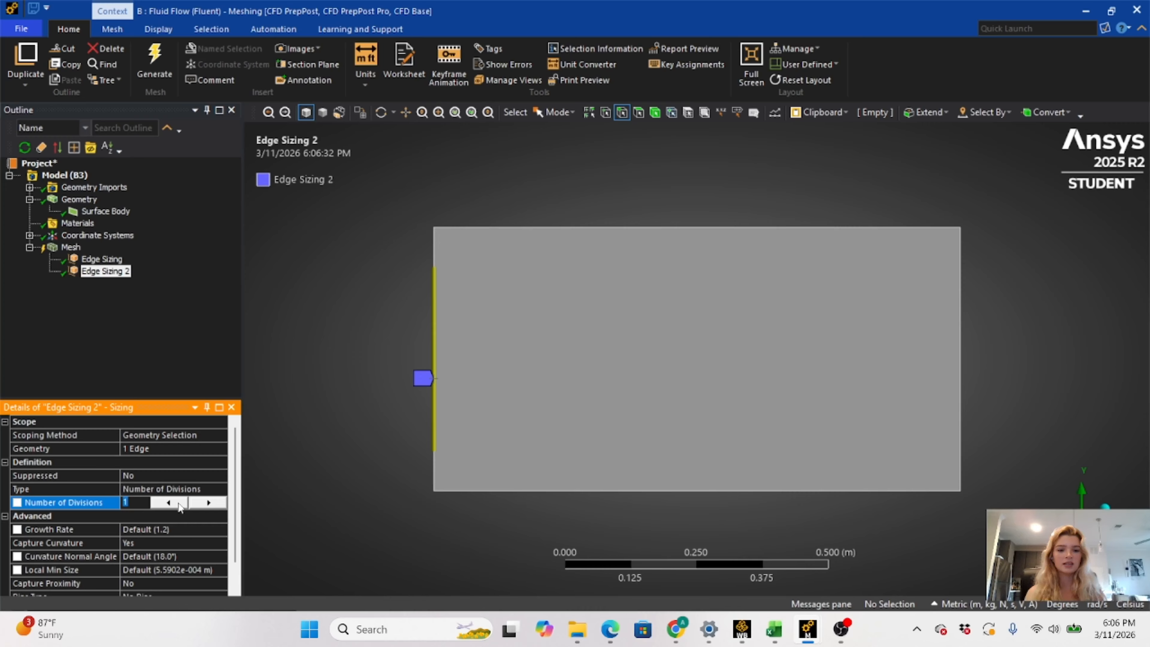
key(BackSpace)
text(60)
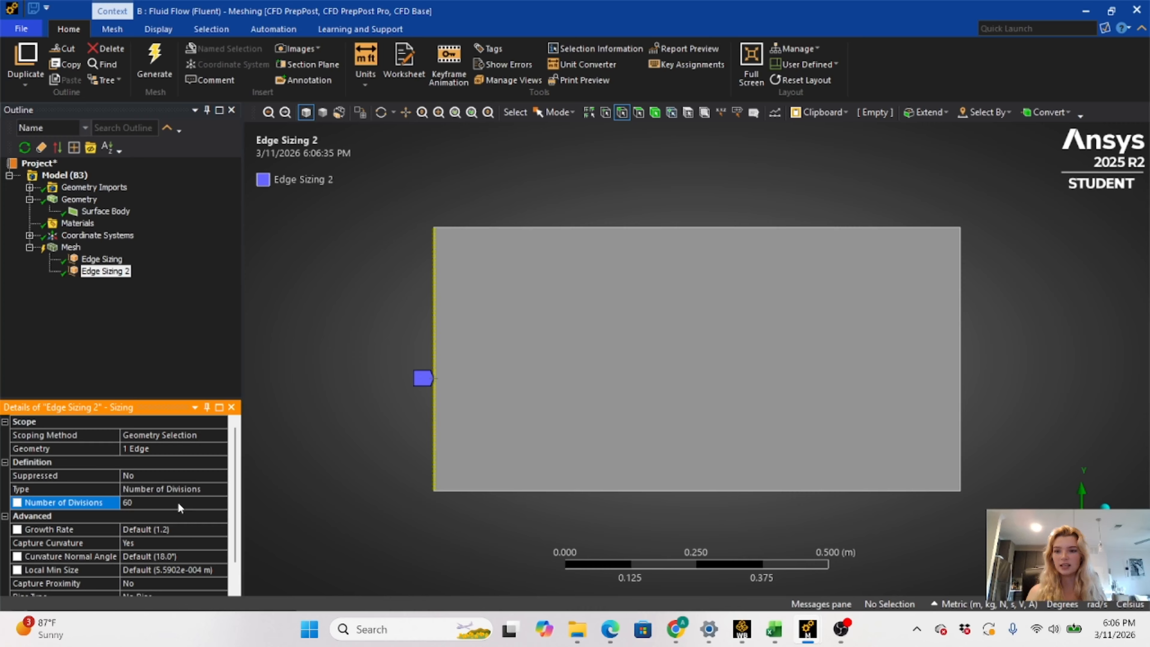
Reverse the bias of Edge Sizing 3 by assigning the rectangle's right edge as its Reverse Bias selection
scroll(145, 528, down, 1)
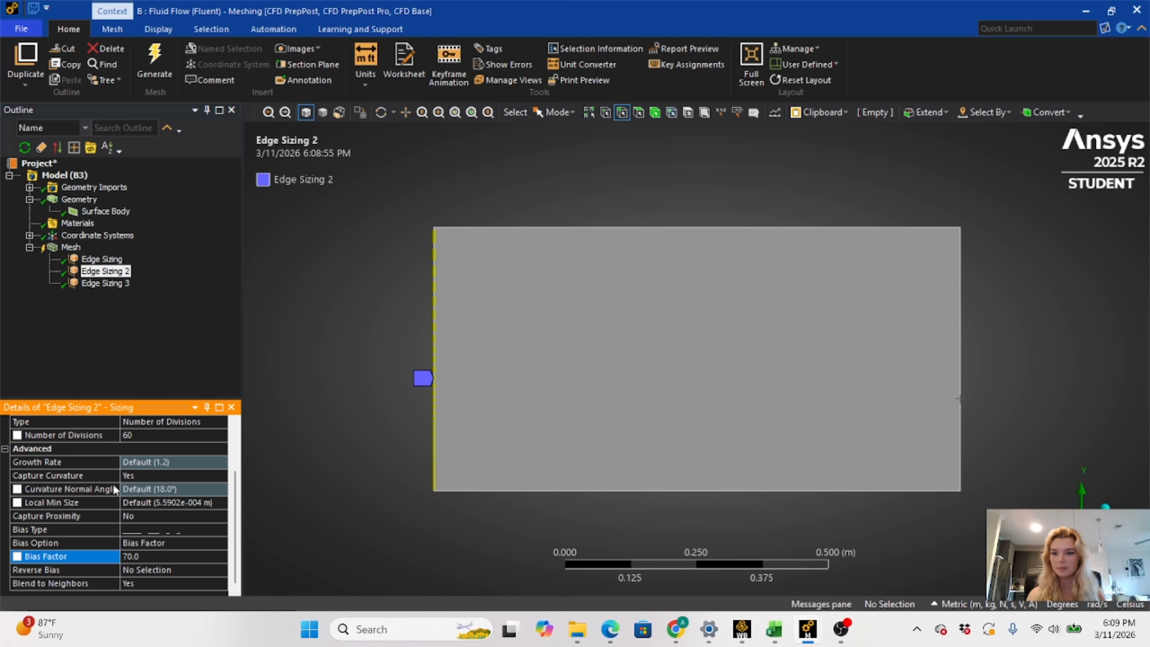
scroll(208, 536, up, 2)
scroll(205, 536, down, 2)
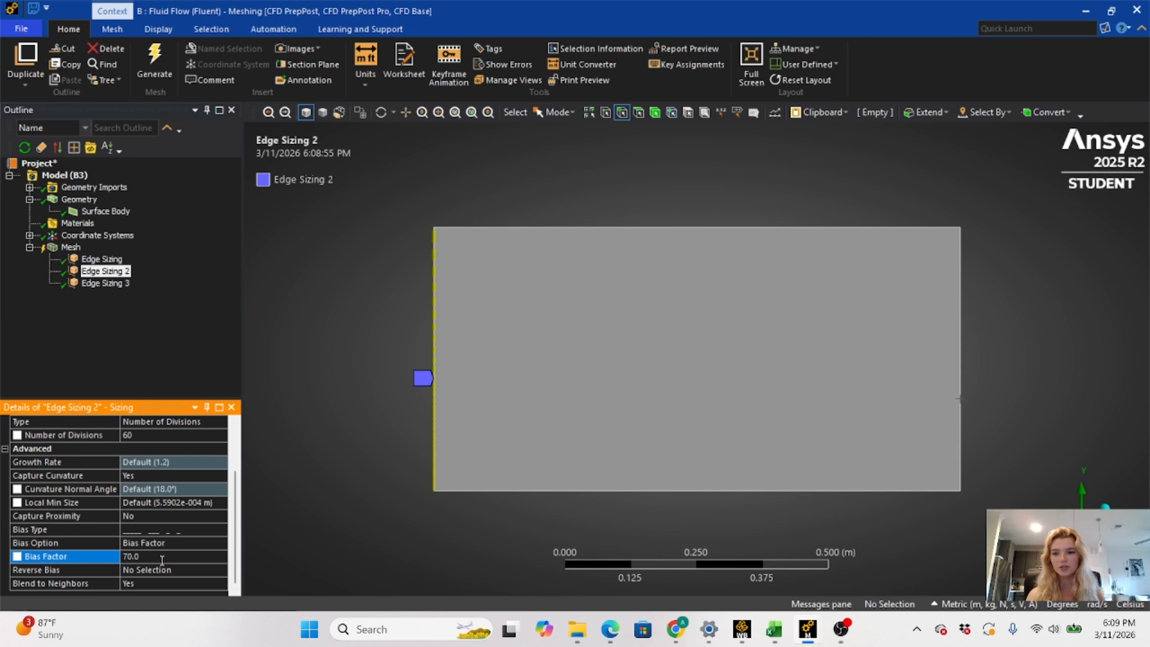
click(105, 283)
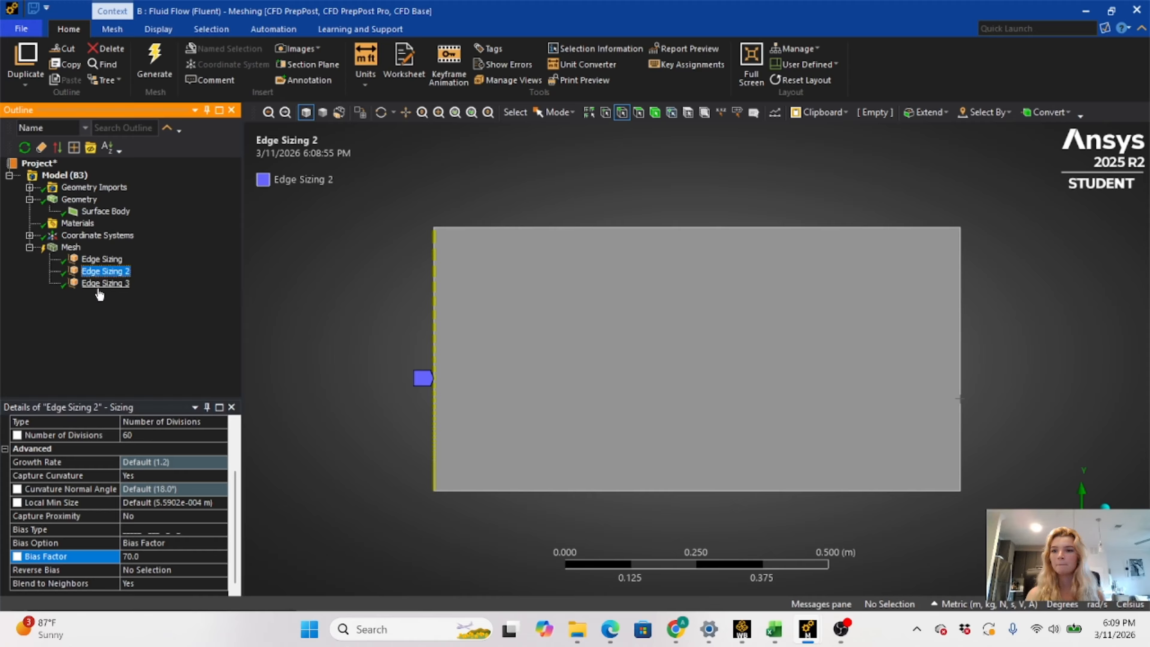
scroll(172, 534, down, 2)
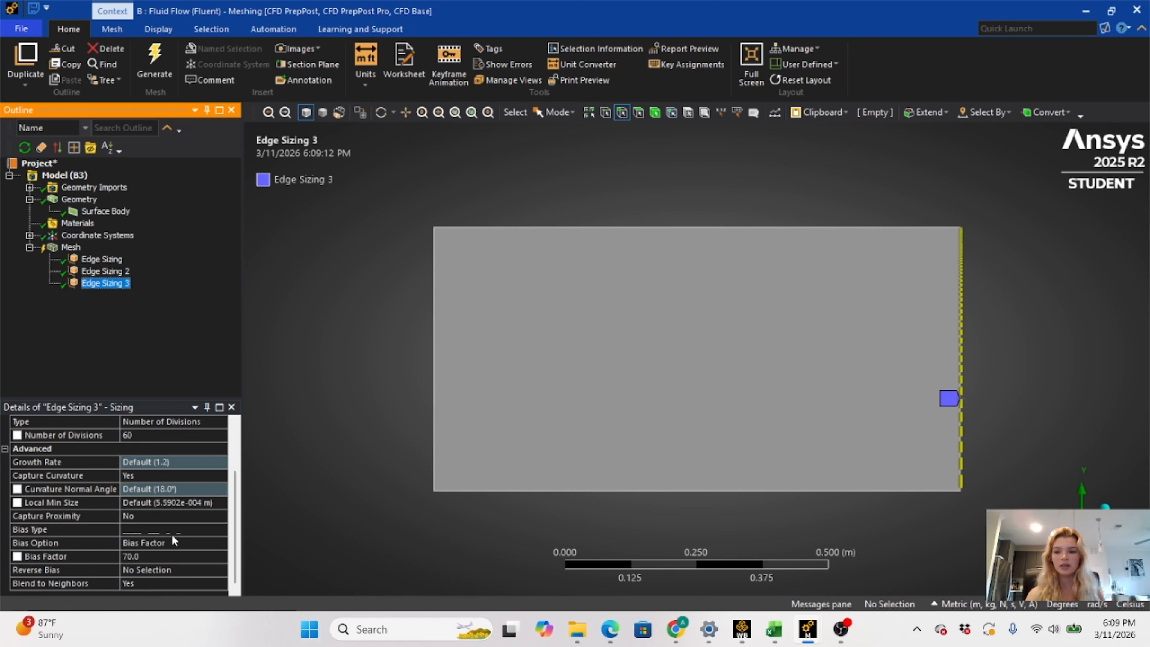
click(167, 571)
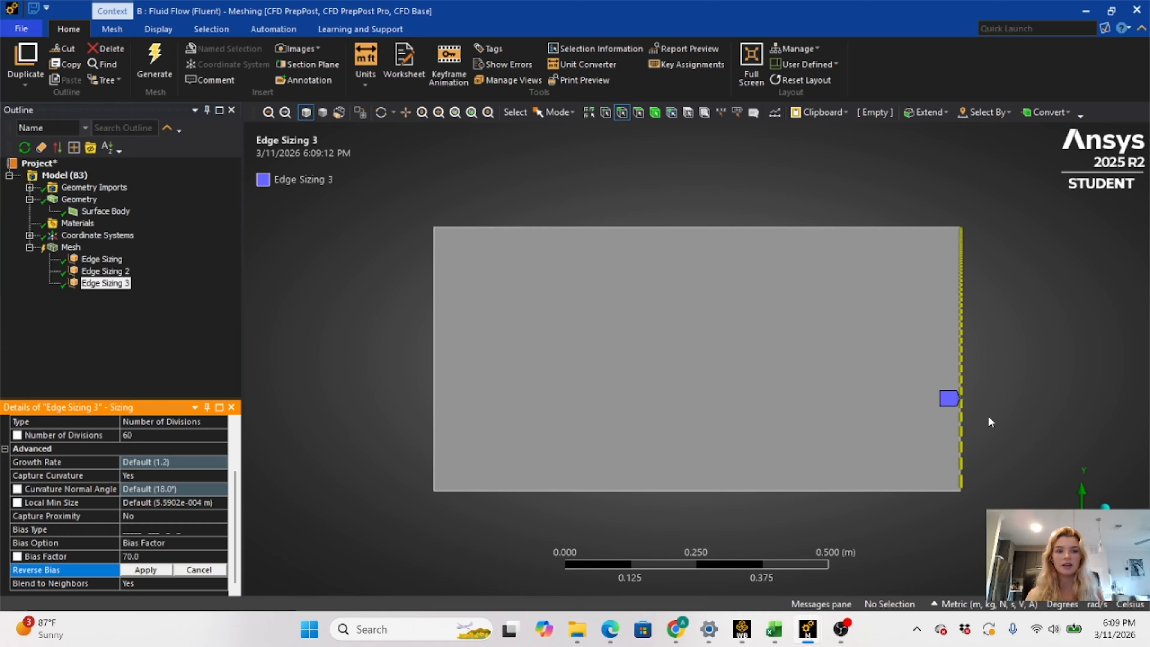
click(960, 428)
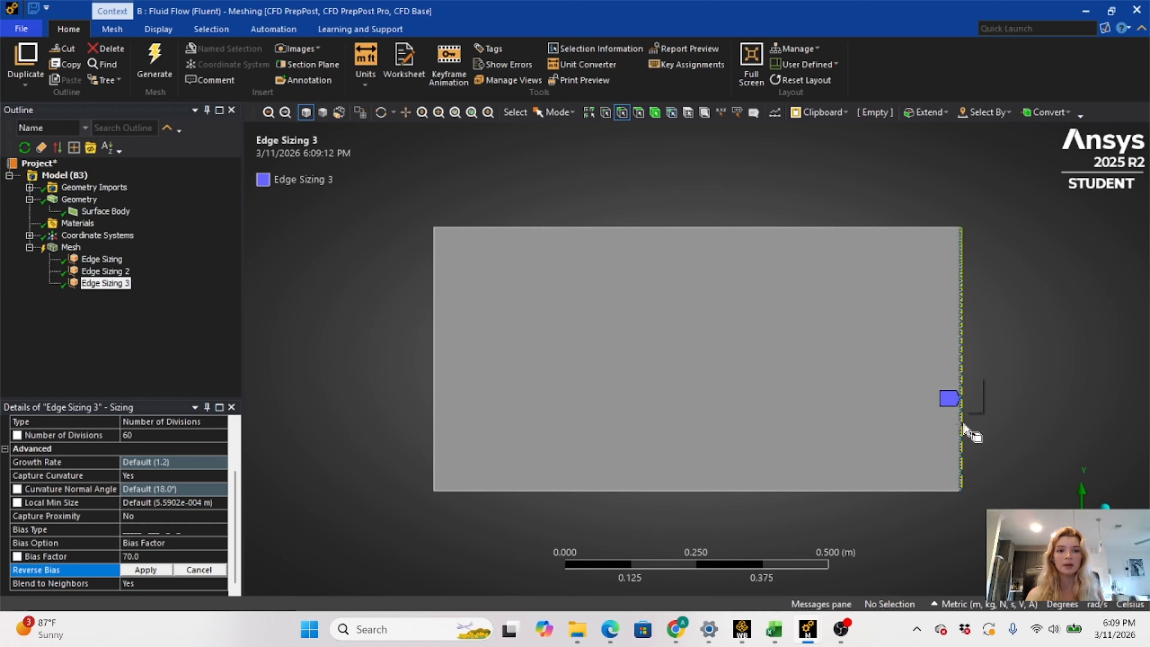
click(144, 570)
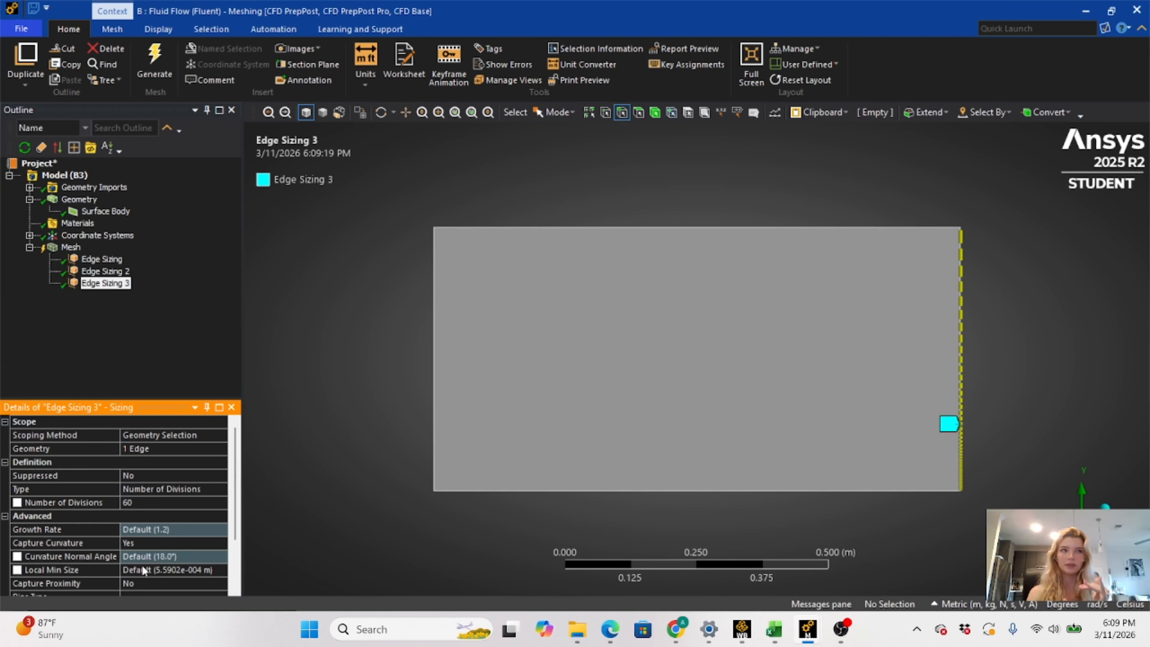
click(92, 273)
click(98, 260)
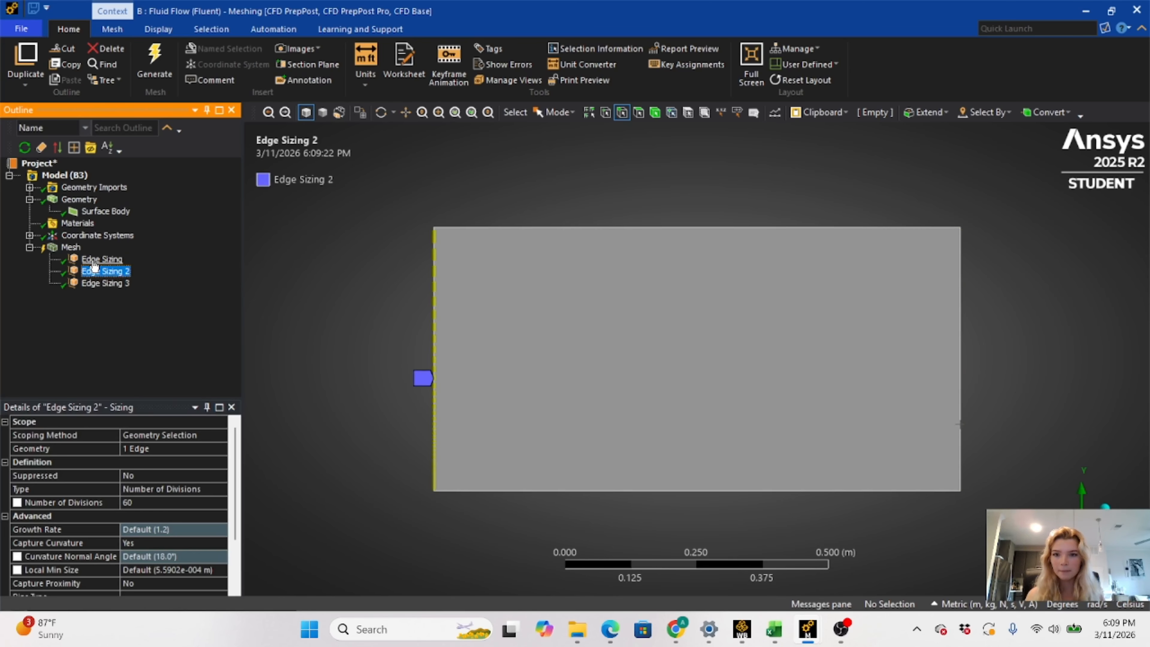
click(104, 283)
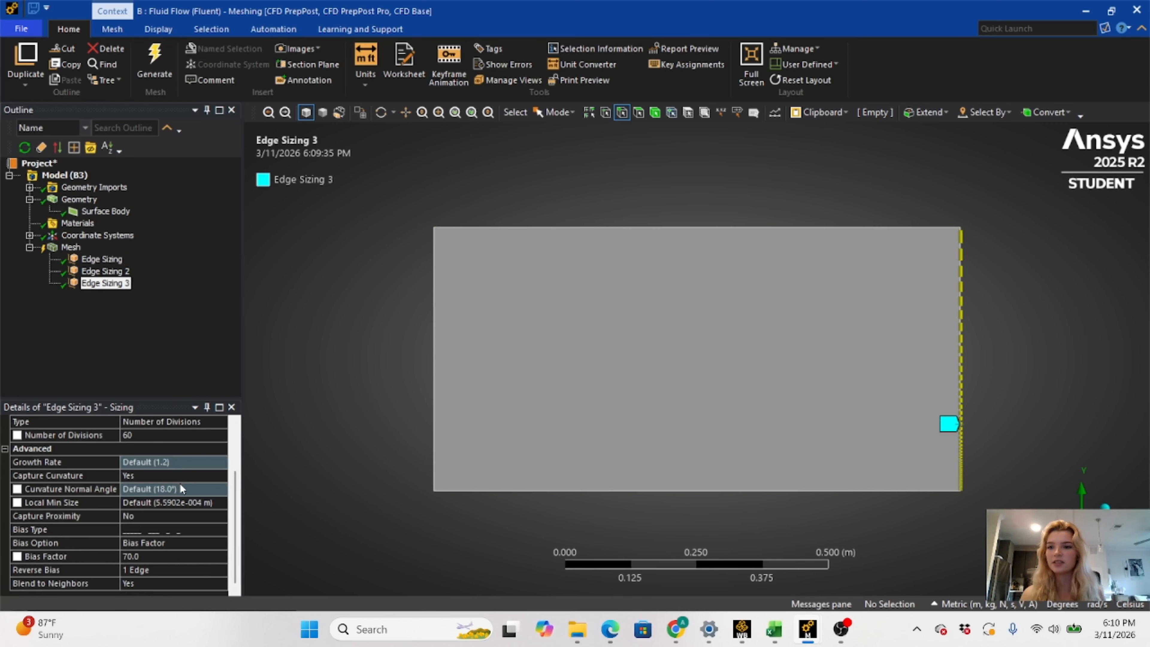
Insert a Face Meshing control on the mesh and scope it to the rectangle's face
click(75, 250)
right_click(73, 248)
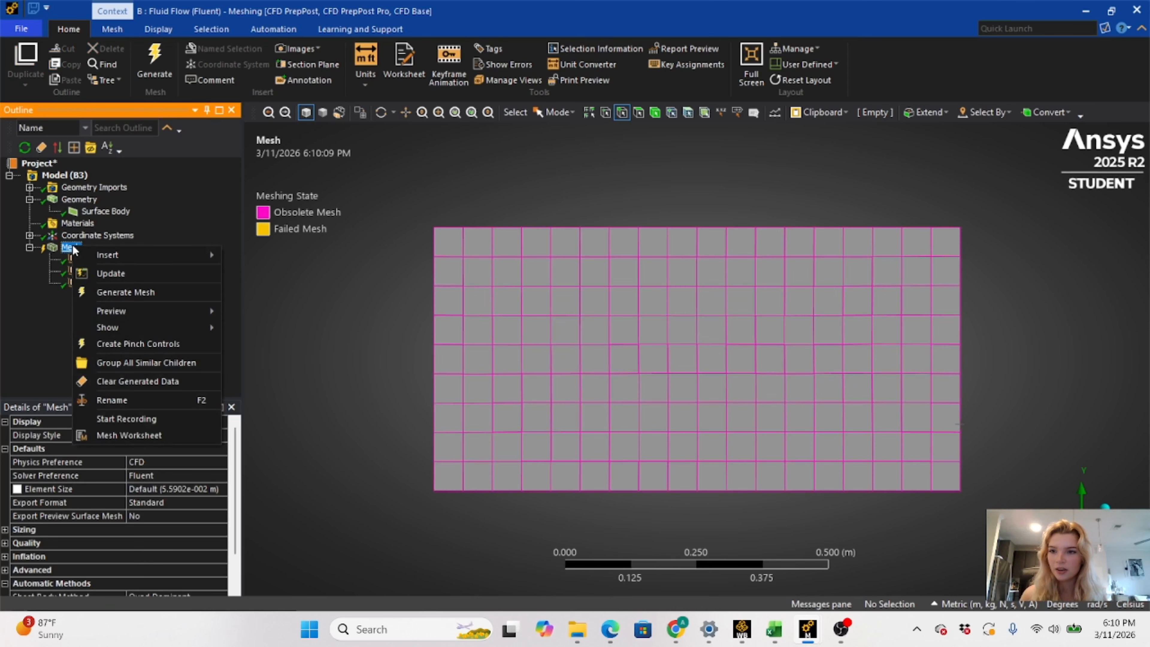
mouse_move(104, 256)
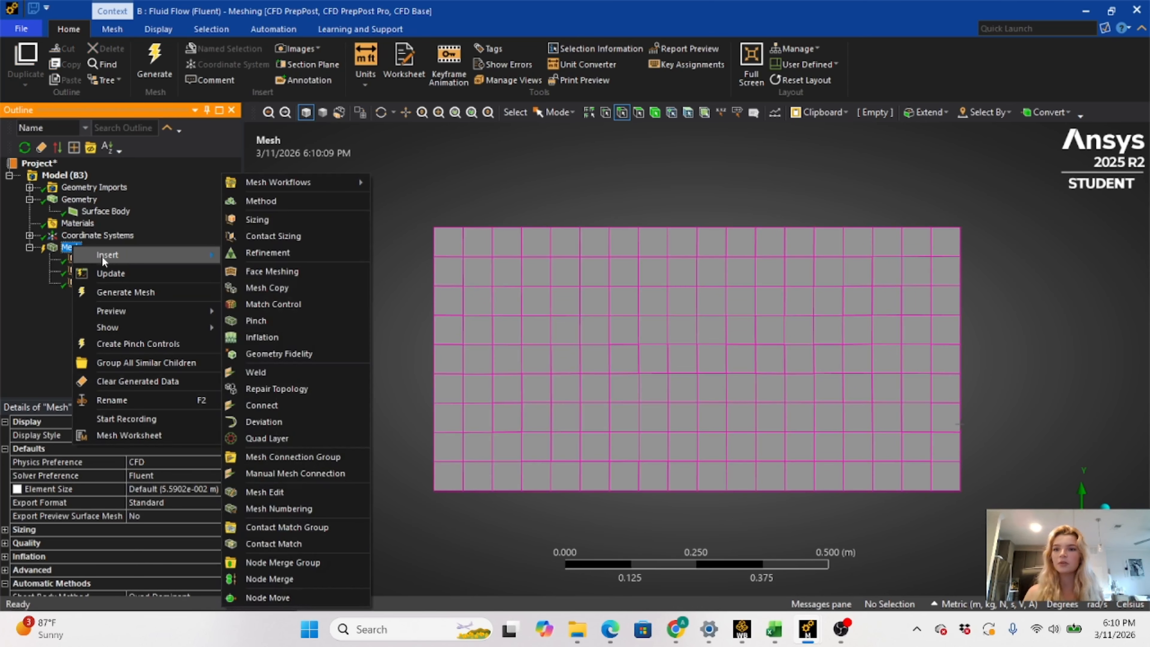
click(272, 271)
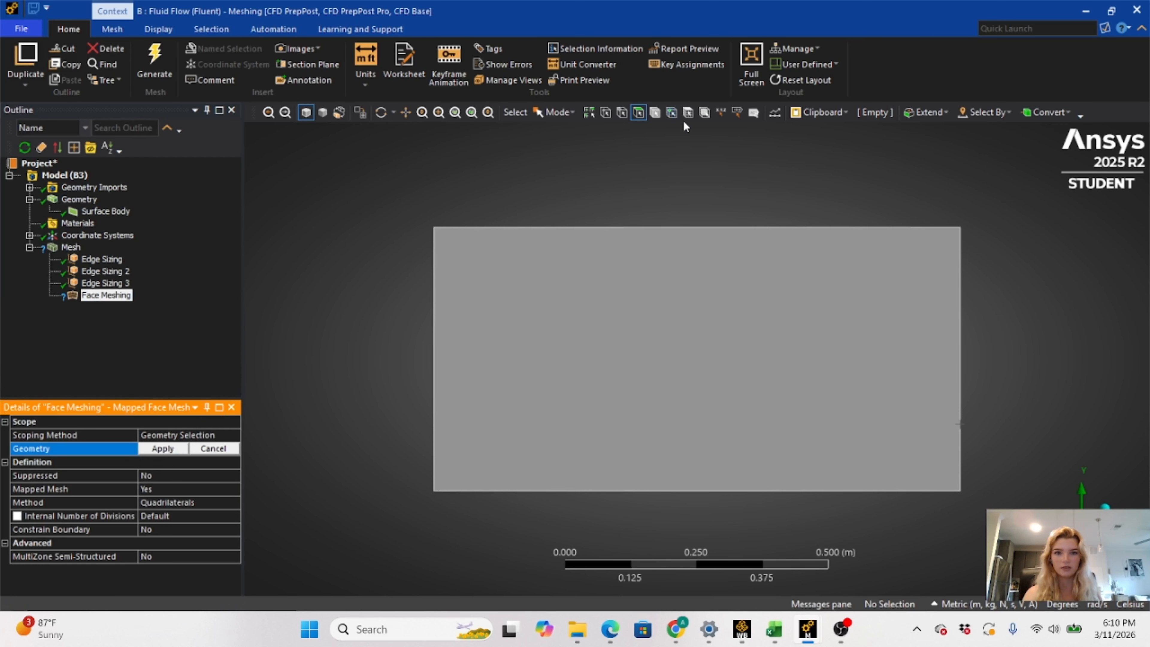
click(641, 312)
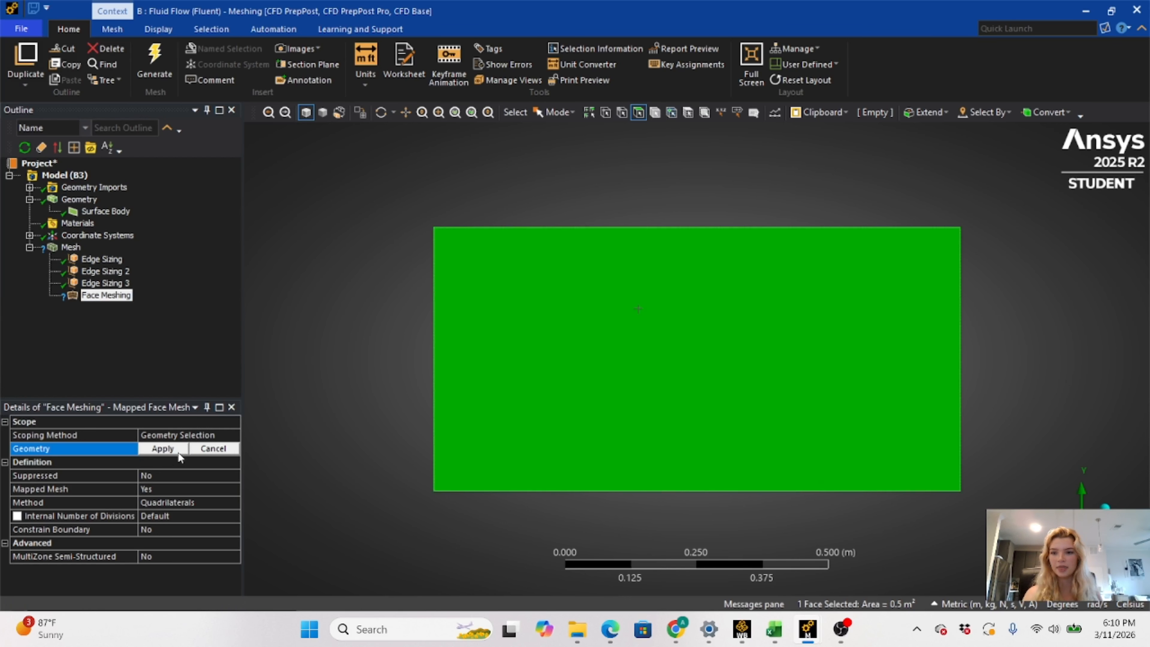
click(164, 448)
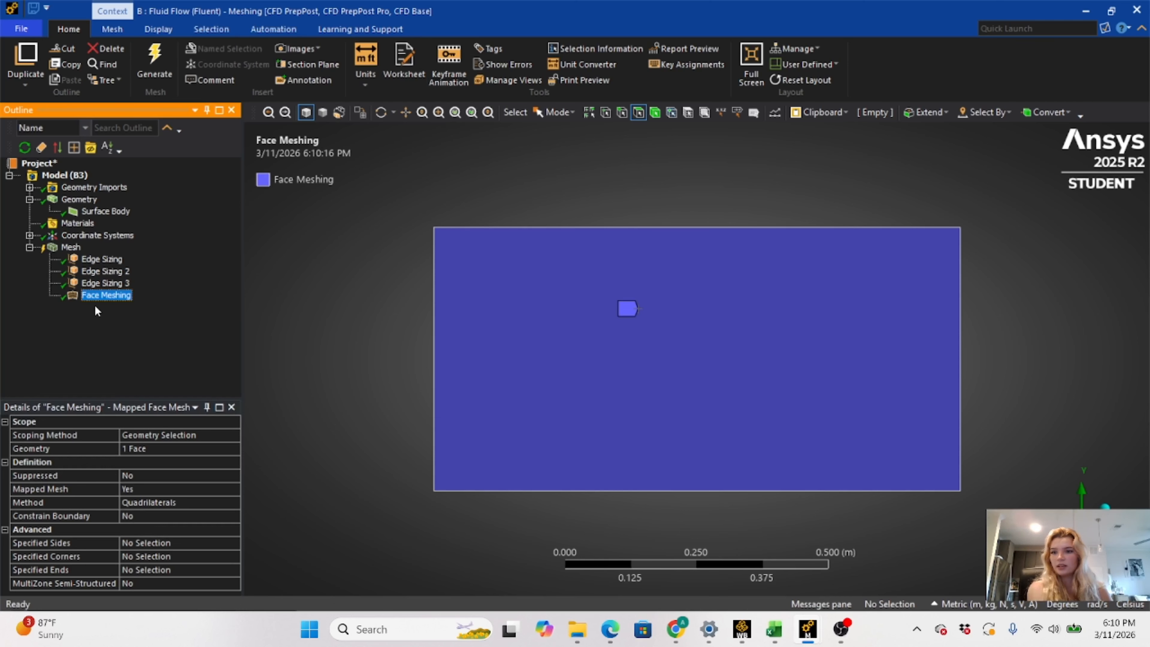
Generate the mesh with the edge sizings and face meshing, and inspect the refinement along the bottom edge
click(68, 246)
right_click(60, 252)
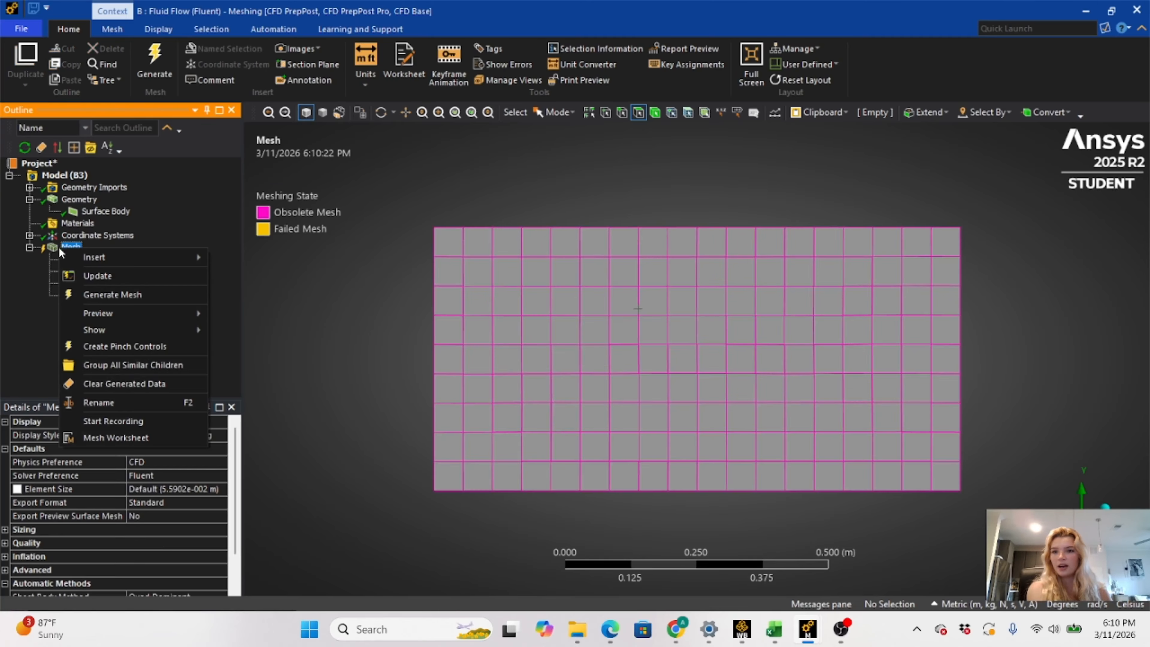
click(154, 59)
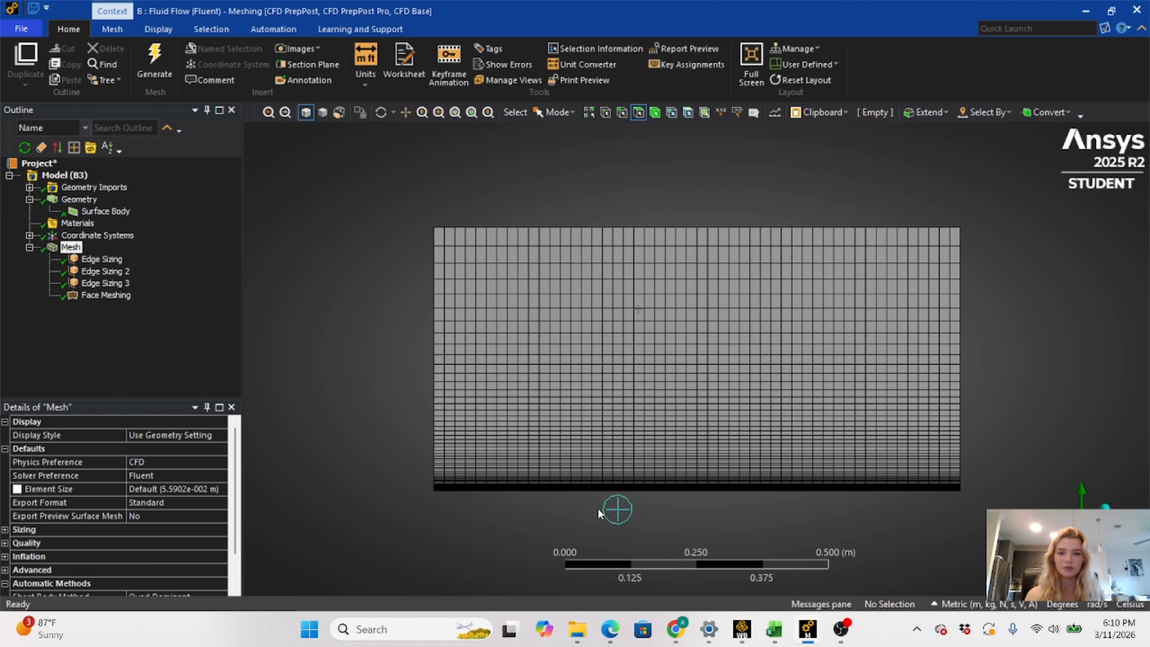
scroll(616, 509, up, 3)
scroll(904, 461, down, 1)
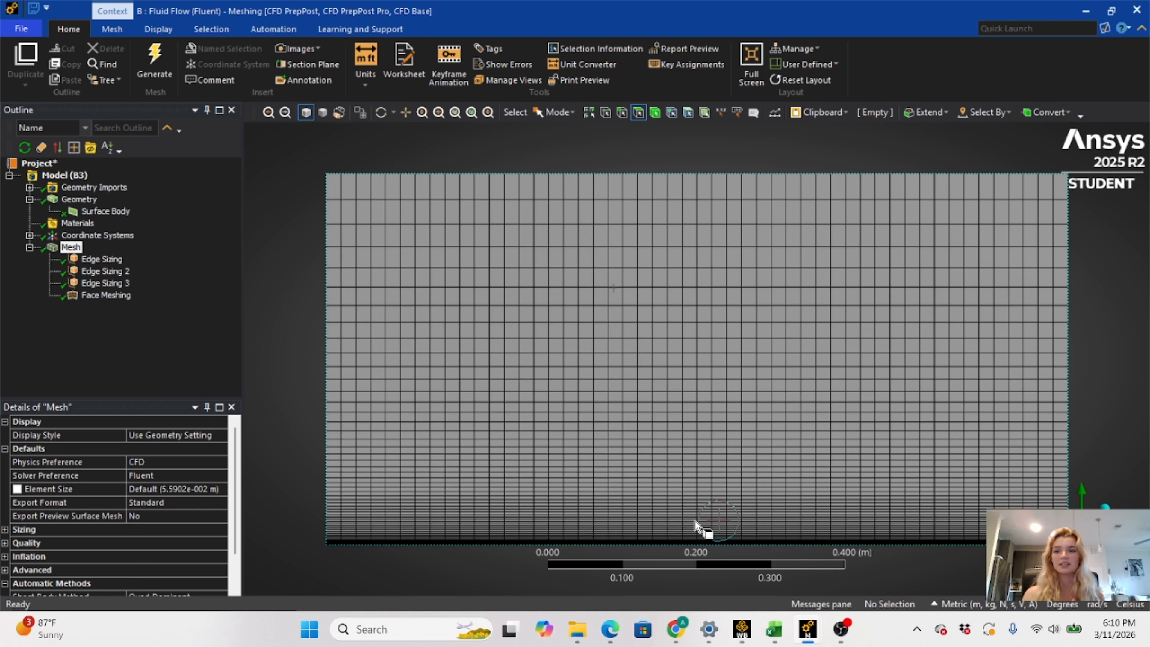
scroll(620, 441, down, 1)
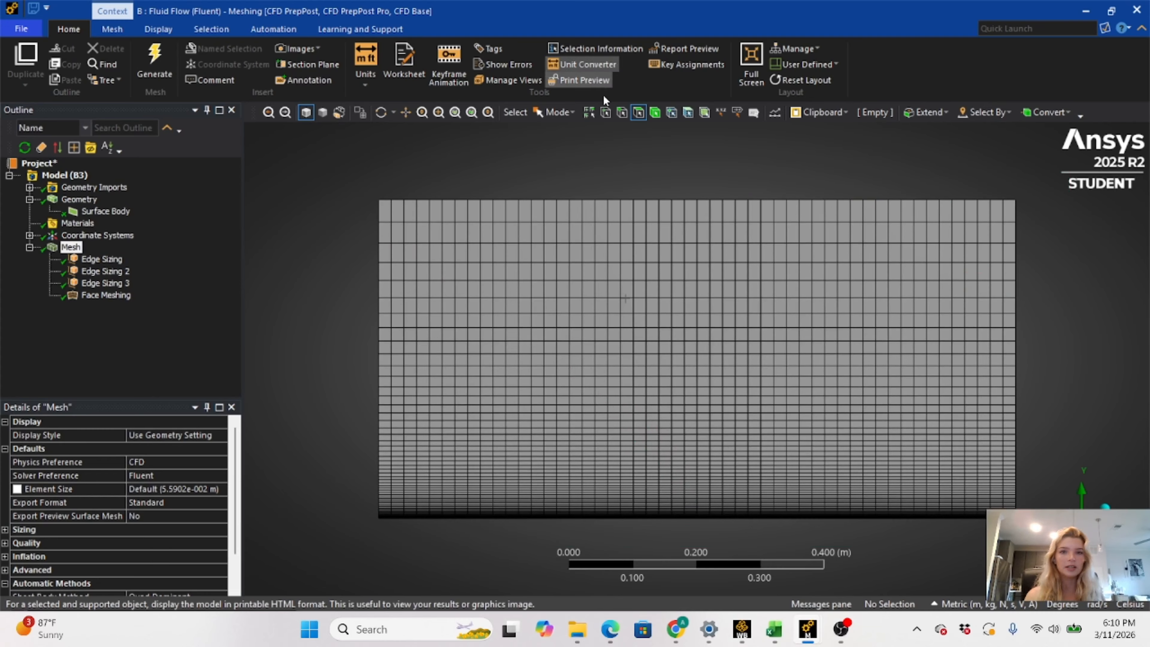
Create a named selection called Outlet from the rectangle's right edge
click(622, 112)
right_click(1017, 383)
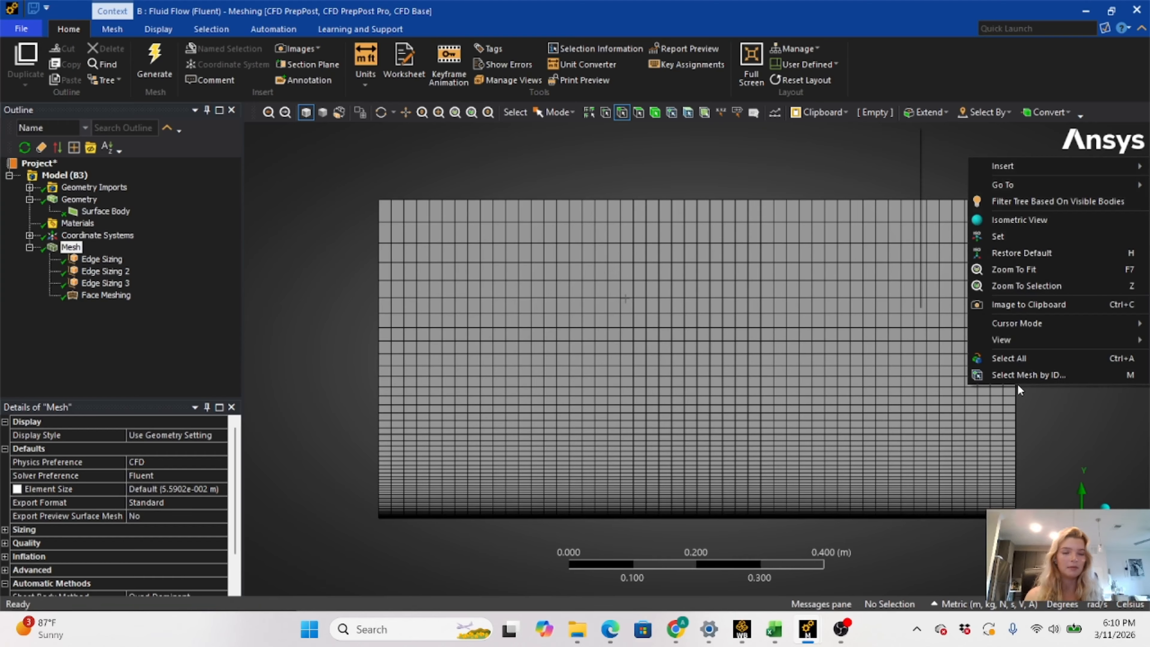
click(1021, 462)
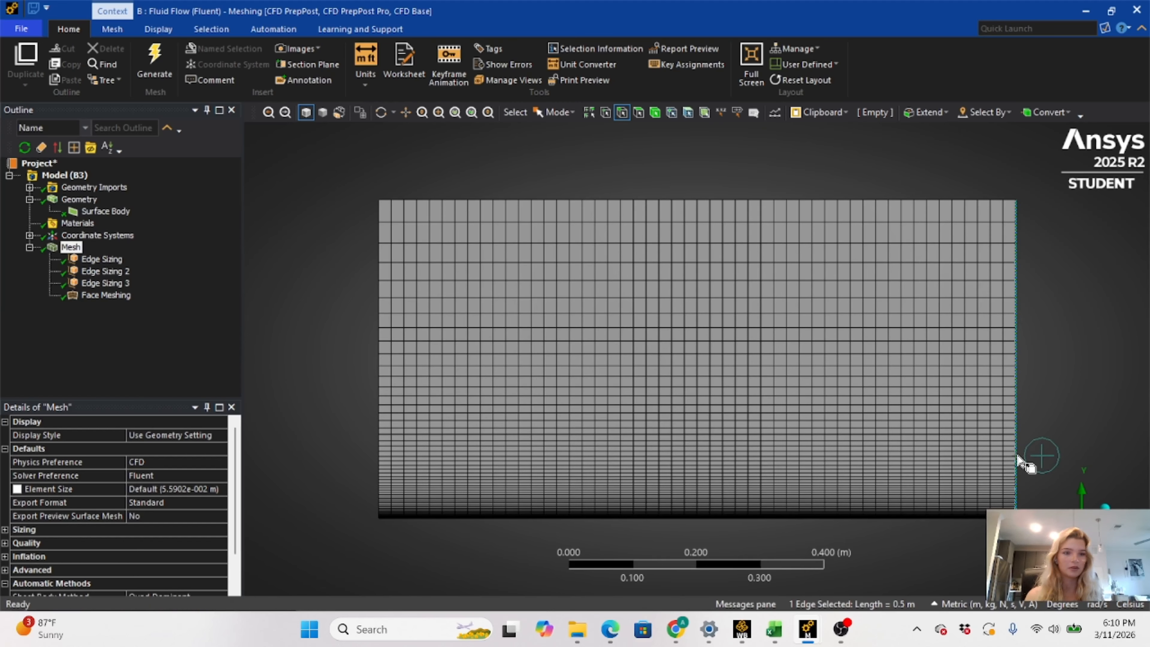
right_click(1017, 455)
click(994, 393)
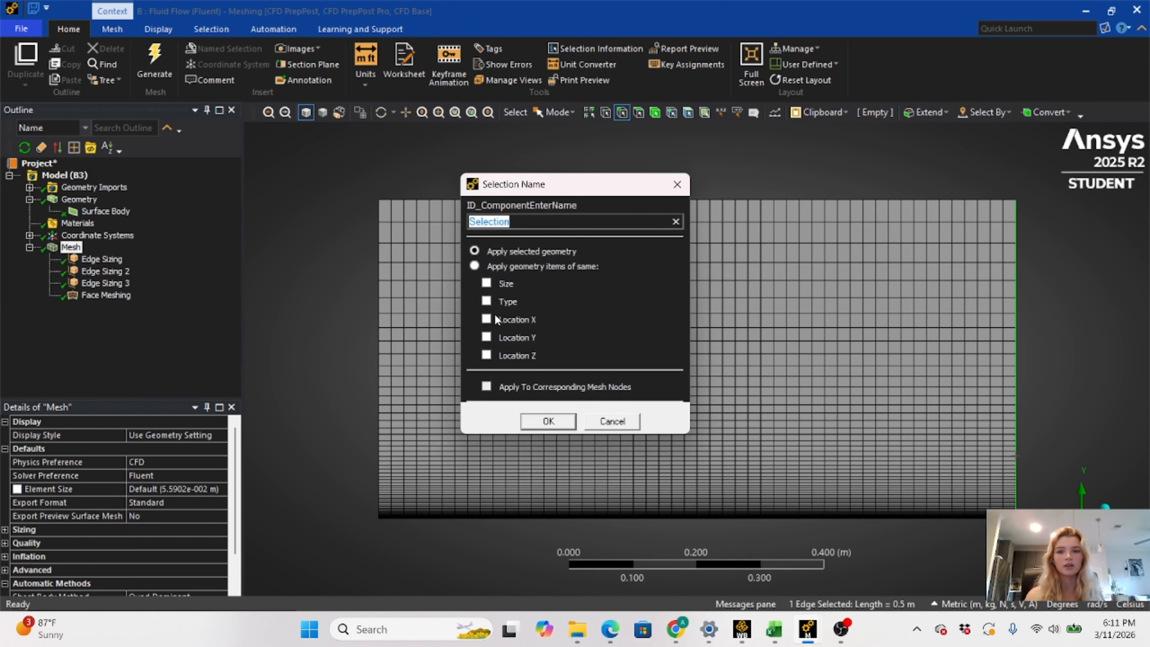
key(Caps_Lock)
text(O)
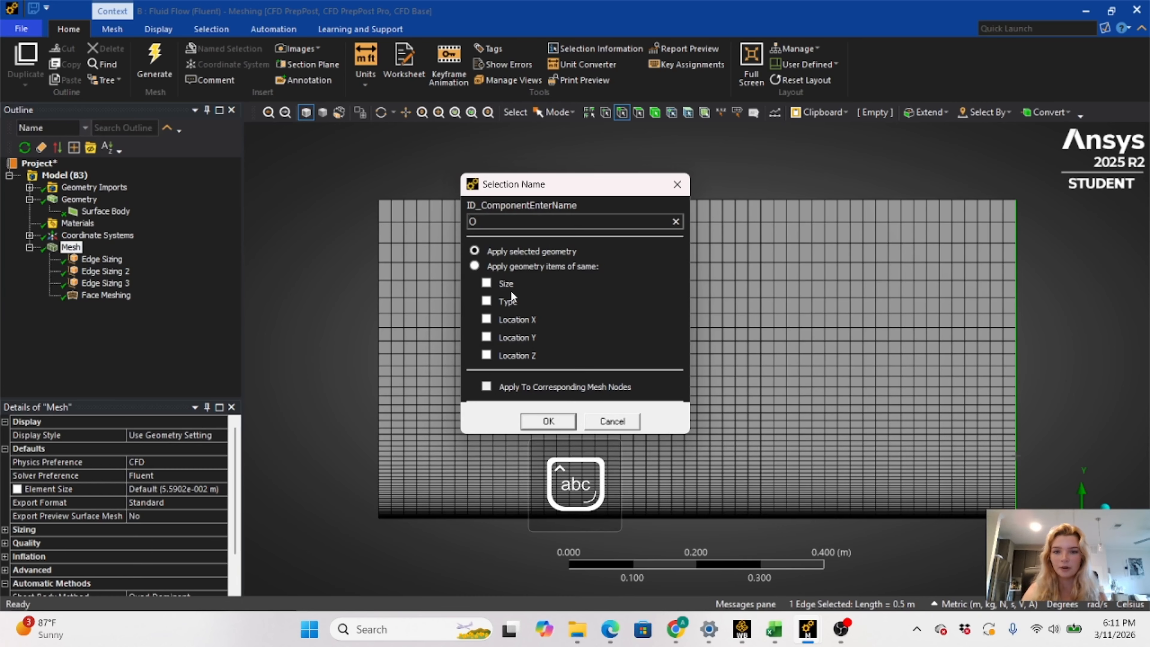
text(utlet)
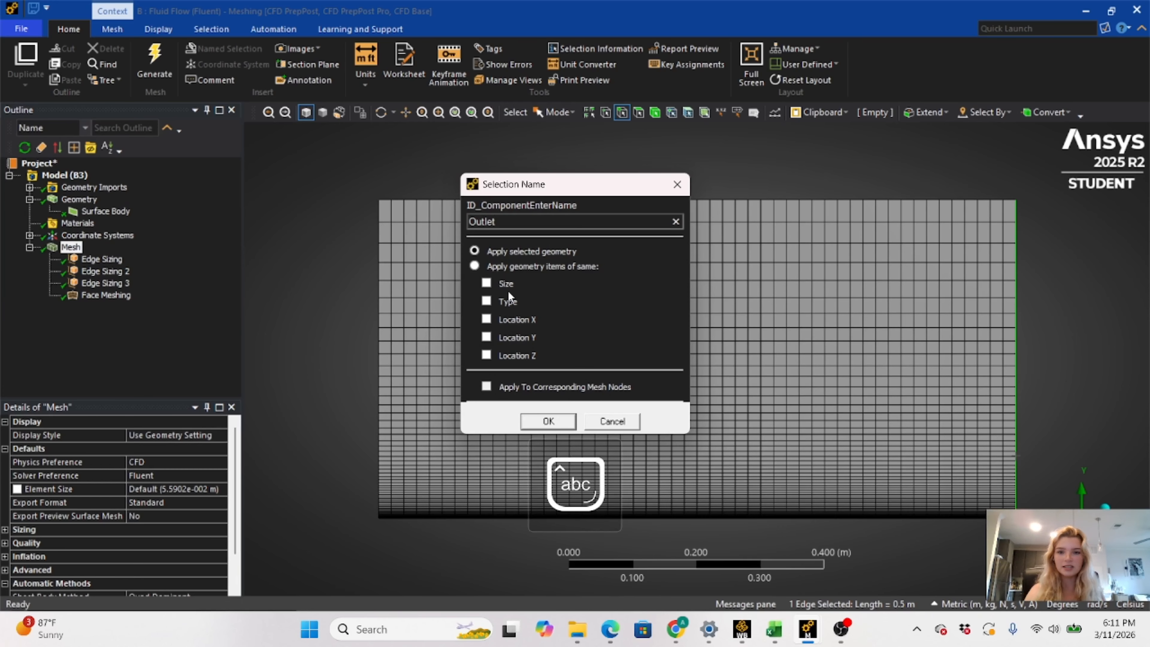
click(558, 419)
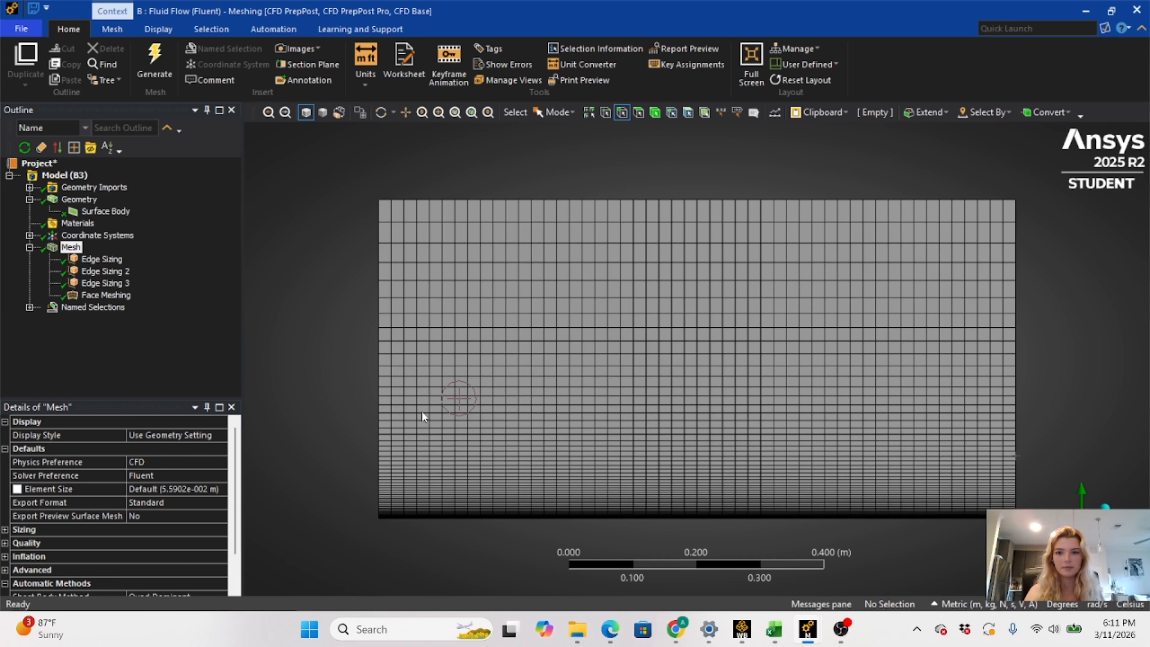
Create a named selection called Inlet from the rectangle's left edge
click(380, 417)
right_click(380, 417)
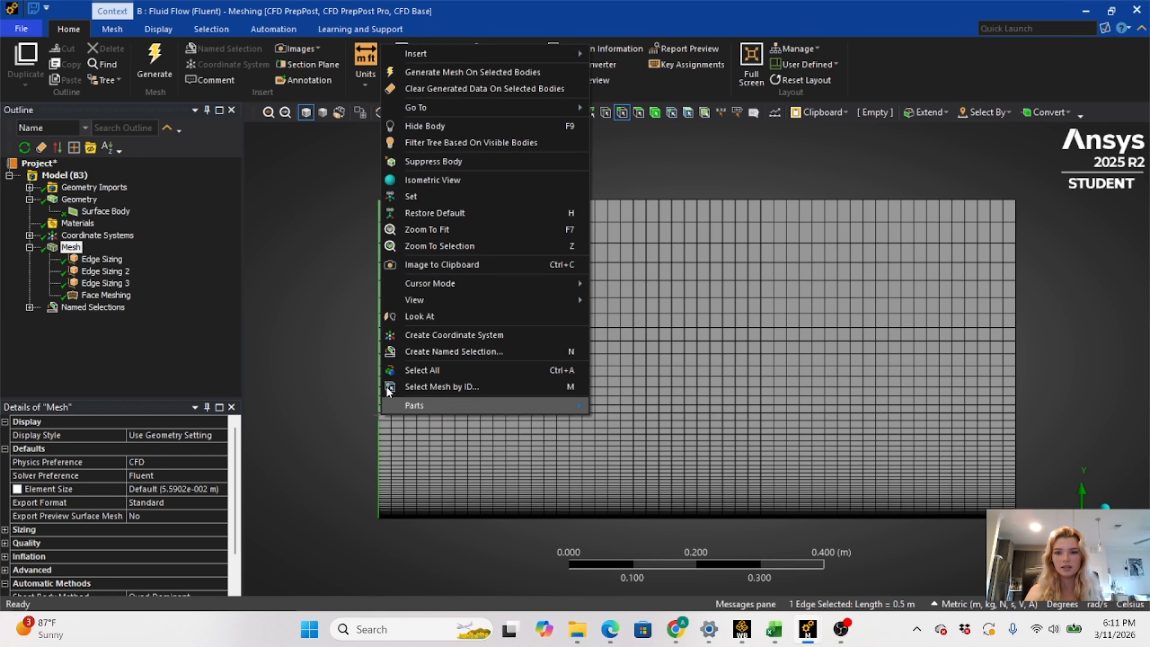
click(432, 349)
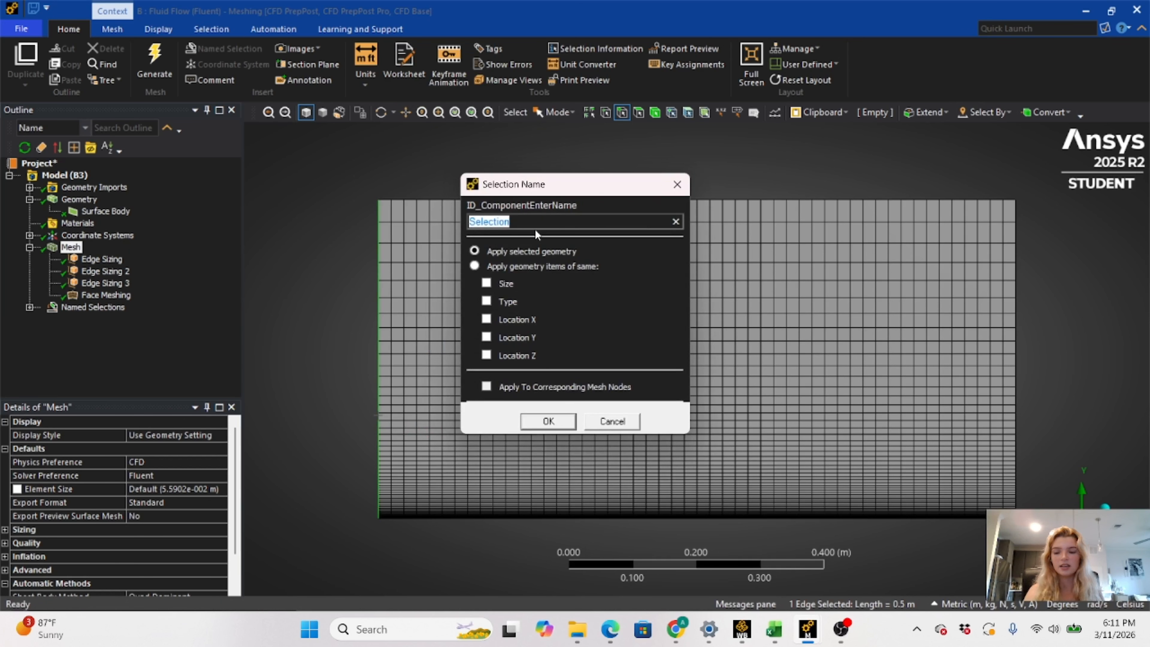
key(Caps_Lock)
text(I)
key(Caps_Lock)
text(nlet)
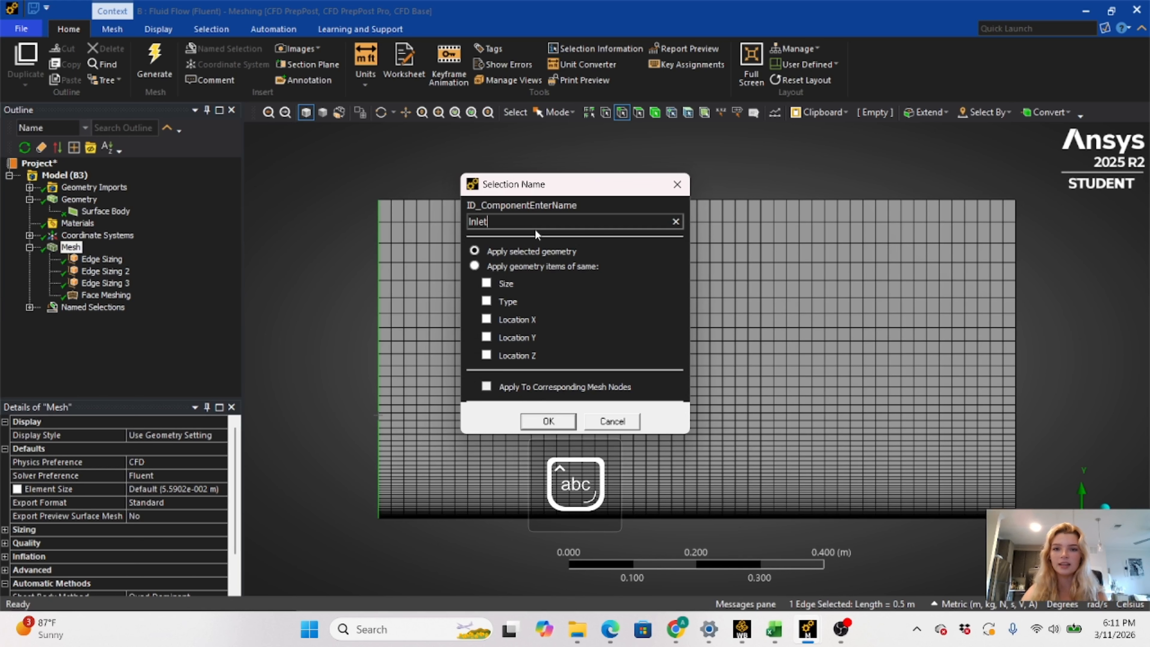
click(548, 420)
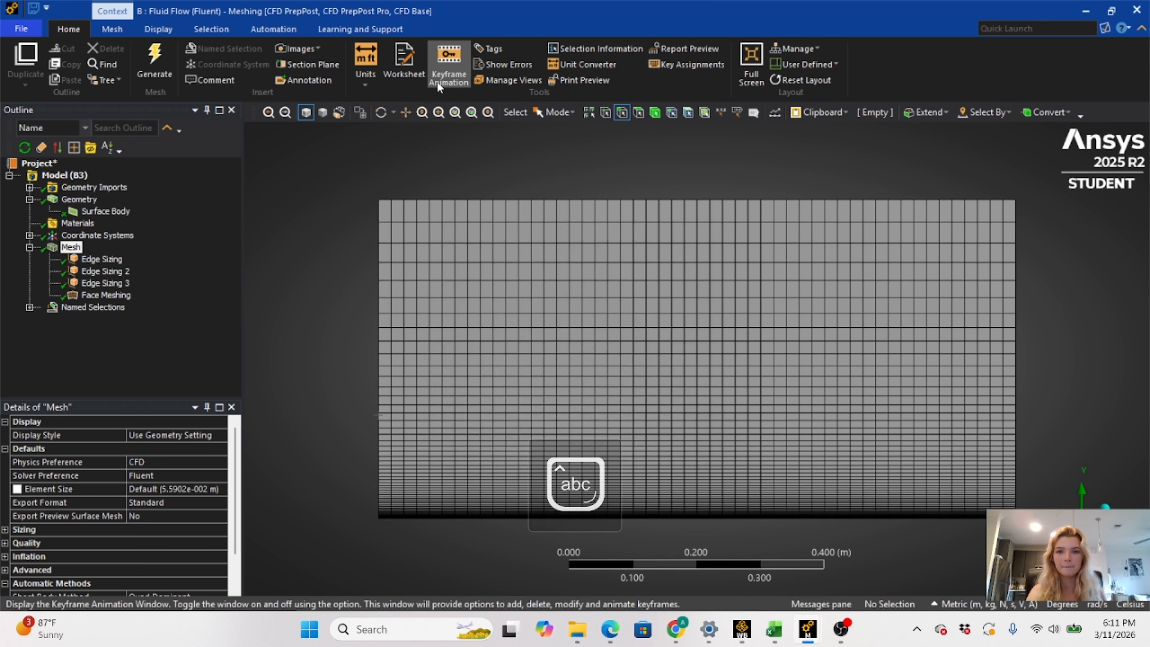
Create a named selection called Far Field P from the rectangle's top edge
click(510, 199)
right_click(507, 196)
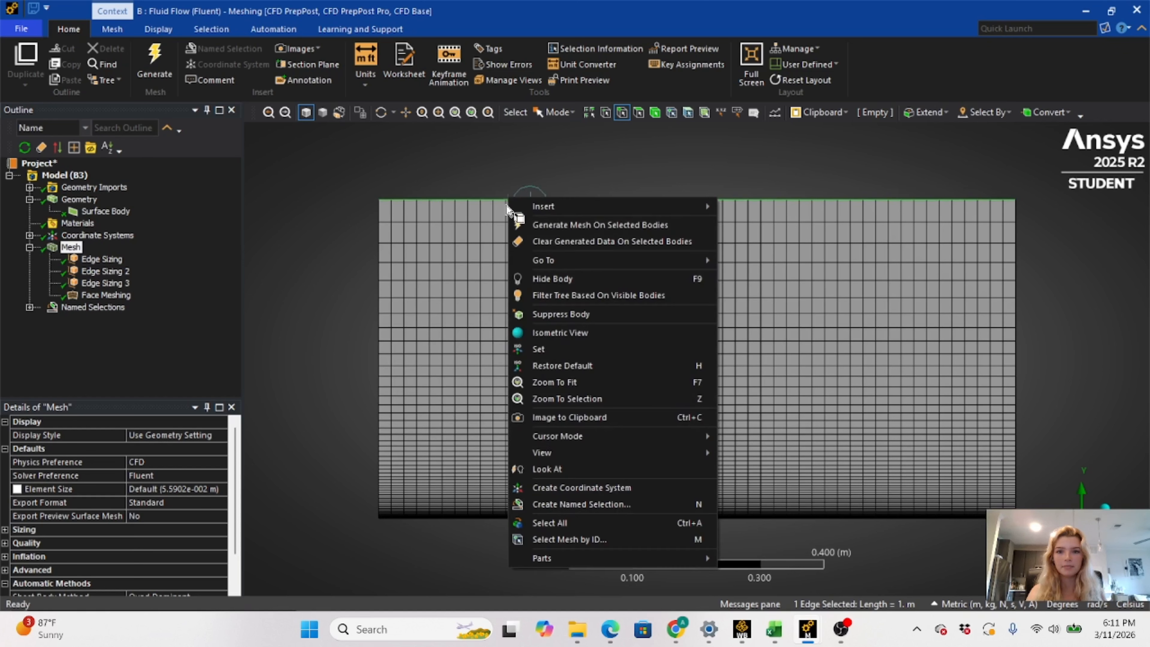
click(554, 501)
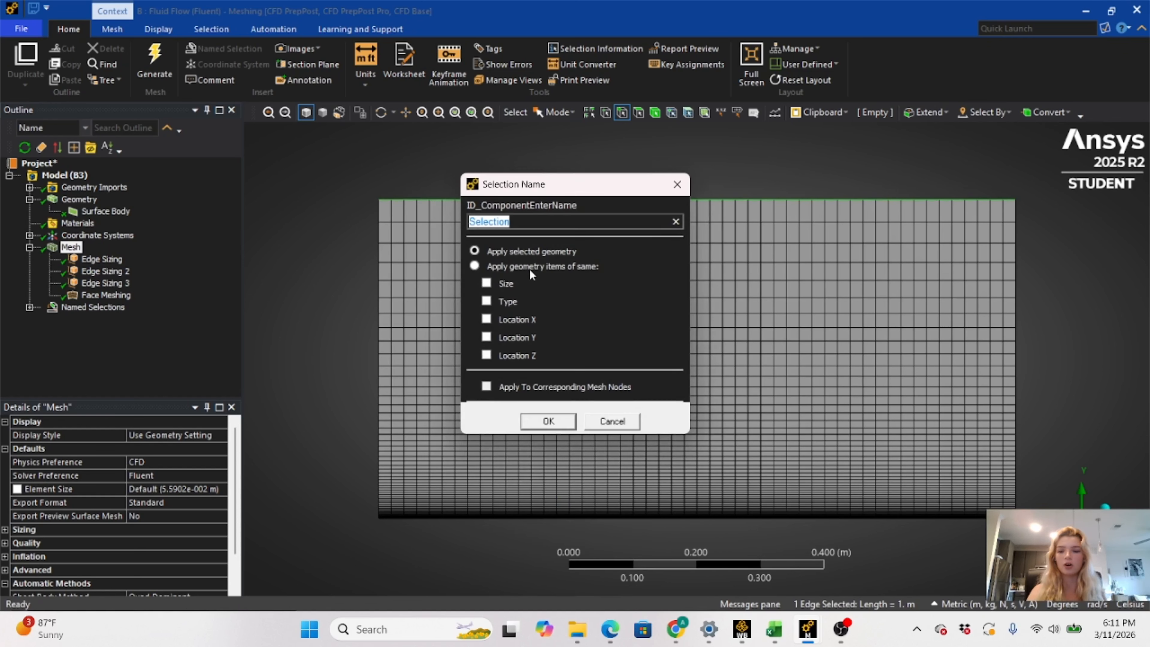
key(Caps_Lock)
text(F)
key(Caps_Lock)
text(ar)
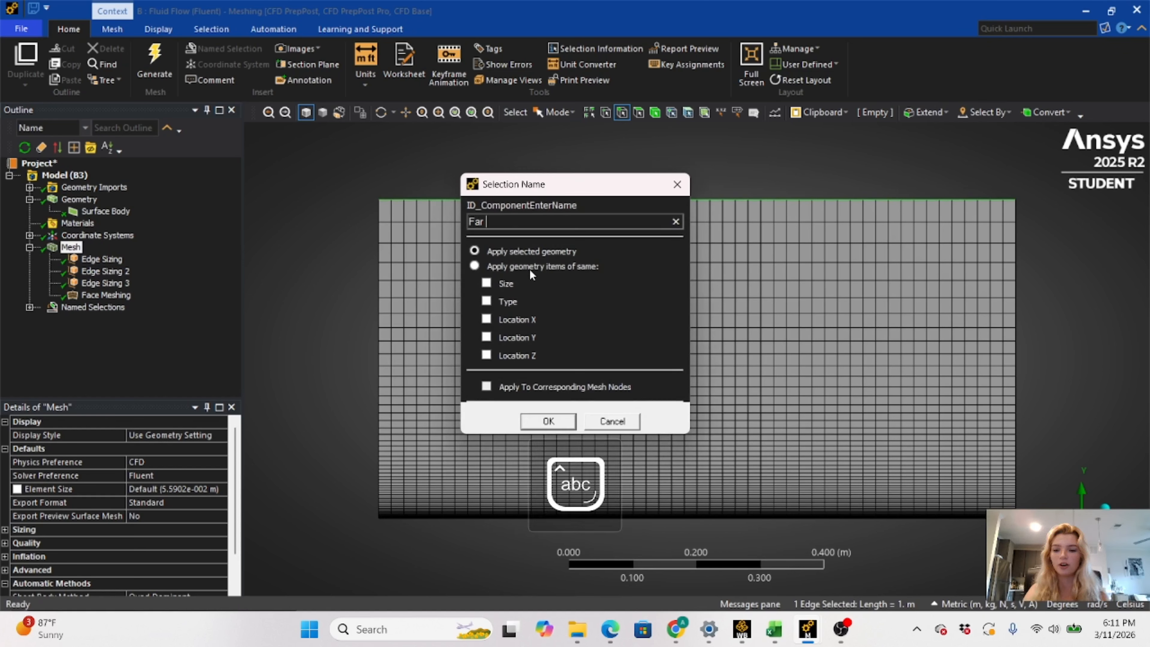
key(Caps_Lock)
text(F)
key(Caps_Lock)
text(ield)
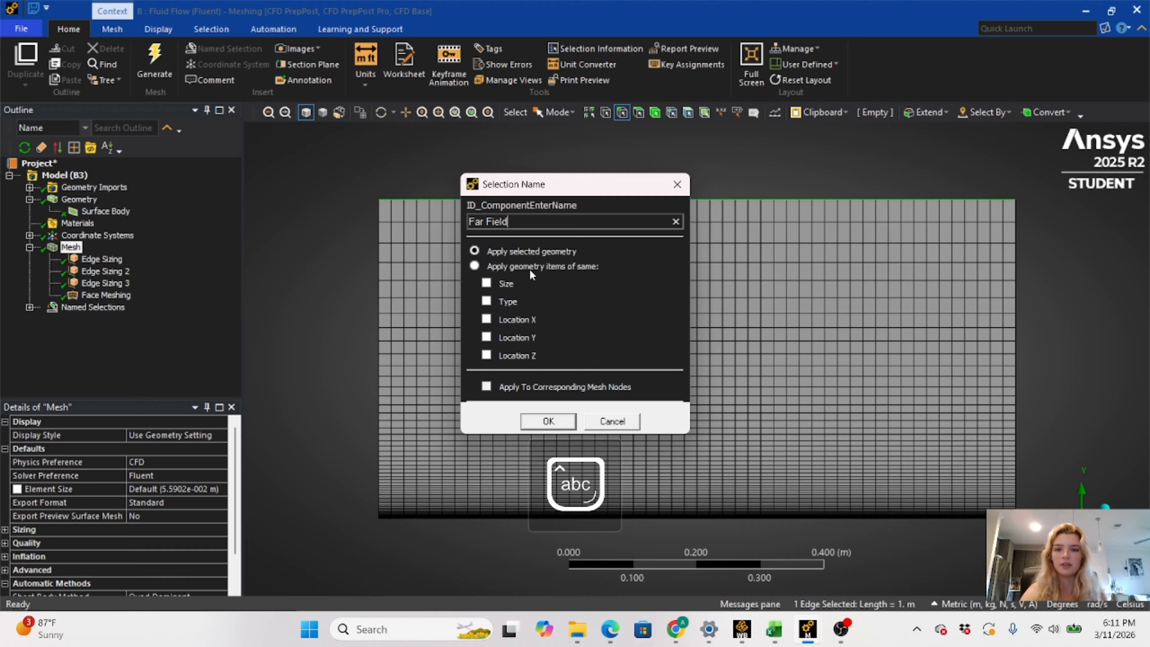
key(Caps_Lock)
text(P)
key(Caps_Lock)
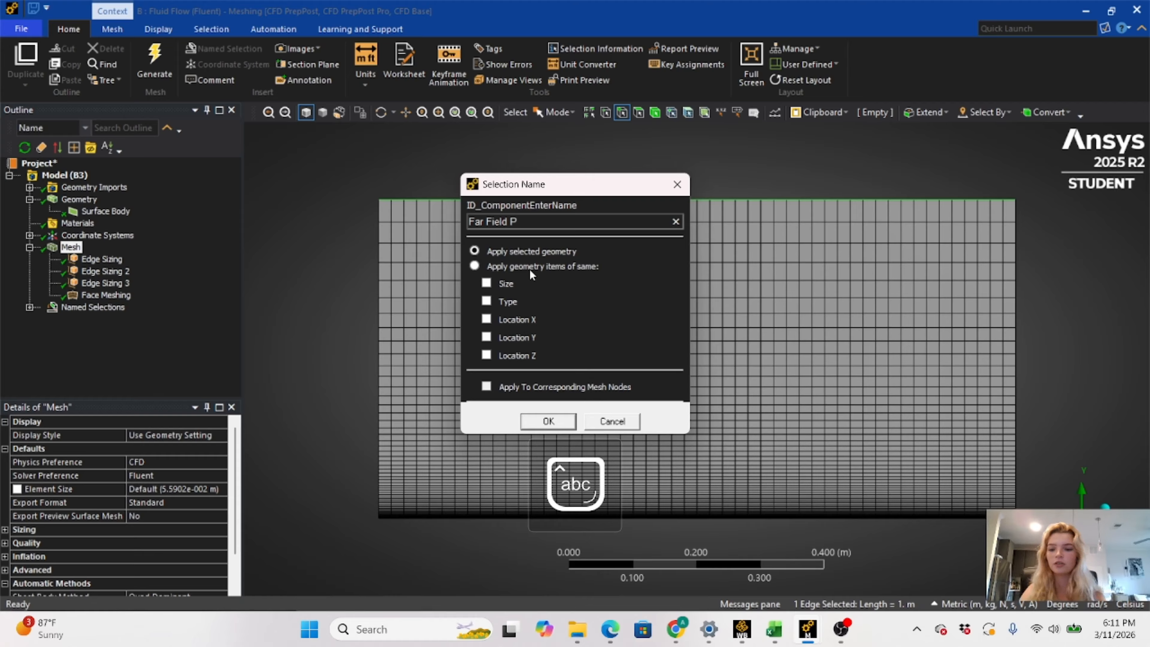
text(ressu)
key(BackSpace)
key(BackSpace)
key(BackSpace)
key(BackSpace)
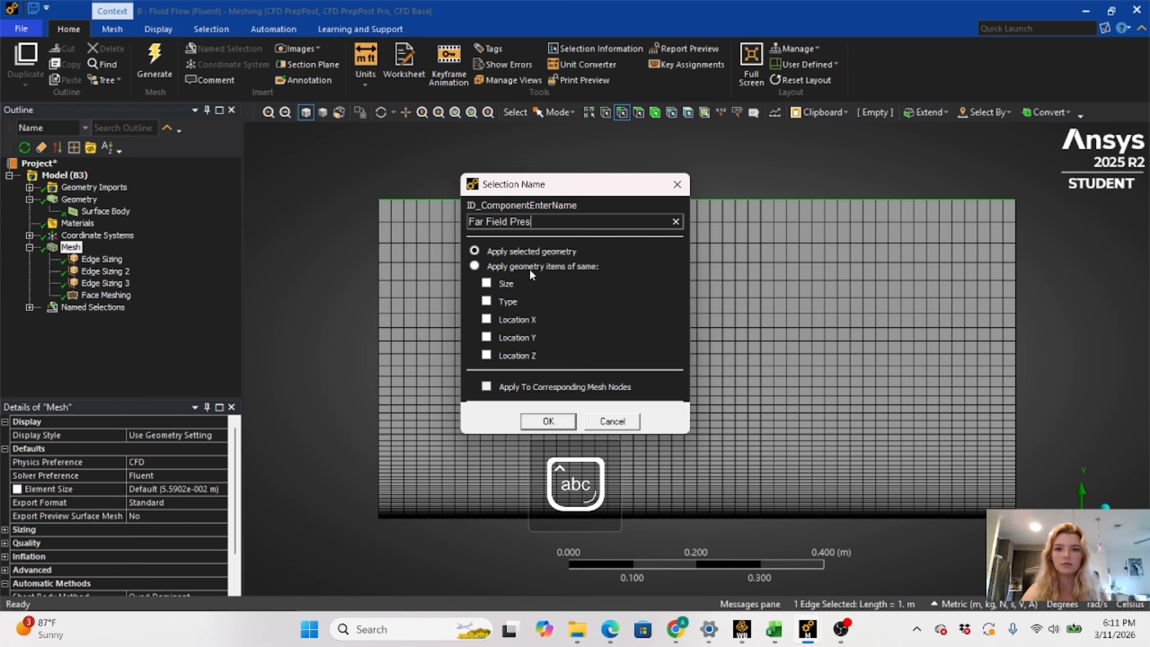
click(553, 426)
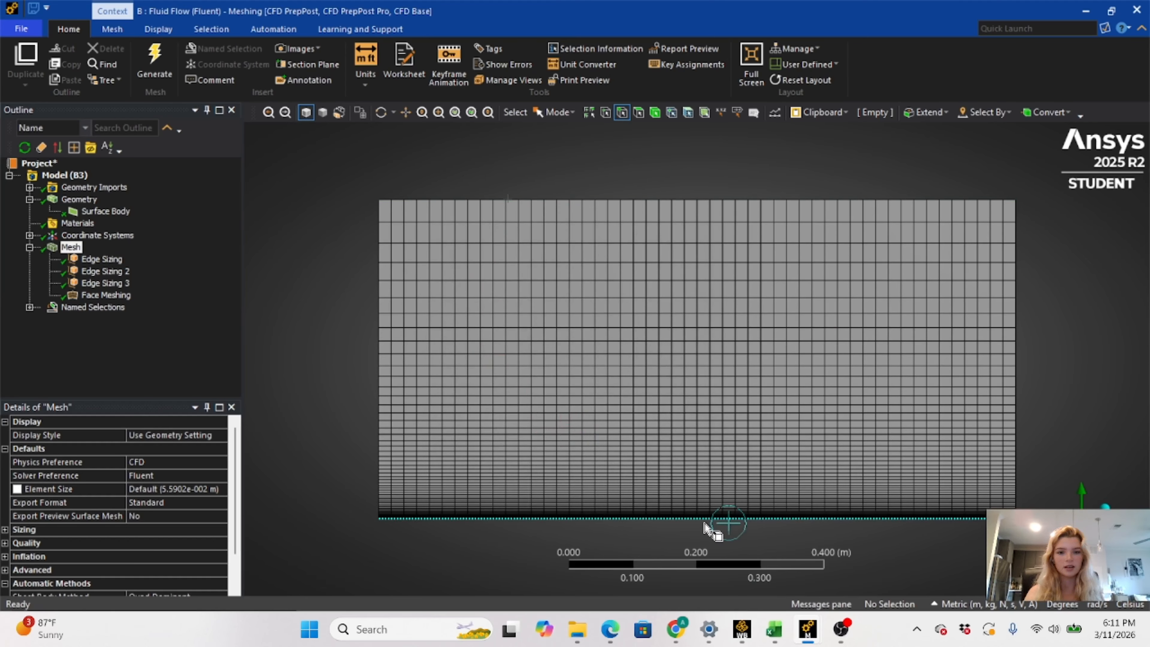
Create a named selection called Flat Plate from the rectangle's bottom edge and expand the list of named selections
click(703, 519)
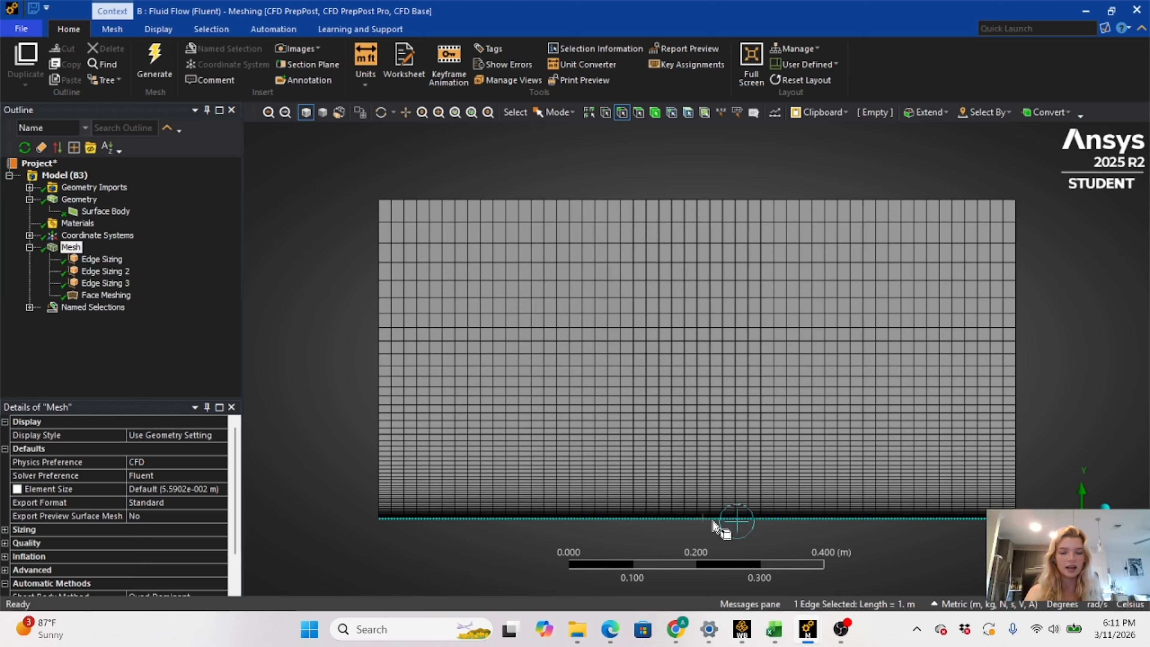
right_click(714, 523)
click(743, 457)
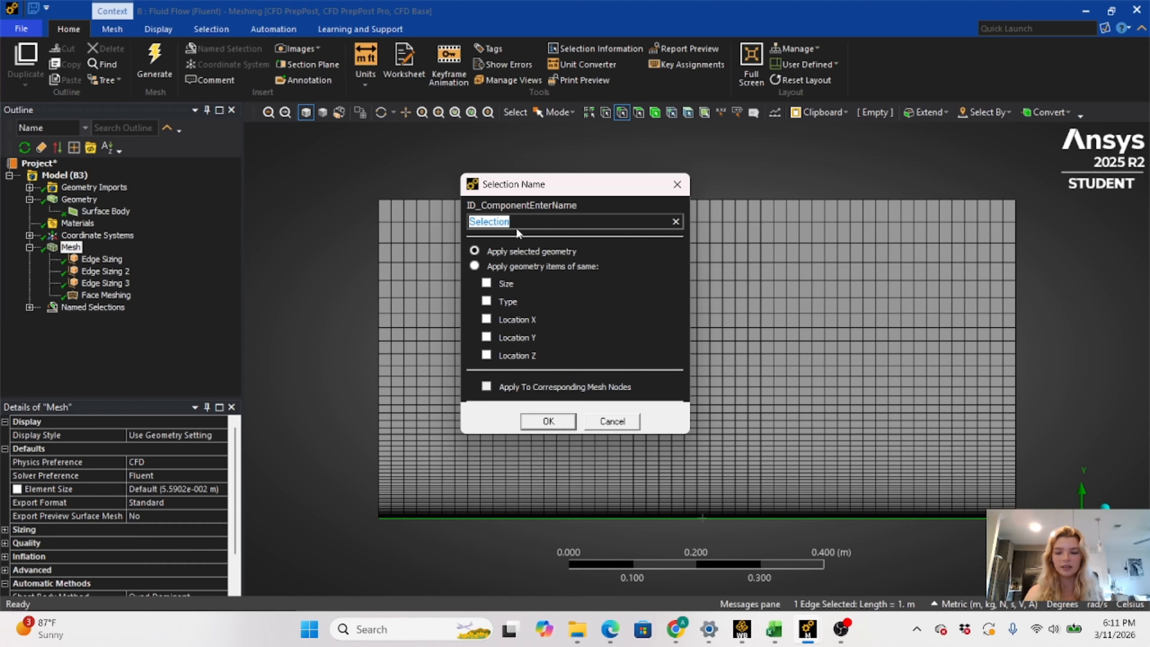
text(Flat)
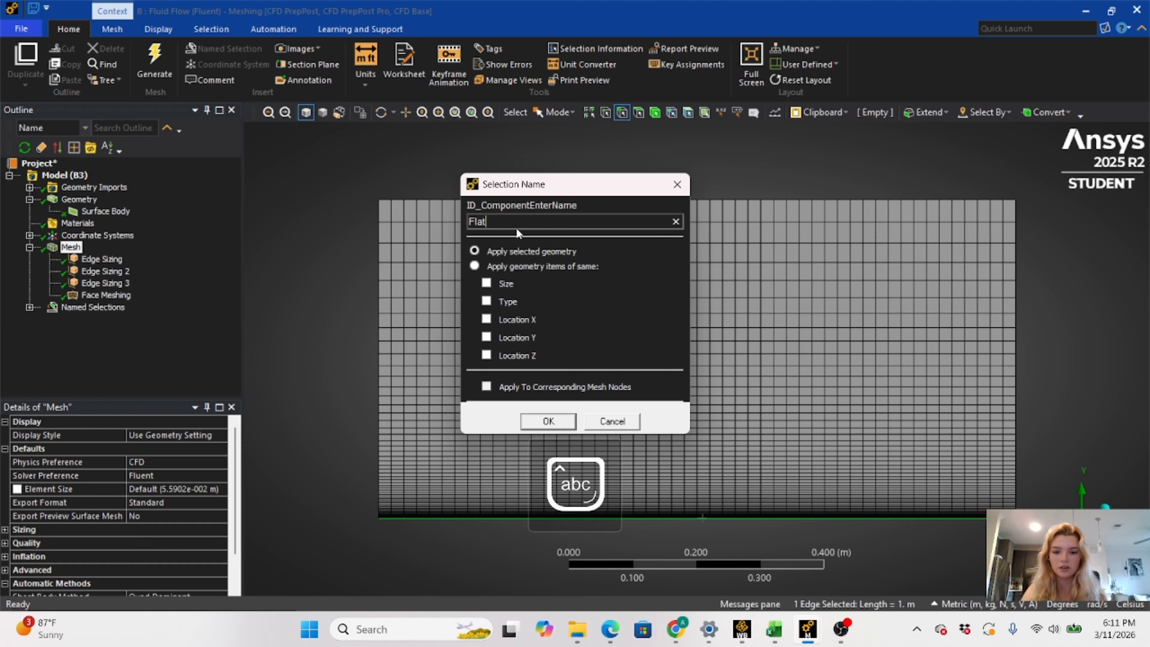
text( Plate)
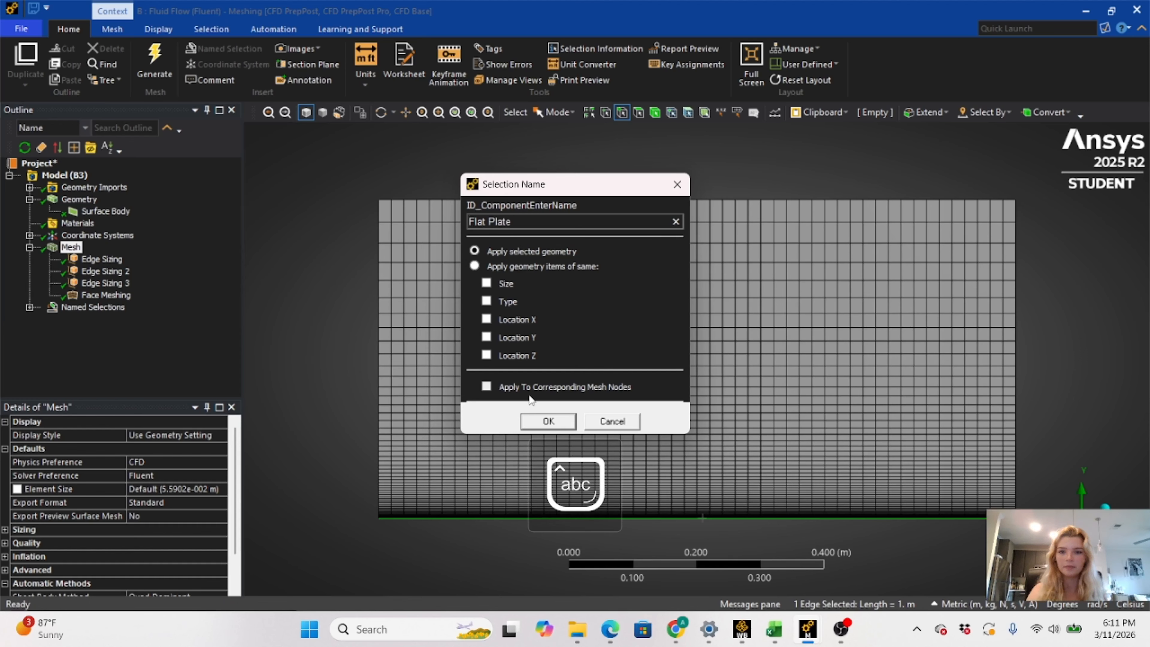
click(542, 421)
click(29, 308)
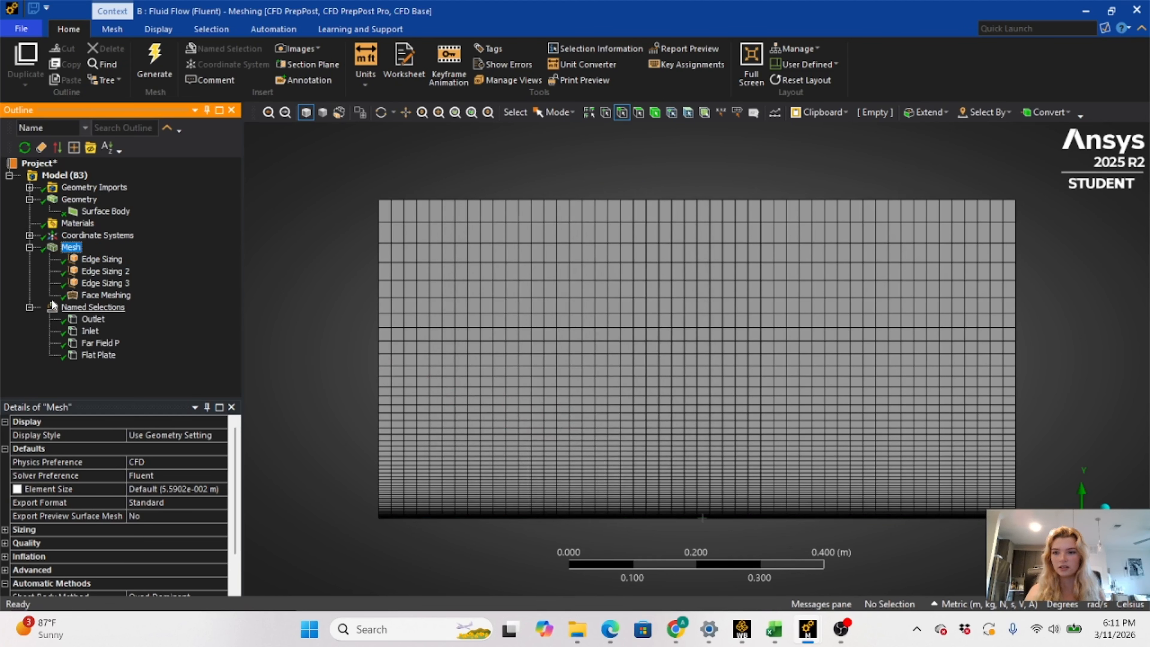
Create a named selection called Test Section from the whole rectangular surface body
click(655, 112)
click(709, 268)
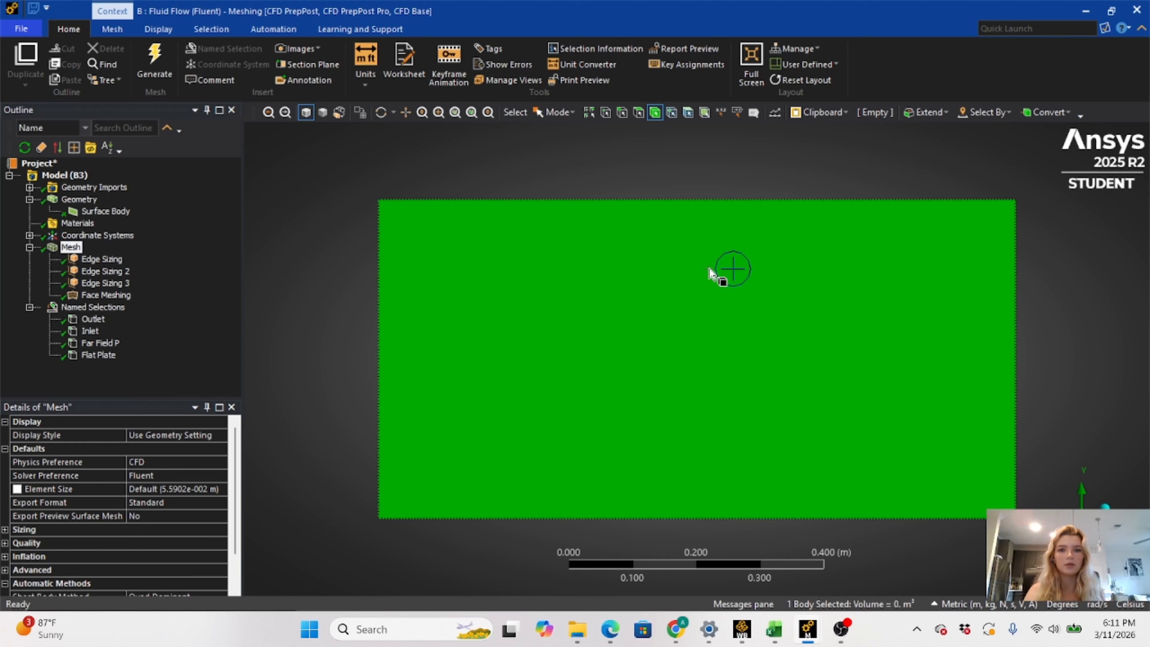
right_click(708, 268)
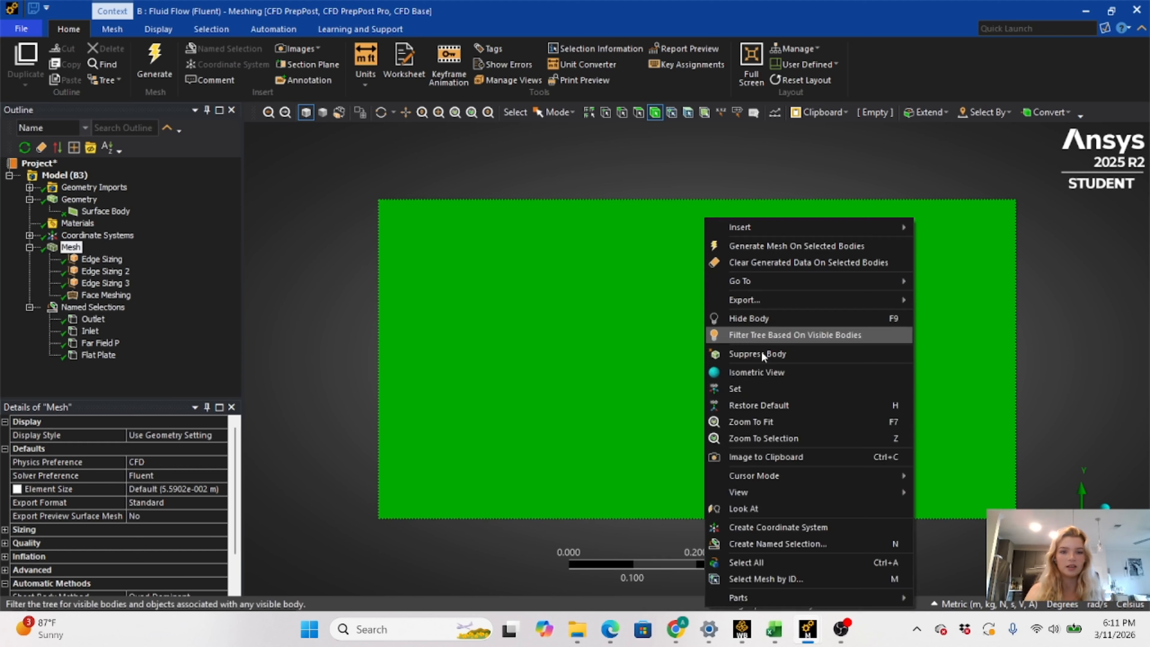
click(780, 545)
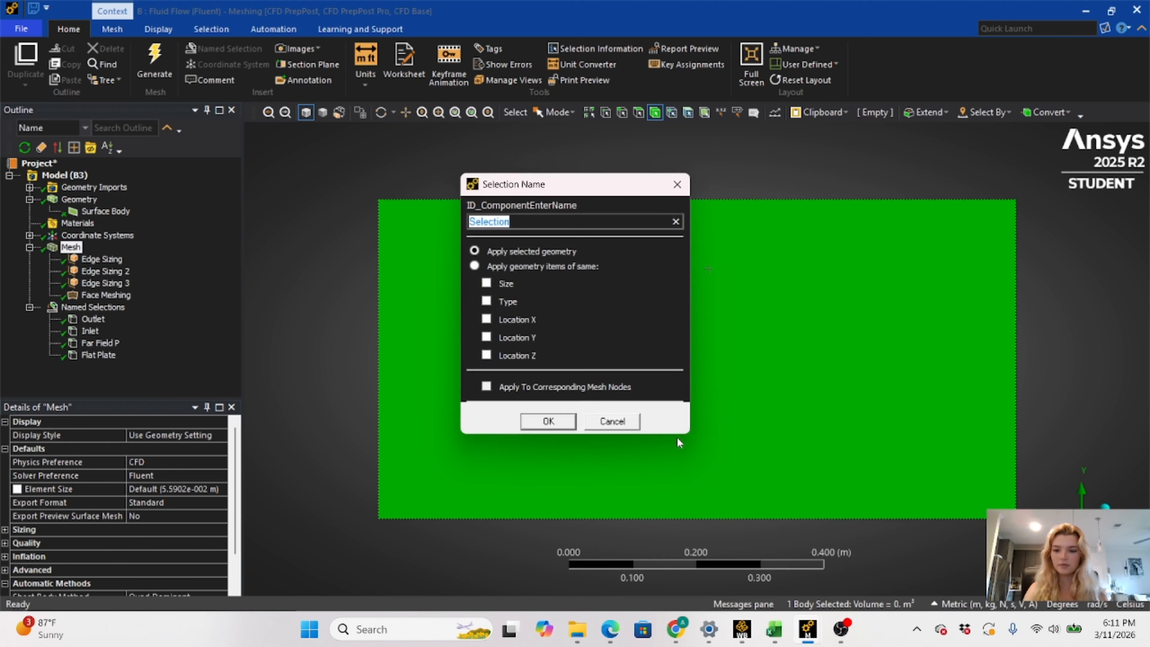
text(Test)
key(Caps_Lock)
text(T)
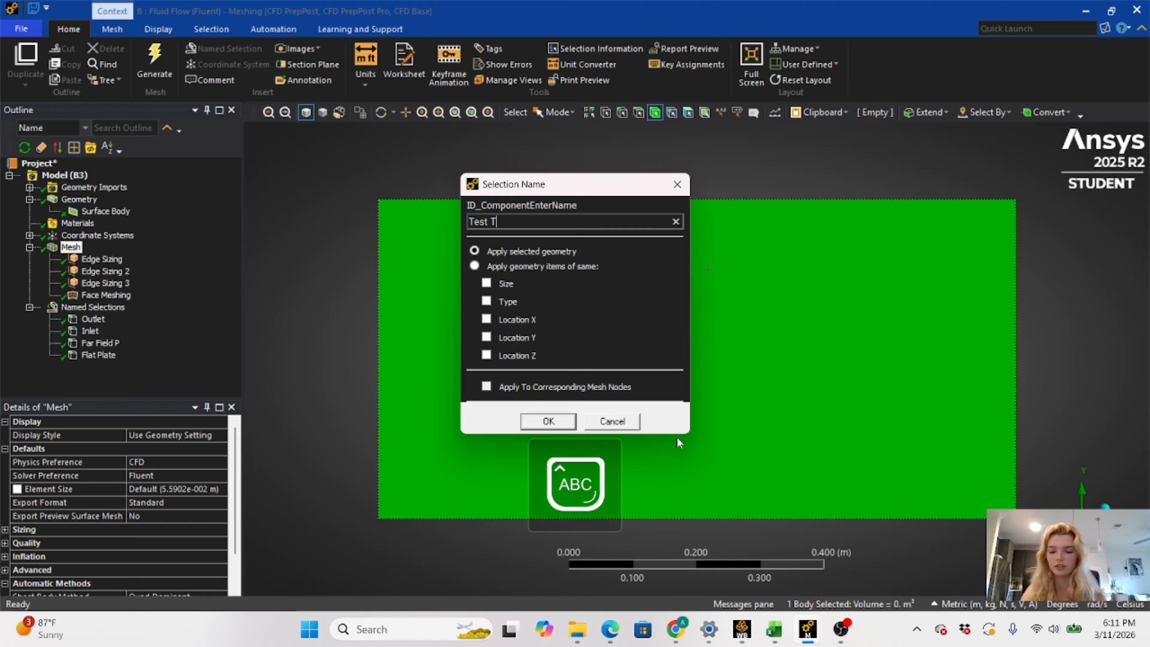
key(BackSpace)
key(Caps_Lock)
key(Caps_Lock)
text(S)
key(Caps_Lock)
text(ect)
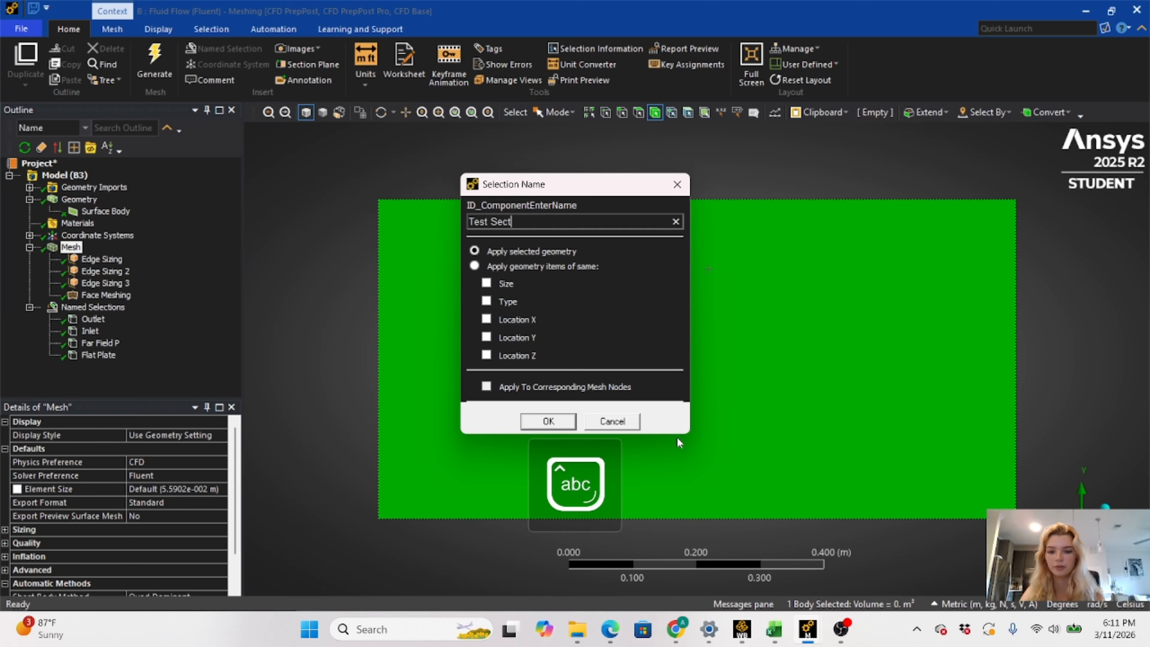
text(ion)
key(Return)
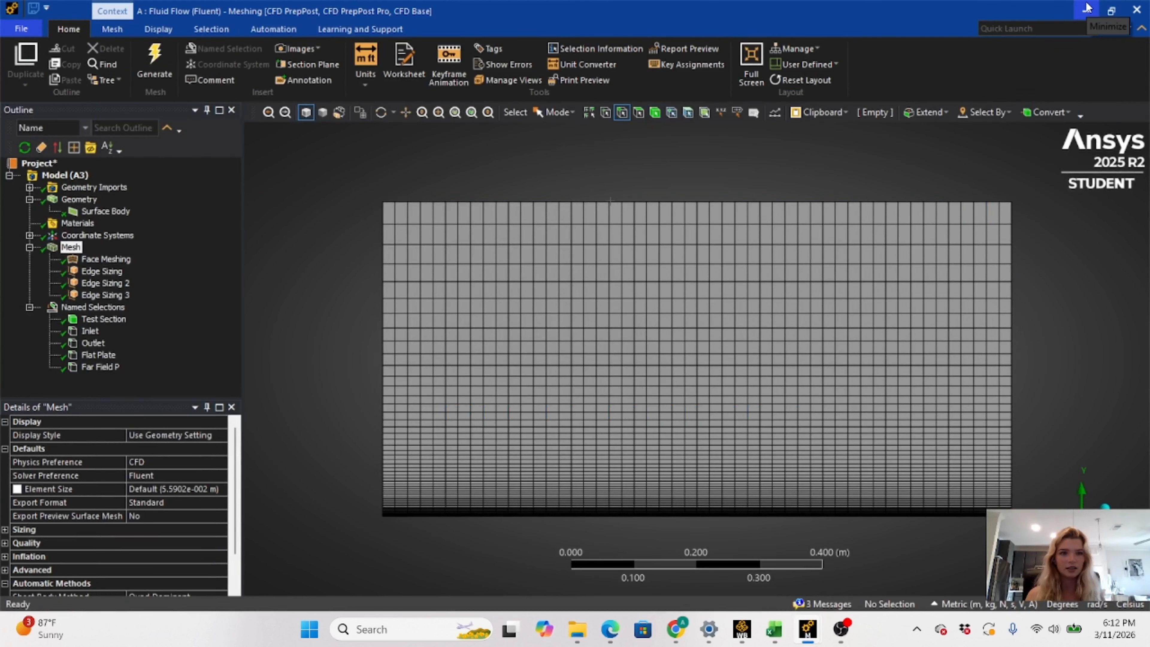
Switch to Workbench and update the Mesh component of Fluid Flow (Fluent) system B
click(1085, 10)
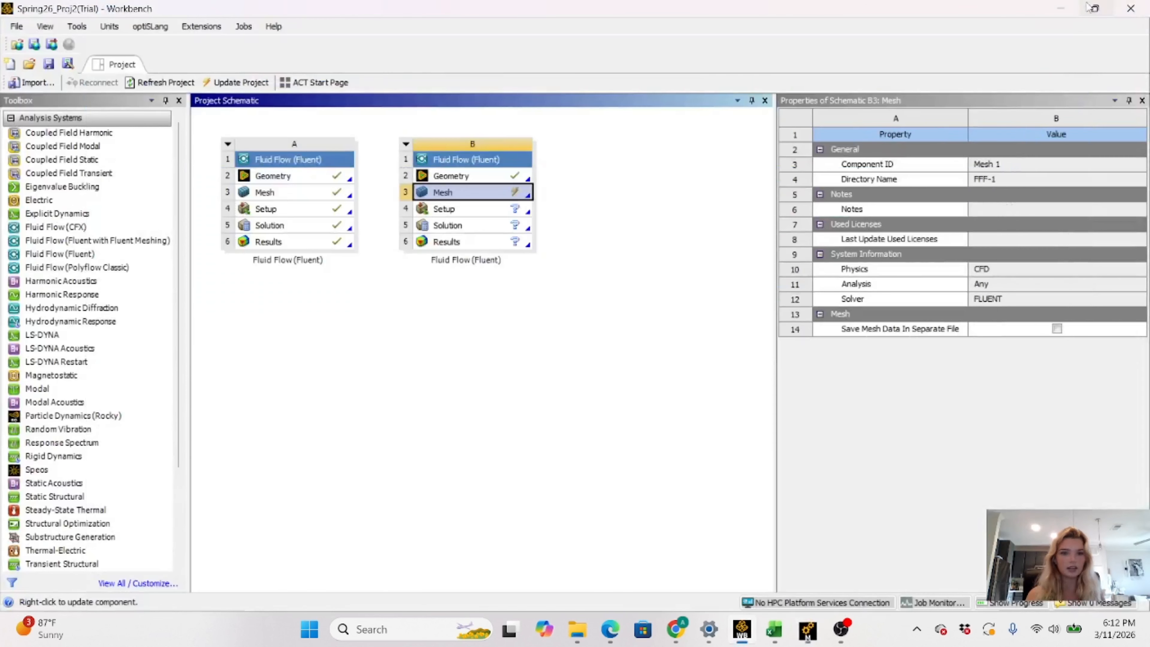
right_click(499, 195)
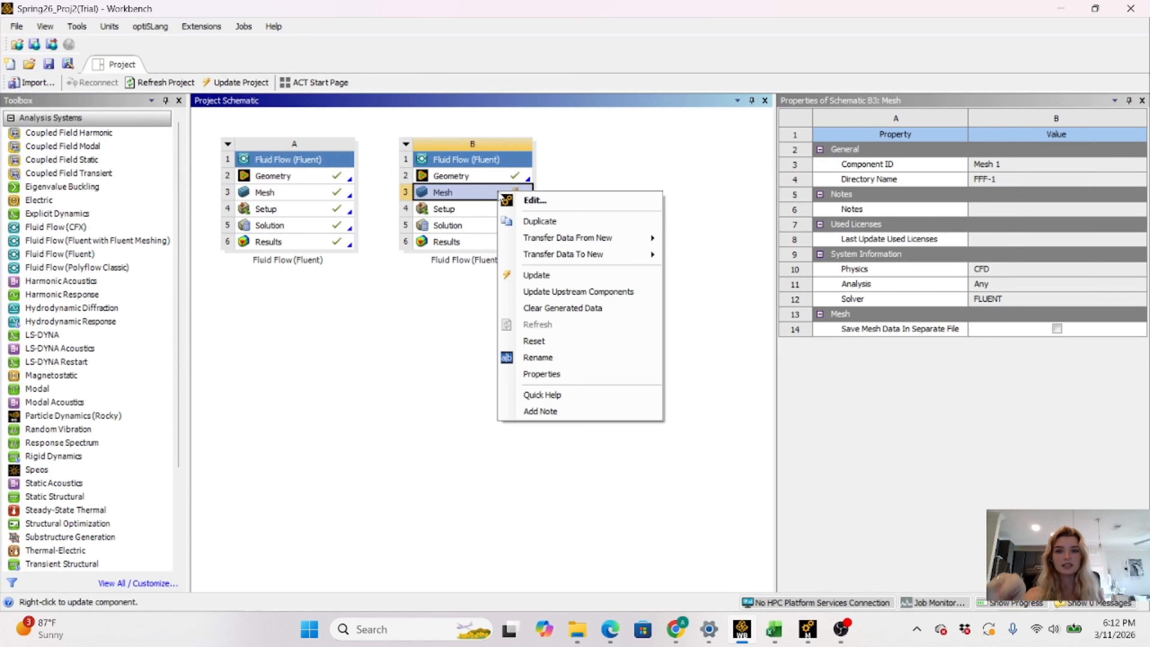
click(538, 274)
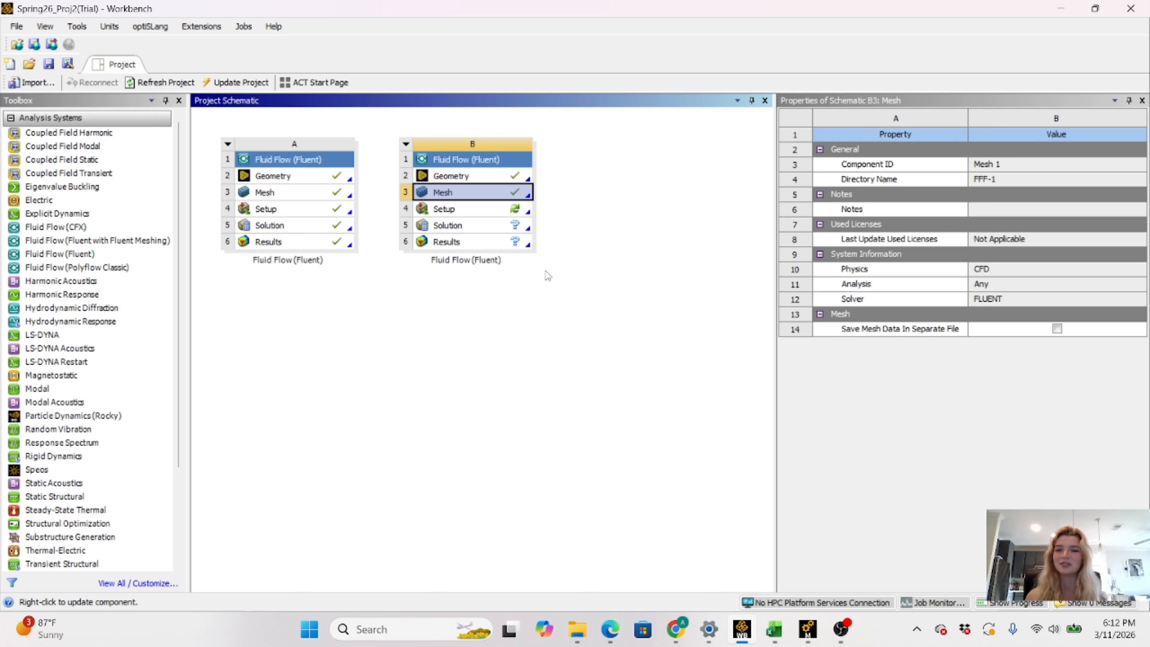
Launch Fluent from the Setup component of system B with Double Precision enabled
double_click(469, 213)
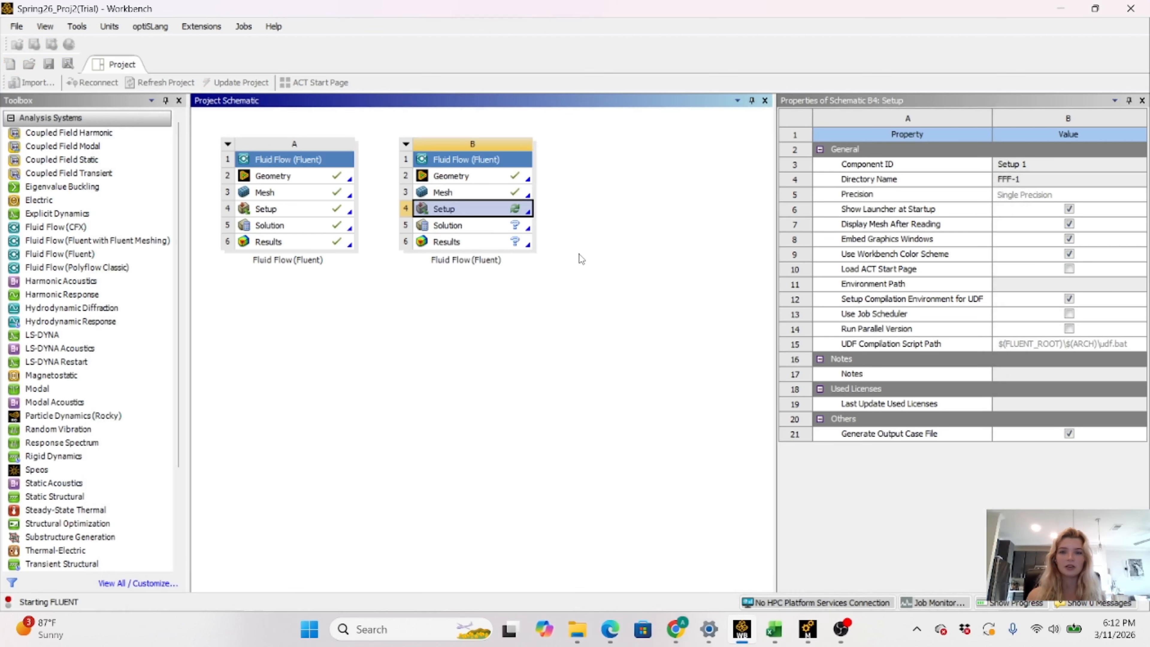
click(590, 225)
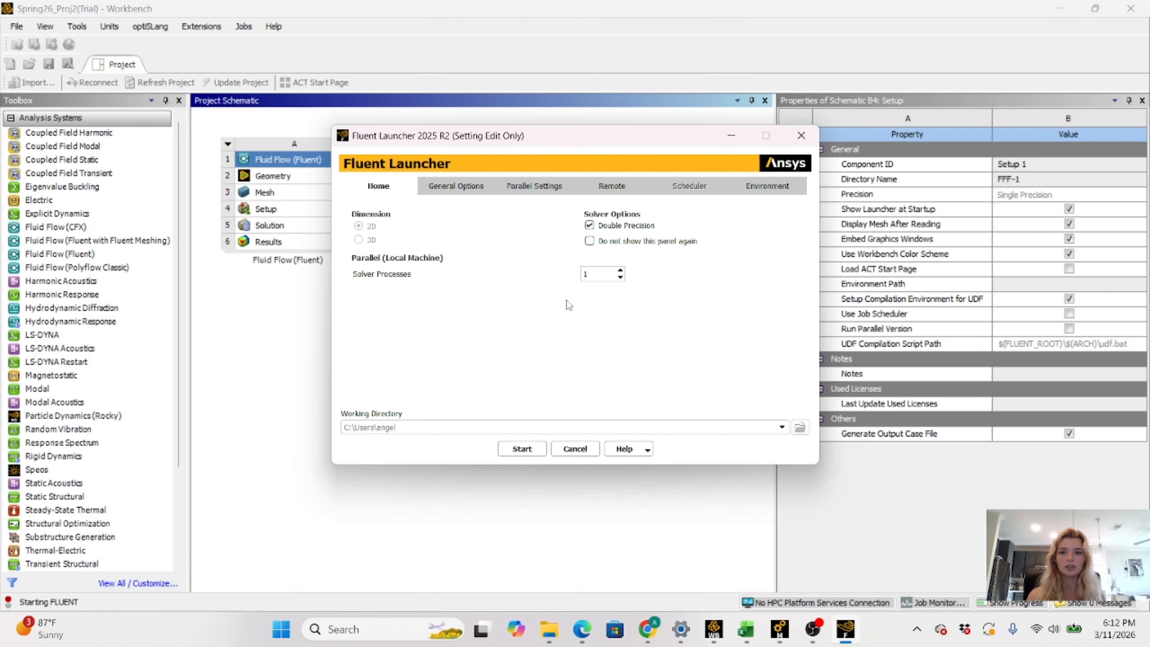
click(522, 449)
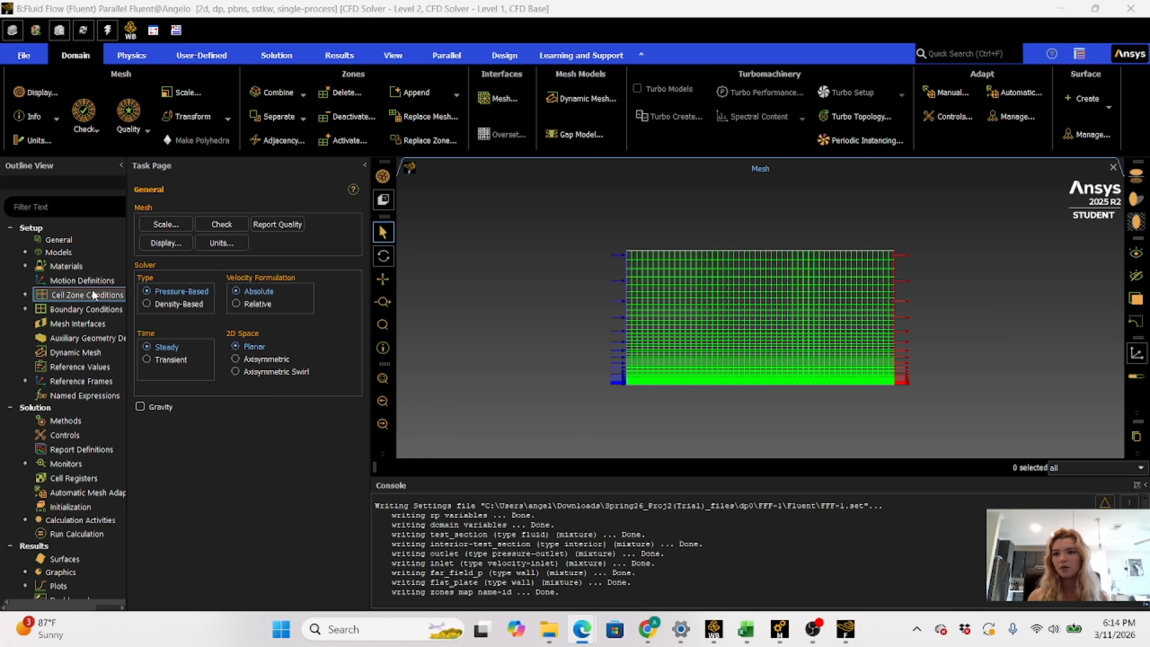
Set the viscous model to Laminar
click(26, 253)
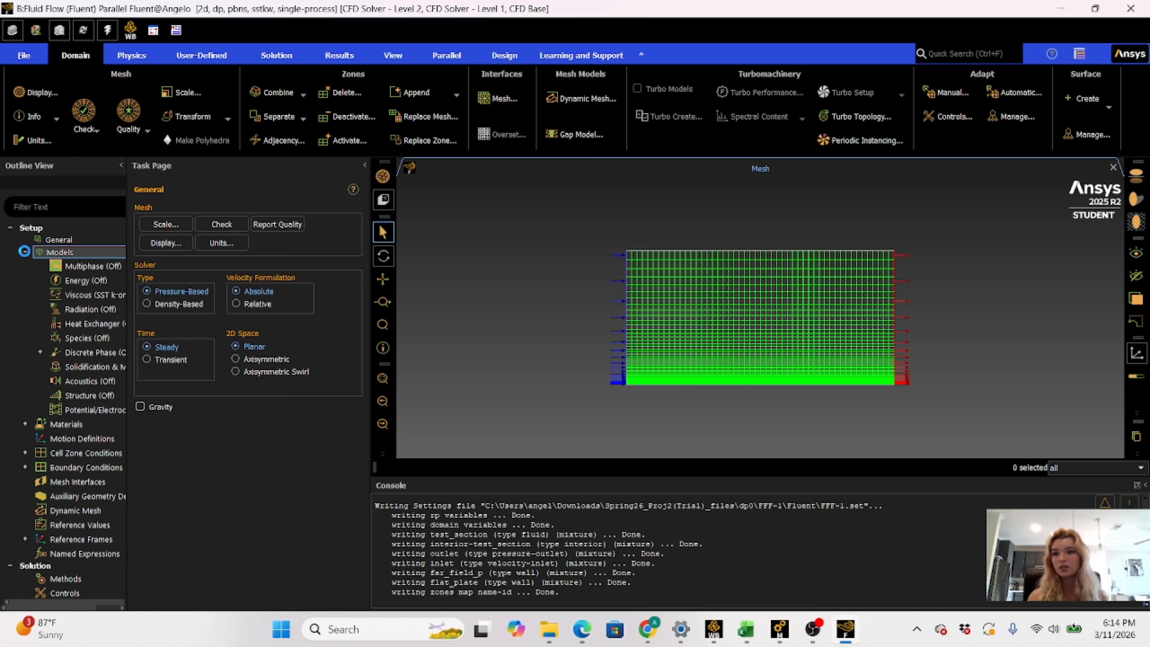
double_click(84, 294)
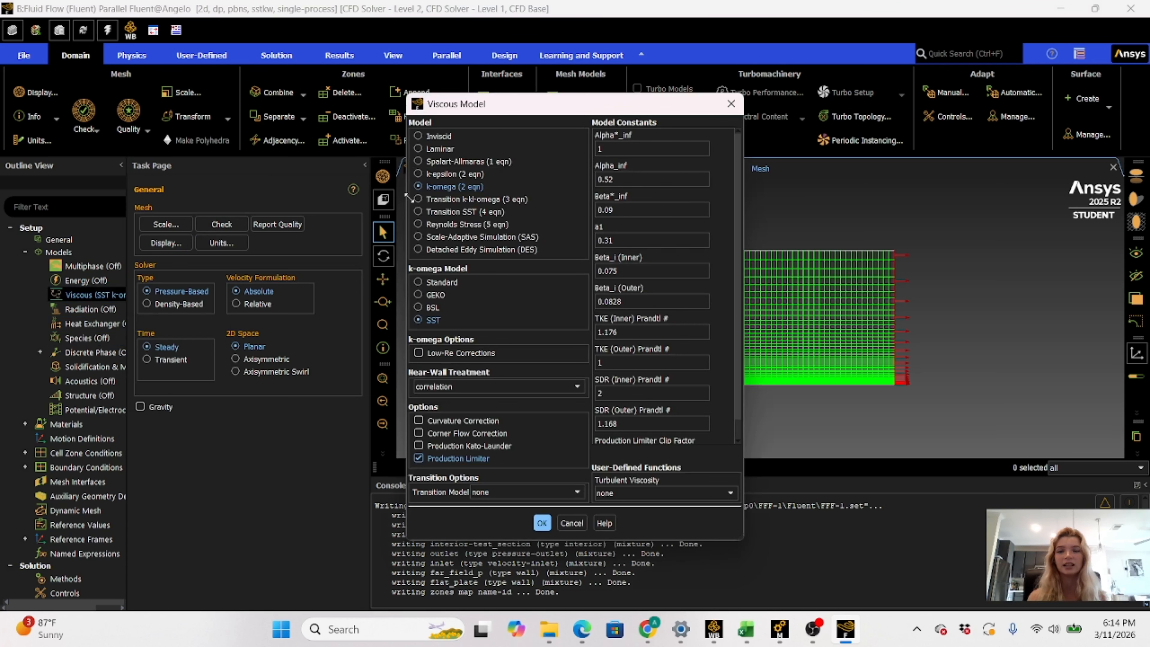
click(418, 150)
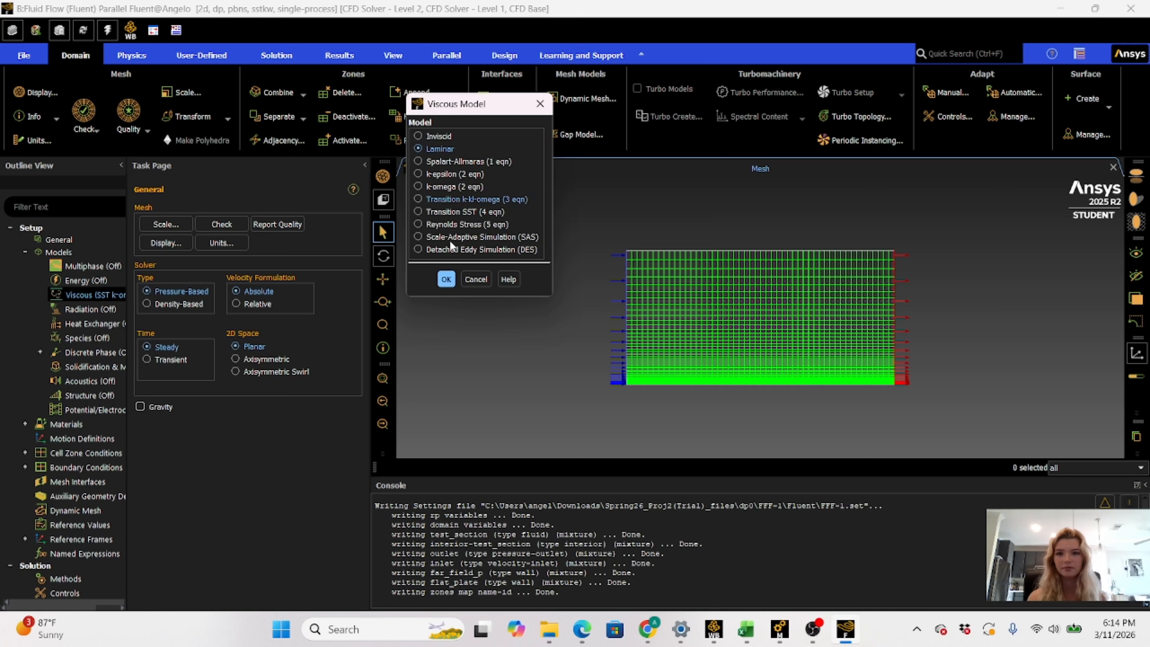
click(446, 279)
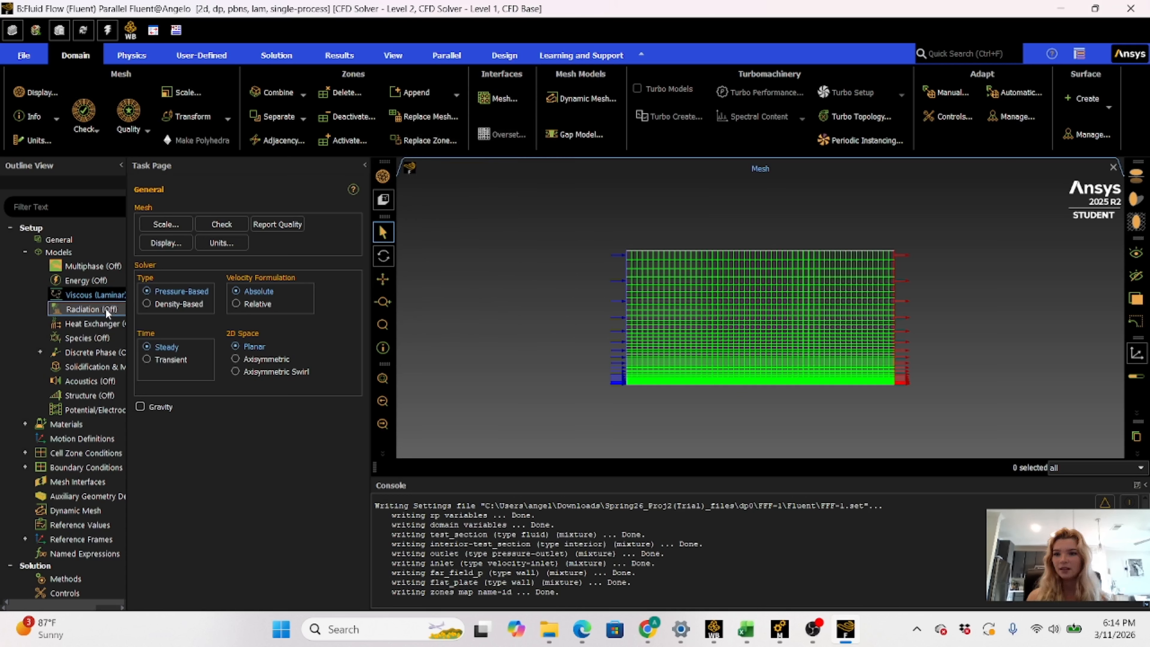
Set the fluid material air to a constant density of 1.2 kg/m³ and a viscosity of 1.8e-05 kg/(m s)
click(25, 252)
click(24, 266)
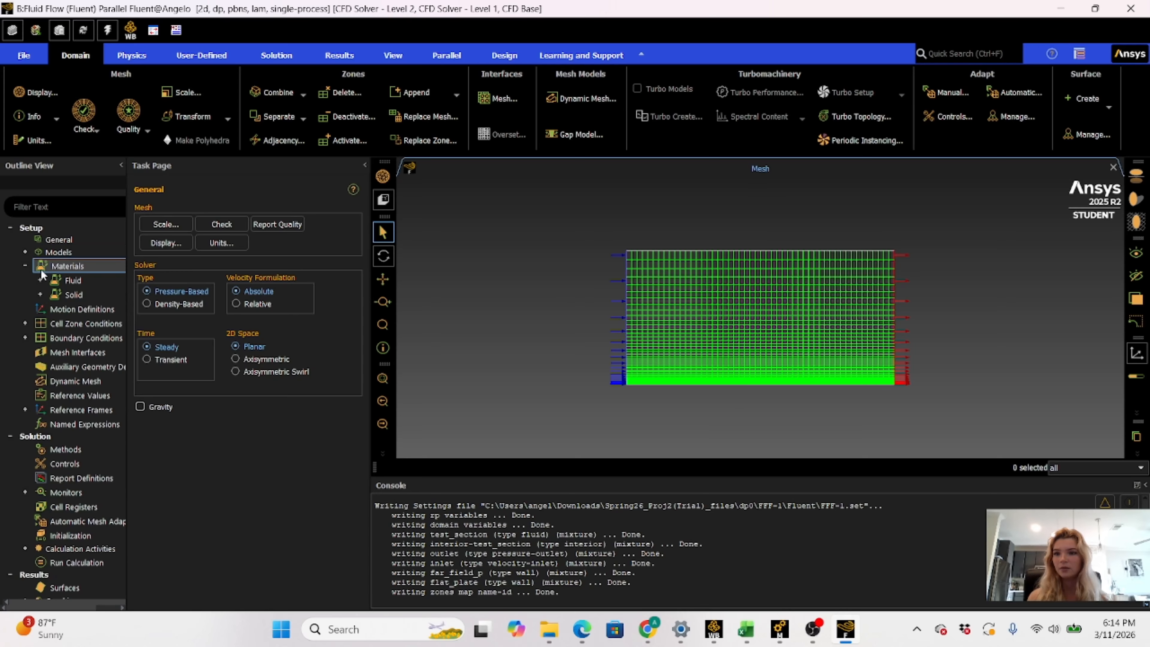
click(40, 280)
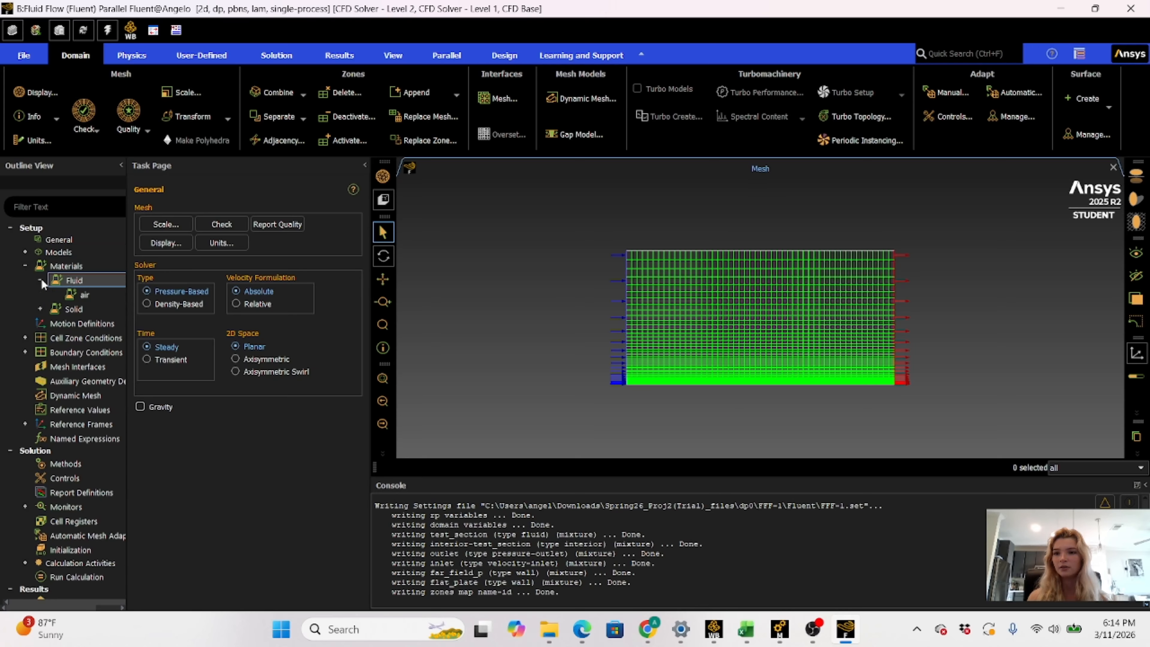
double_click(84, 294)
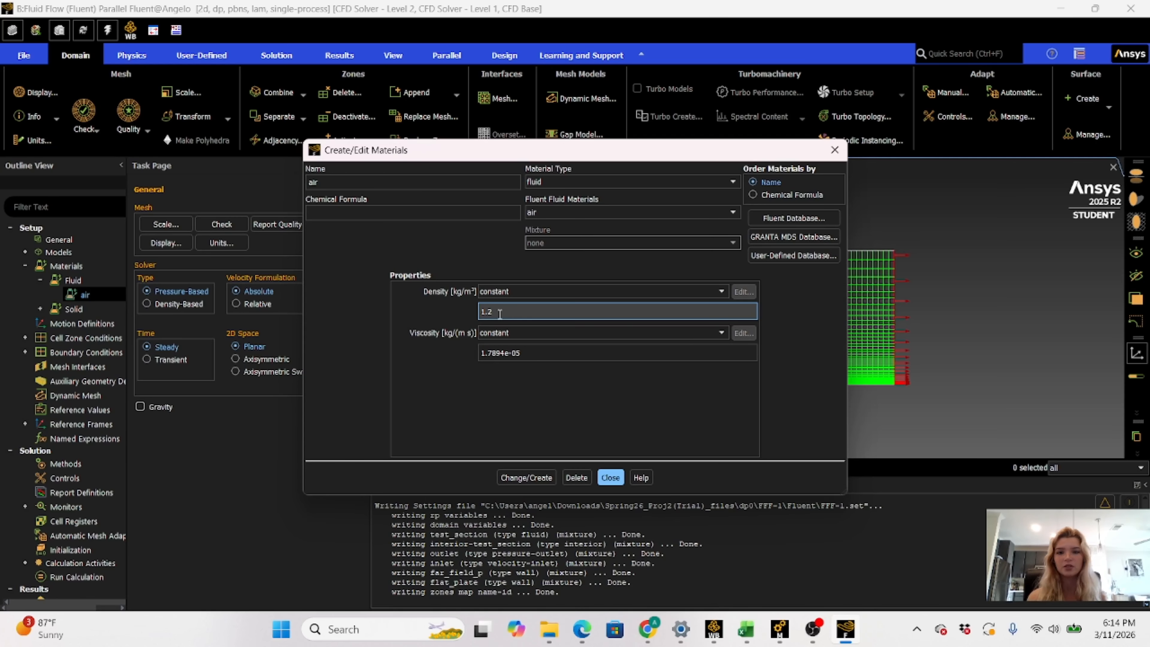
click(505, 354)
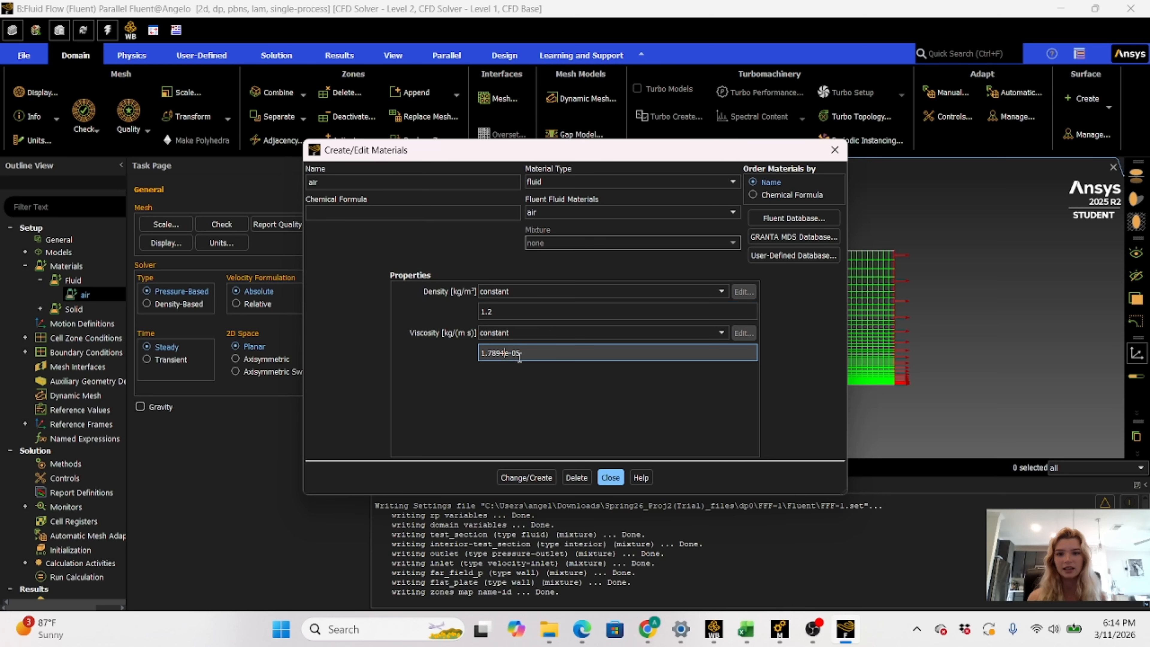
key(BackSpace)
key(BackSpace)
key(BackSpace)
key(BackSpace)
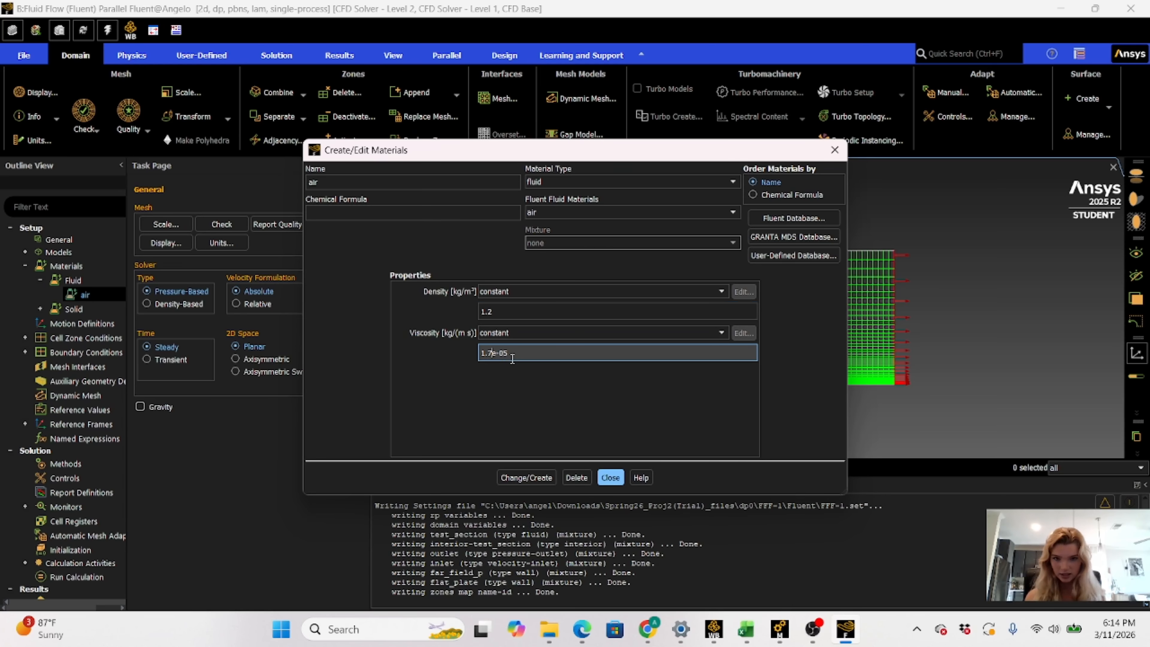
text(8)
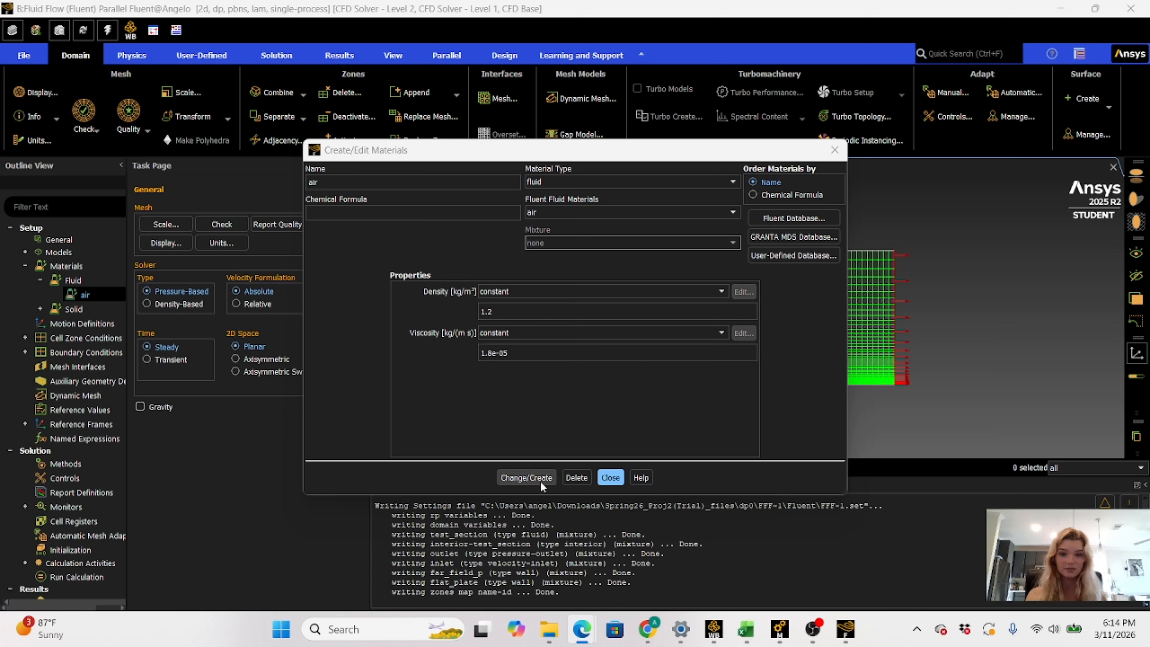
click(530, 477)
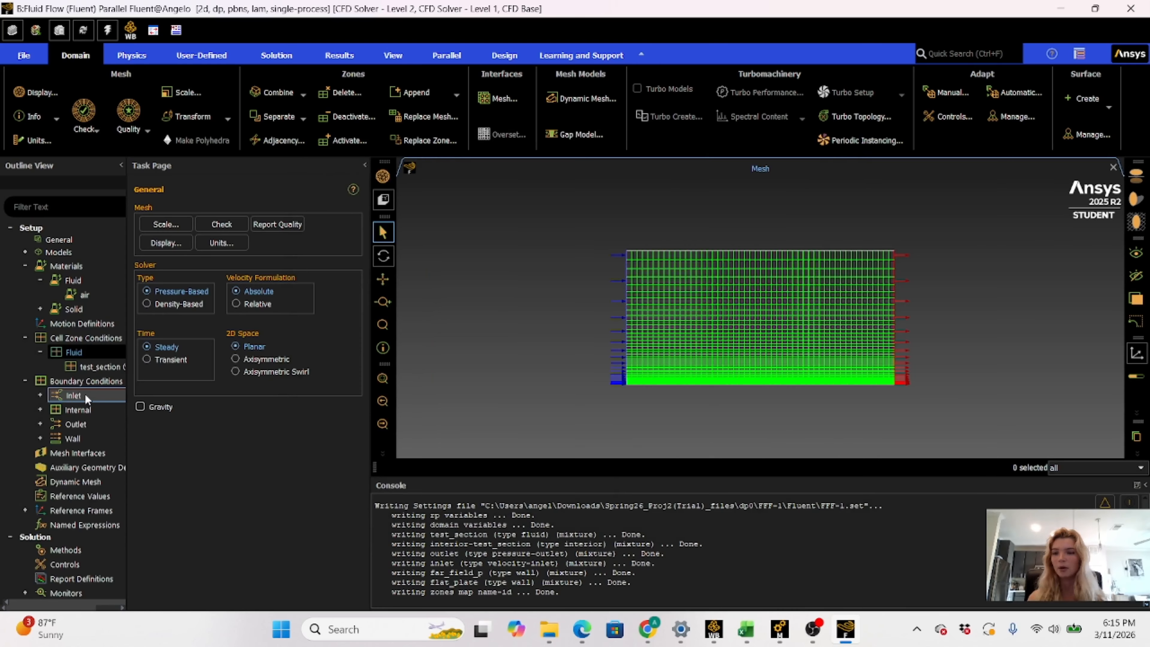
Set the inlet boundary's velocity magnitude to 2 m/s
double_click(72, 396)
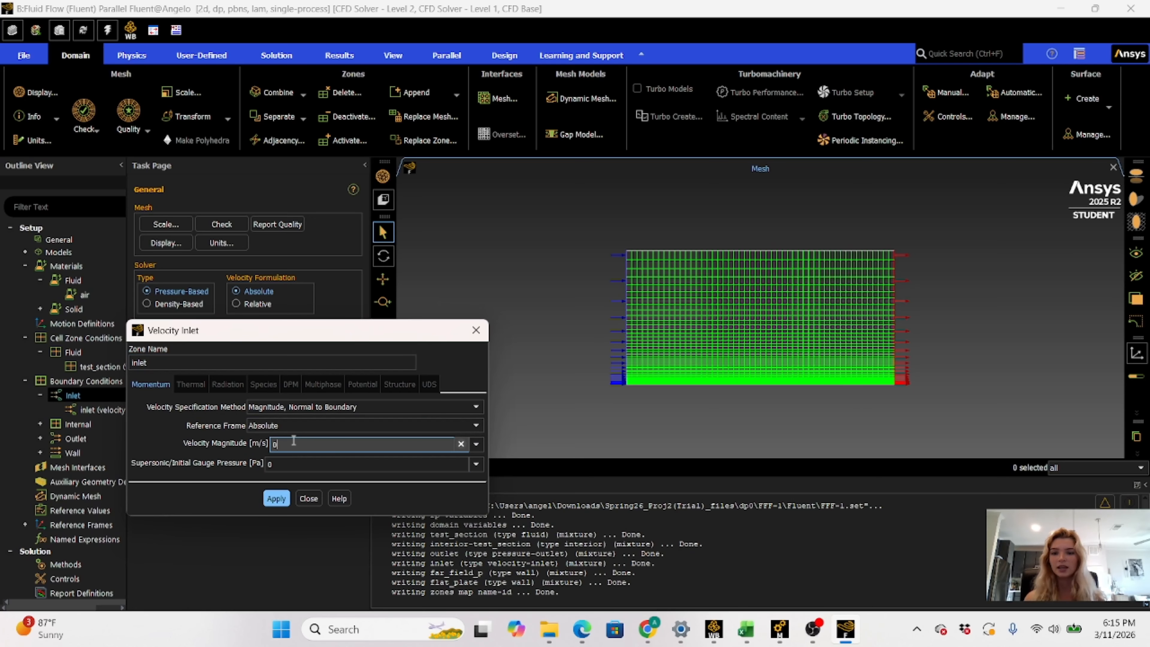
double_click(294, 440)
text(2)
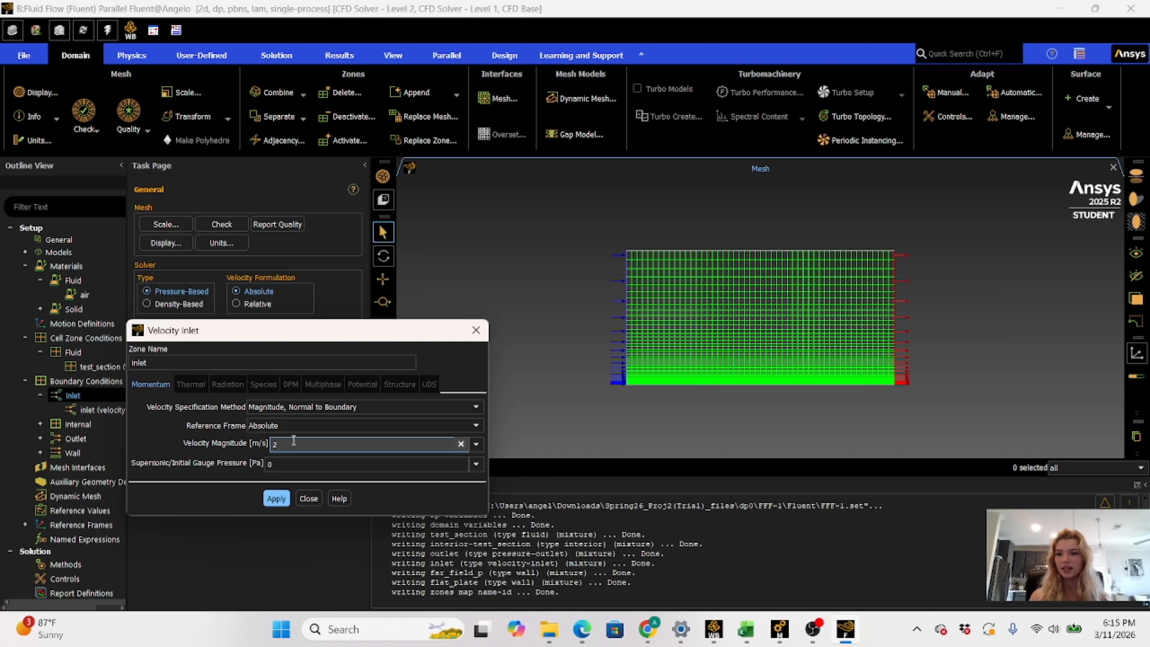
click(277, 498)
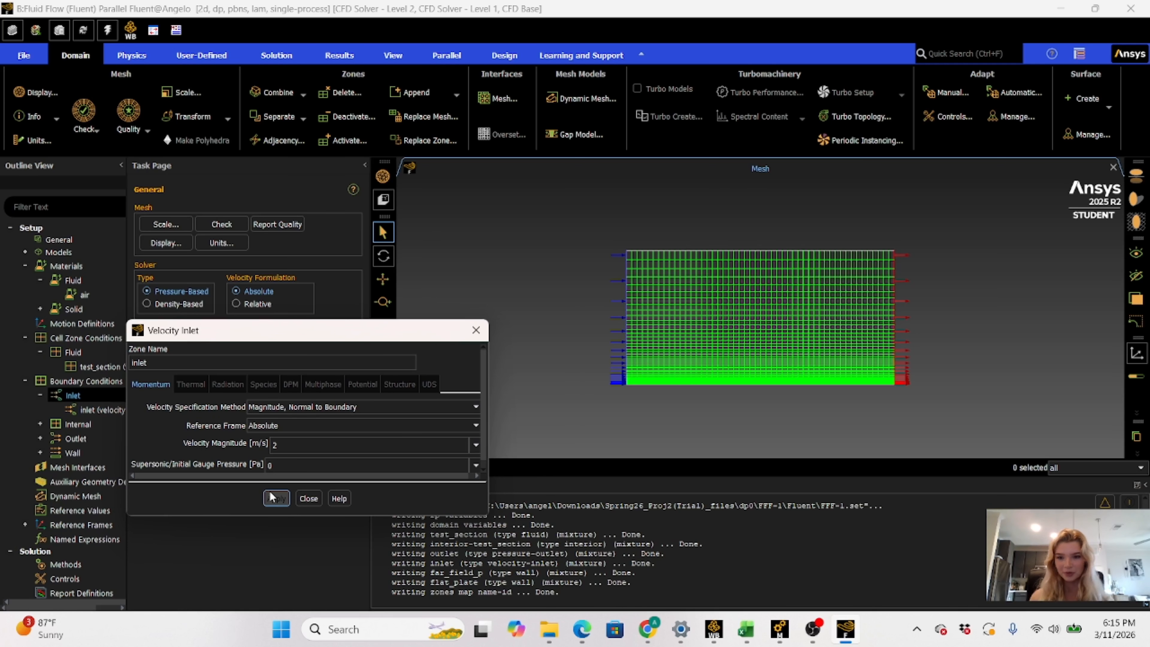
click(308, 499)
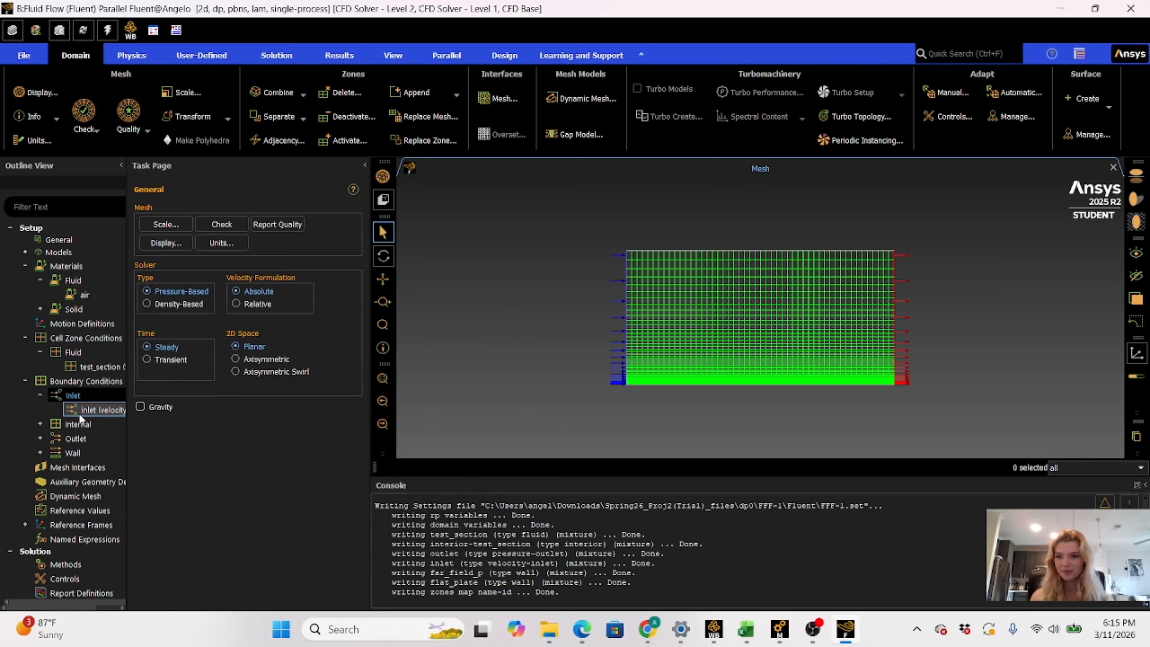
Check the interior-test_section zone and enable Prevent Reverse Flow on the pressure outlet boundary
click(40, 423)
click(86, 438)
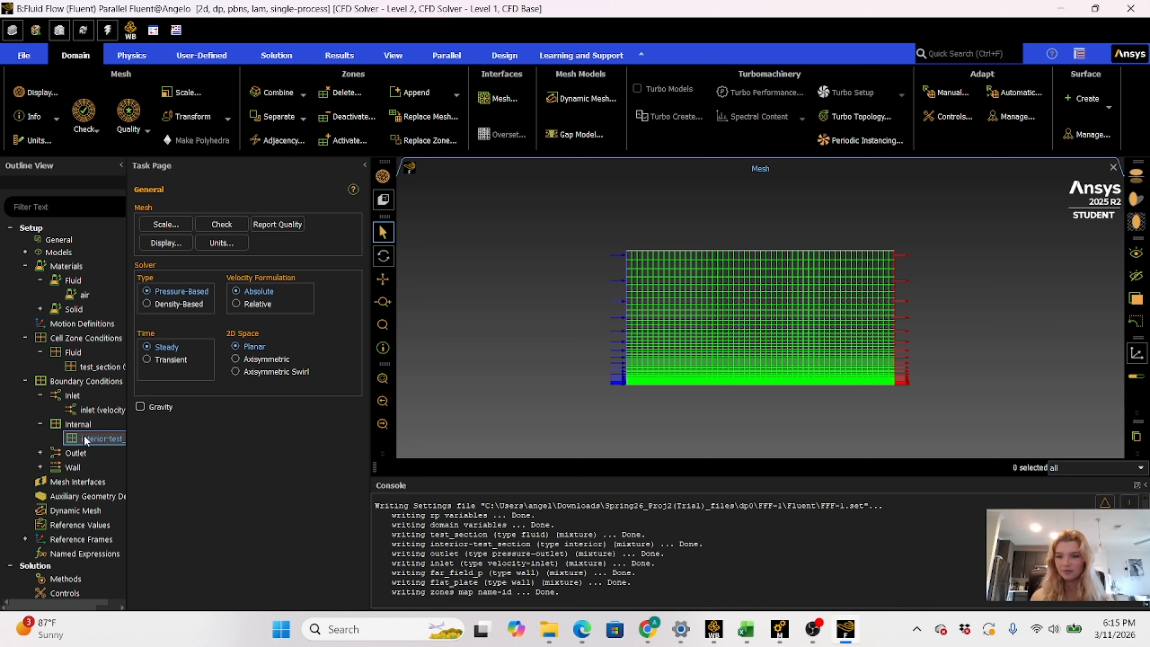
double_click(86, 439)
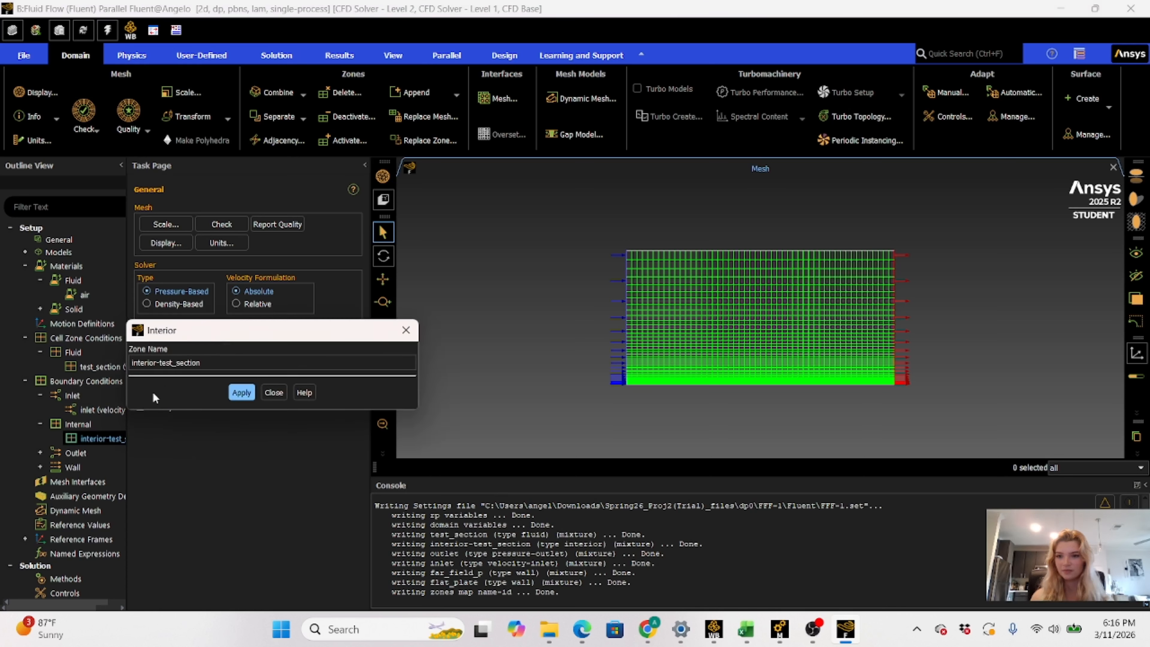
click(274, 393)
click(40, 453)
click(90, 467)
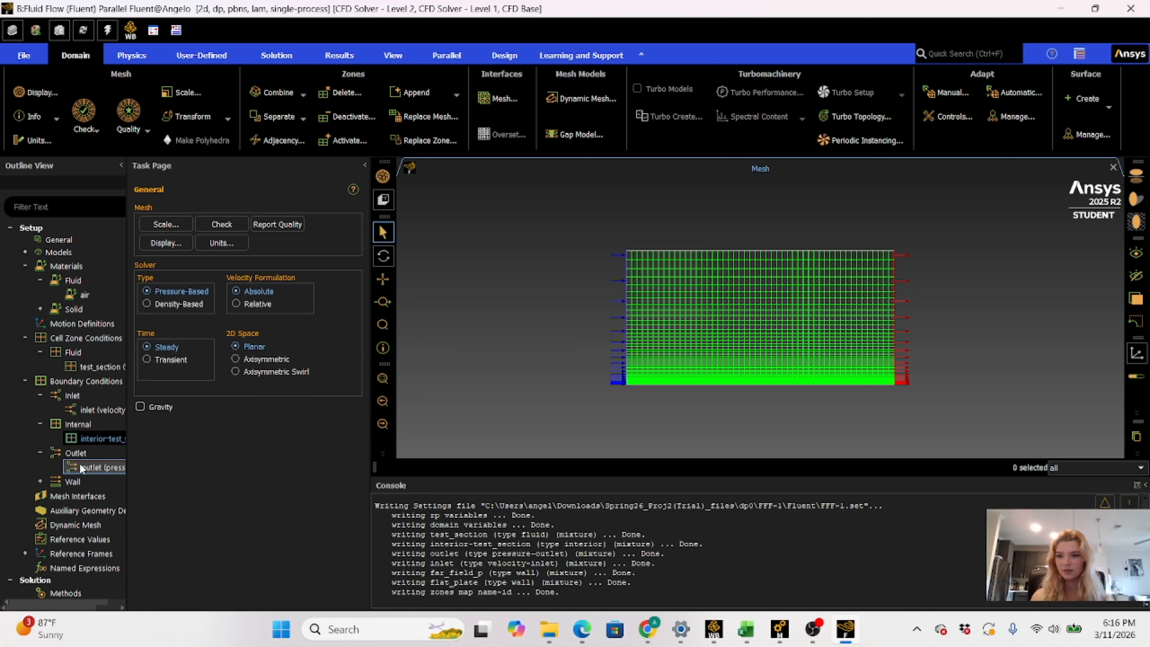
double_click(81, 468)
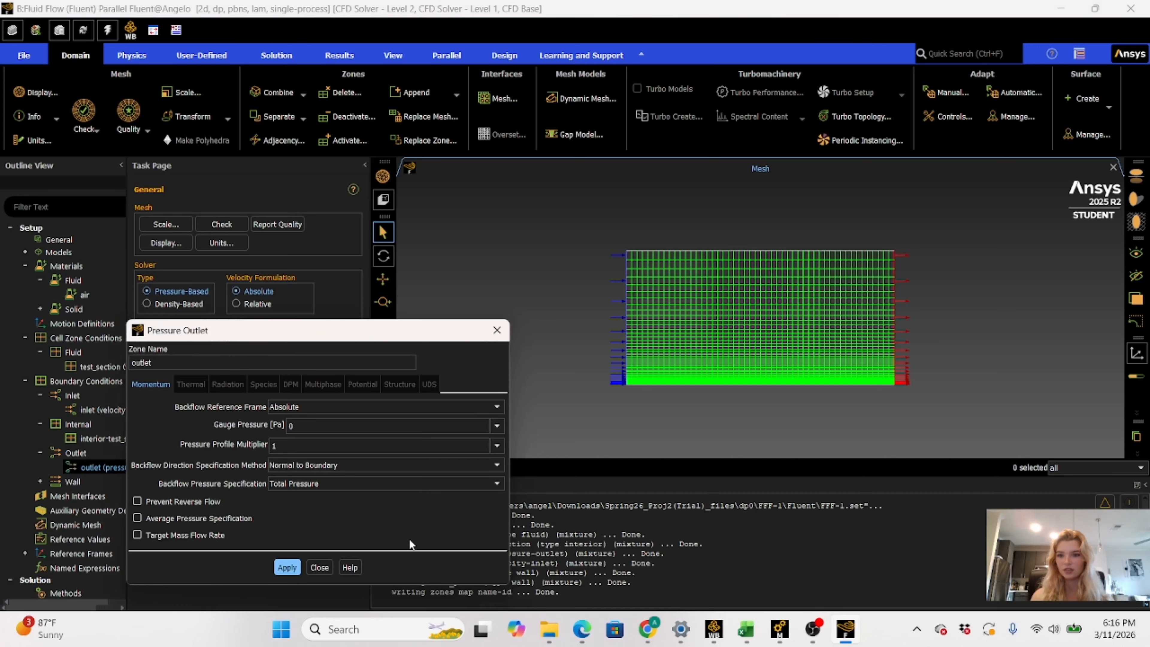
click(137, 501)
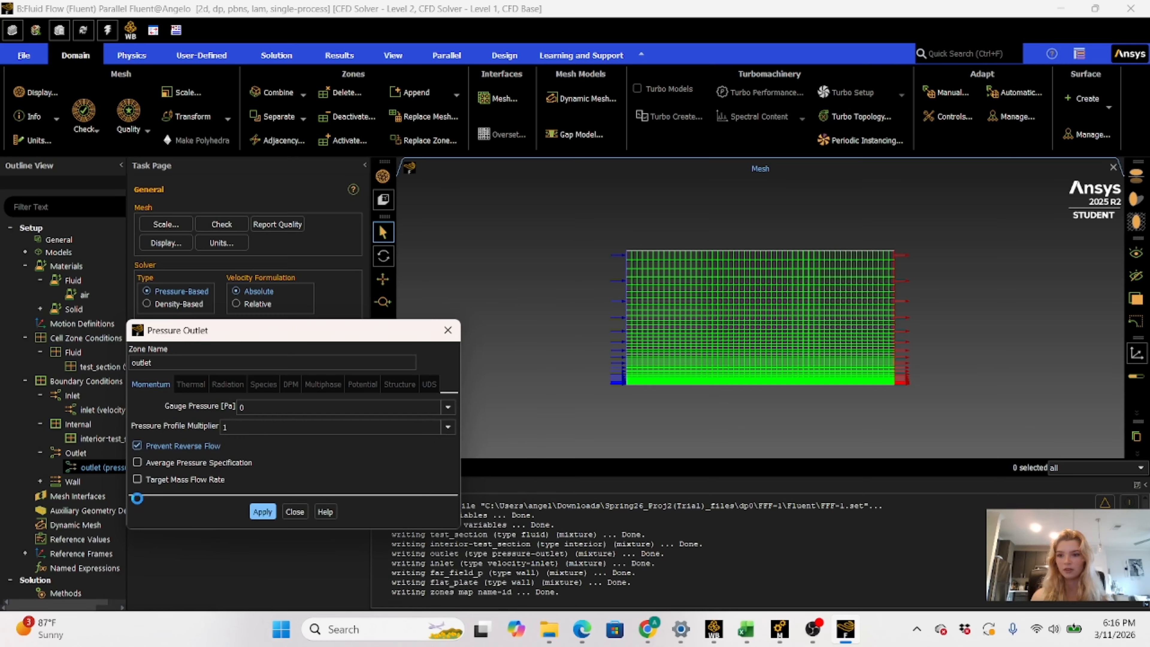
click(265, 511)
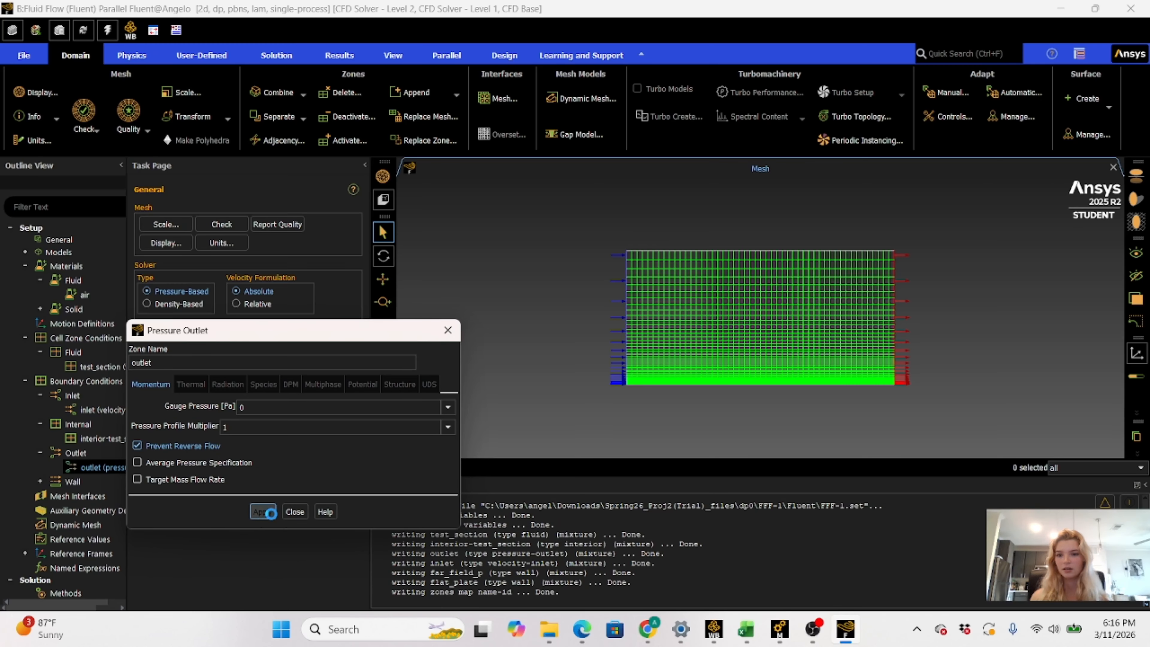
click(295, 511)
Review the applied settings of the velocity inlet and the pressure outlet
click(108, 410)
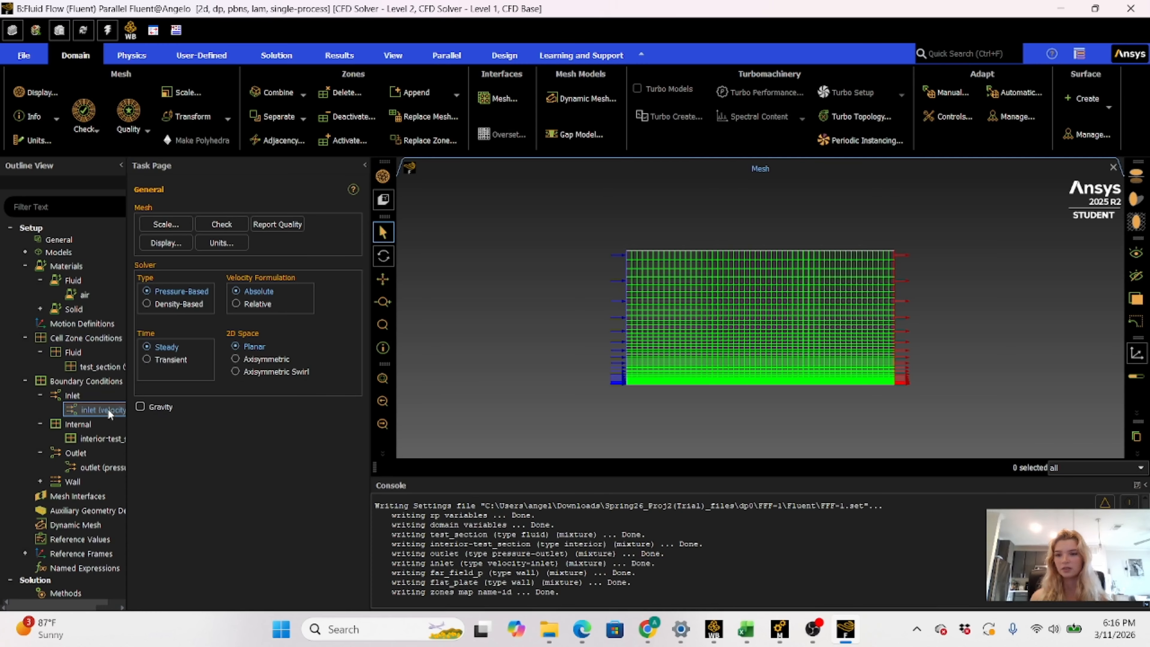
double_click(108, 410)
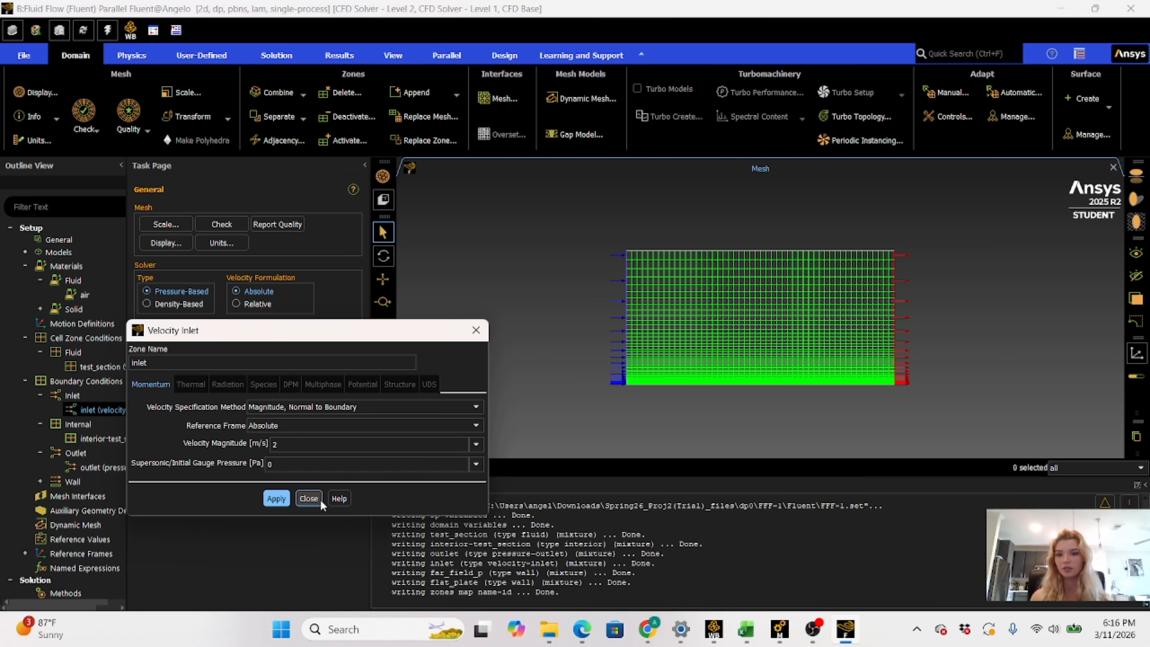
click(309, 498)
click(93, 465)
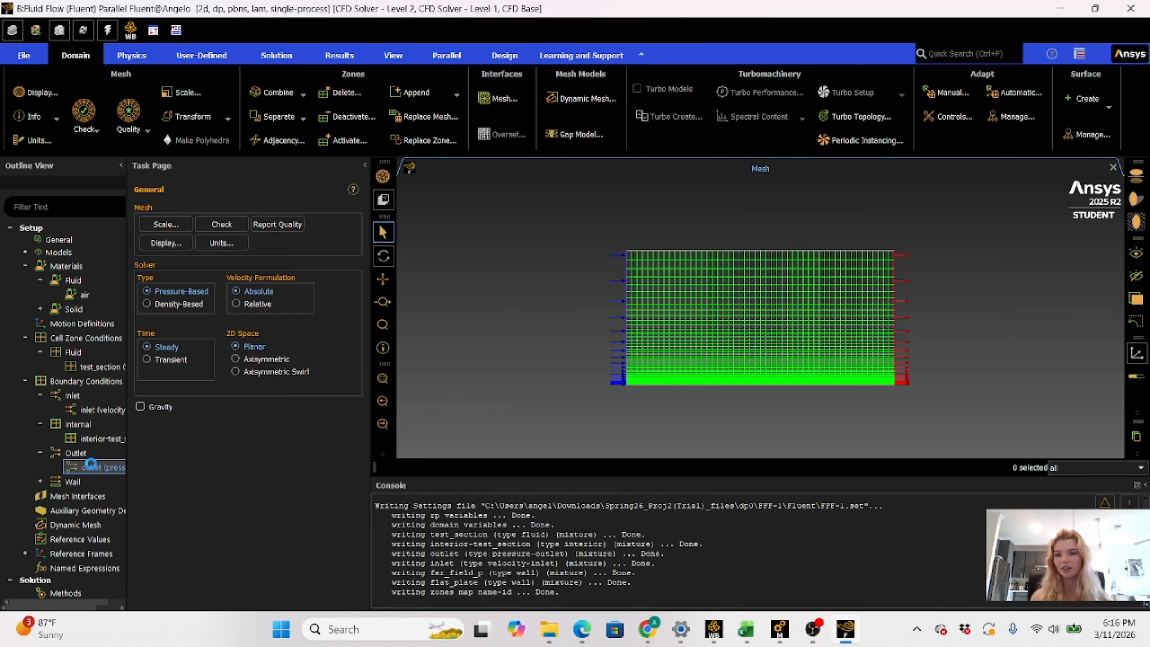
click(295, 513)
Change the boundary type of far_field_p to symmetry and collapse the boundary conditions list
click(81, 481)
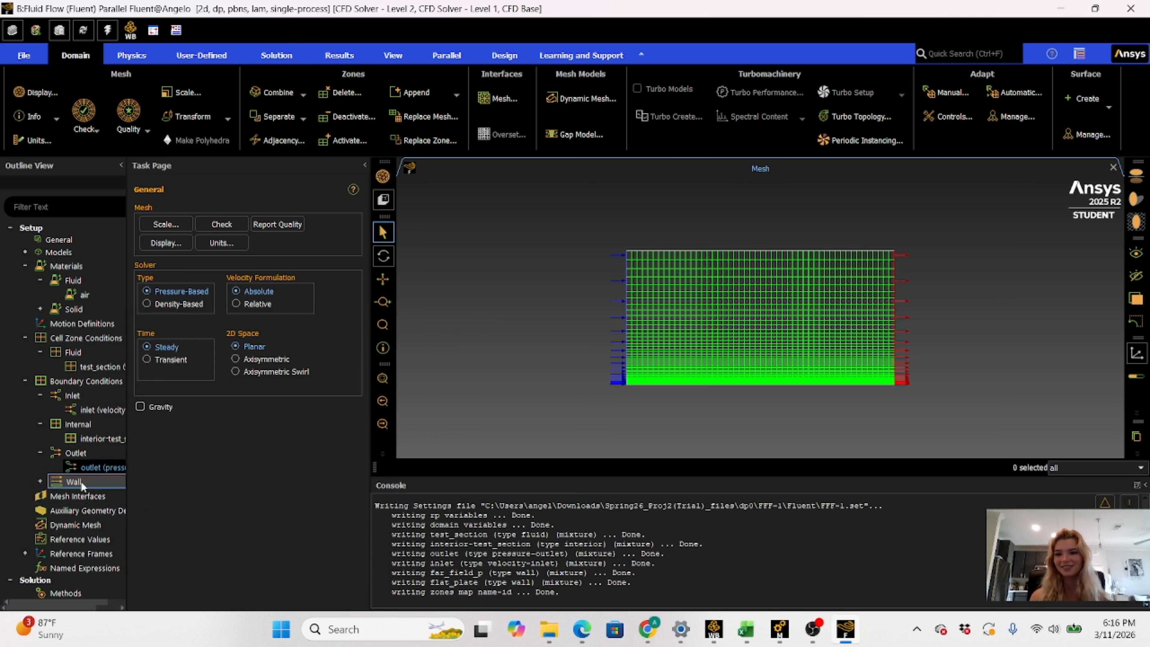
click(40, 481)
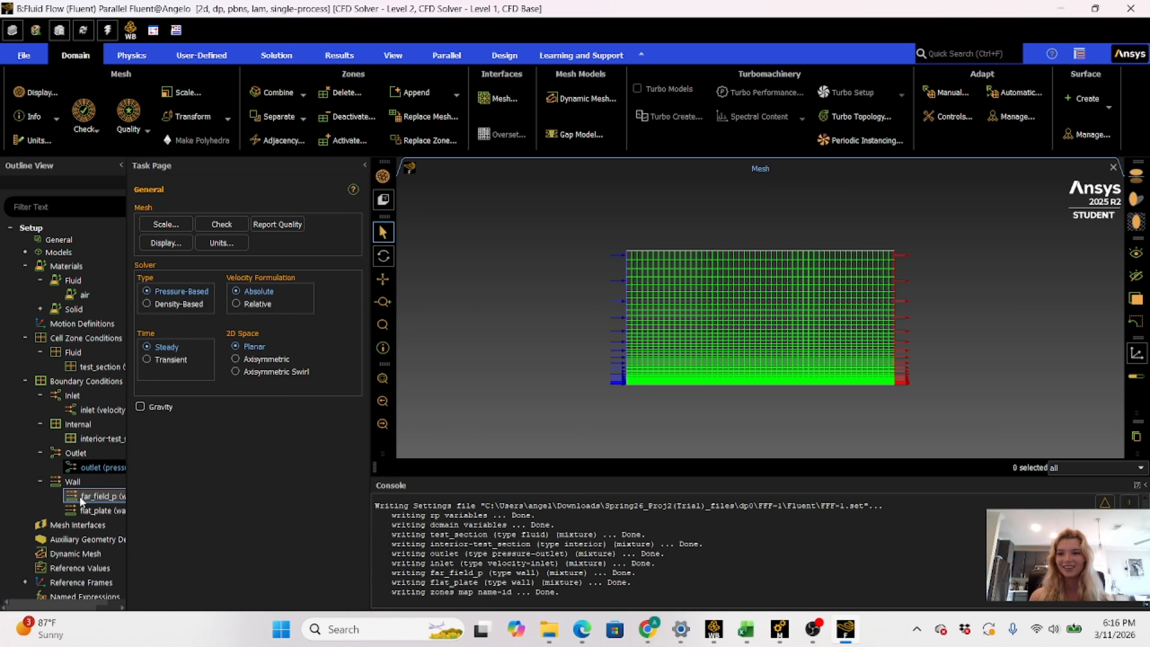
right_click(97, 496)
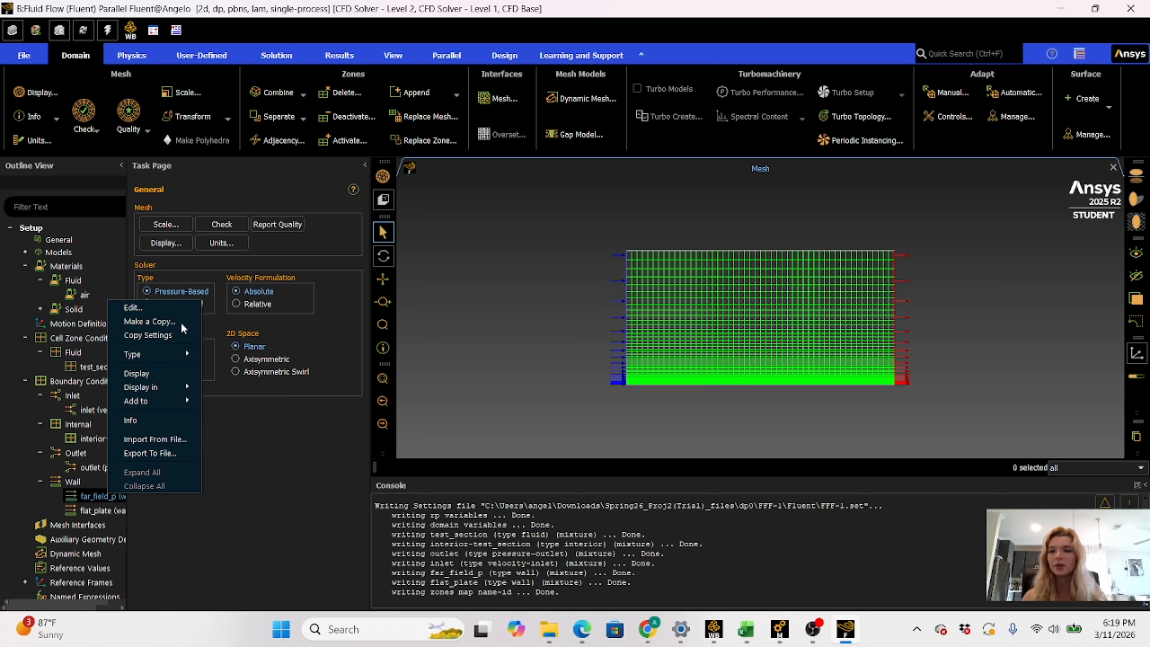
mouse_move(145, 403)
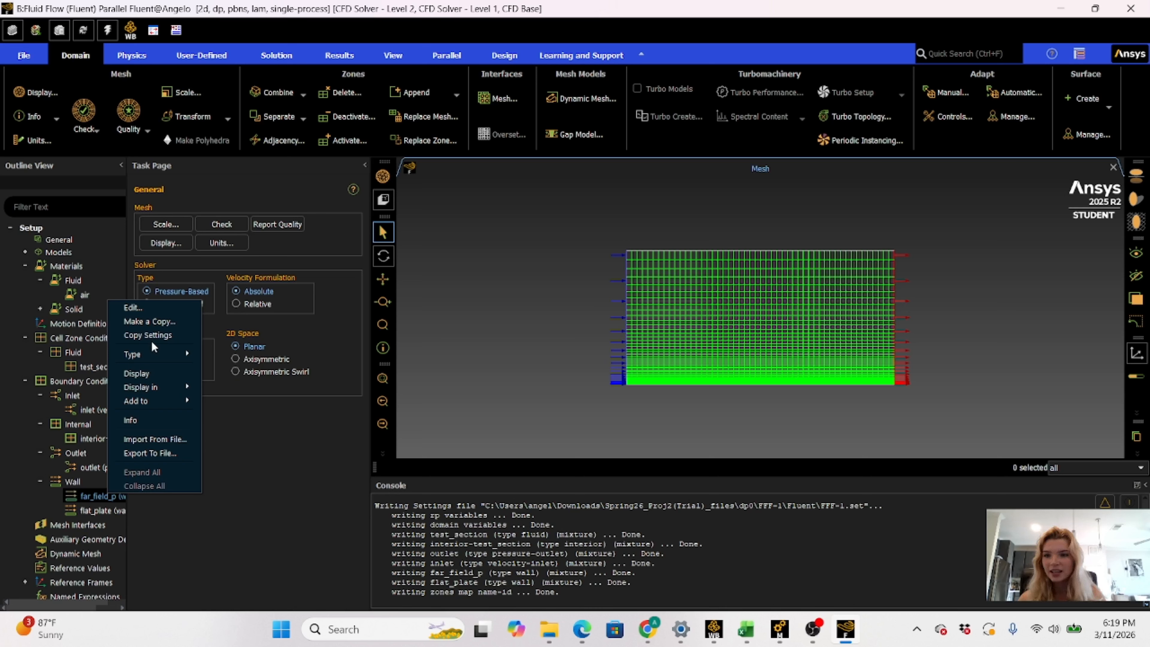
mouse_move(167, 357)
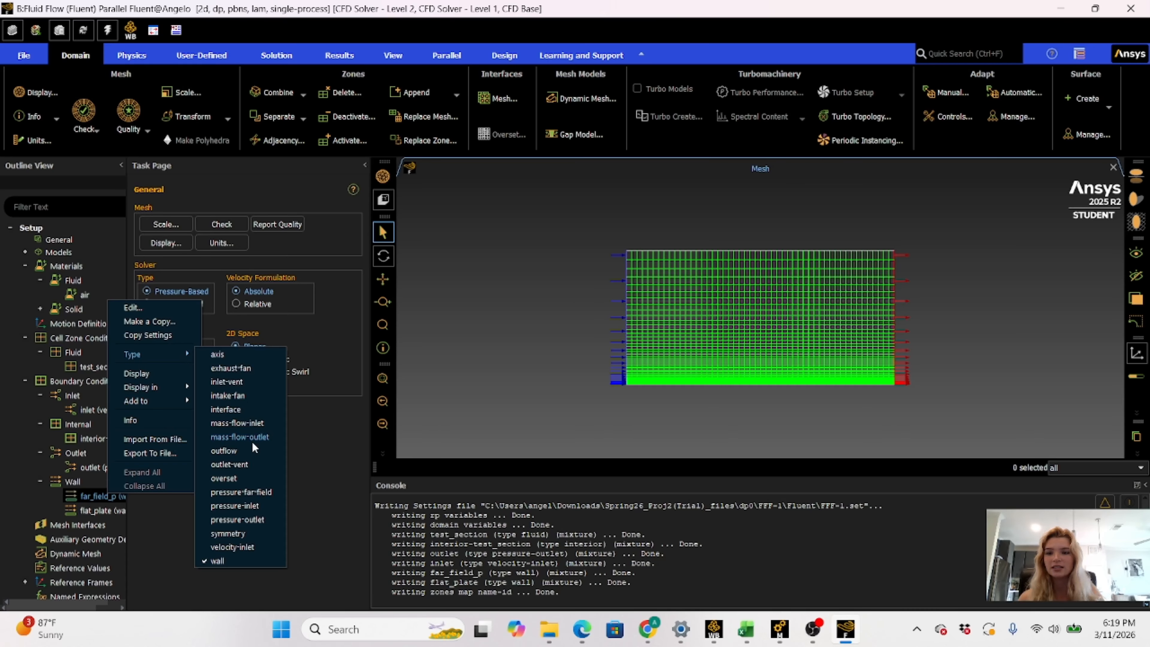
click(239, 535)
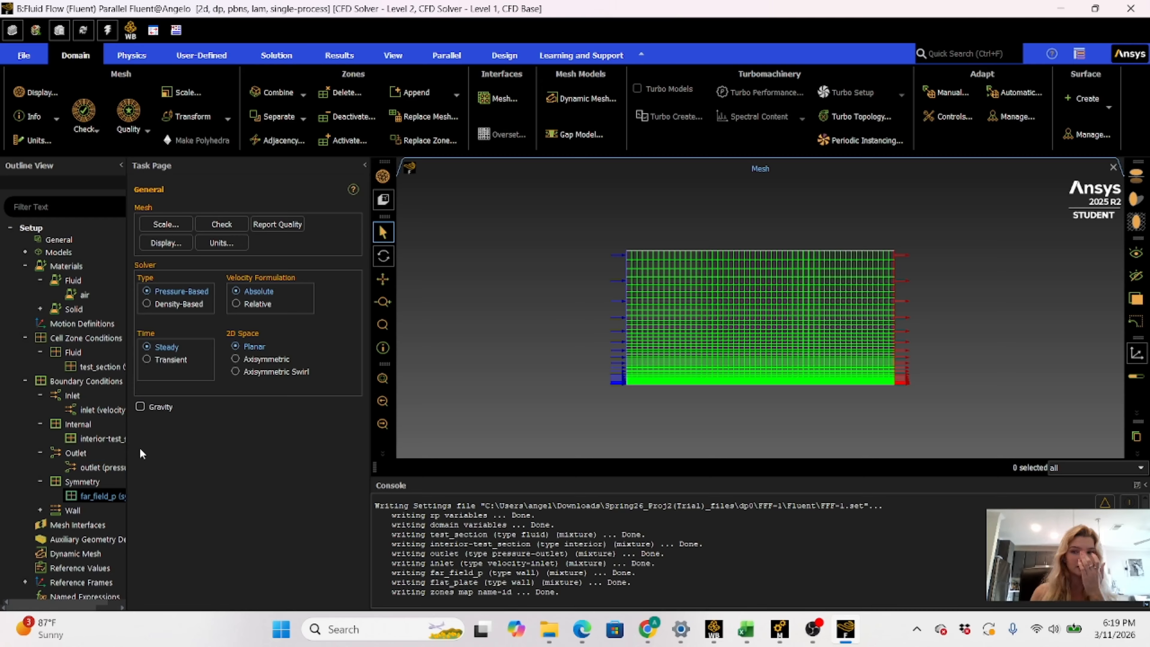
click(40, 510)
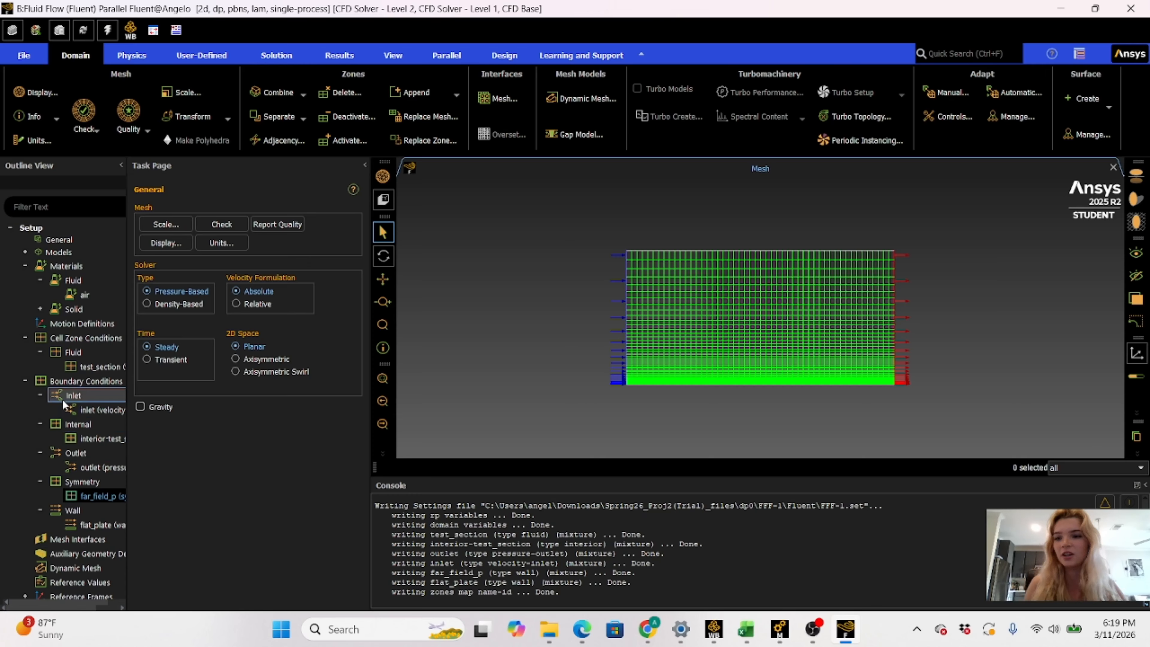
click(40, 425)
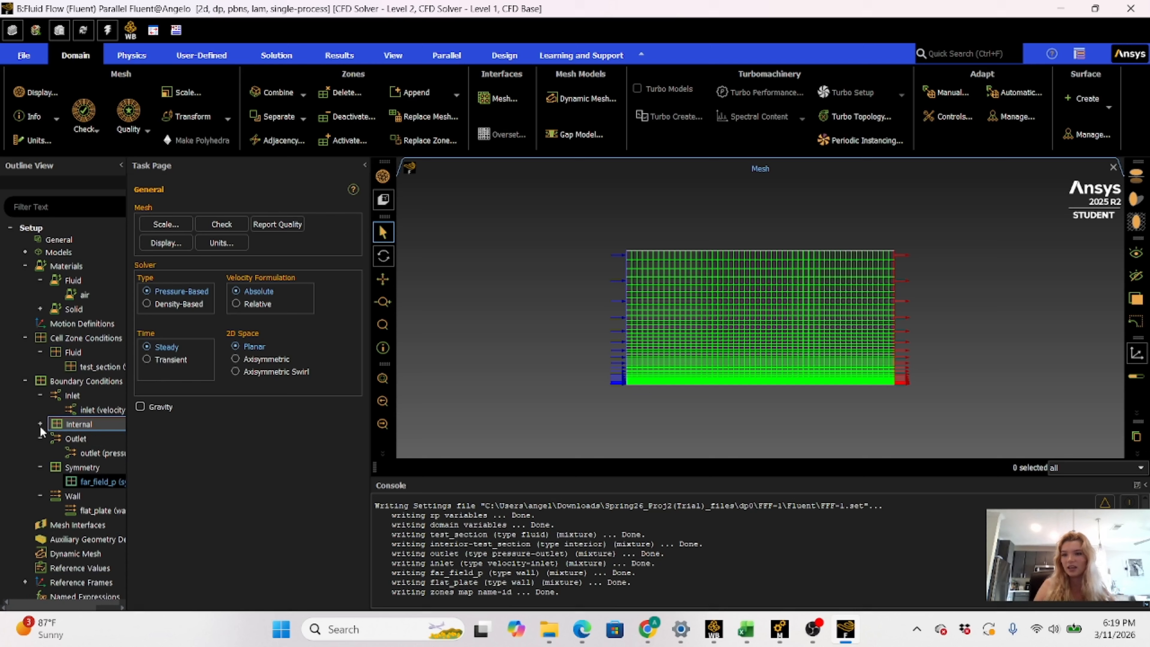
click(39, 394)
click(25, 381)
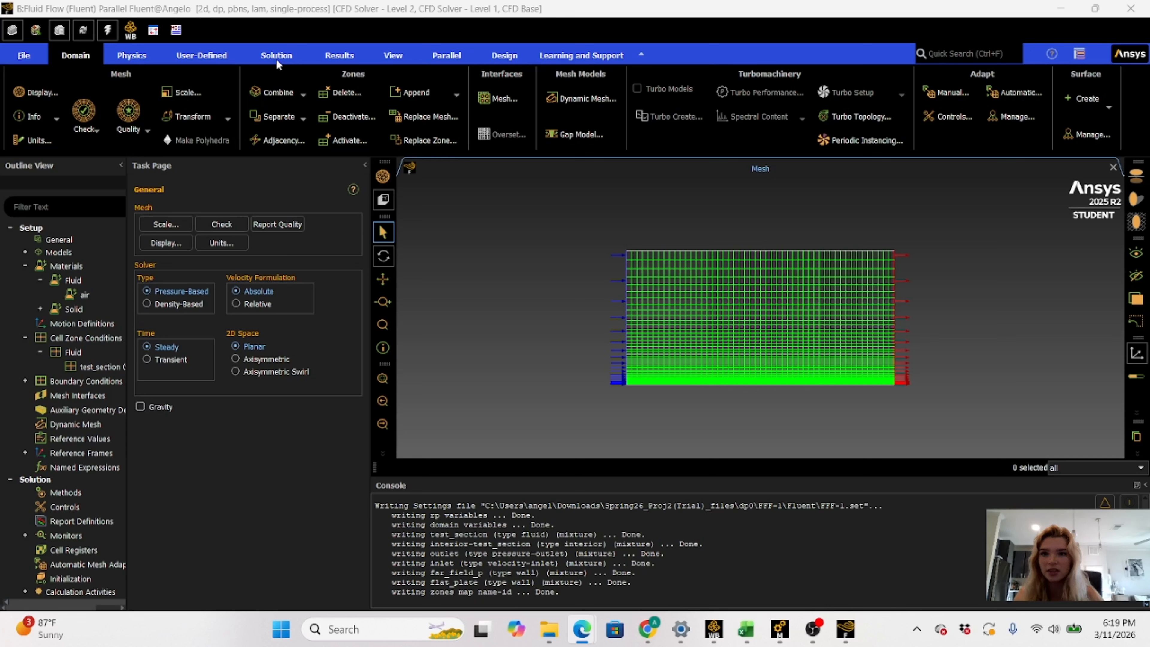
Set the residual convergence criteria for continuity, x-velocity and y-velocity to 0.000001
click(340, 55)
click(347, 140)
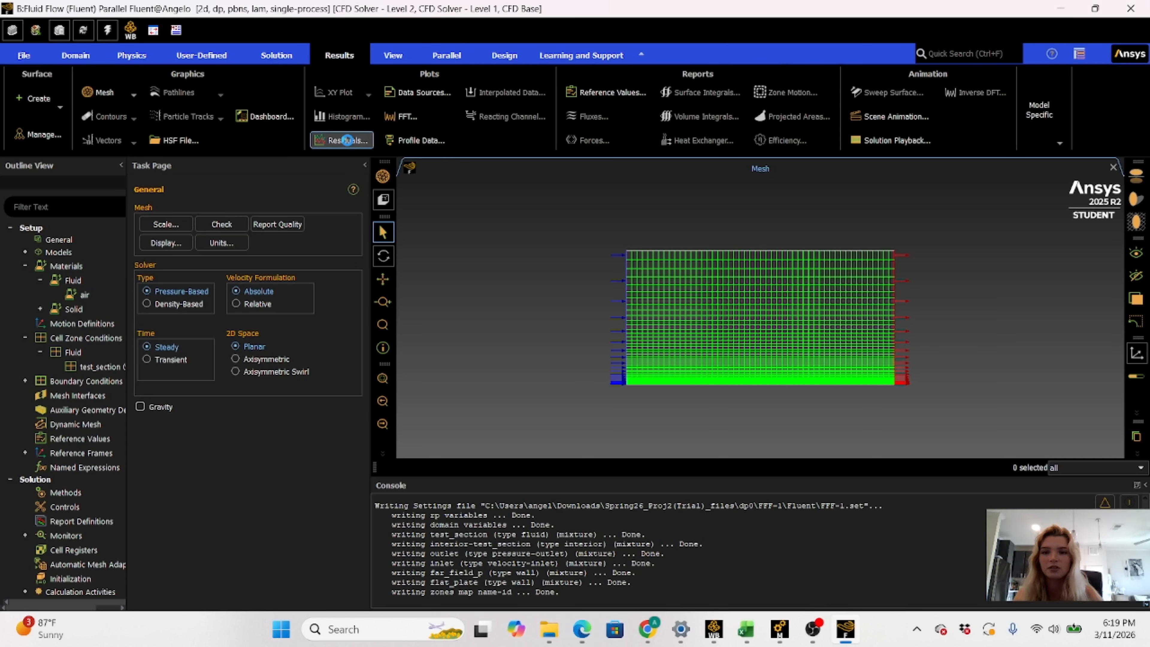
click(445, 383)
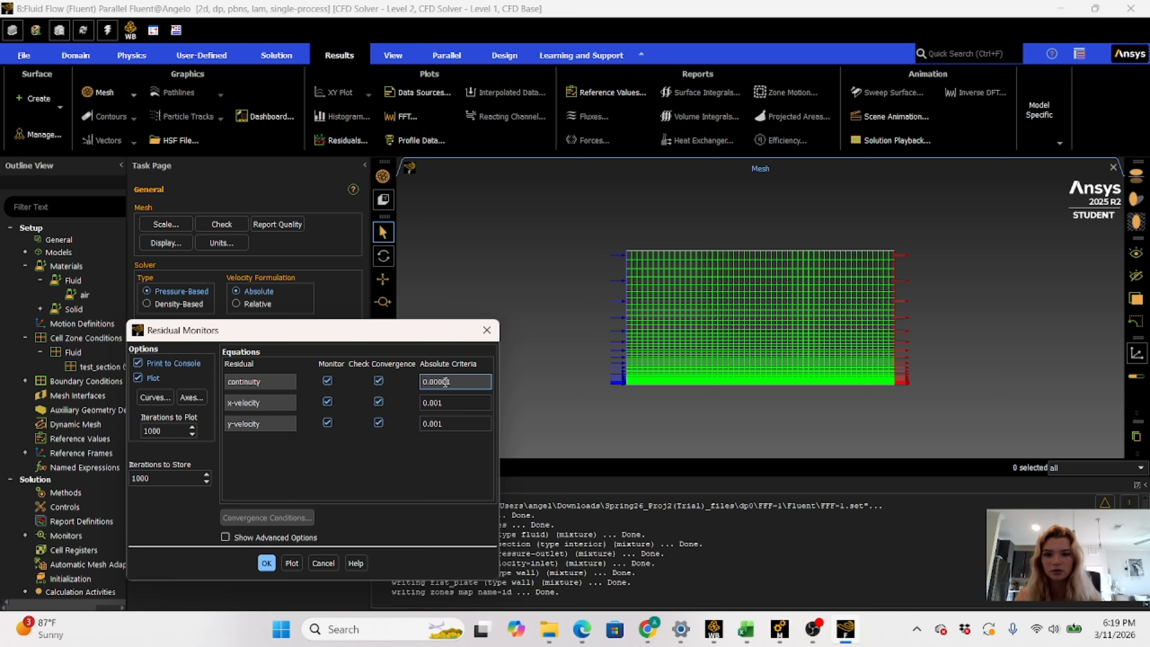
click(438, 403)
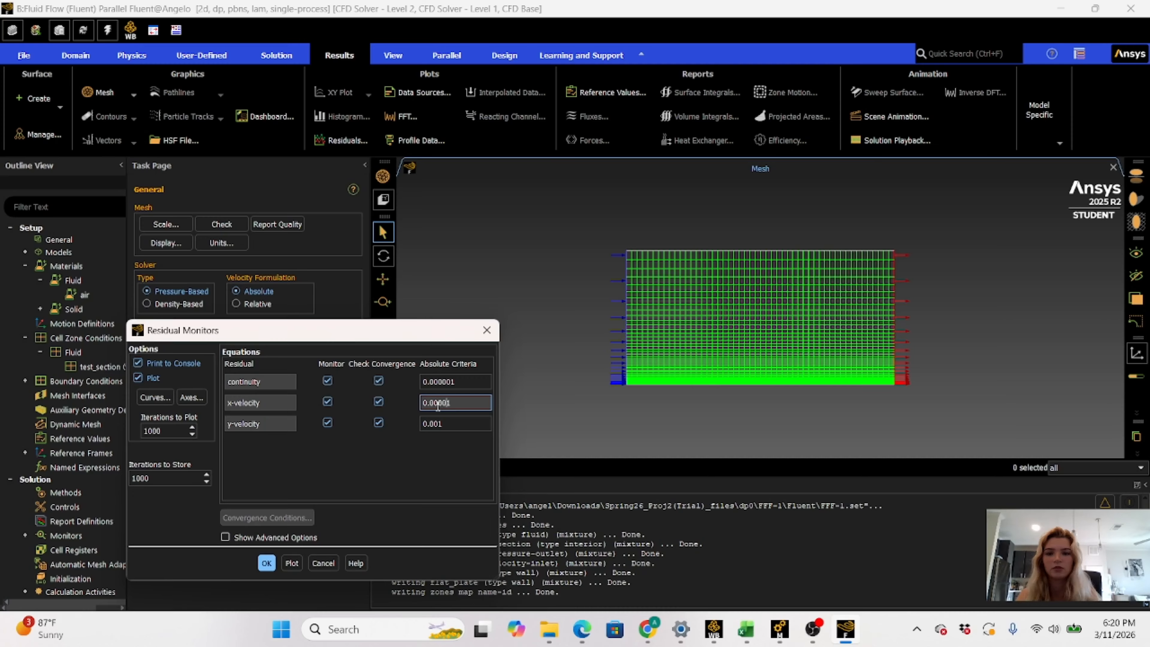
click(438, 422)
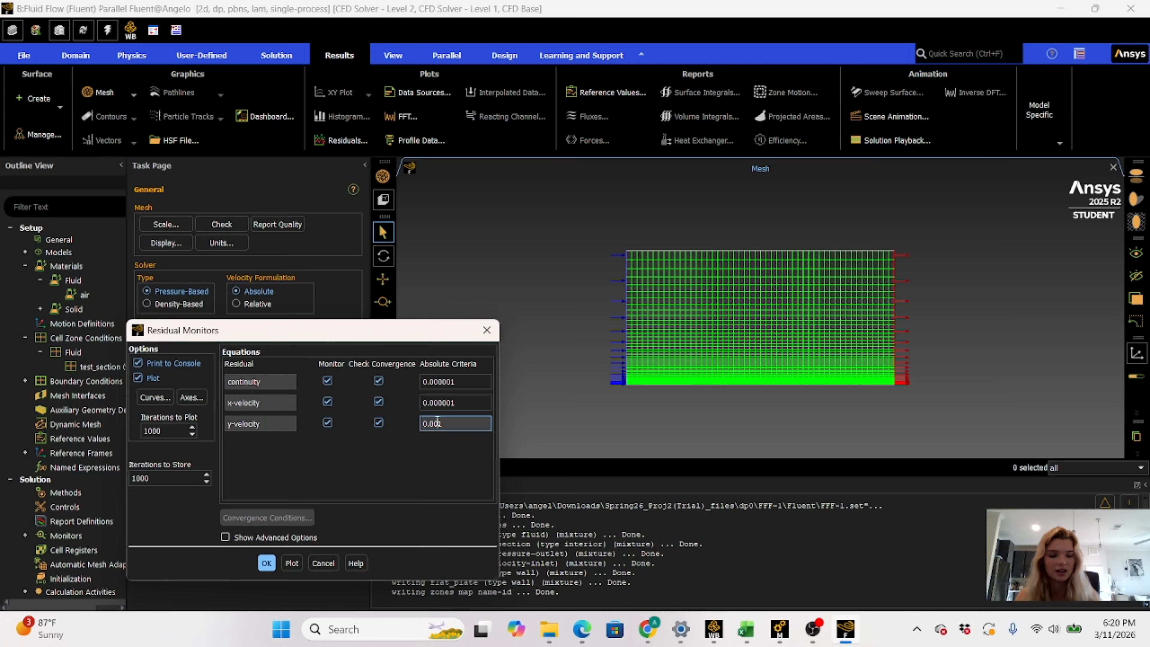
text(000)
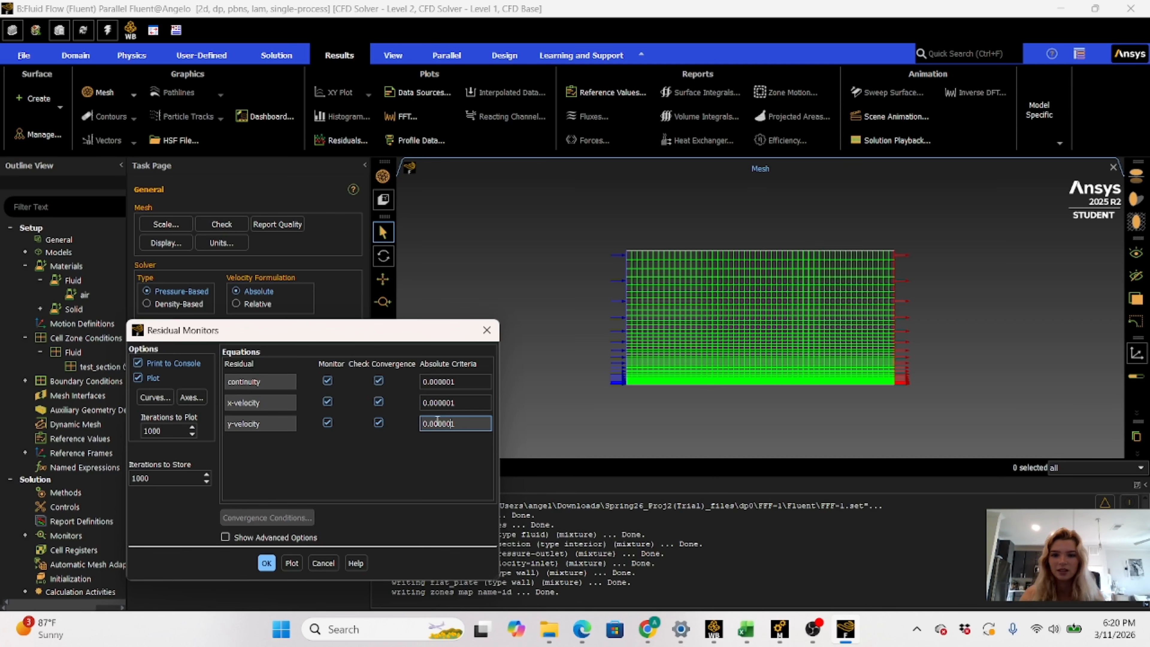
key(Return)
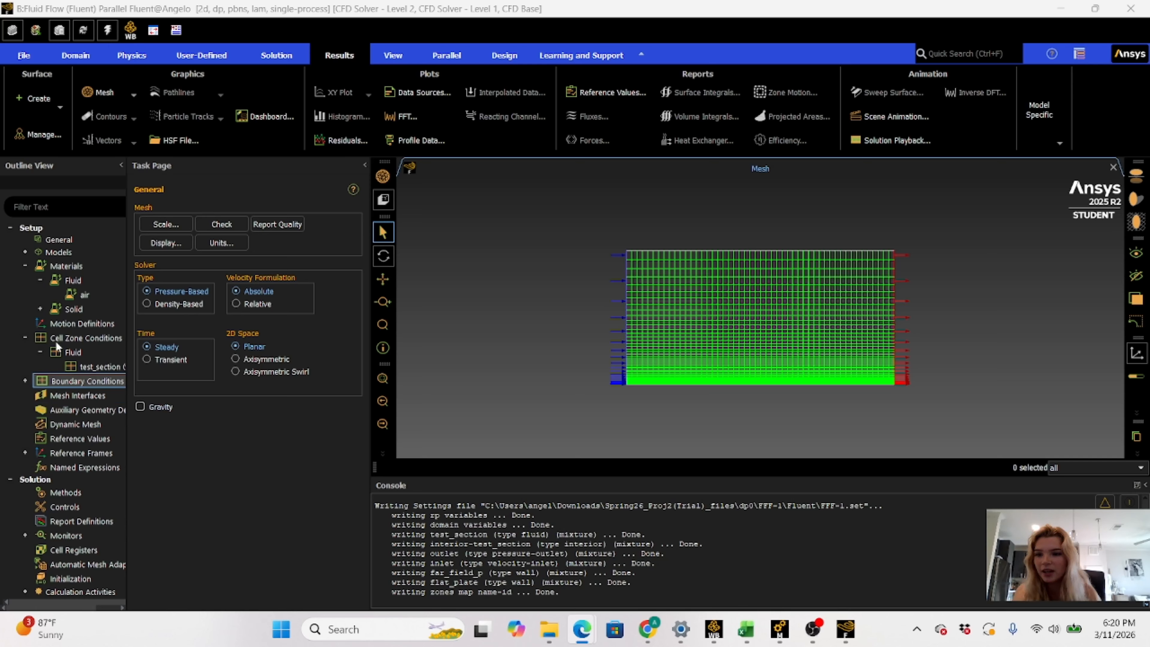
Run the hybrid initialization, set its number of iterations to 1000, and initialize the solution again
click(25, 337)
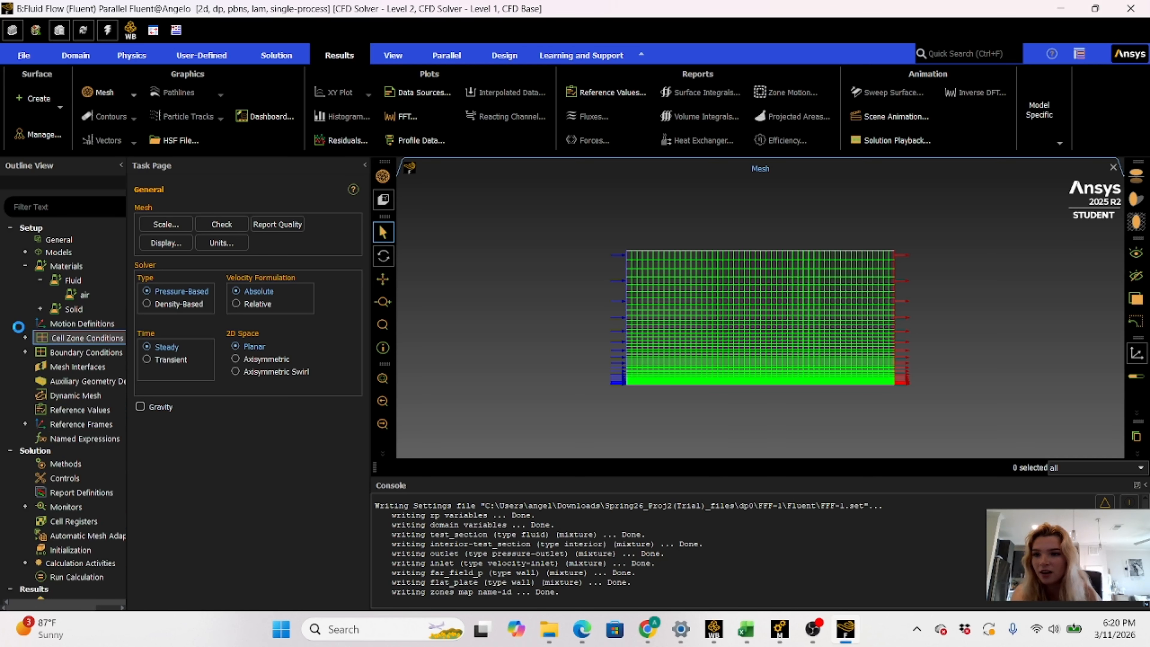
click(25, 266)
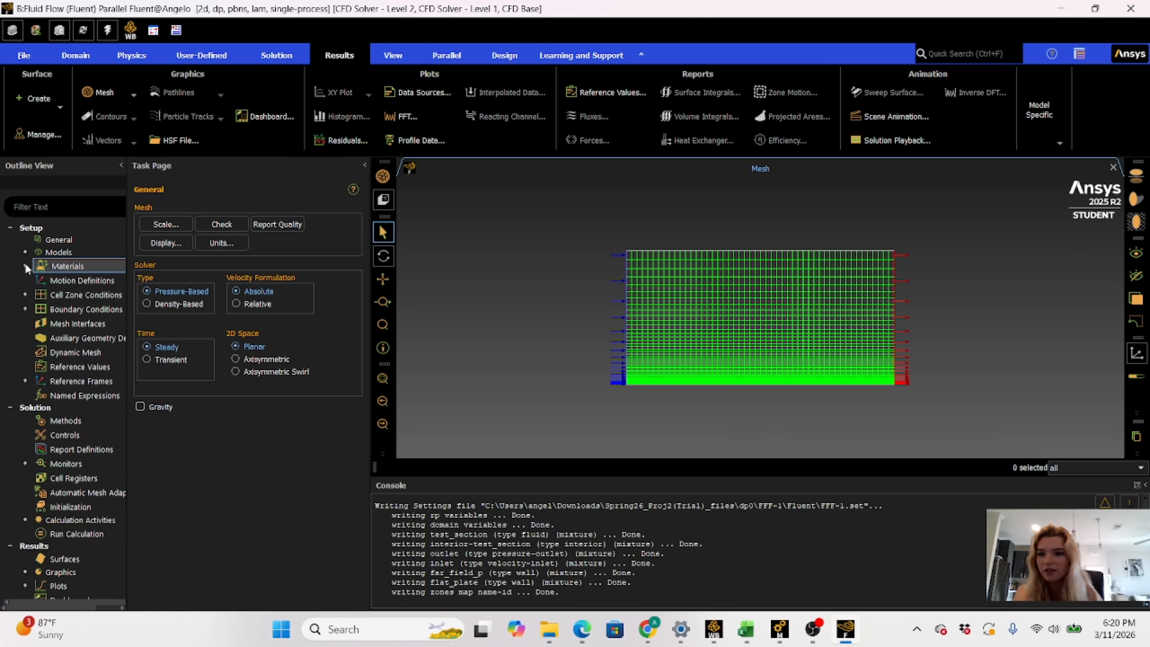
click(76, 507)
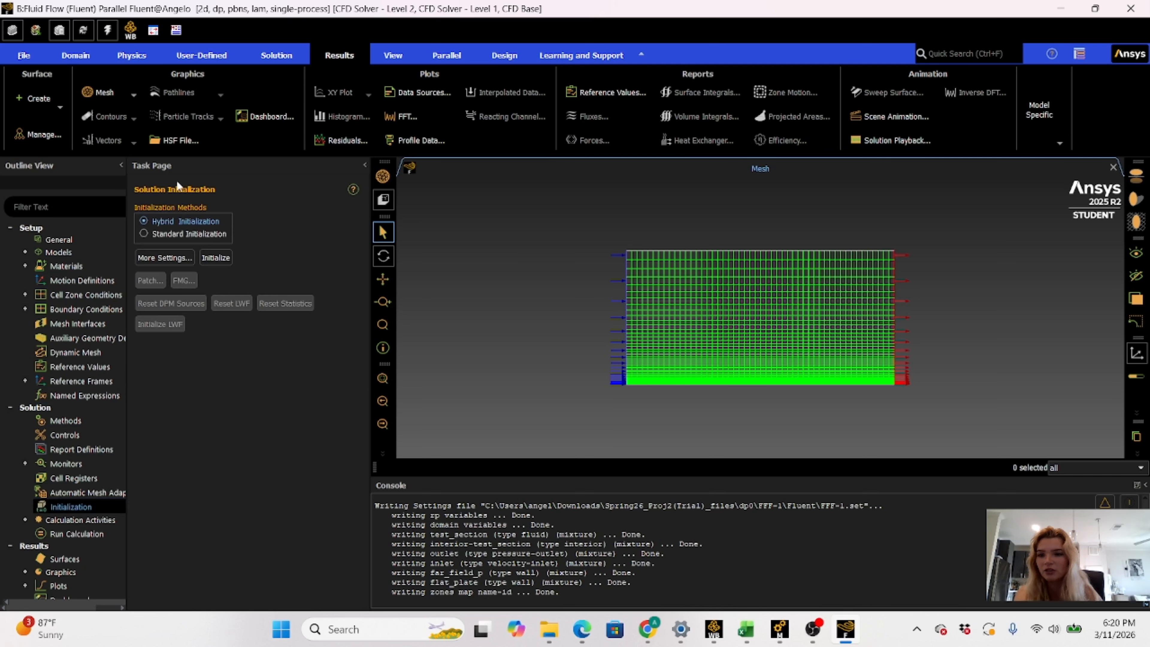
click(214, 258)
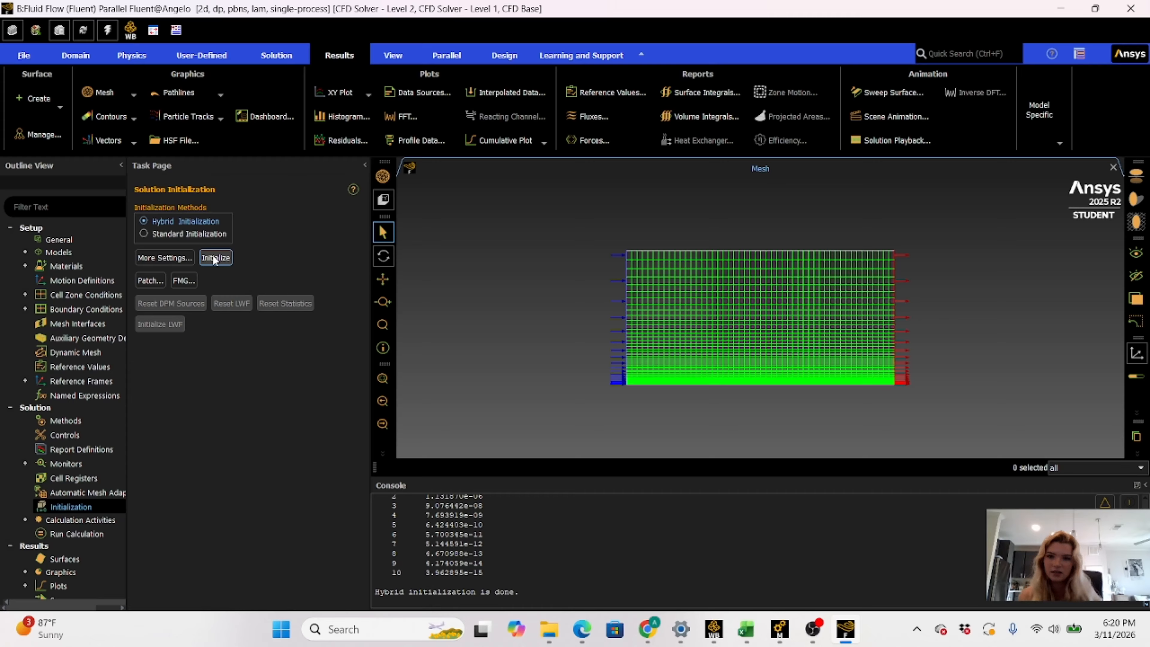
click(162, 262)
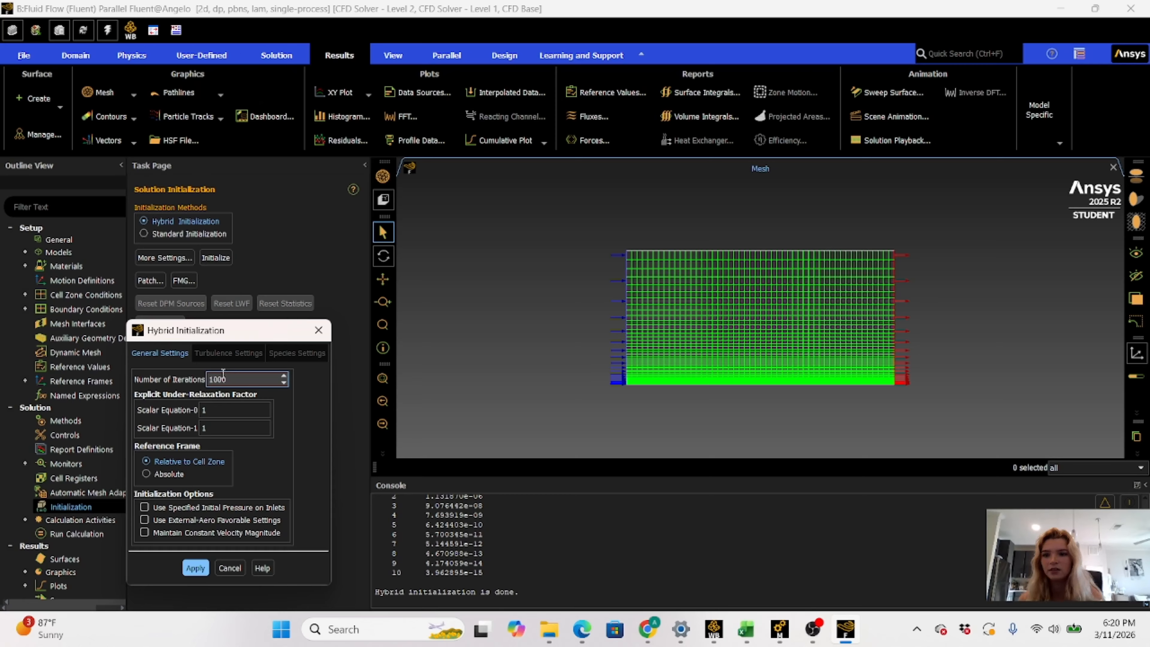
click(195, 568)
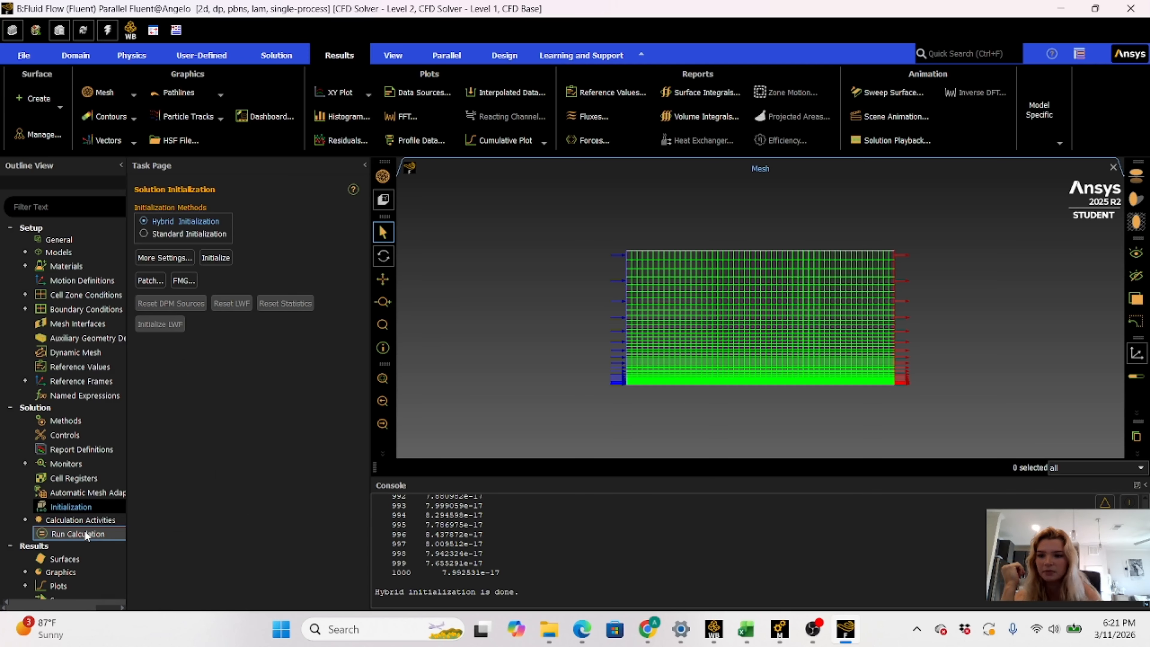
Run the calculation with 5000 iterations and dismiss the completion message
click(85, 532)
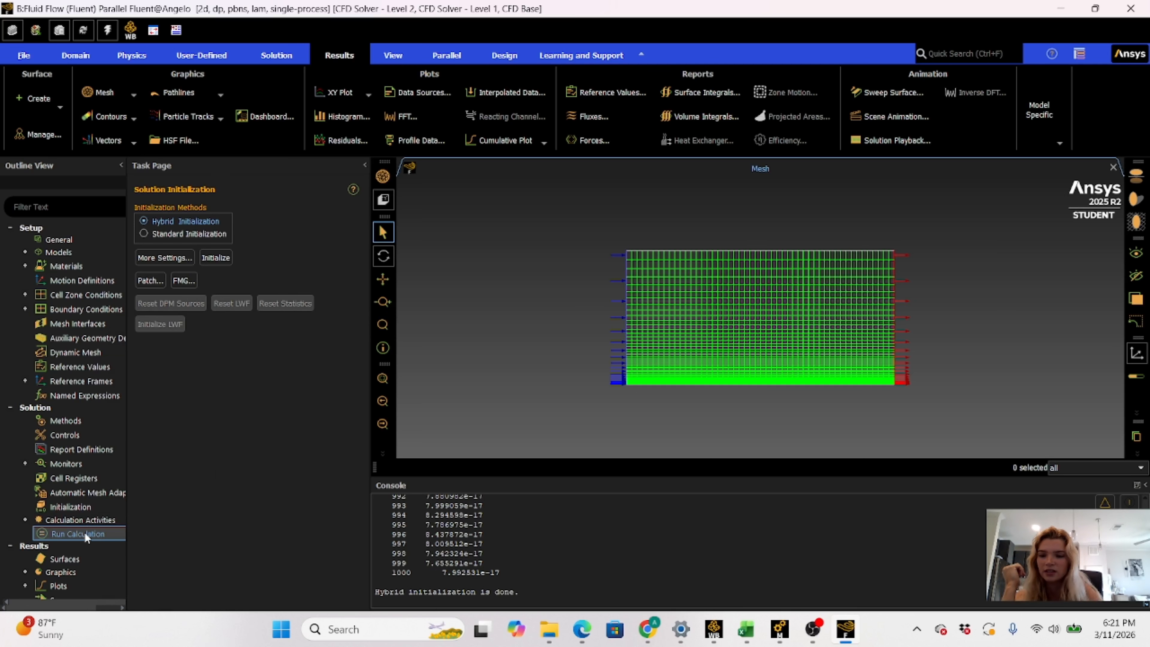
double_click(79, 519)
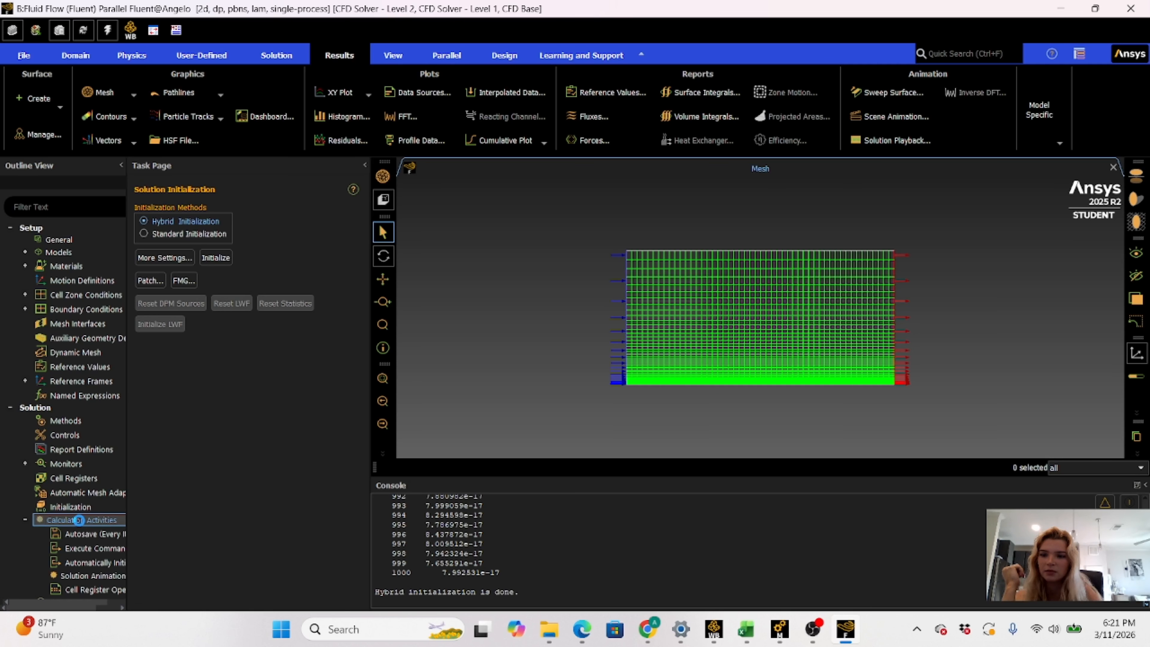
click(25, 520)
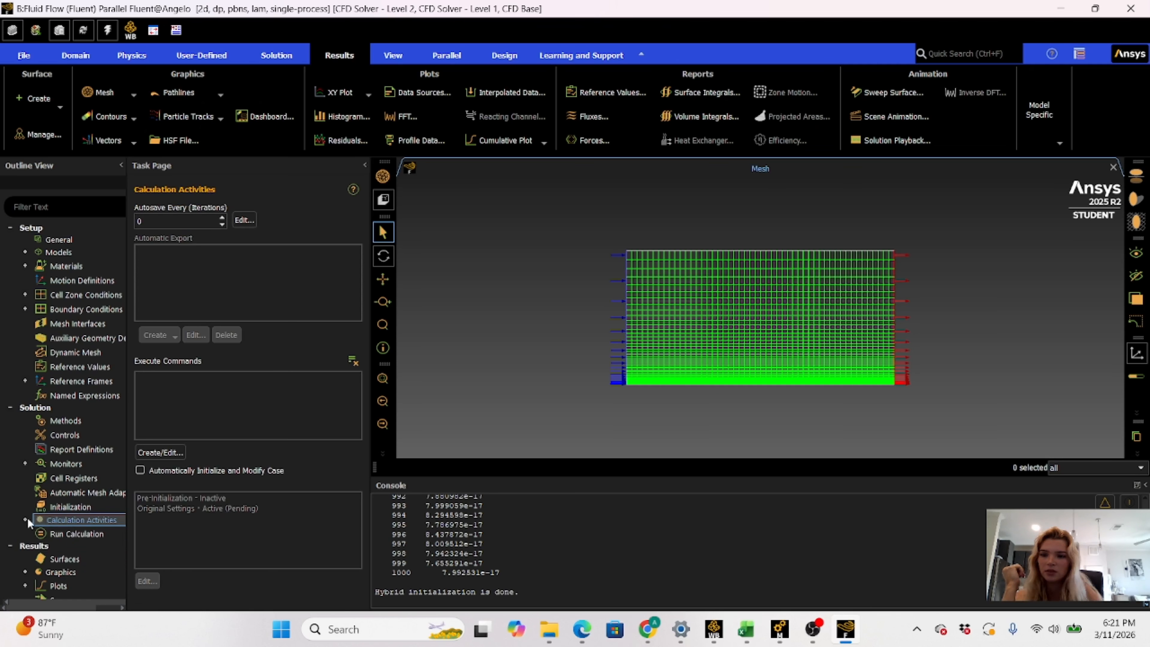
click(65, 534)
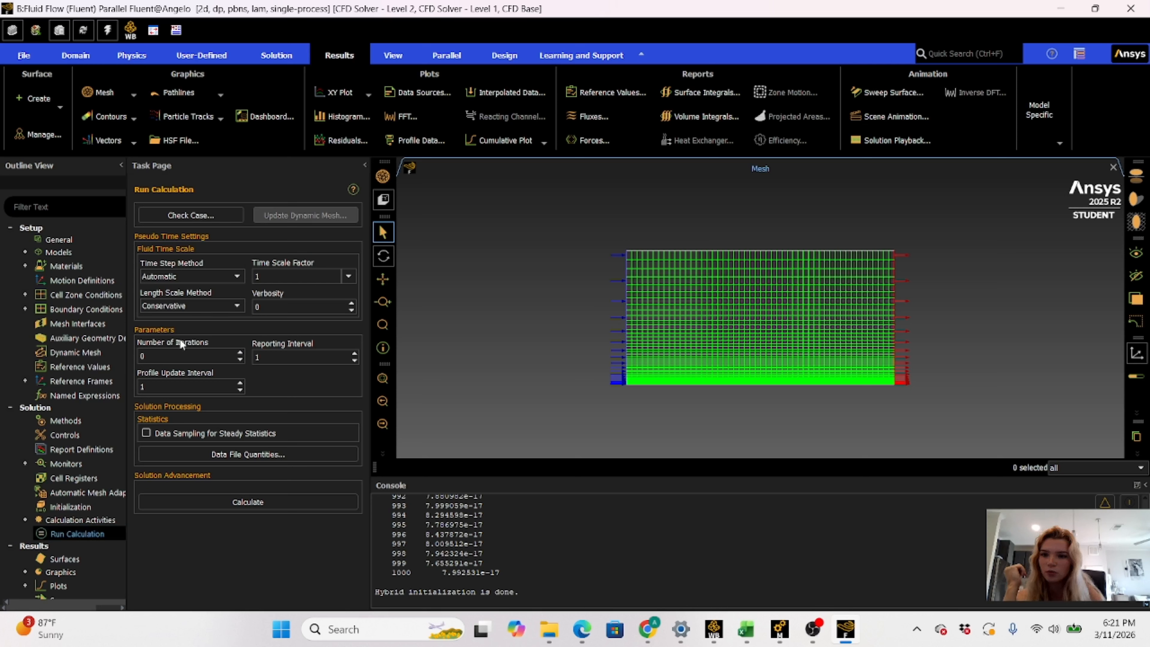
click(216, 355)
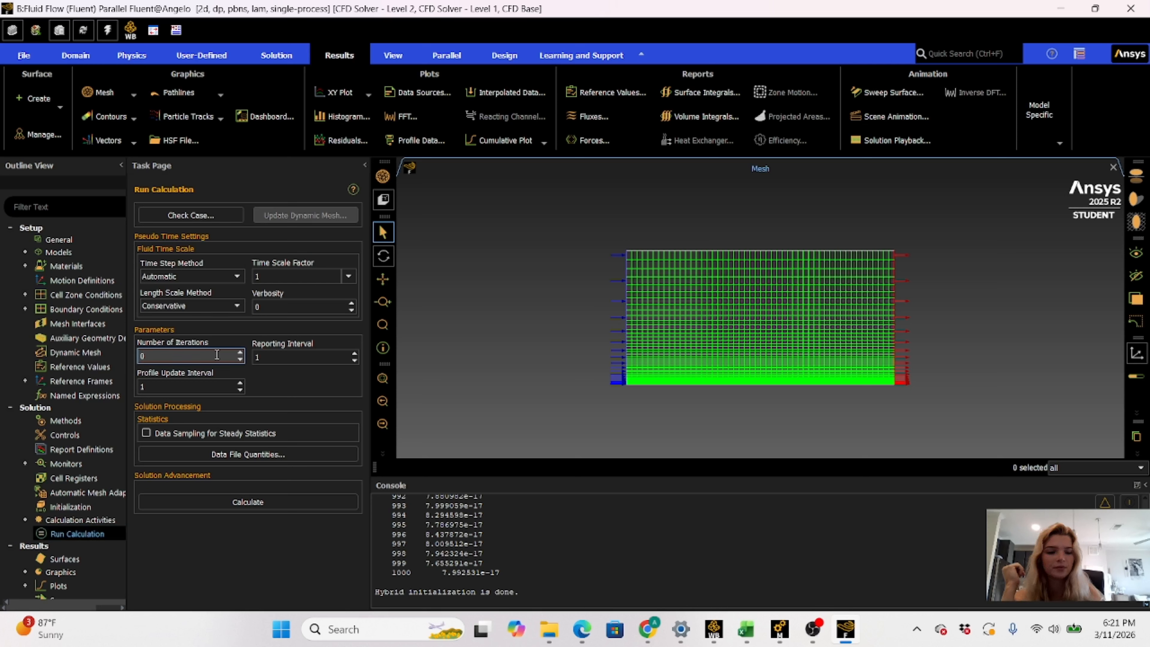
text(1500)
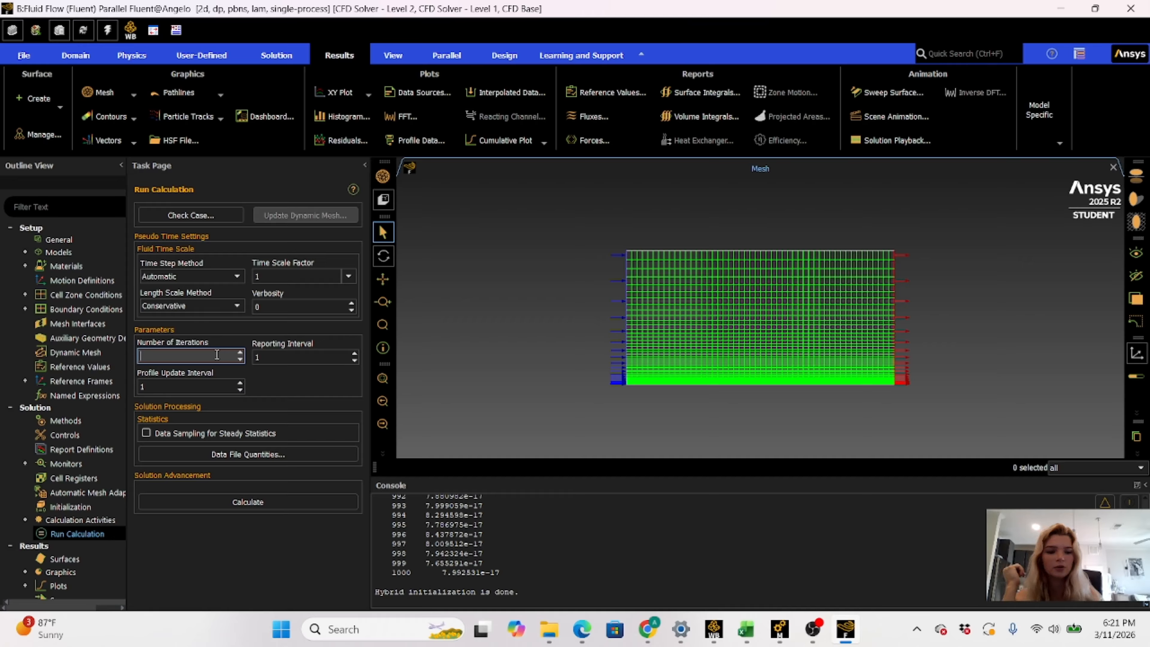
text(5000)
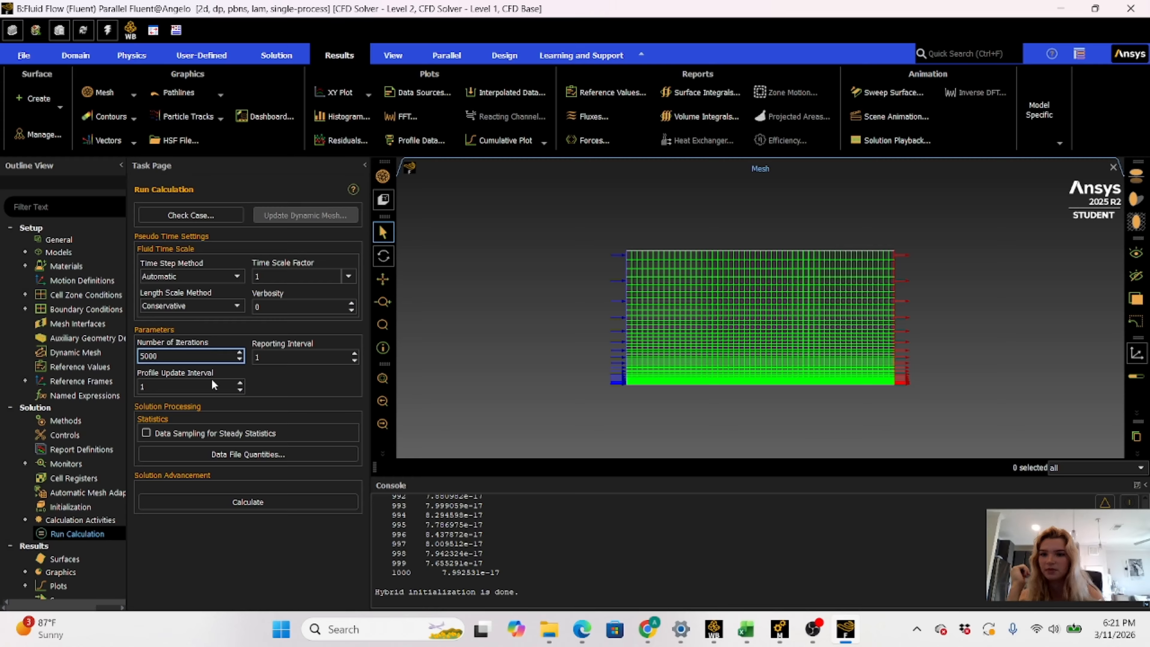
click(237, 502)
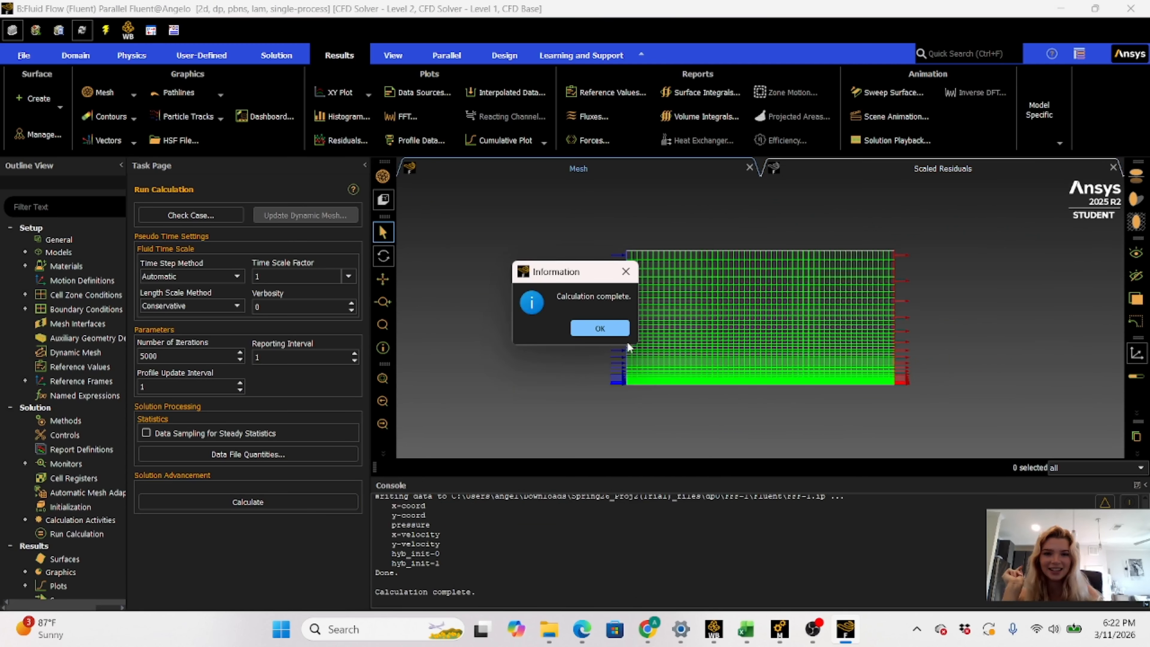
click(607, 331)
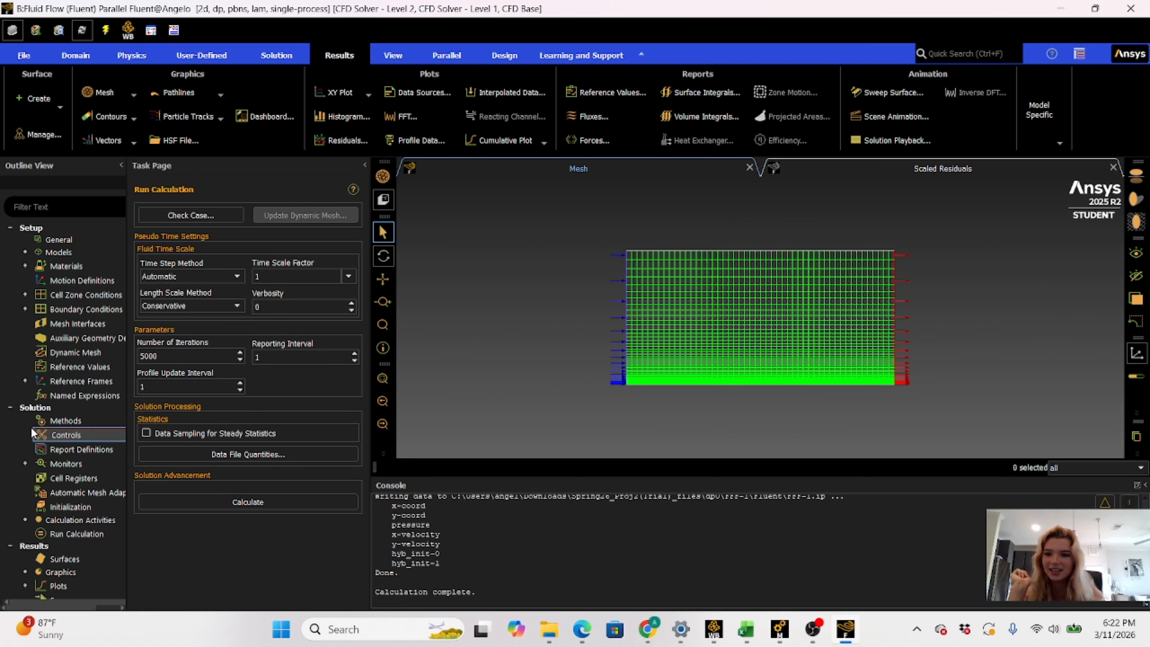
Create and display a velocity vector plot with 3d arrows, colored by velocity magnitude
scroll(27, 495, down, 2)
click(26, 494)
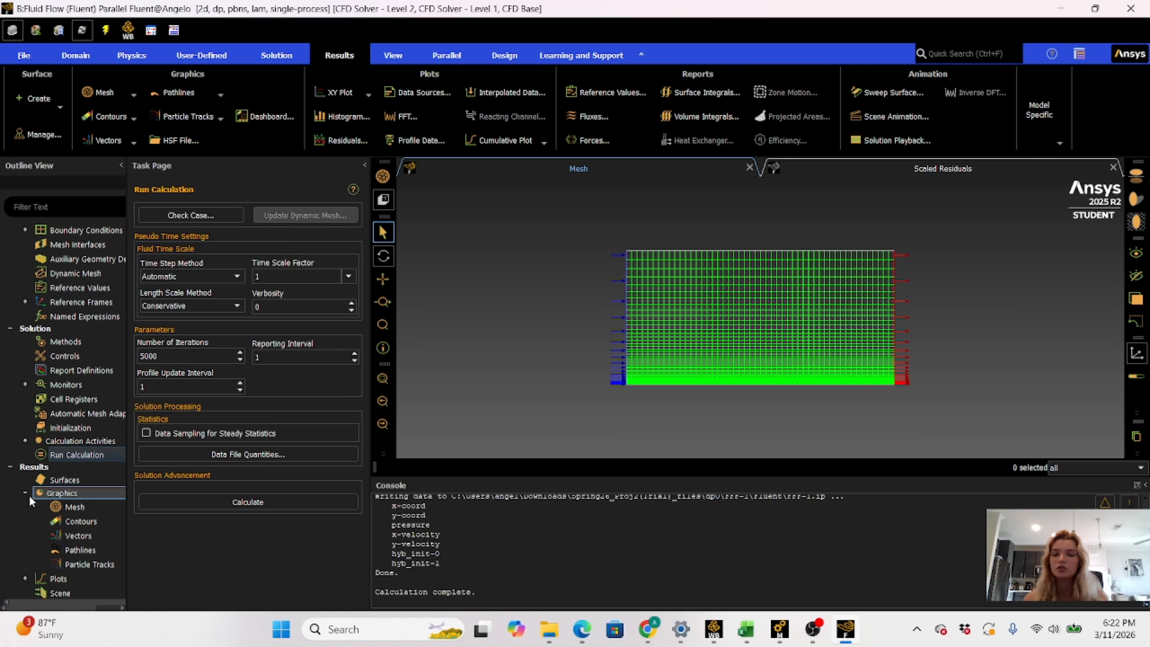
click(52, 506)
click(81, 517)
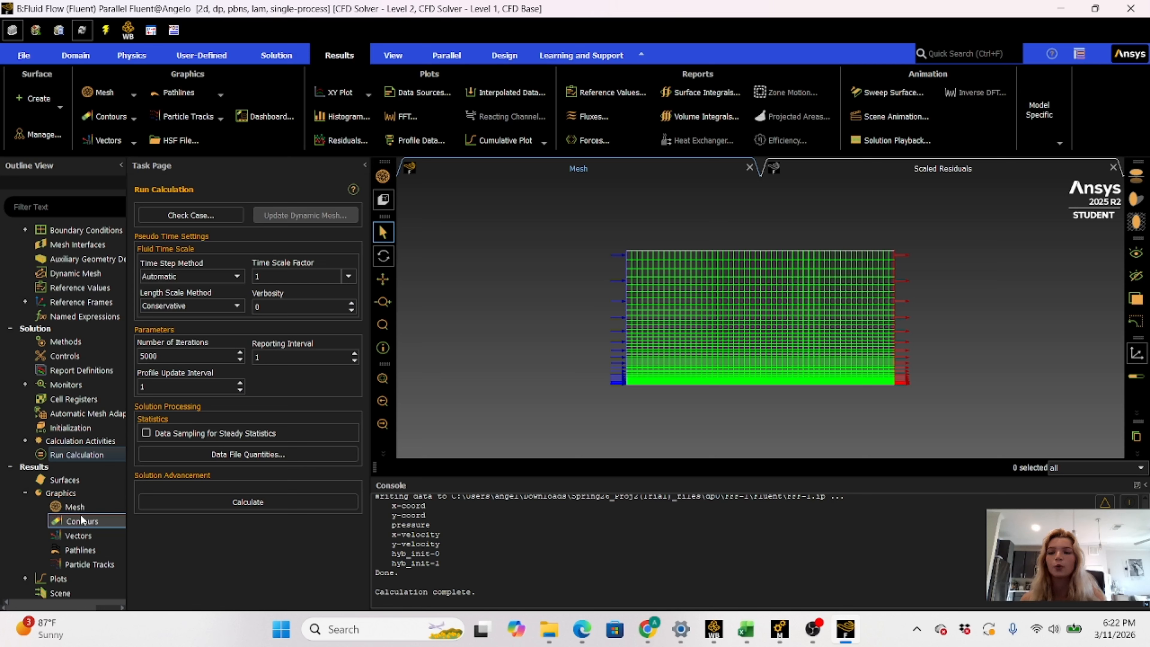
click(83, 508)
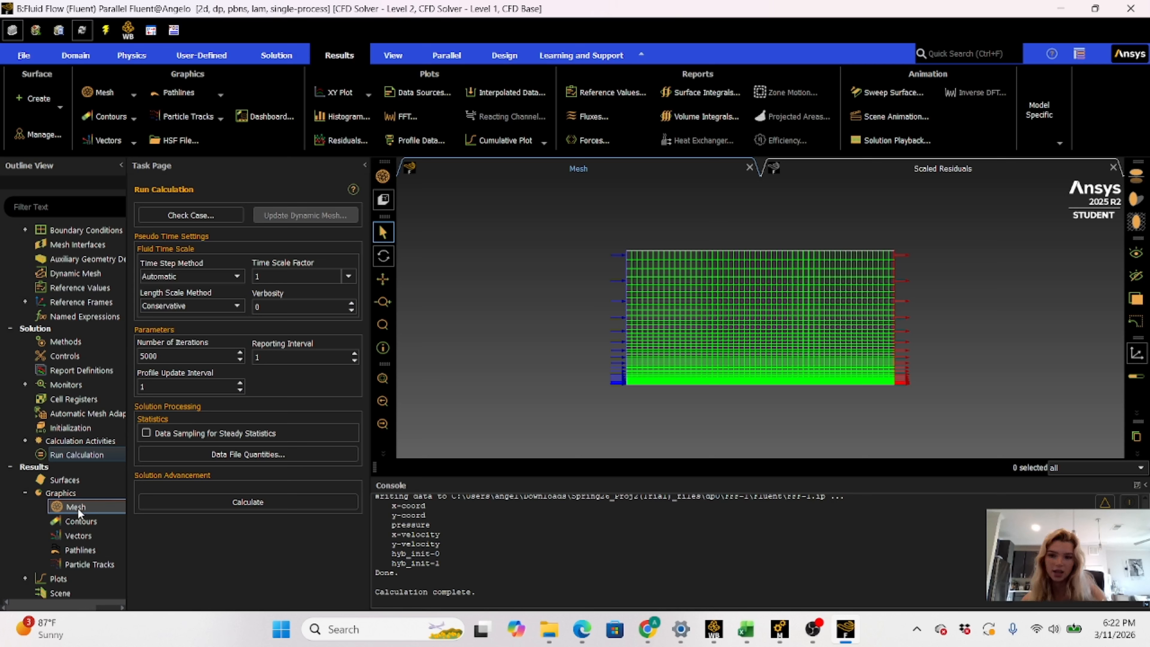
click(81, 520)
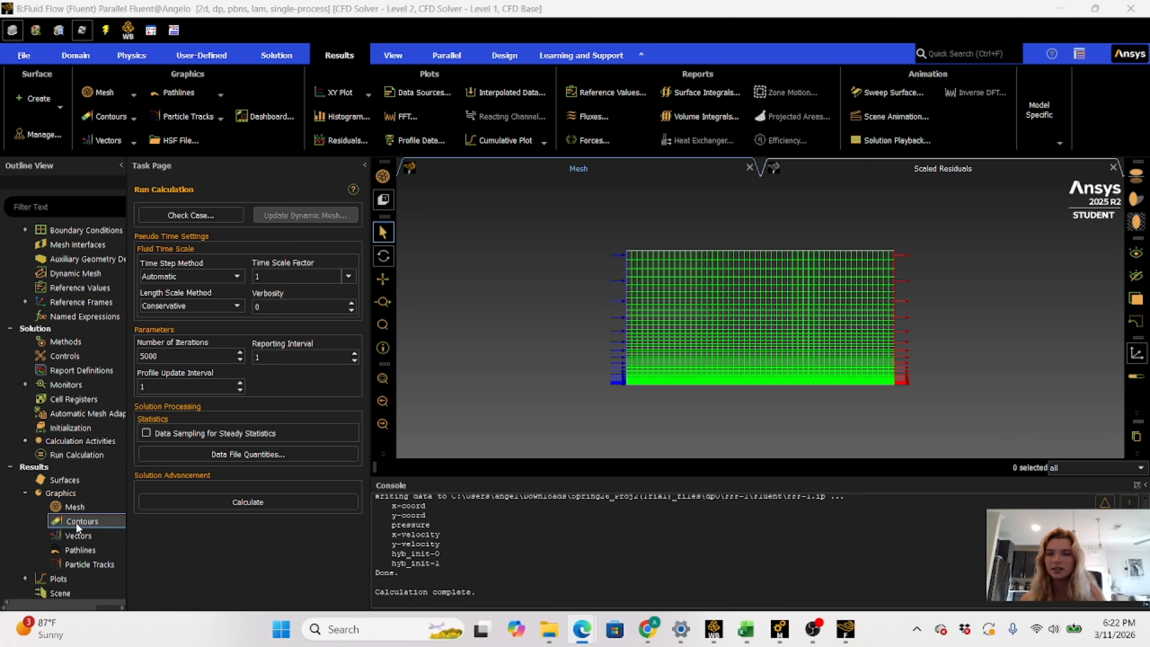
double_click(76, 535)
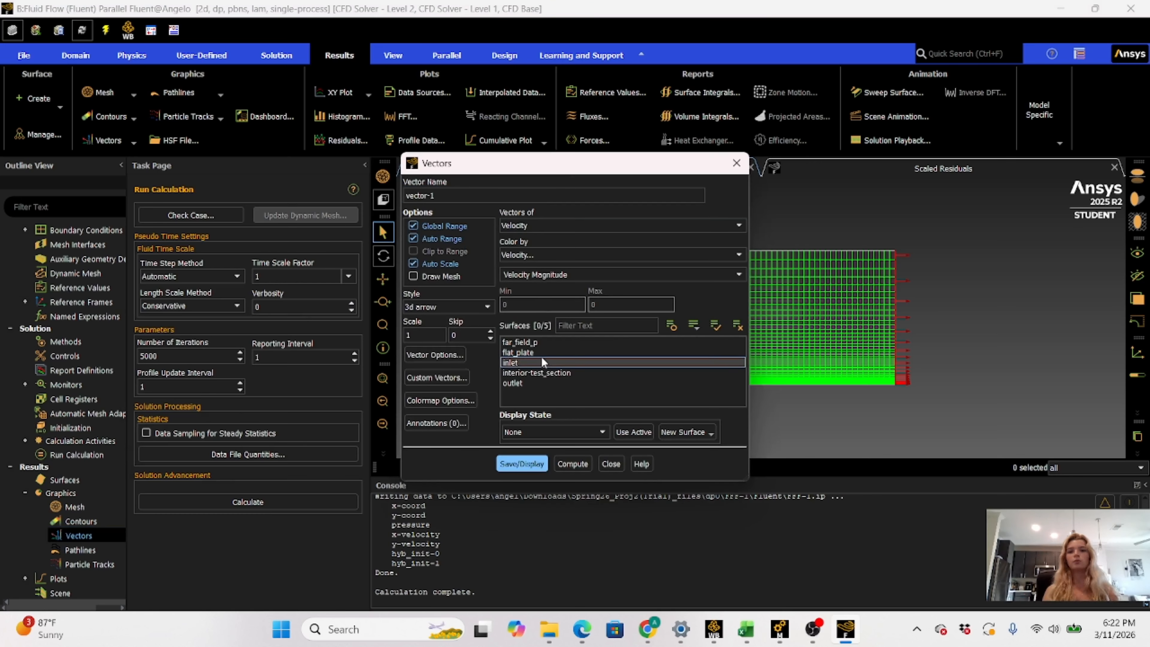
click(522, 464)
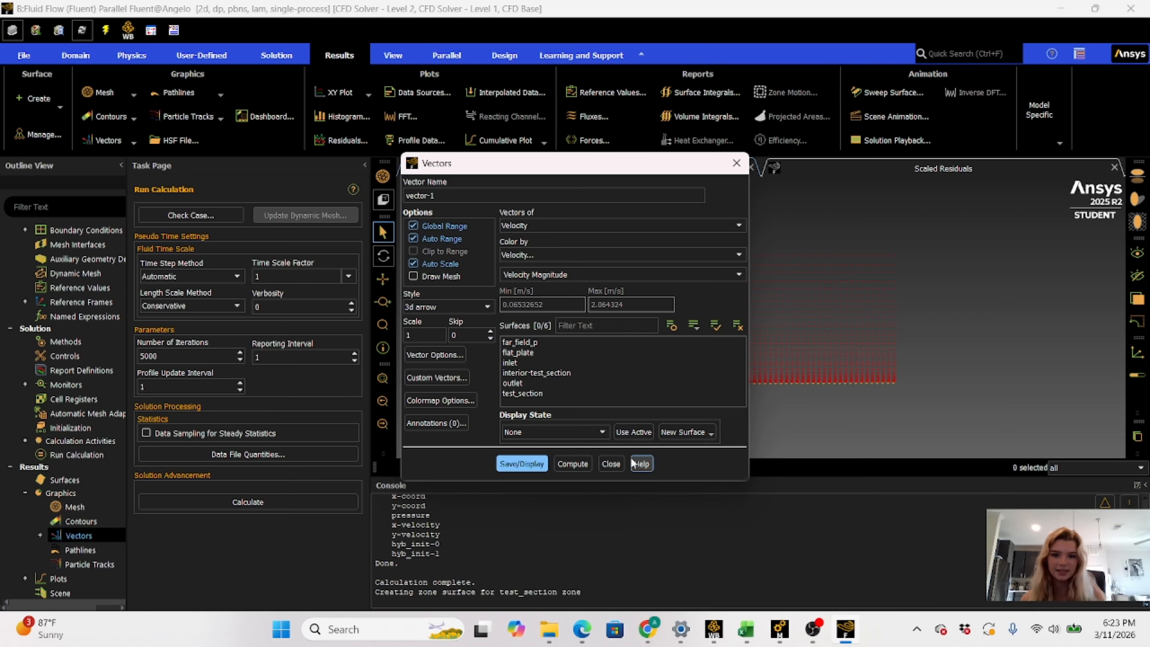
click(616, 465)
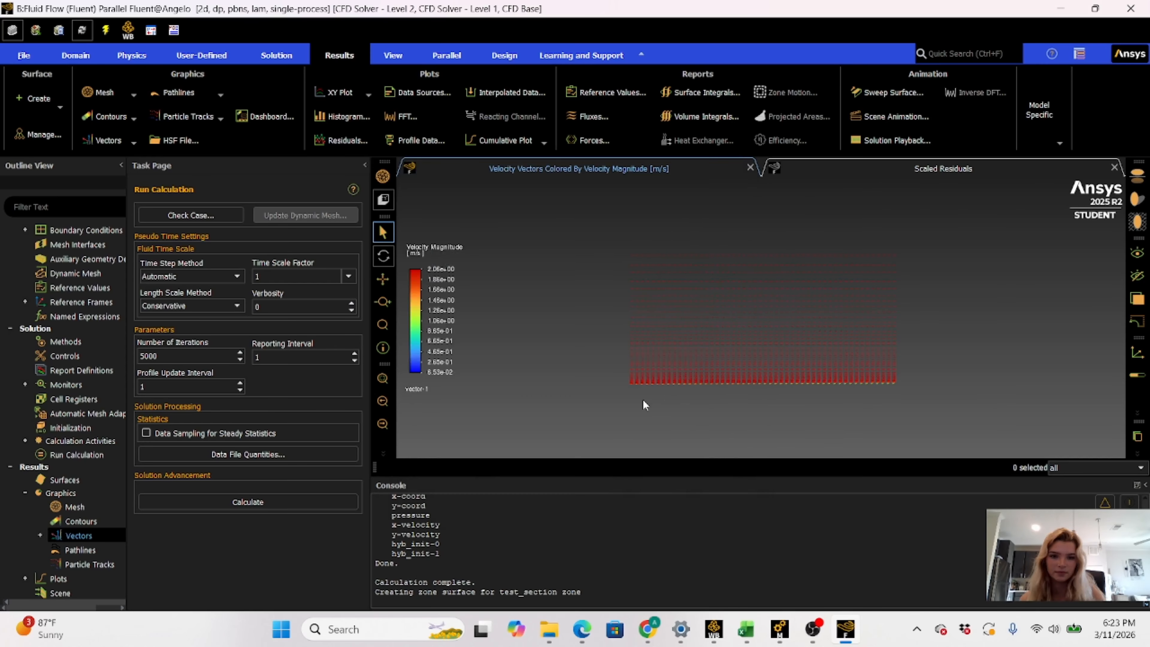
Examine the velocity vectors close to the flat plate at the outlet end of the test section
scroll(746, 358, up, 8)
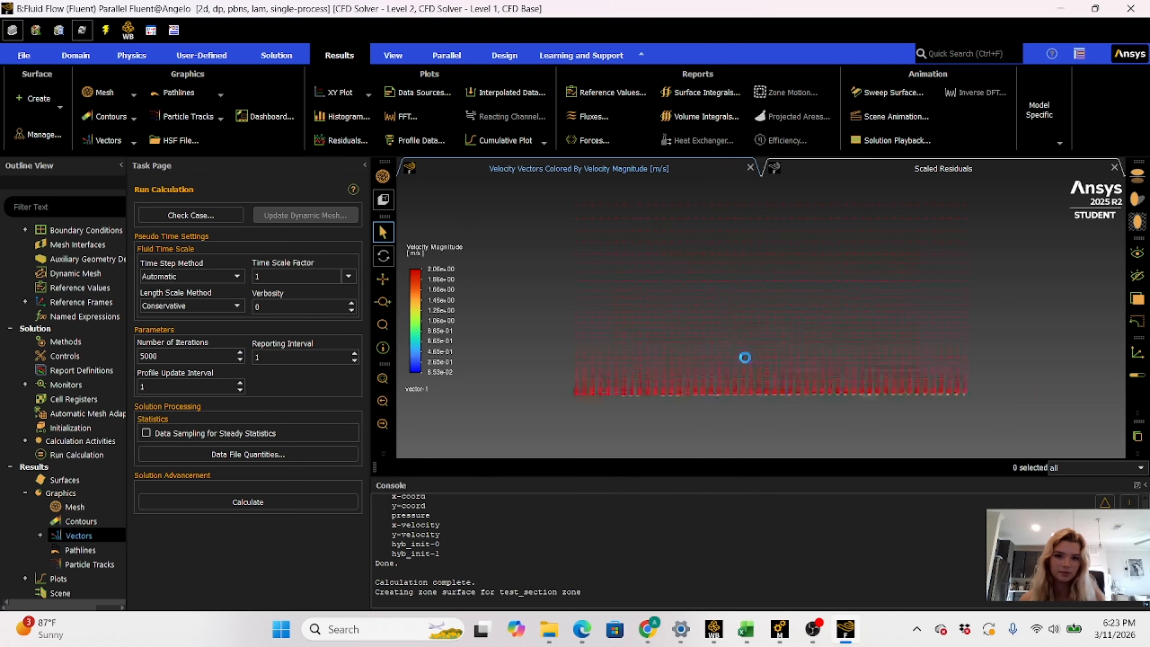
scroll(740, 355, down, 2)
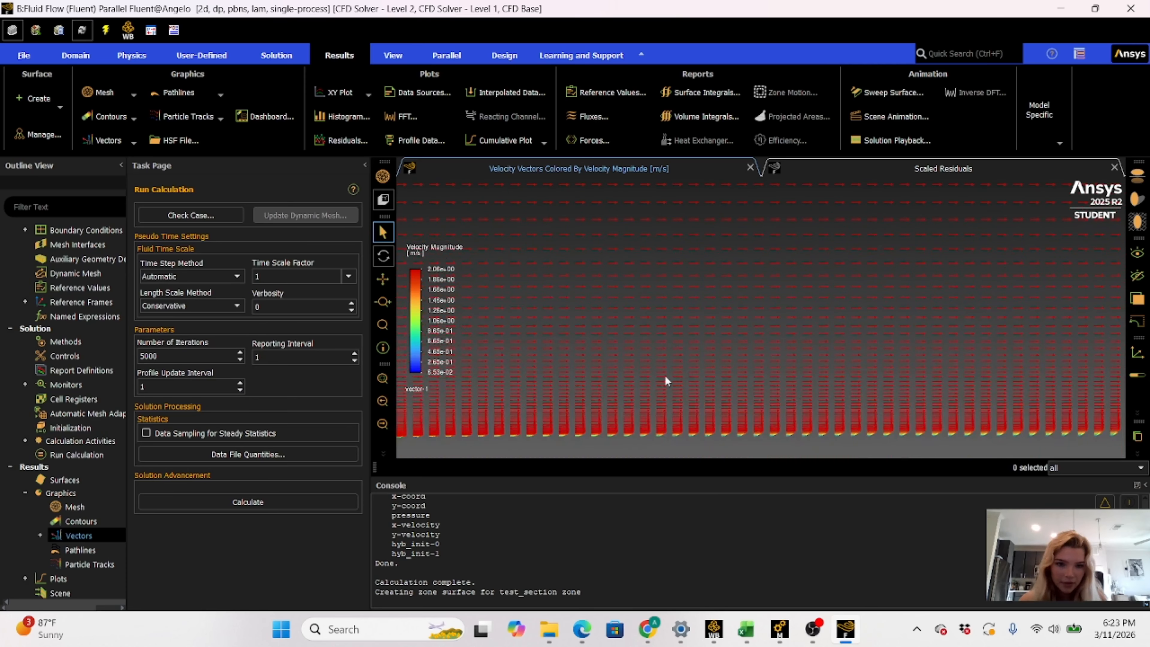
right_click(587, 284)
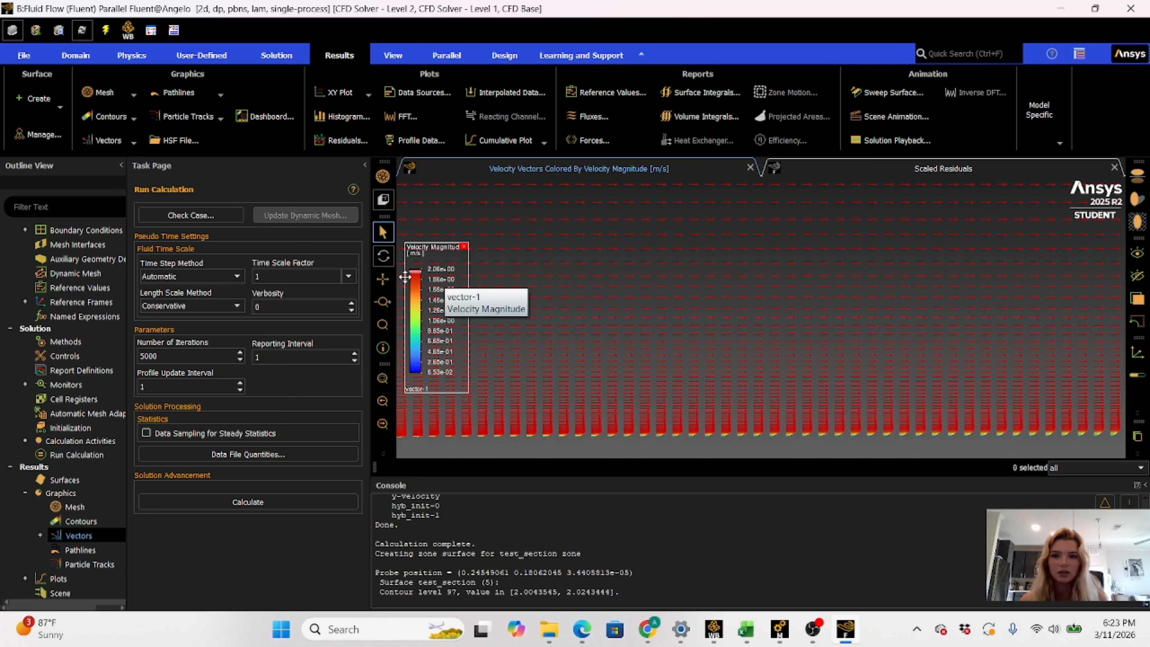
click(383, 278)
drag(614, 365, 428, 265)
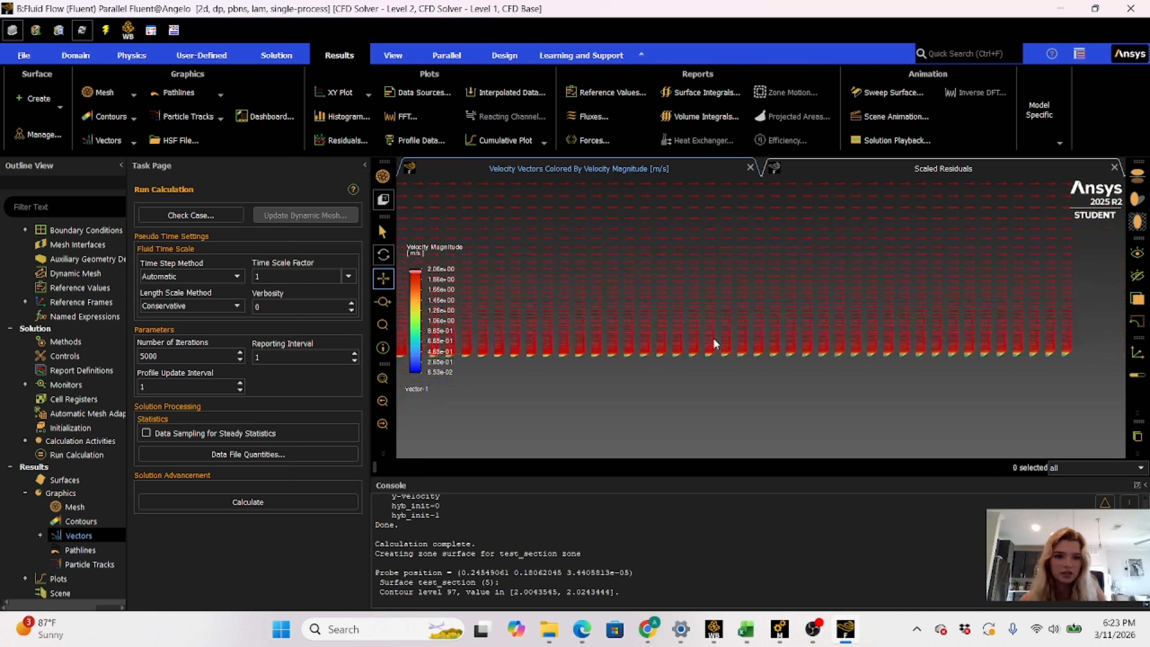
scroll(910, 360, up, 5)
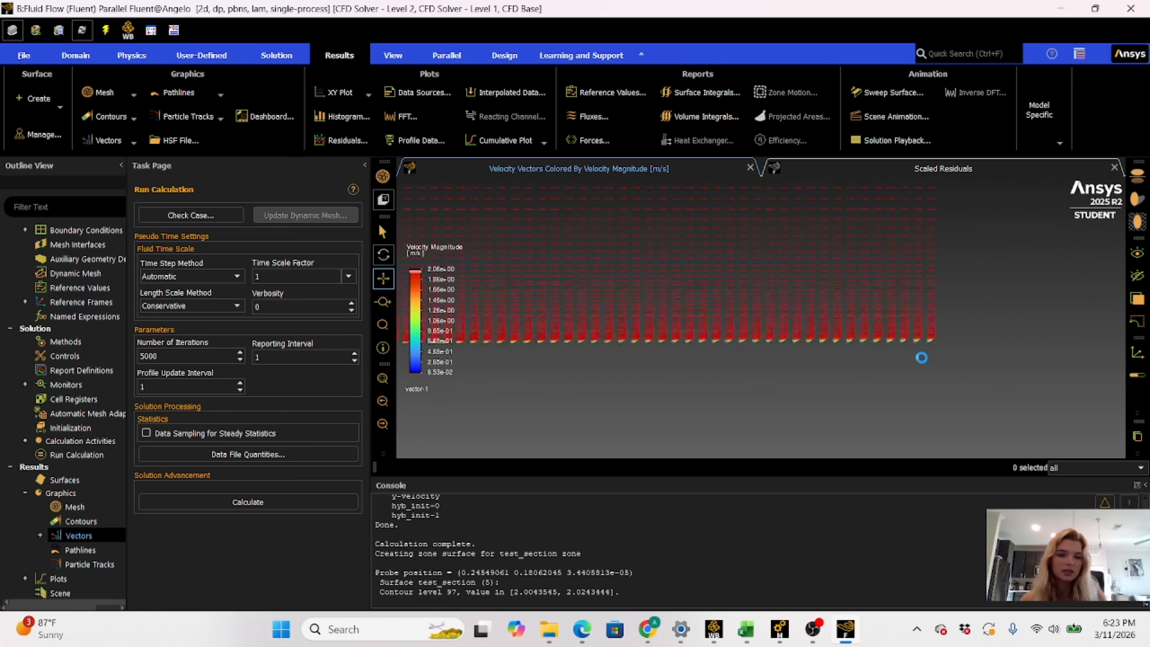
scroll(918, 350, up, 4)
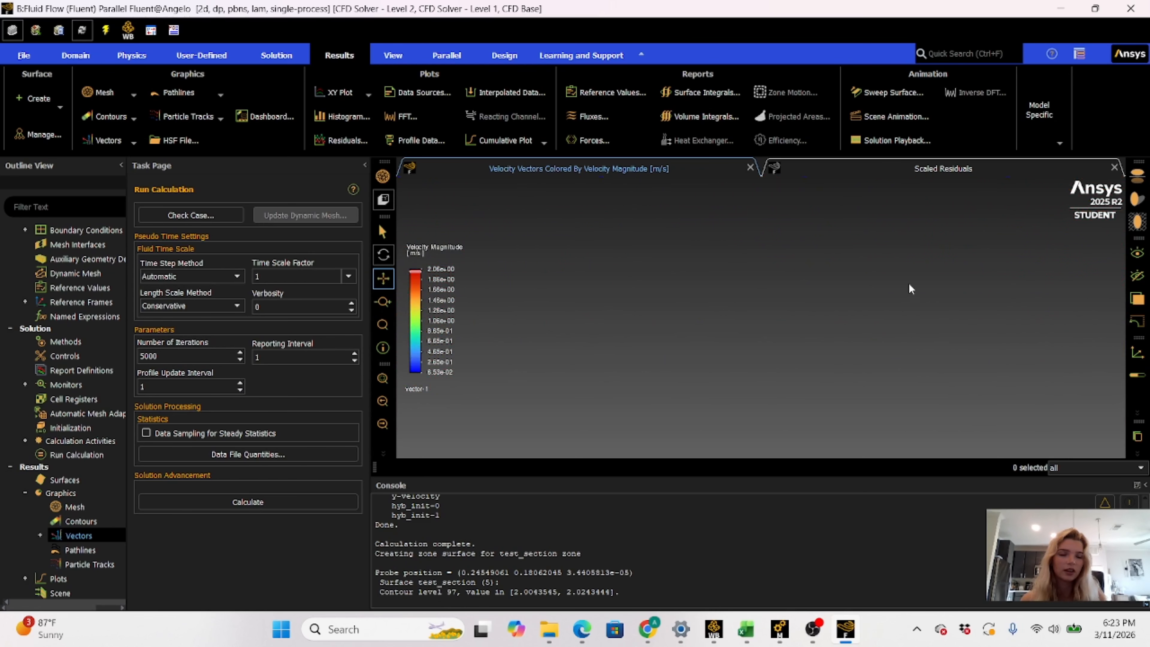
scroll(829, 327, up, 3)
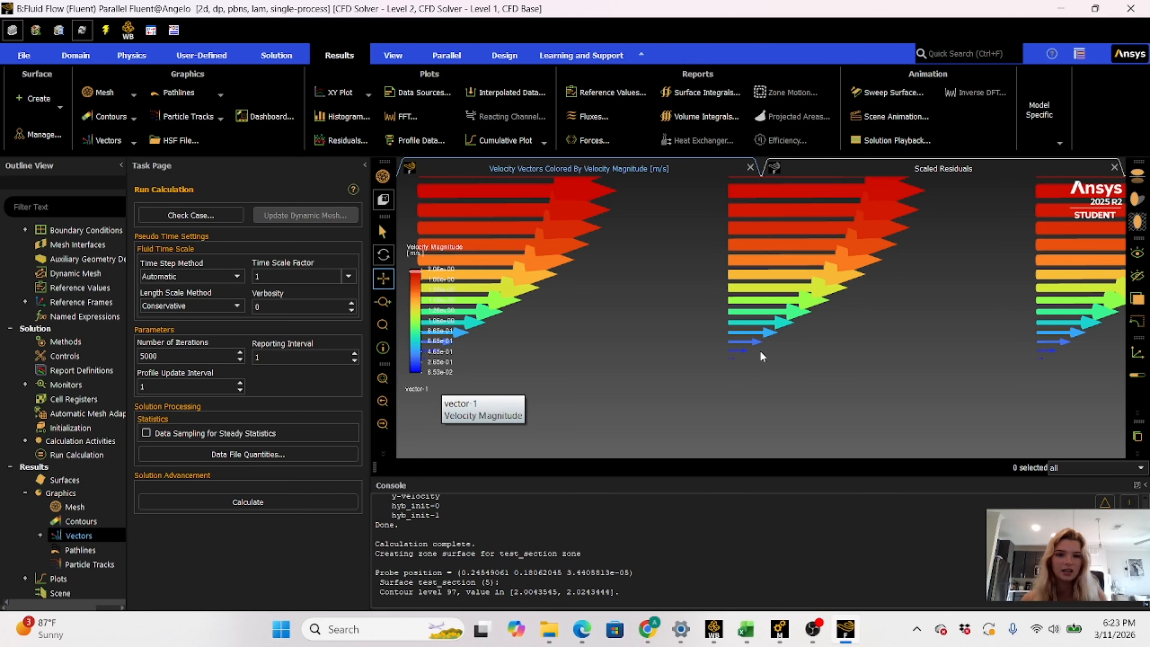
Examine how the near-wall velocity profiles develop along the flat plate from the inlet edge downstream
scroll(745, 376, down, 8)
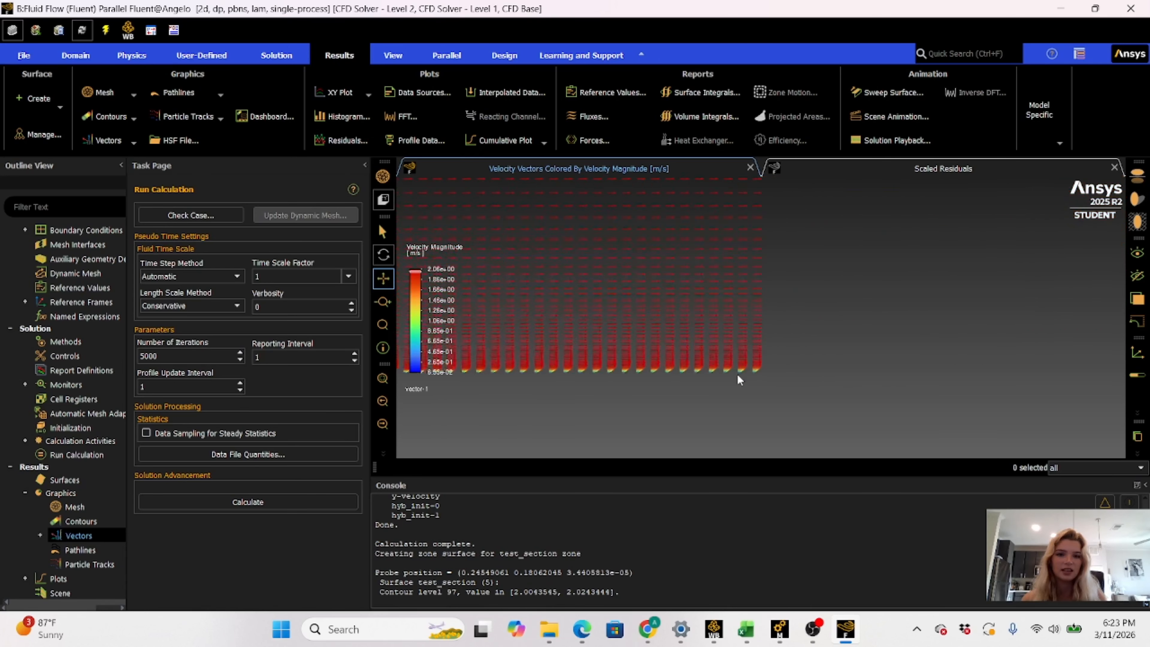
drag(597, 397, 712, 376)
scroll(559, 369, up, 8)
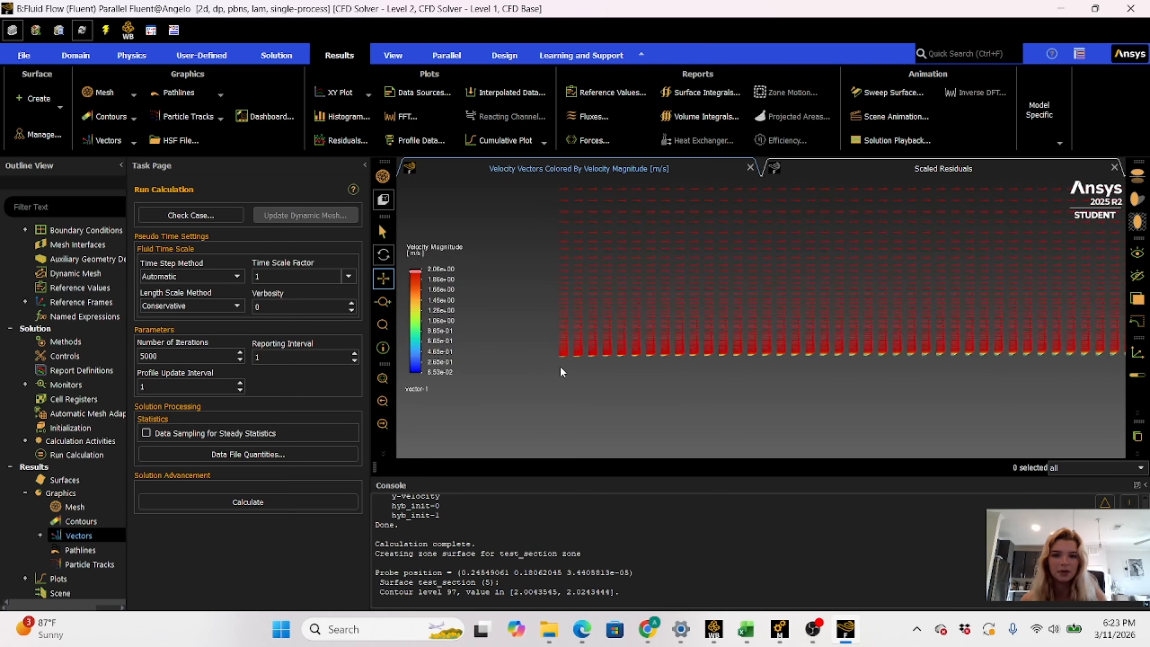
scroll(562, 369, up, 6)
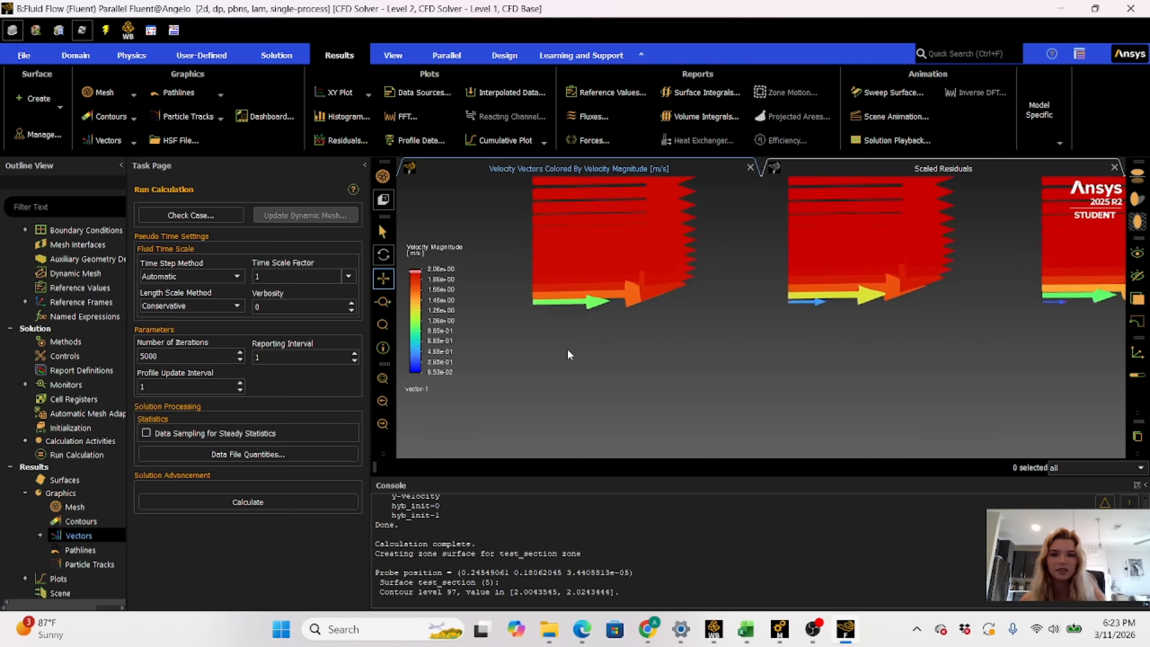
drag(776, 390, 565, 387)
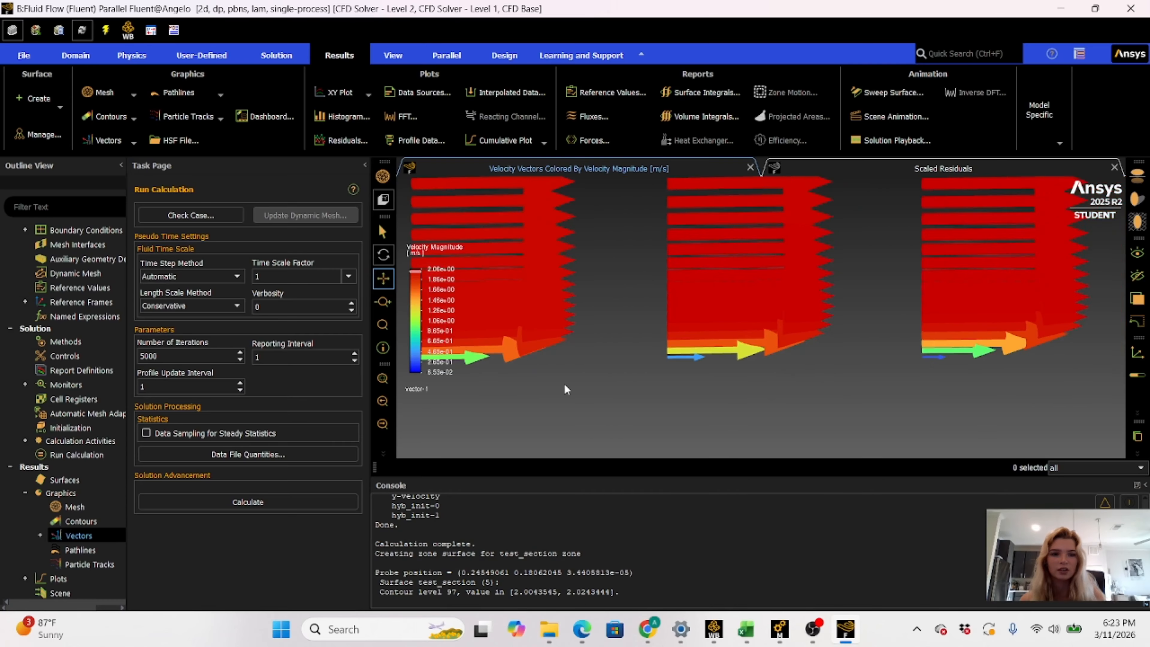
drag(882, 377, 404, 384)
drag(901, 361, 624, 355)
drag(1064, 365, 755, 358)
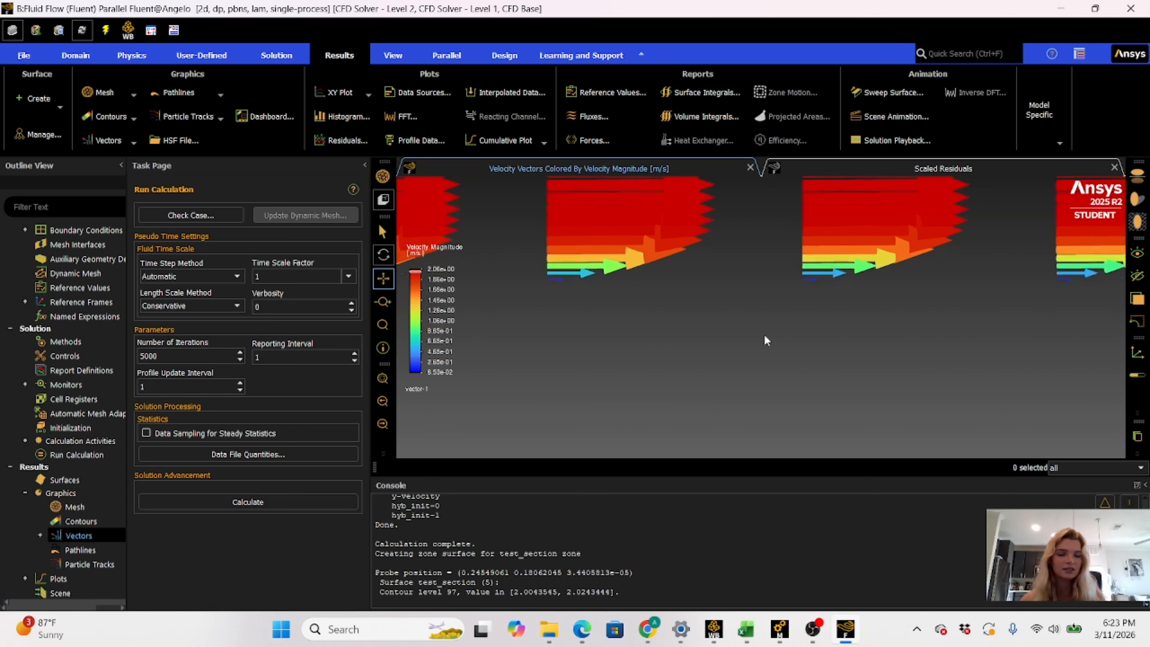
mouse_move(916, 330)
mouse_down()
mouse_move(734, 316)
mouse_move(650, 325)
mouse_up()
drag(909, 294, 858, 302)
scroll(845, 299, up, 3)
scroll(845, 301, down, 6)
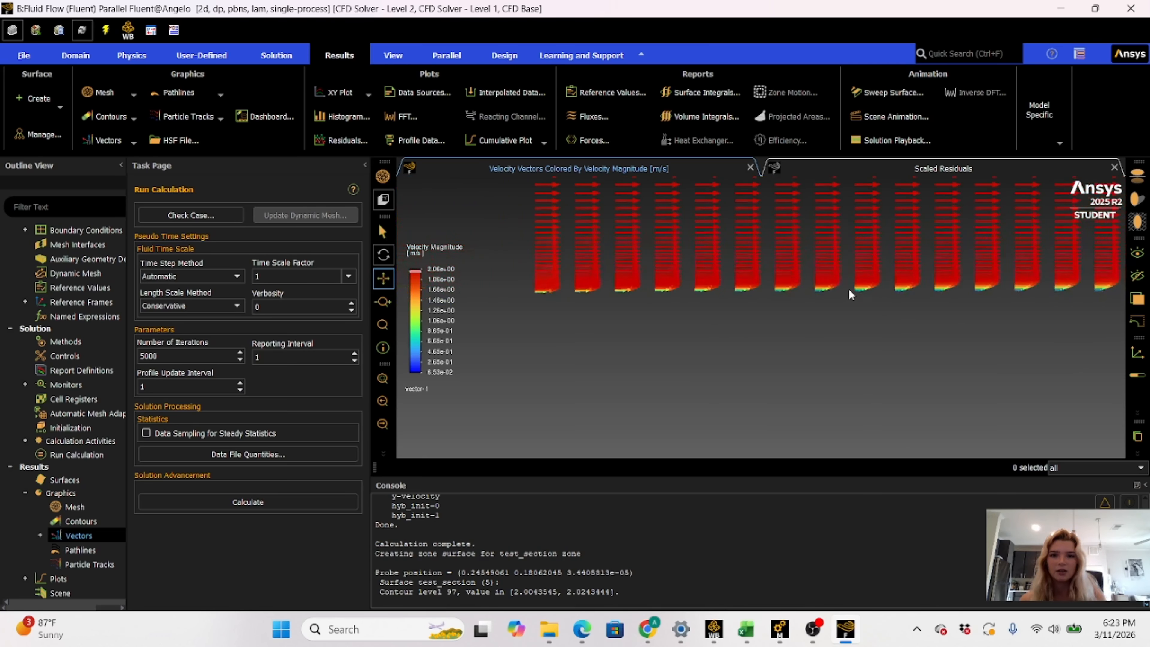
Create and display a filled contour plot of static pressure over the flow domain
click(80, 521)
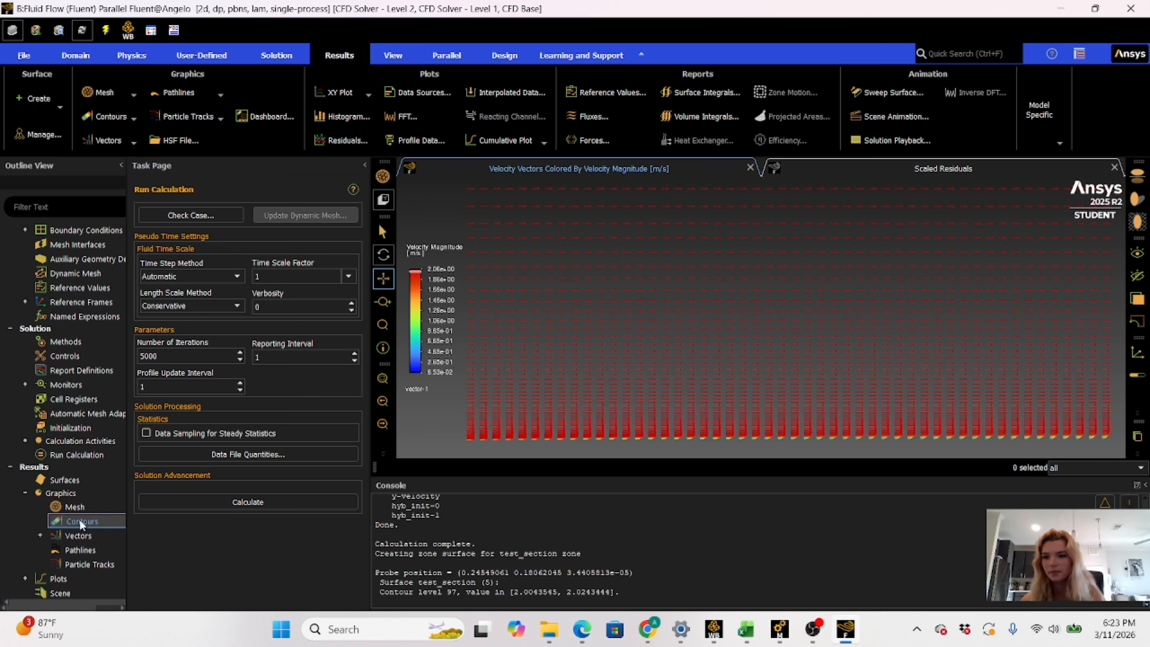
double_click(79, 521)
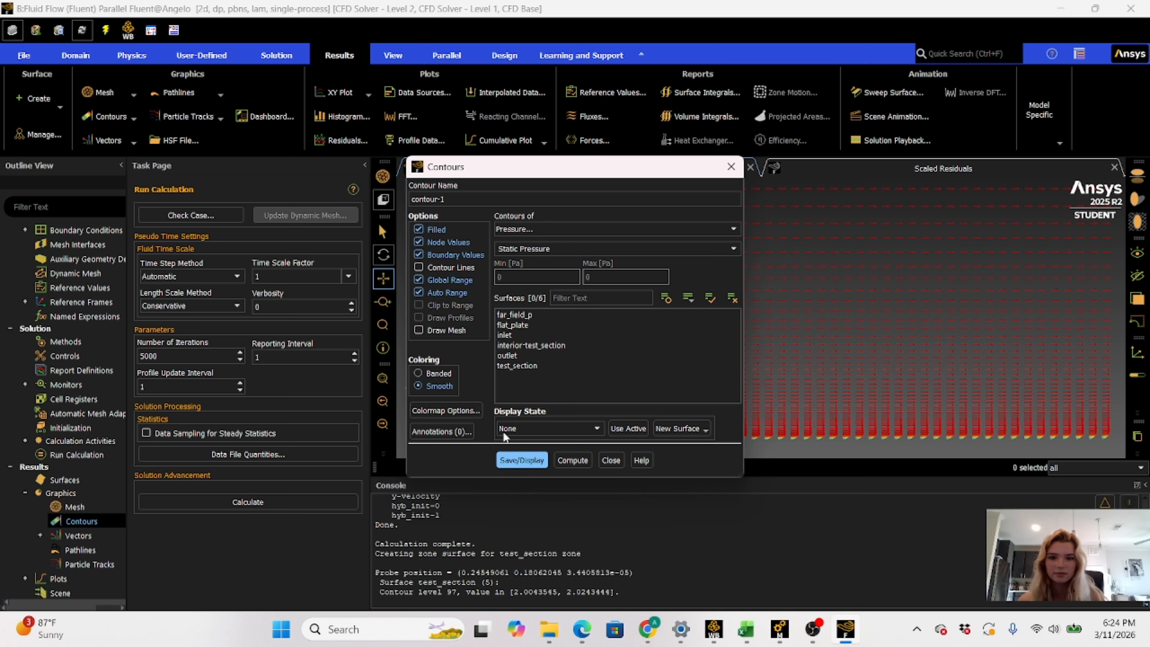
click(516, 460)
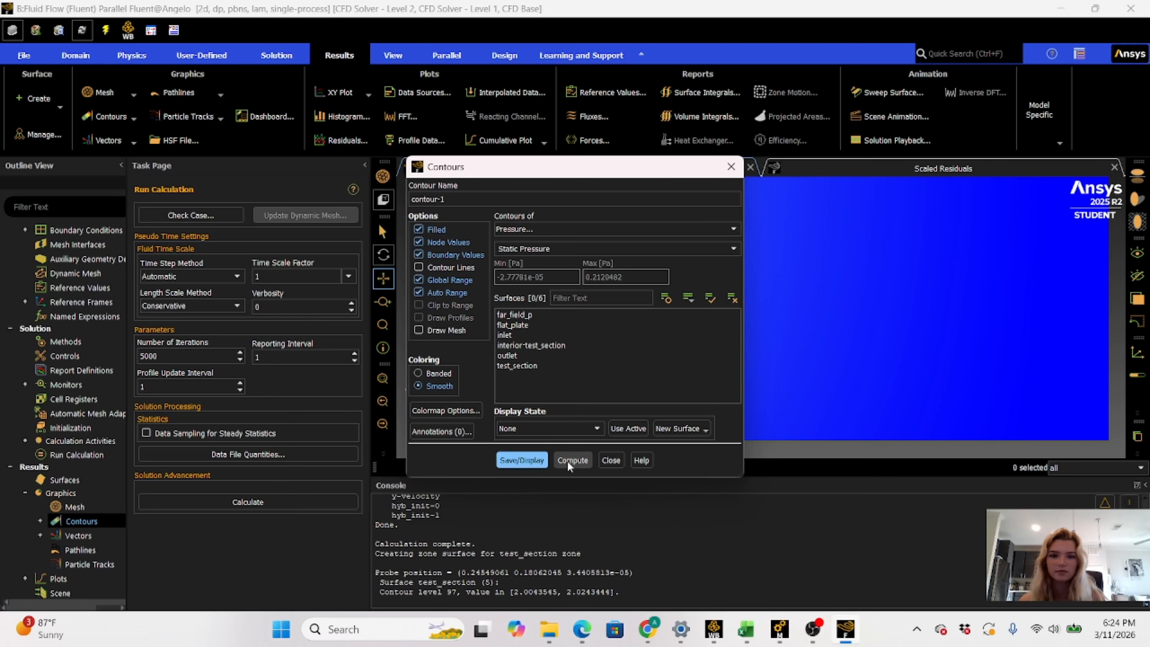
click(611, 460)
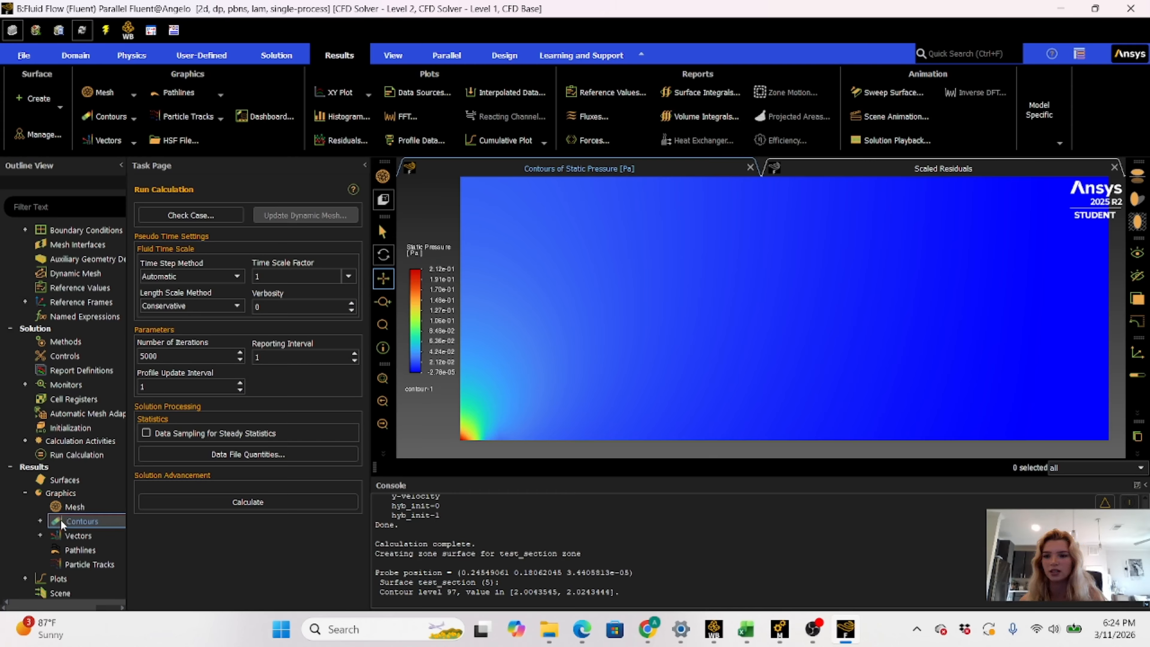
Add a second contour plot and display it with dynamic pressure as the pressure variable
click(40, 520)
right_click(96, 521)
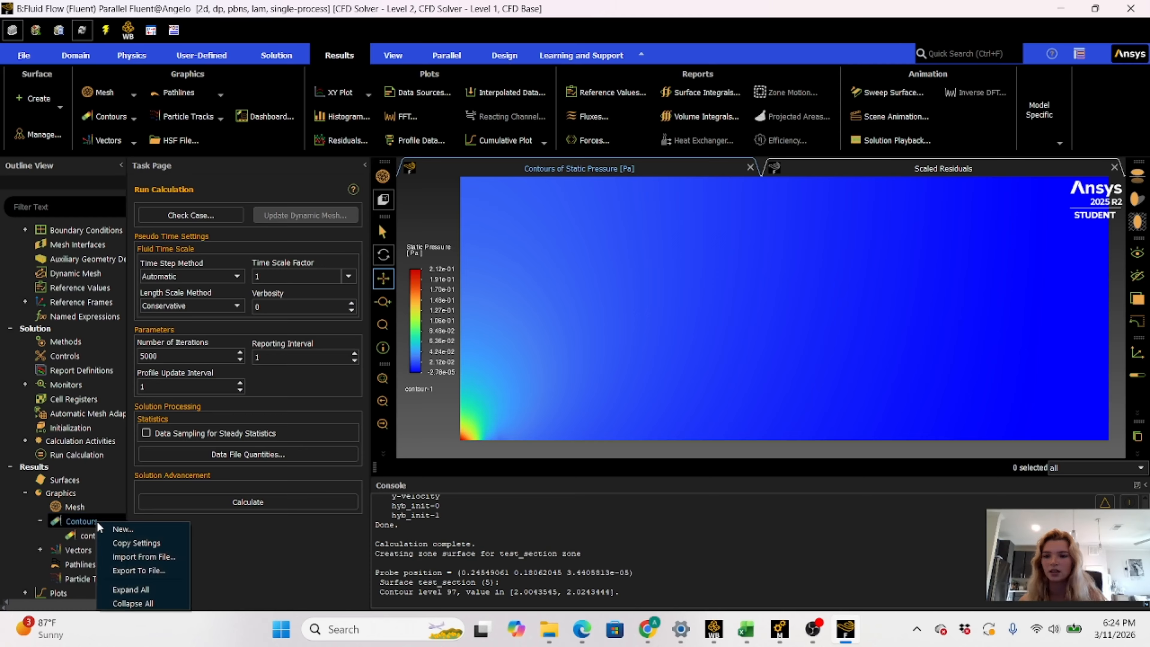
click(123, 529)
click(545, 248)
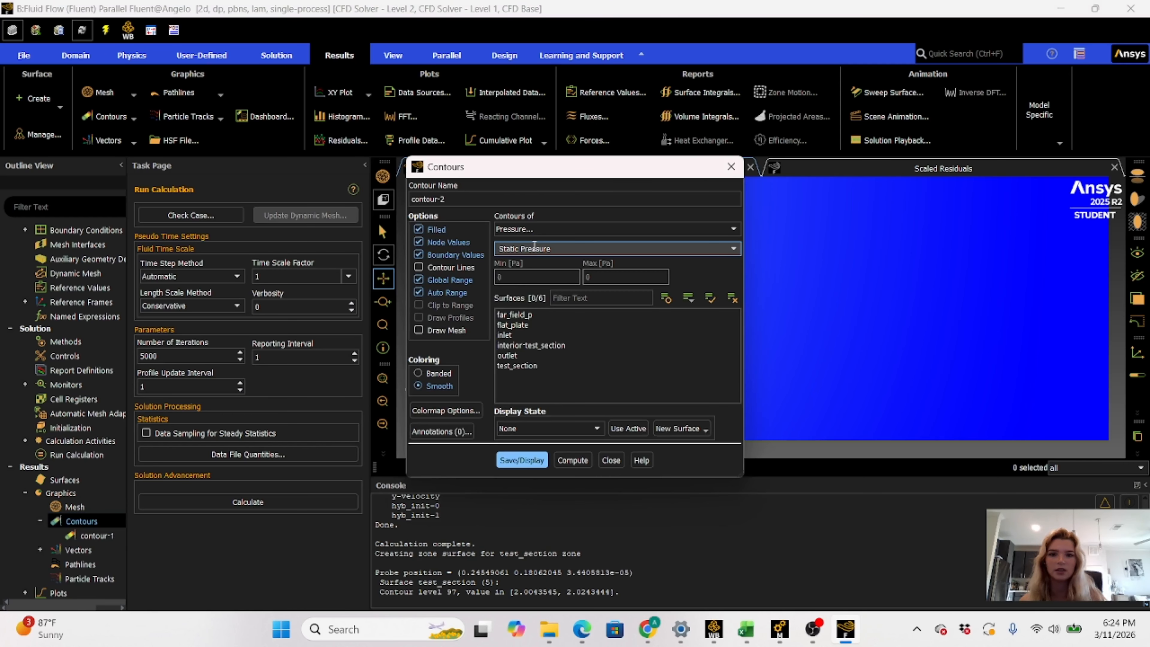
click(581, 249)
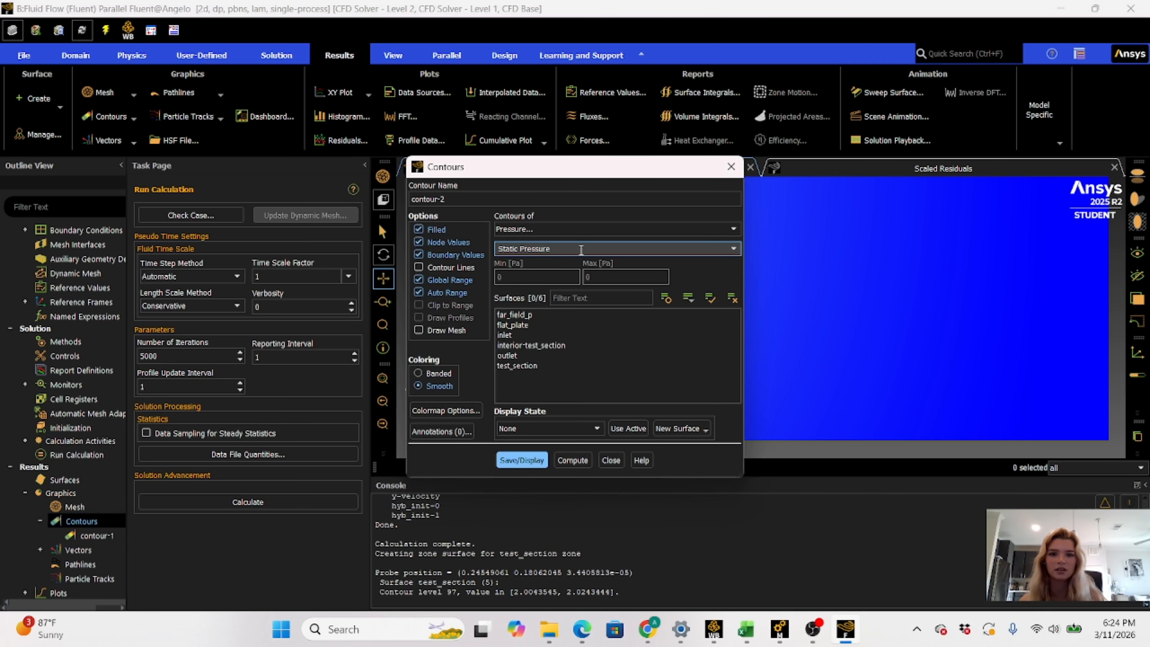
click(734, 251)
click(550, 282)
click(517, 451)
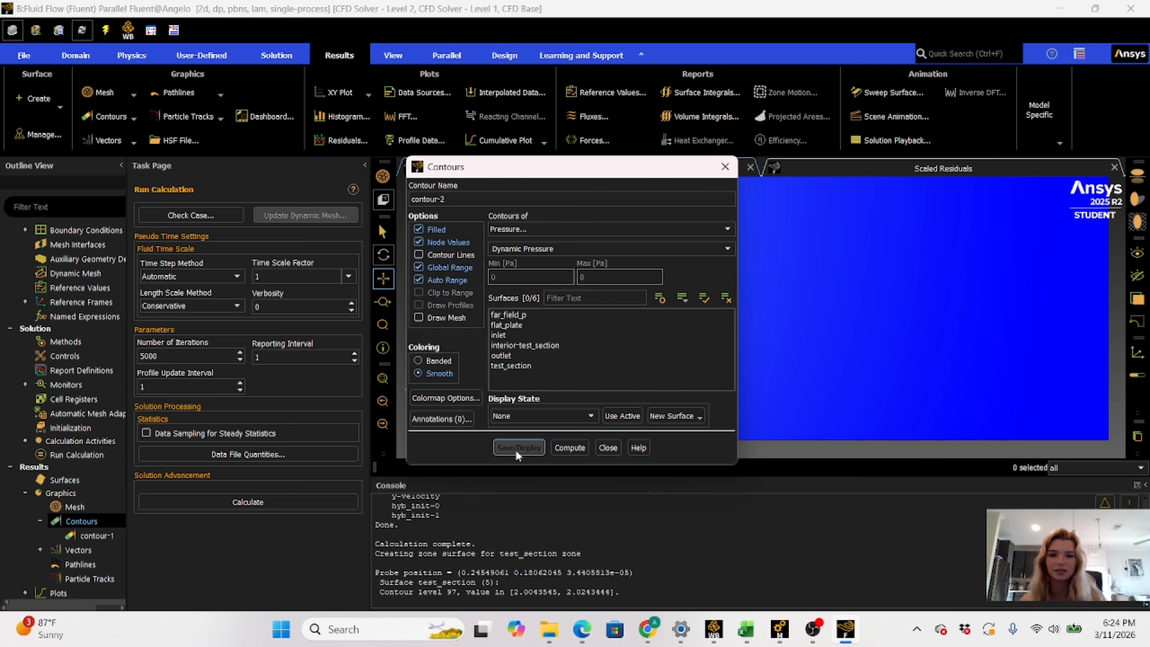
click(608, 448)
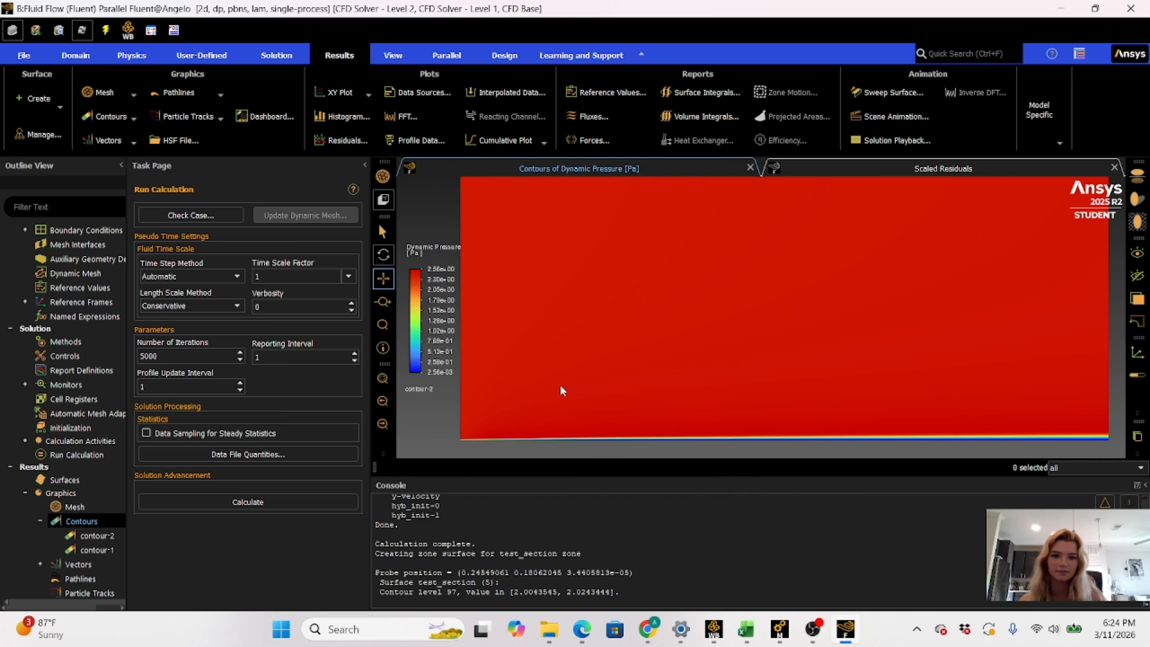
Examine the dynamic pressure contours close to the flat plate, following the wall downstream
scroll(943, 375, up, 1)
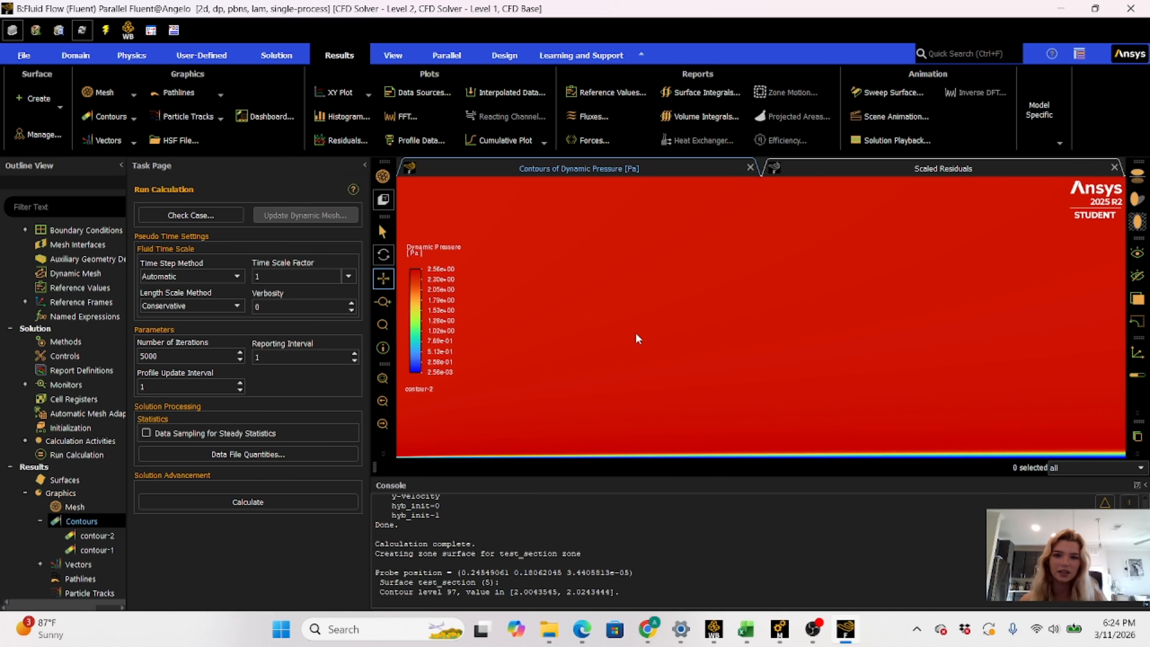
click(383, 279)
drag(931, 419, 754, 268)
scroll(779, 304, down, 4)
scroll(820, 307, up, 5)
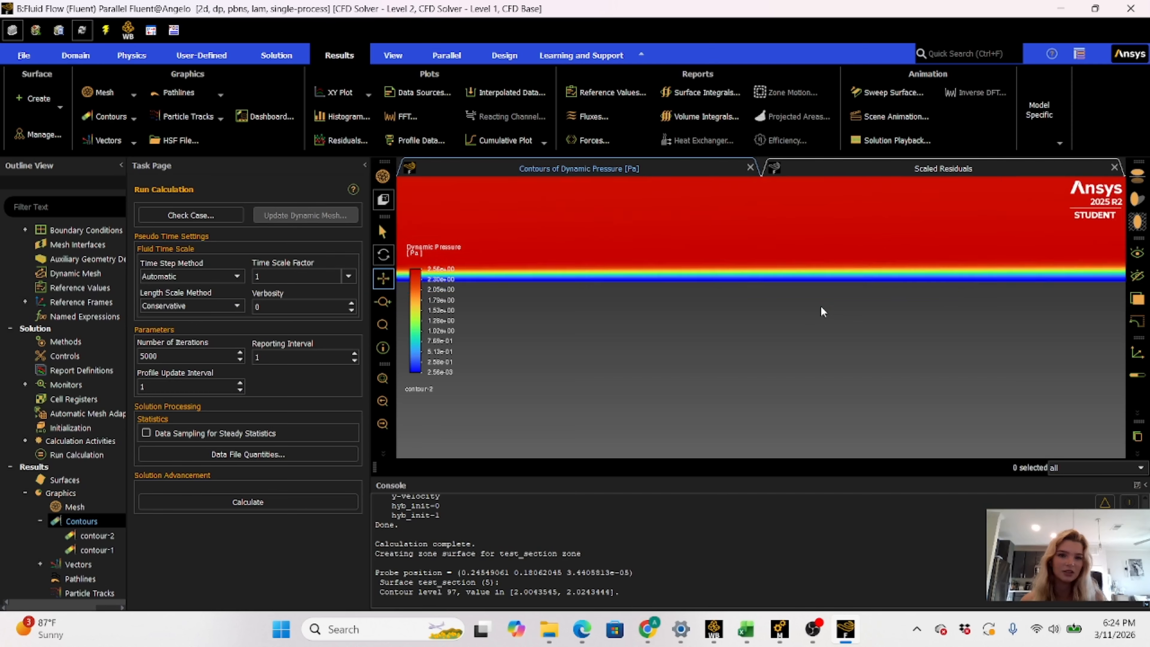
scroll(821, 307, up, 3)
drag(821, 281, 729, 333)
drag(880, 286, 761, 297)
drag(928, 253, 811, 277)
scroll(812, 288, up, 3)
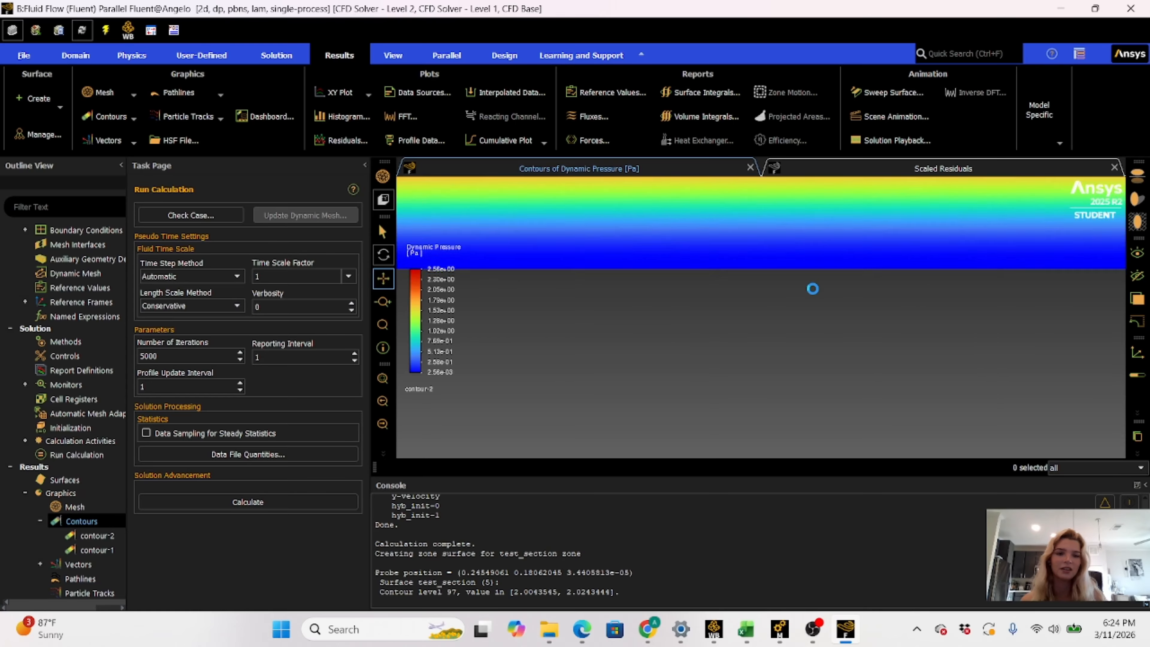
Compare the near-wall dynamic pressure layer at the plate's inlet edge with that at the outlet end, finishing with the whole domain in view
scroll(812, 288, down, 8)
drag(661, 307, 904, 286)
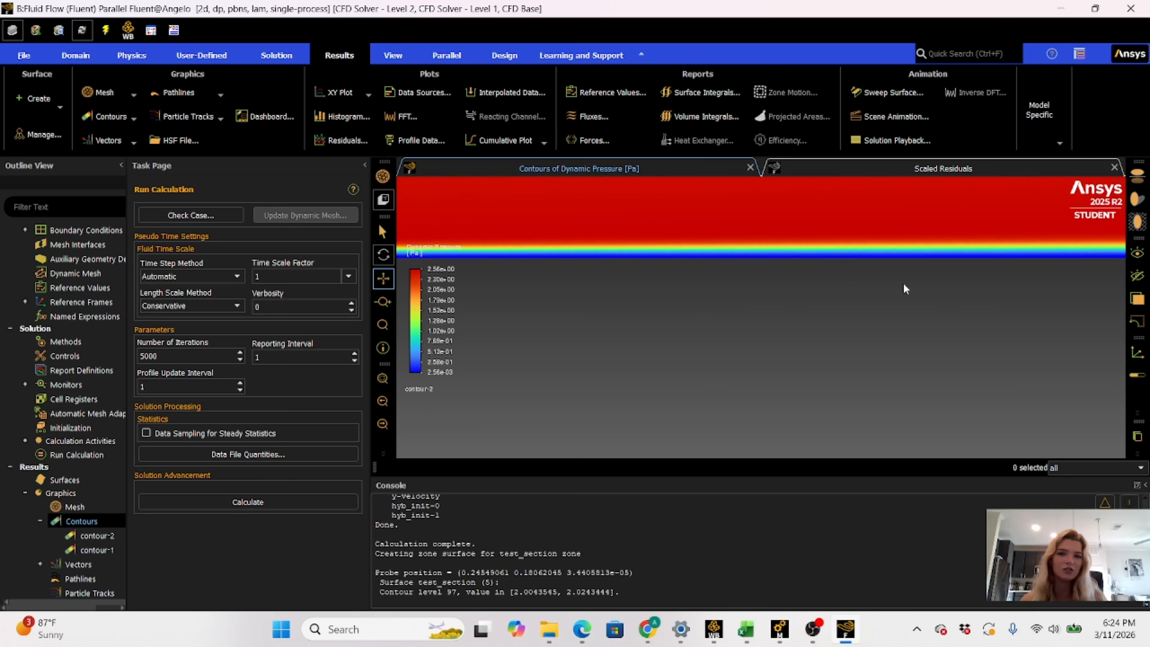
drag(590, 298, 867, 275)
drag(792, 288, 761, 365)
scroll(557, 378, down, 5)
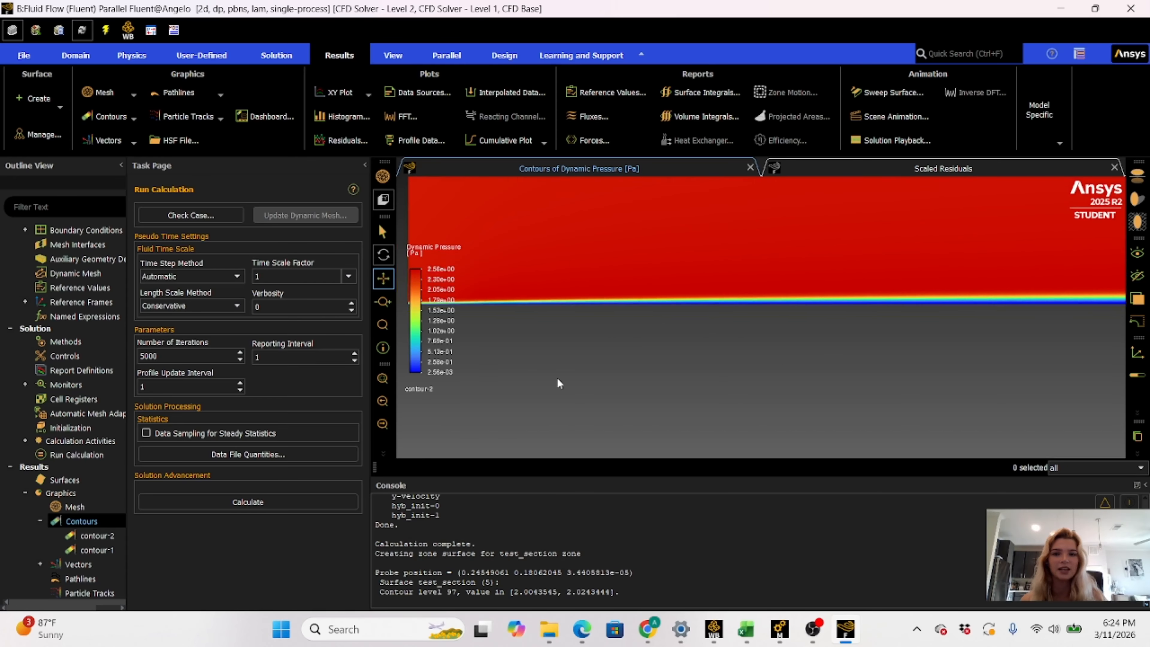
scroll(500, 341, up, 5)
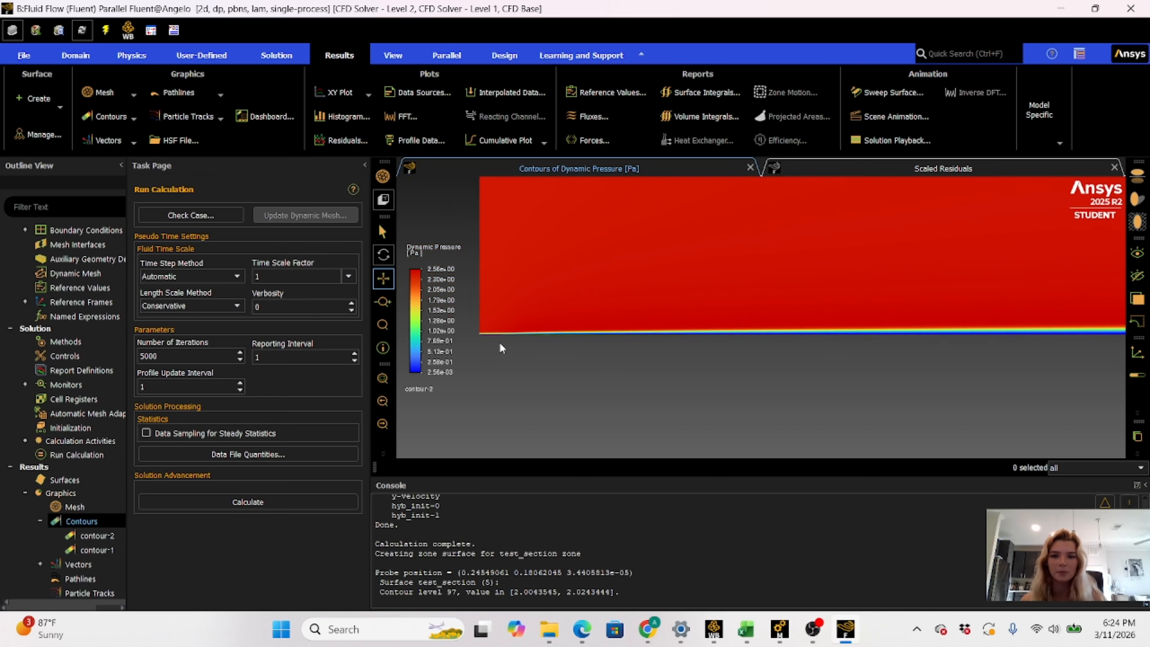
drag(501, 340, 778, 323)
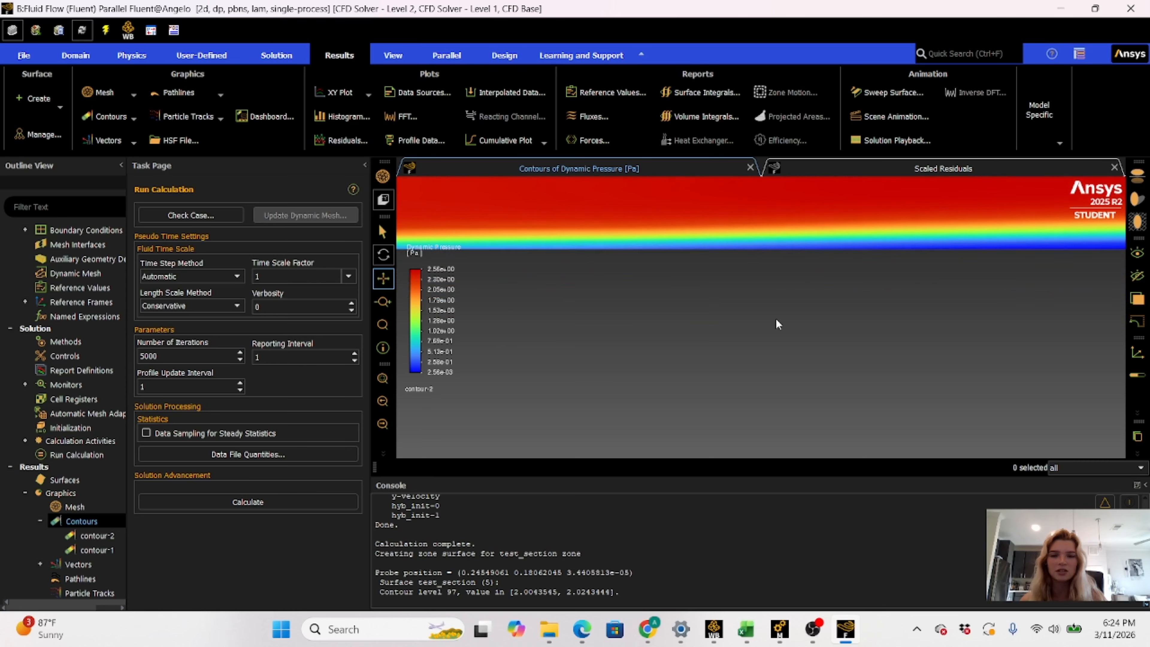
scroll(534, 295, up, 2)
drag(610, 306, 639, 317)
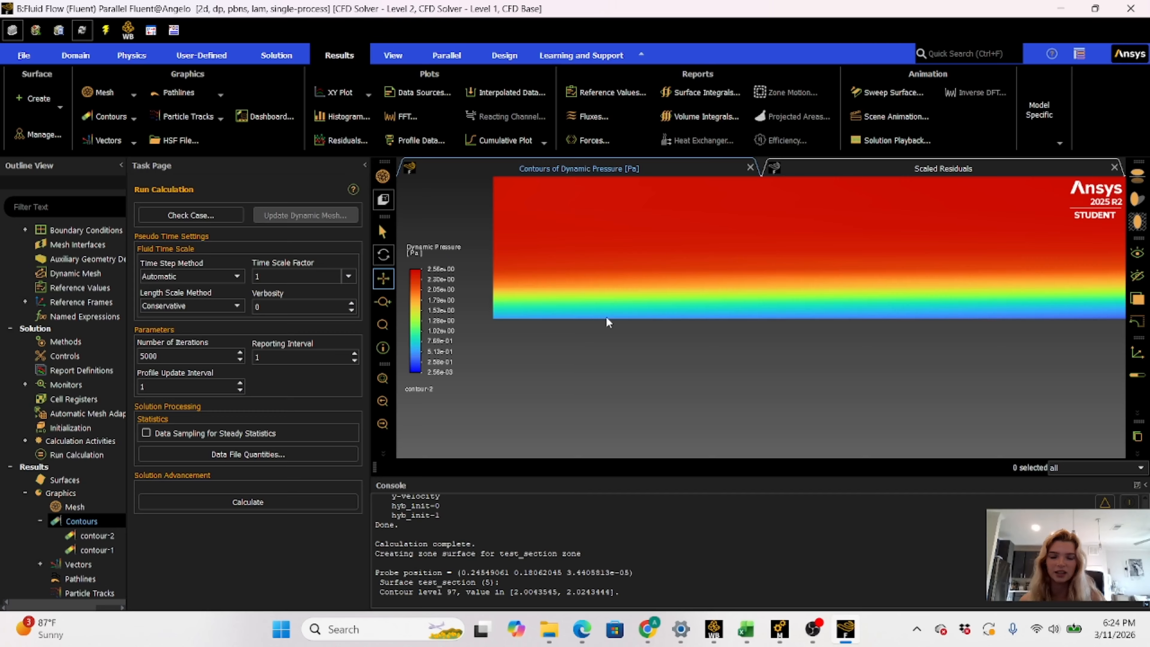
drag(641, 353, 875, 358)
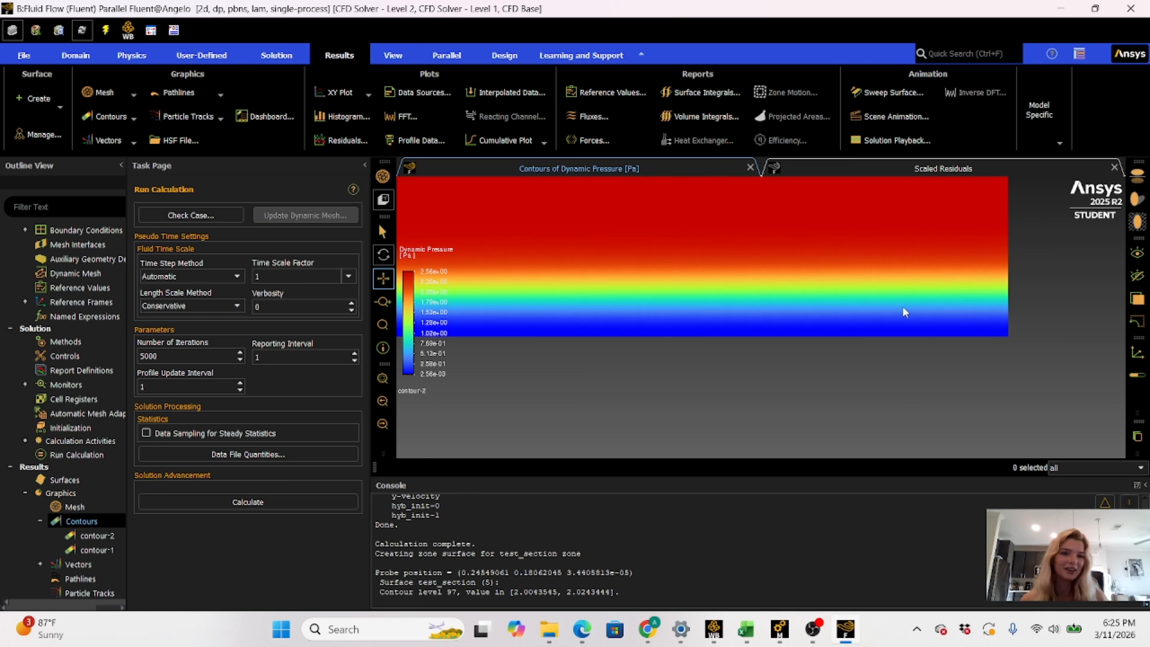
drag(904, 311, 963, 362)
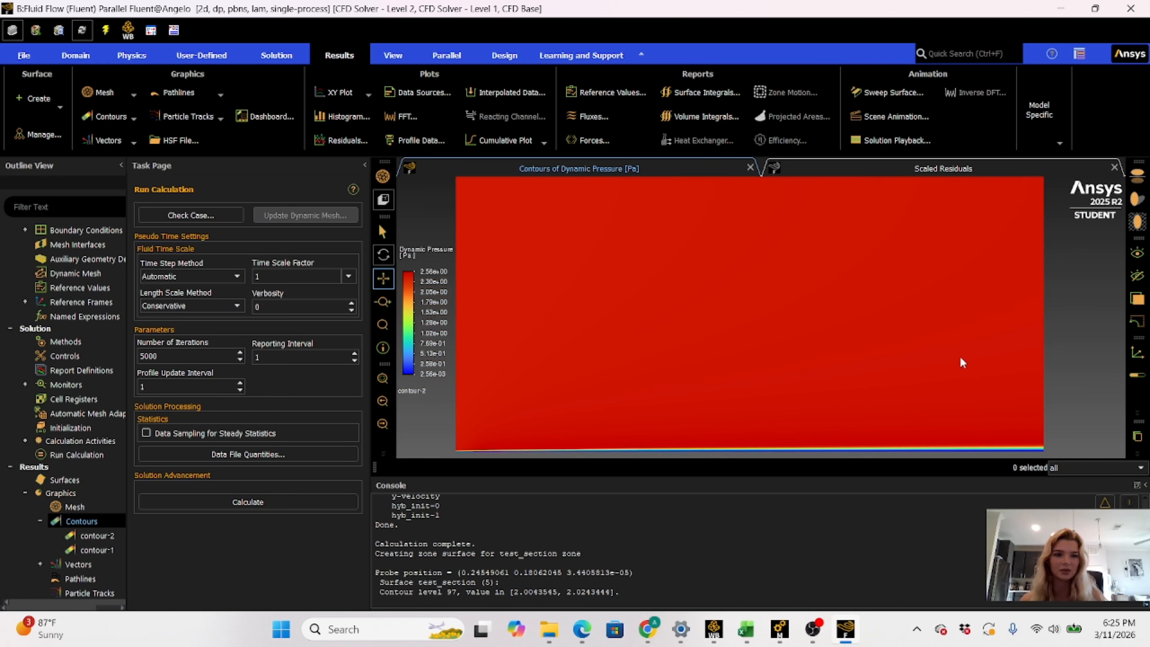
scroll(962, 363, down, 2)
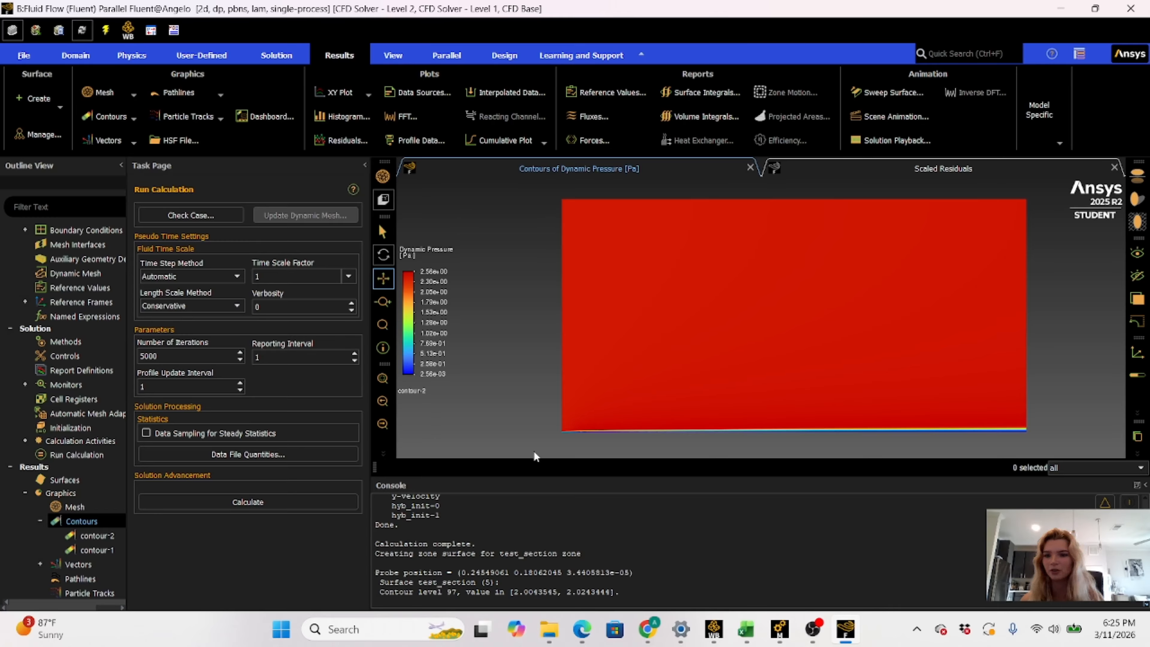
Add a third contour plot and display it with total pressure as the pressure variable
right_click(66, 522)
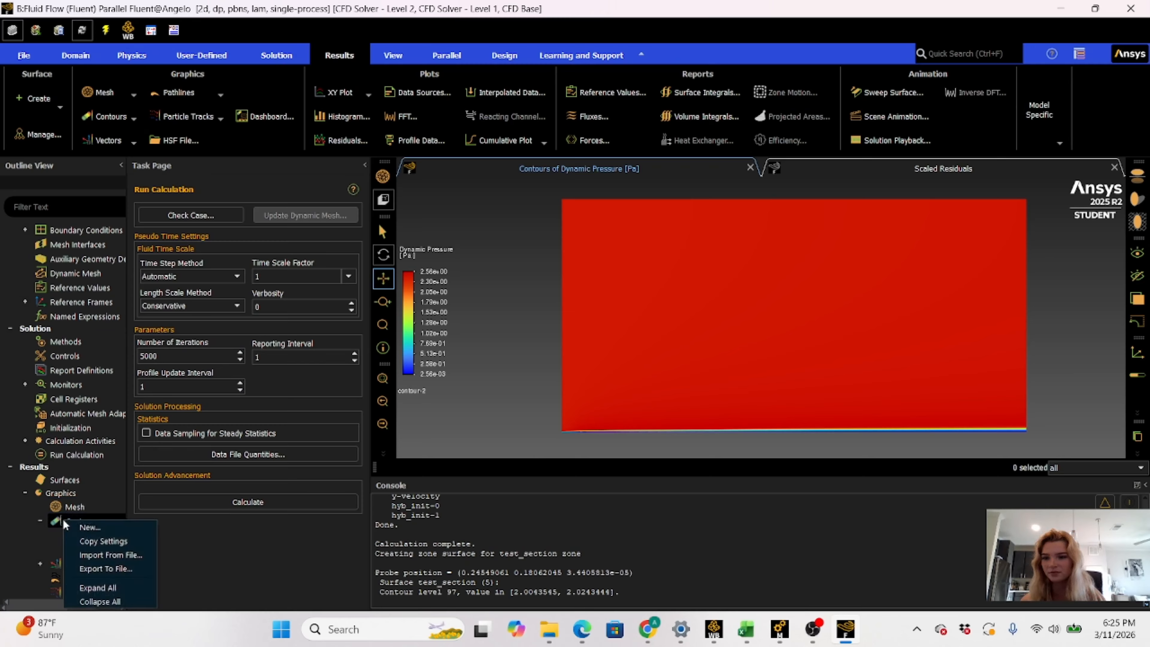
click(90, 528)
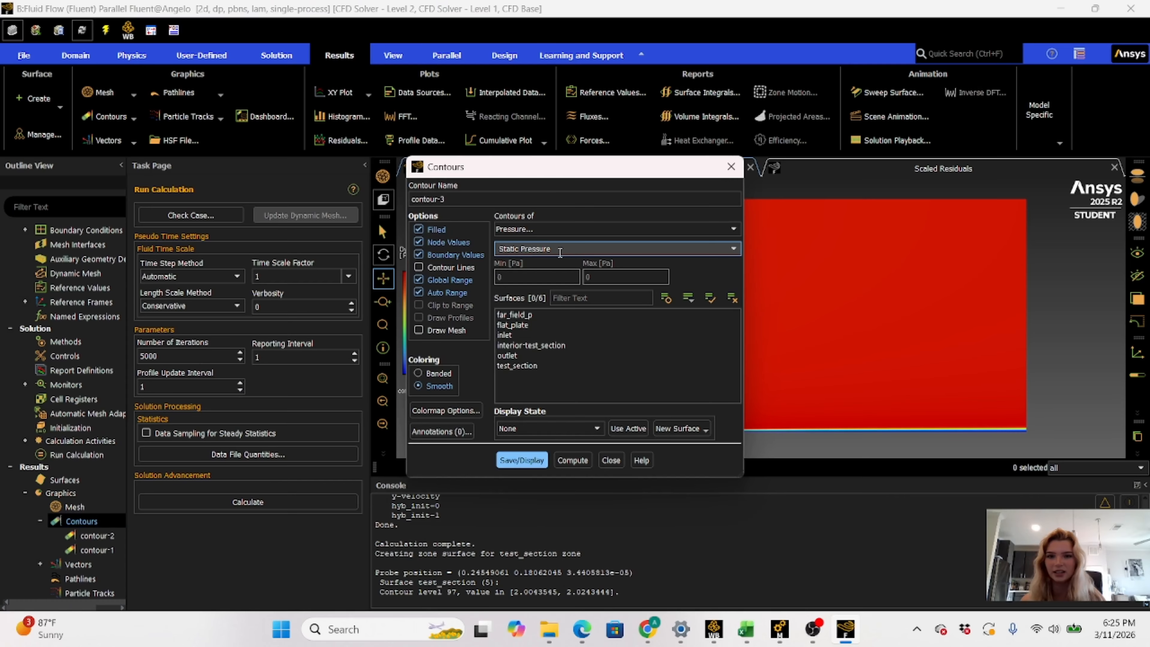
click(576, 249)
click(733, 248)
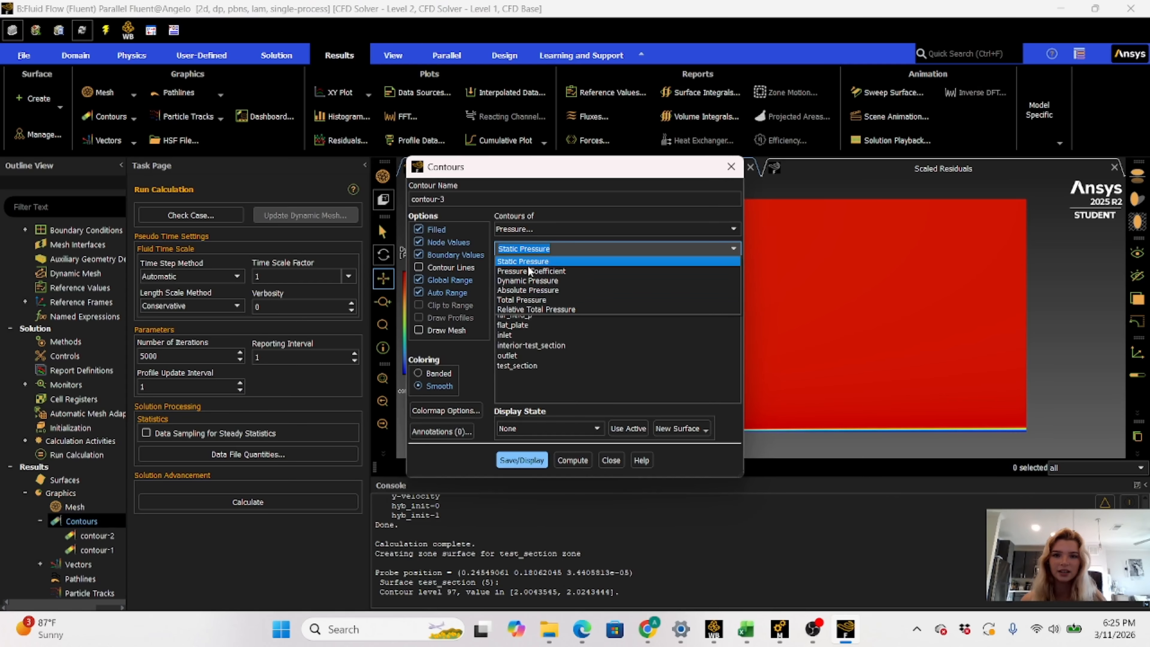
click(533, 300)
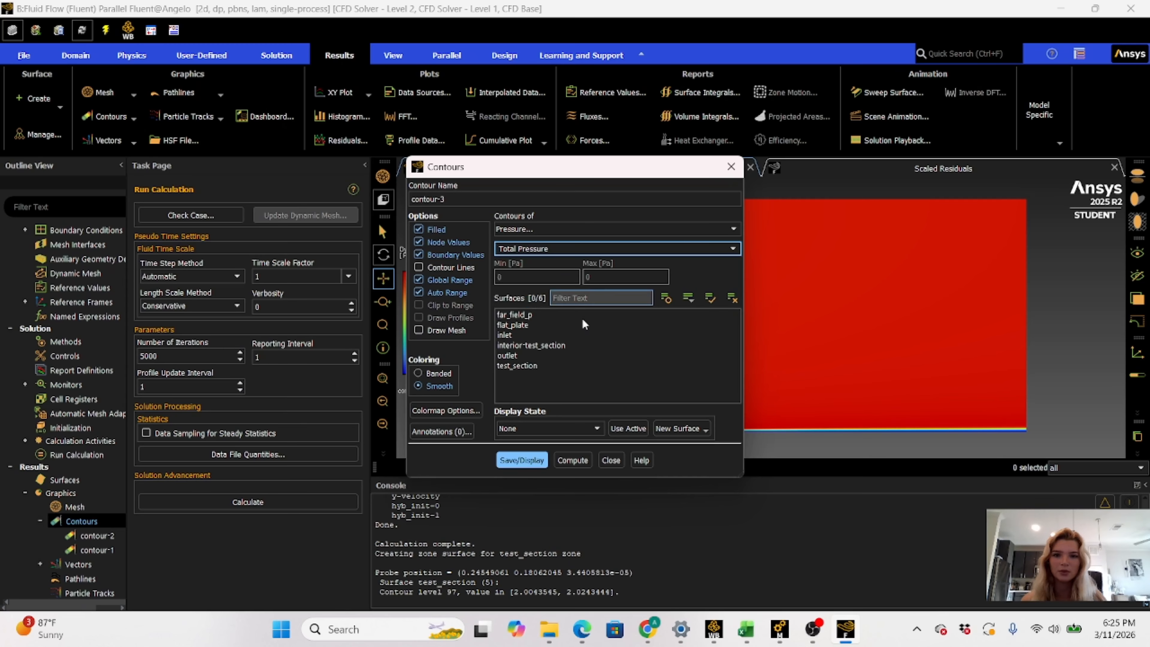
click(526, 461)
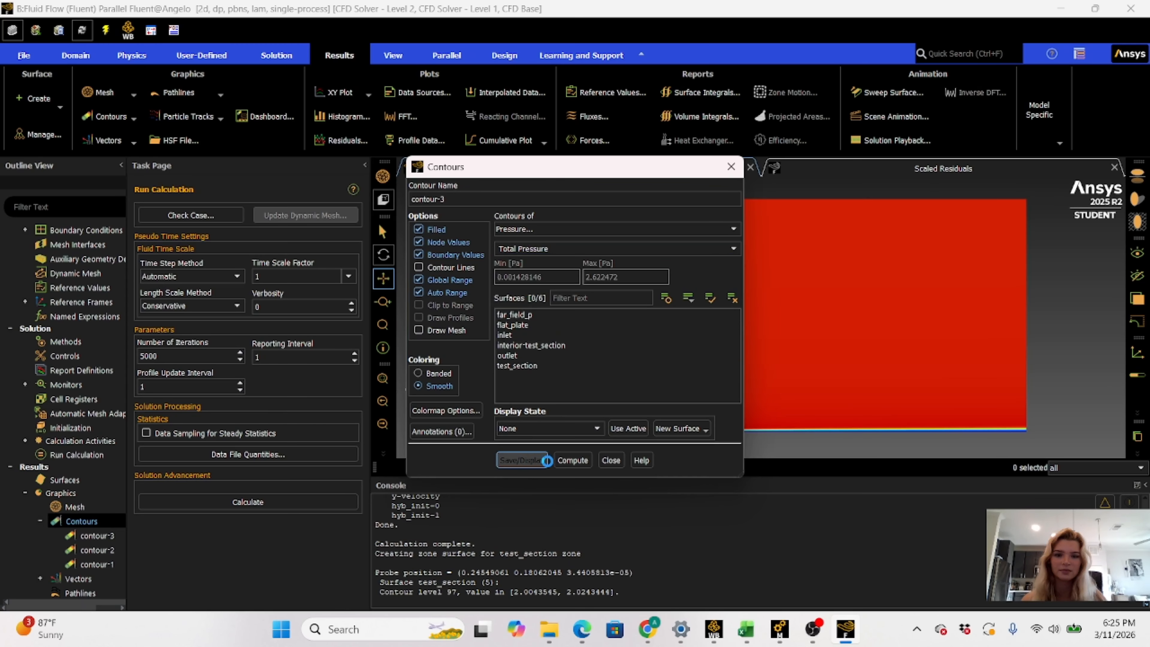
click(610, 461)
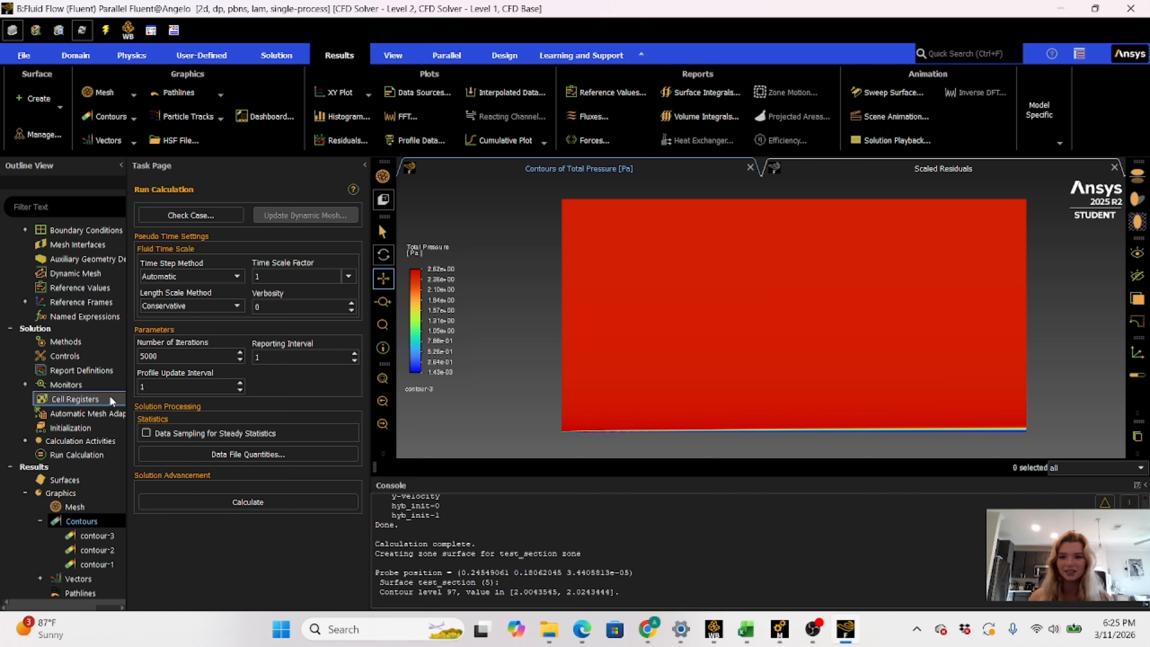
Add a fourth contour plot and display it with velocity magnitude as the contoured variable
right_click(80, 522)
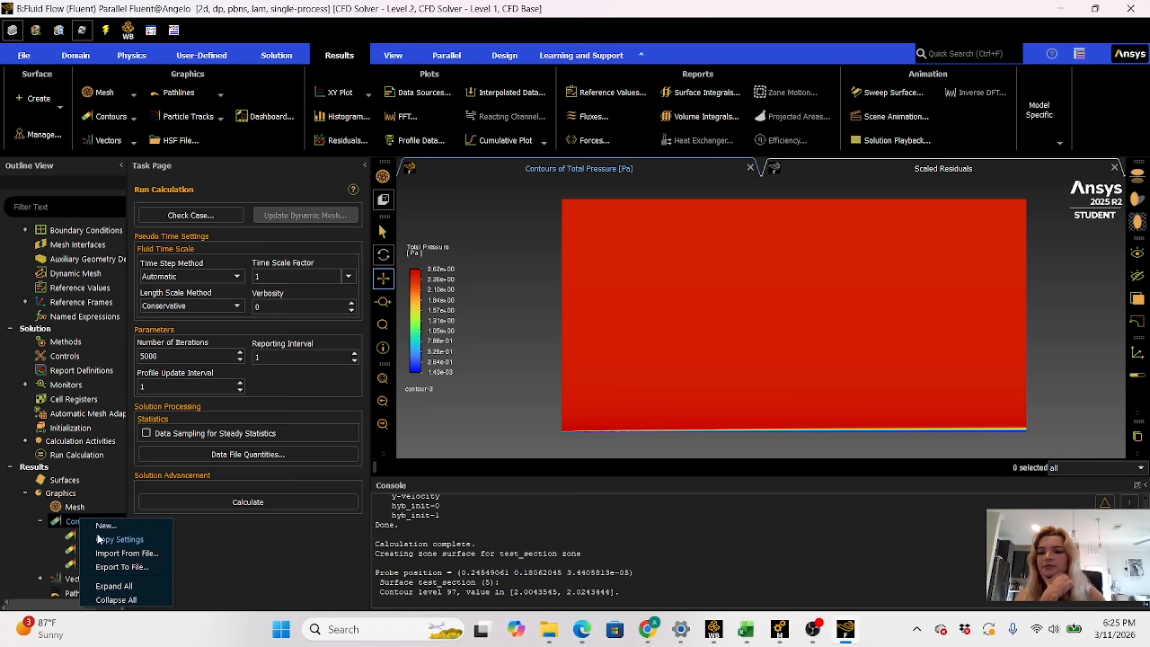
click(100, 526)
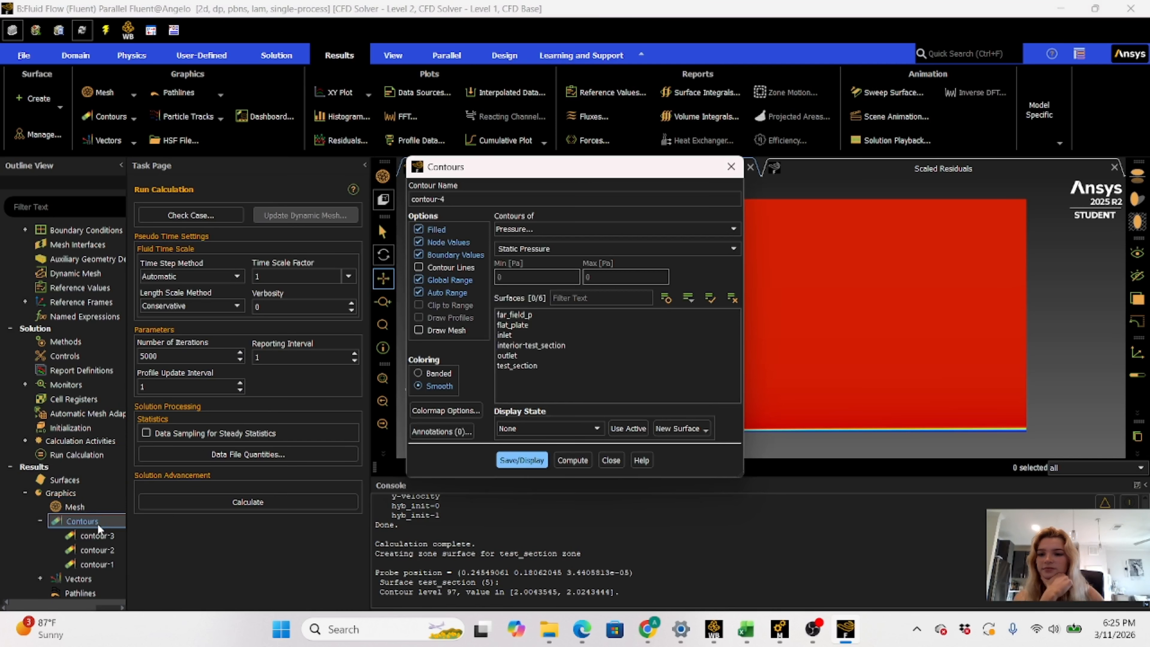
click(607, 230)
click(532, 261)
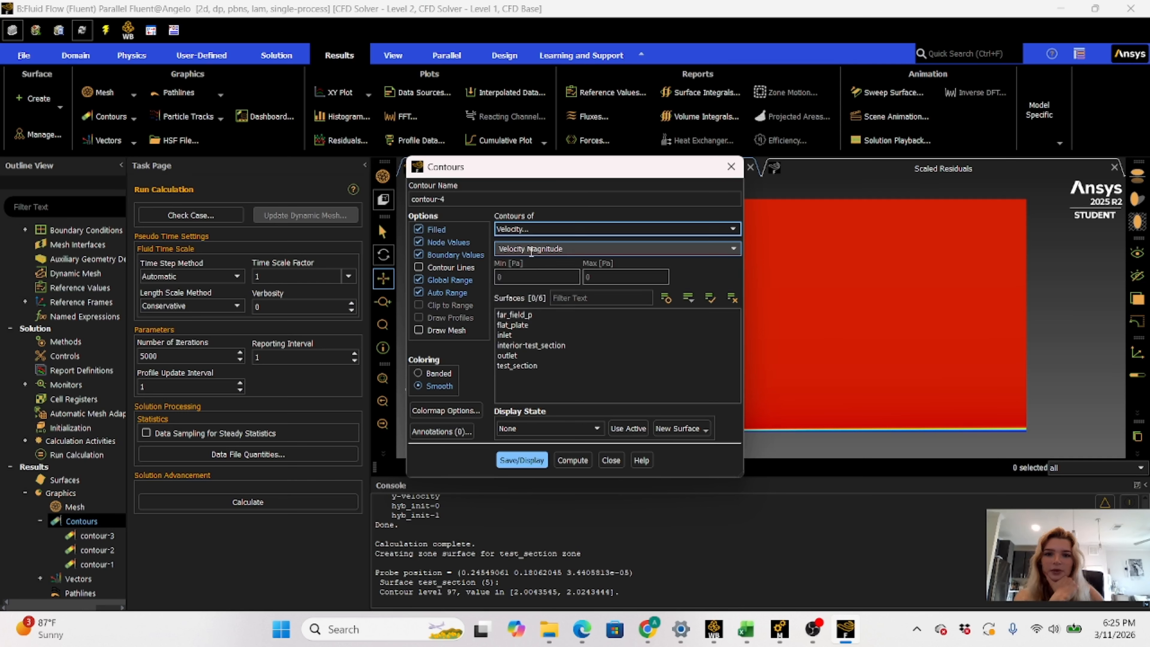
click(733, 249)
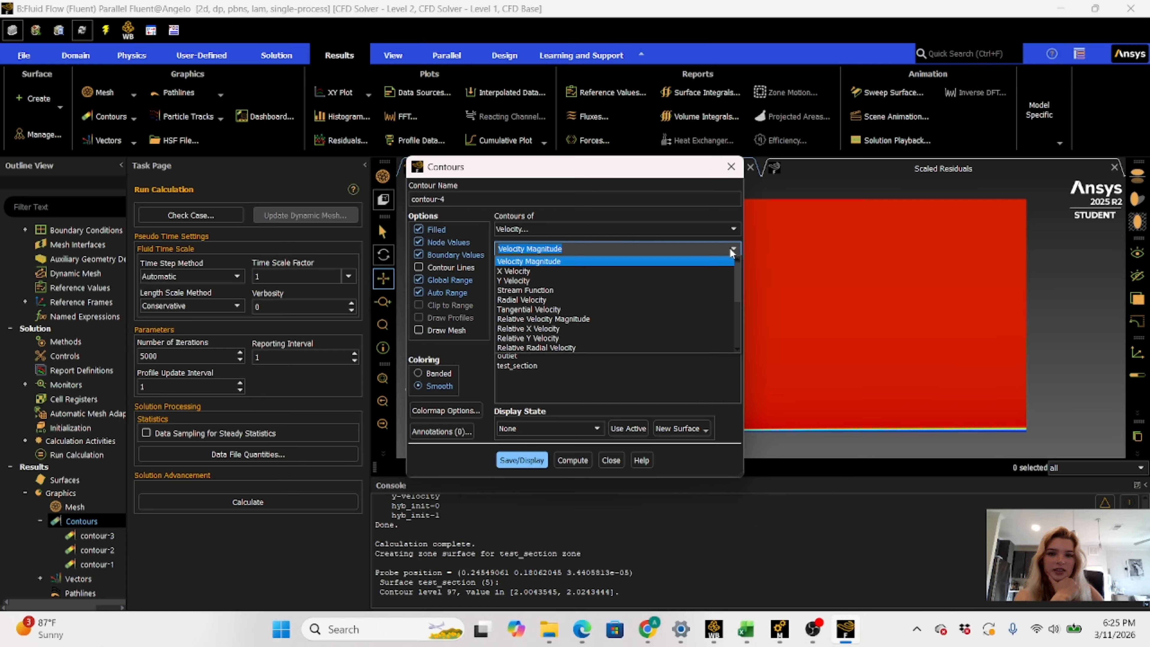
click(732, 250)
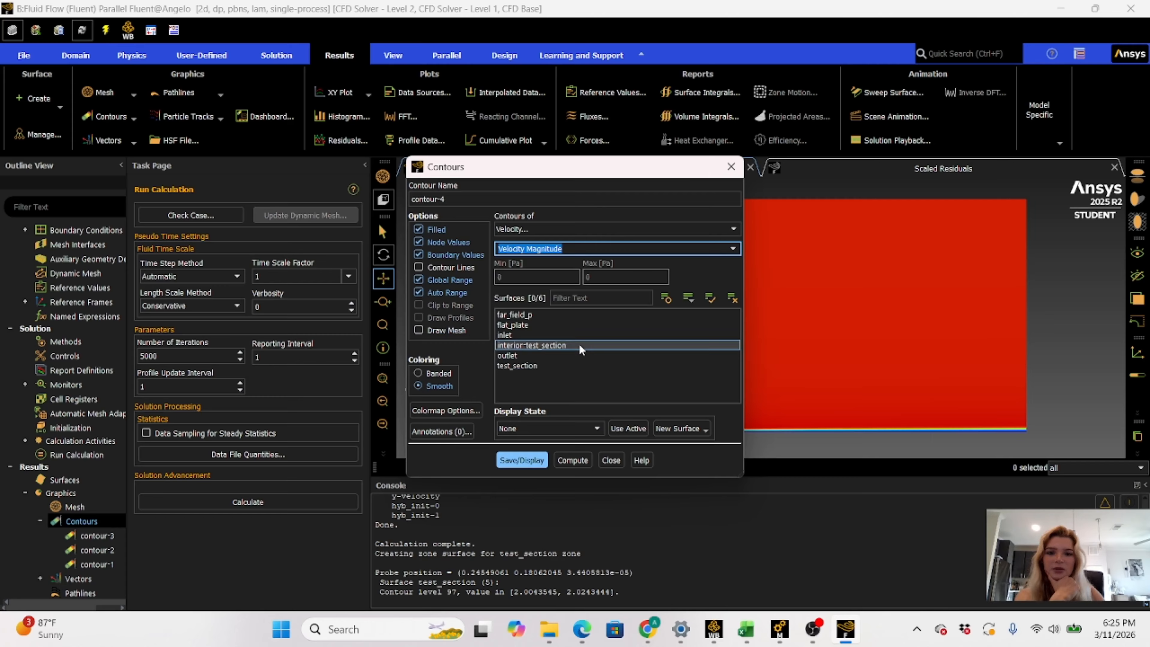
click(522, 460)
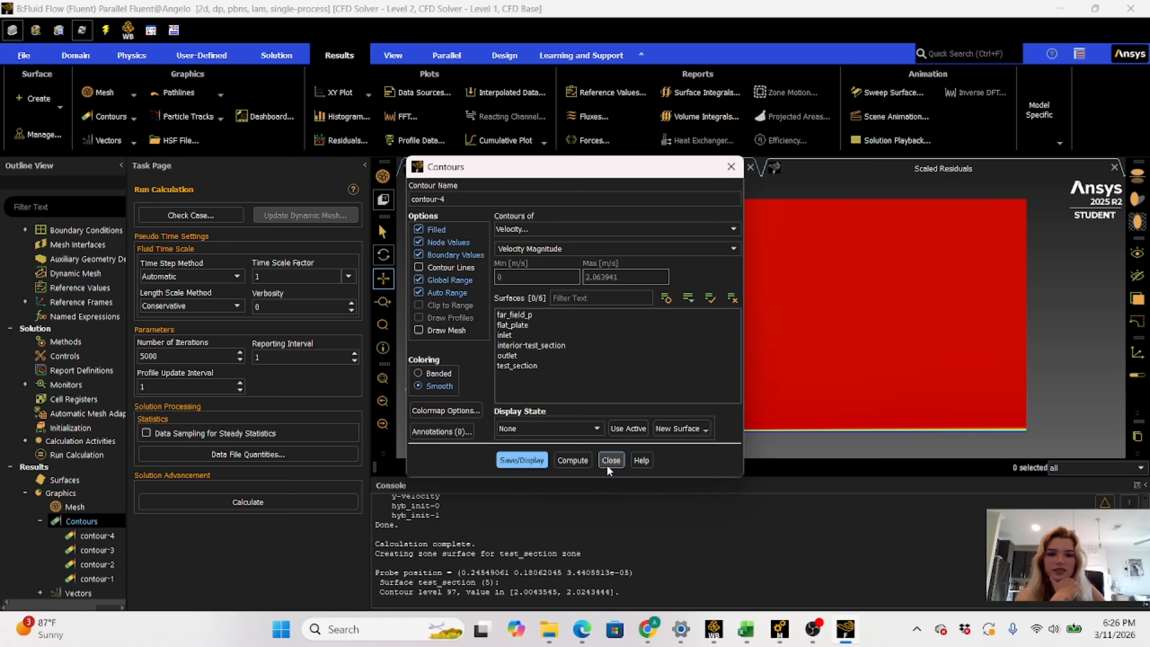
click(612, 461)
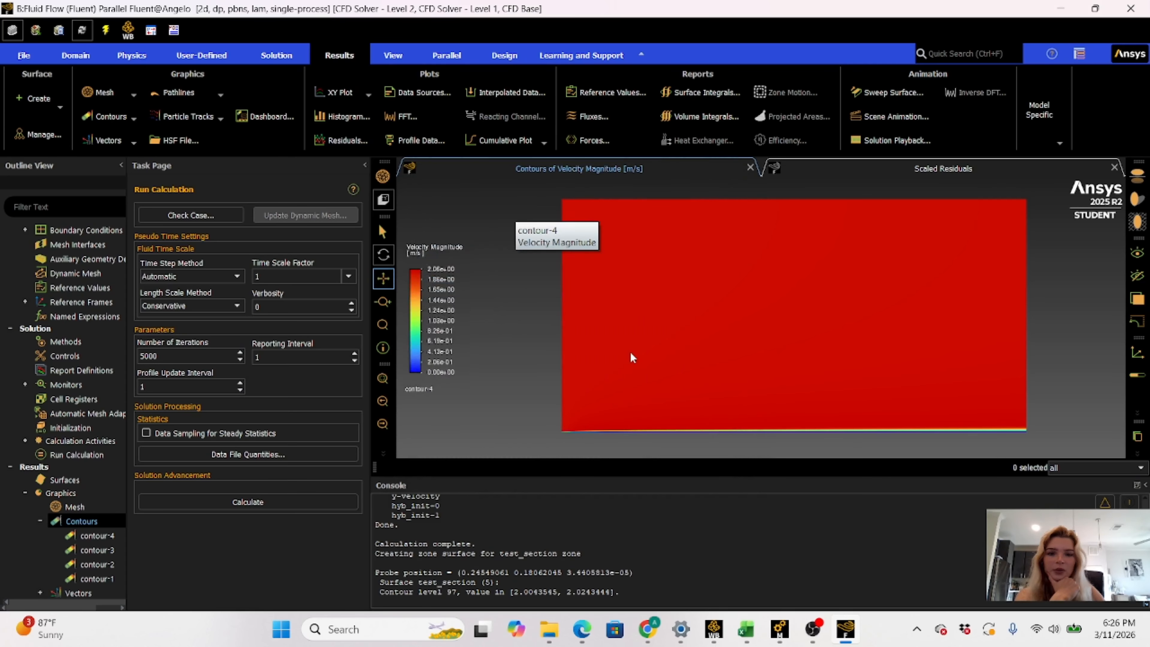
List the saved vector plots and redisplay the static pressure contour plot, contour-1
scroll(50, 490, down, 3)
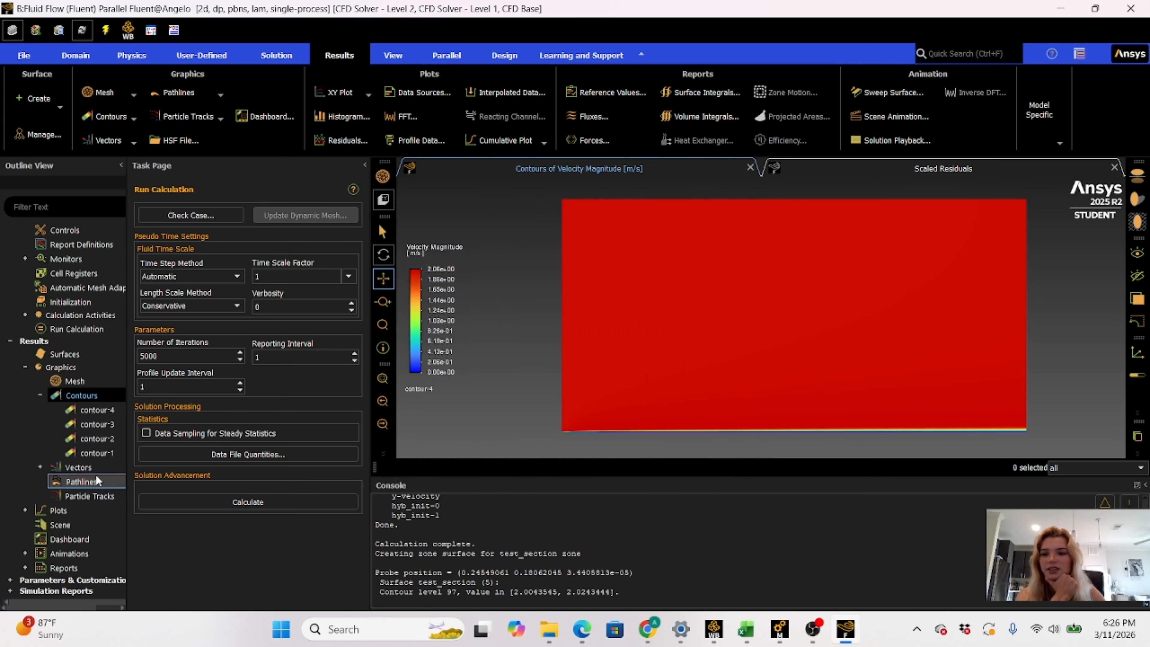
click(40, 467)
double_click(97, 453)
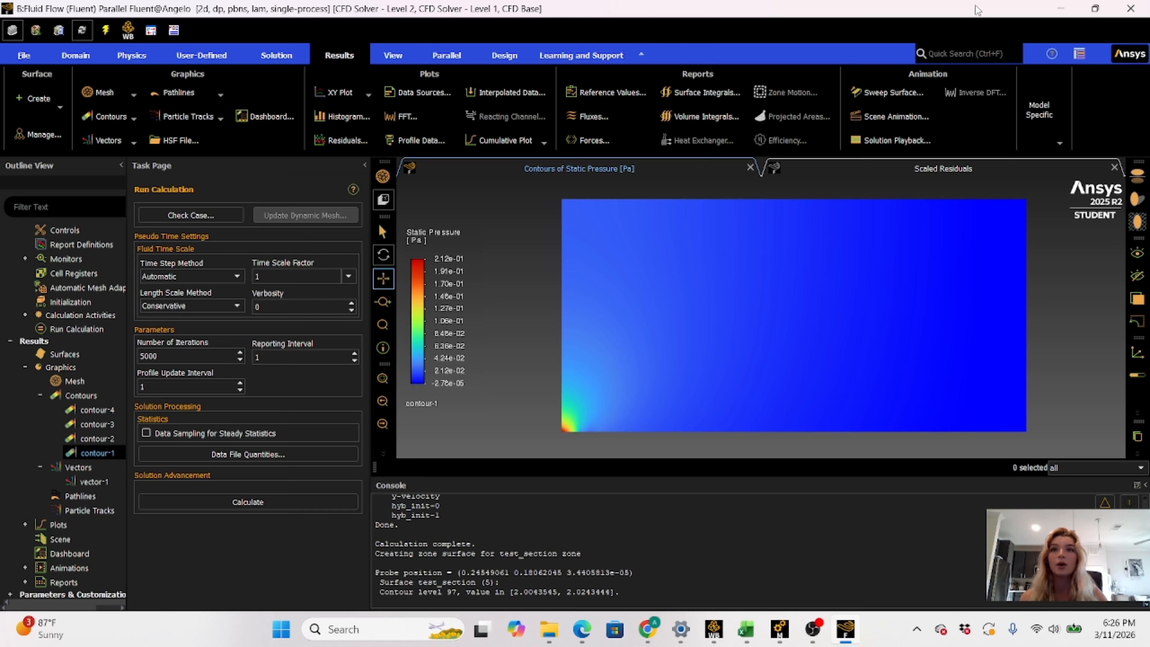
Switch from Fluent to the Workbench project and open the Results of the second Fluid Flow (Fluent) system for post-processing
right_click(1065, 10)
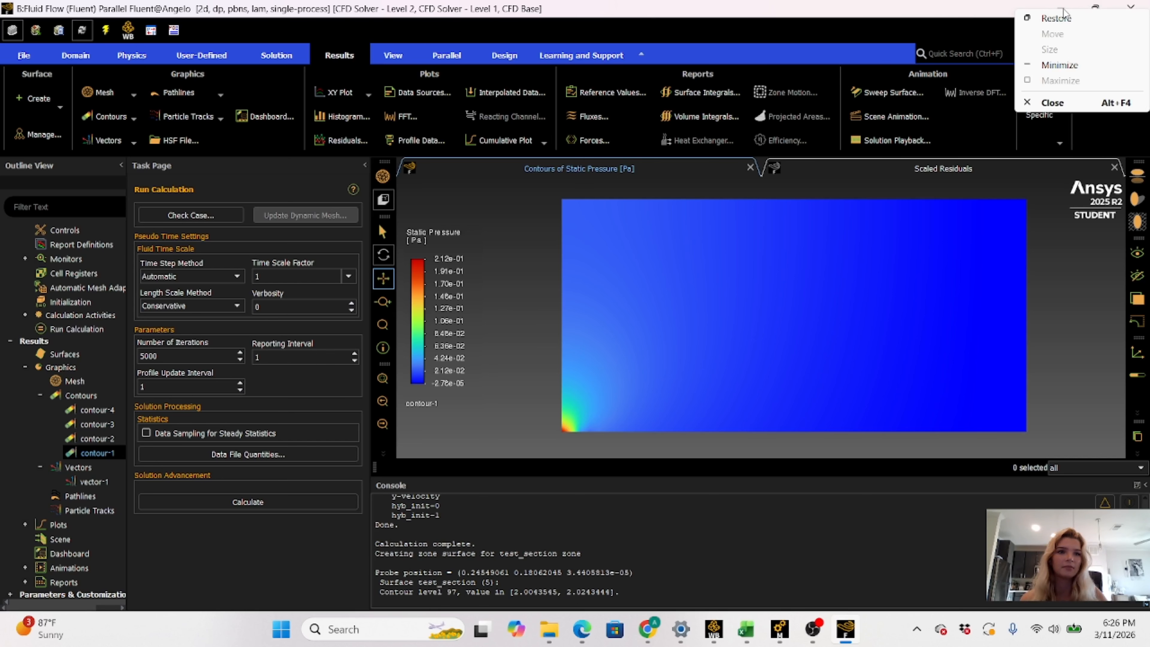
click(986, 17)
click(1061, 9)
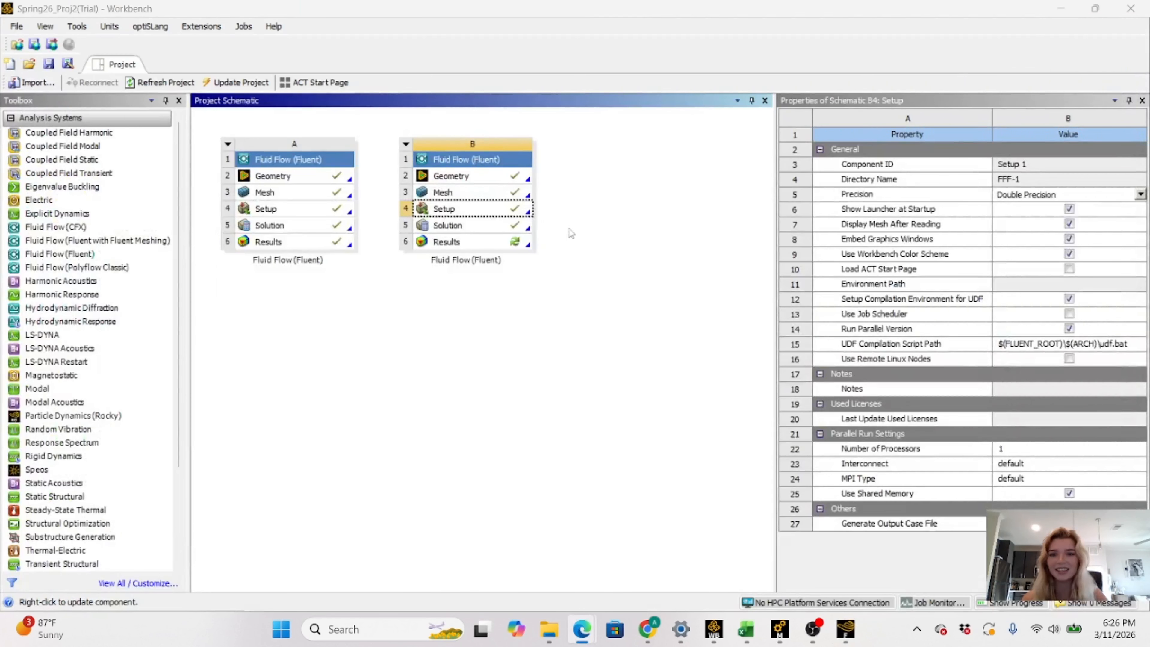
right_click(466, 245)
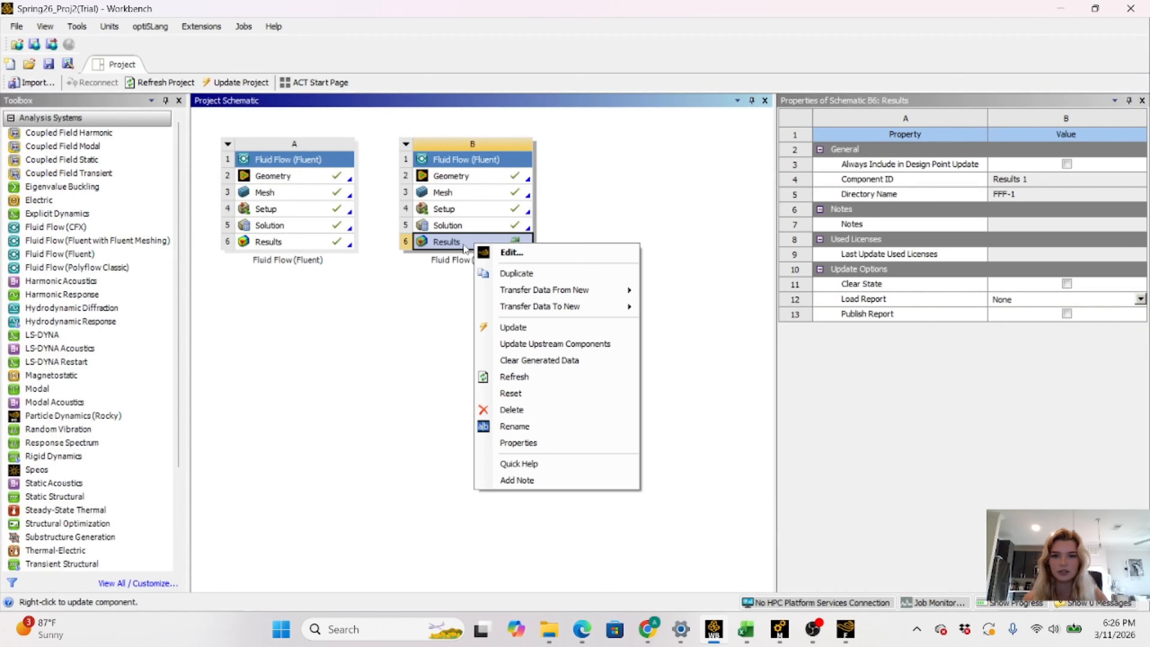
double_click(457, 243)
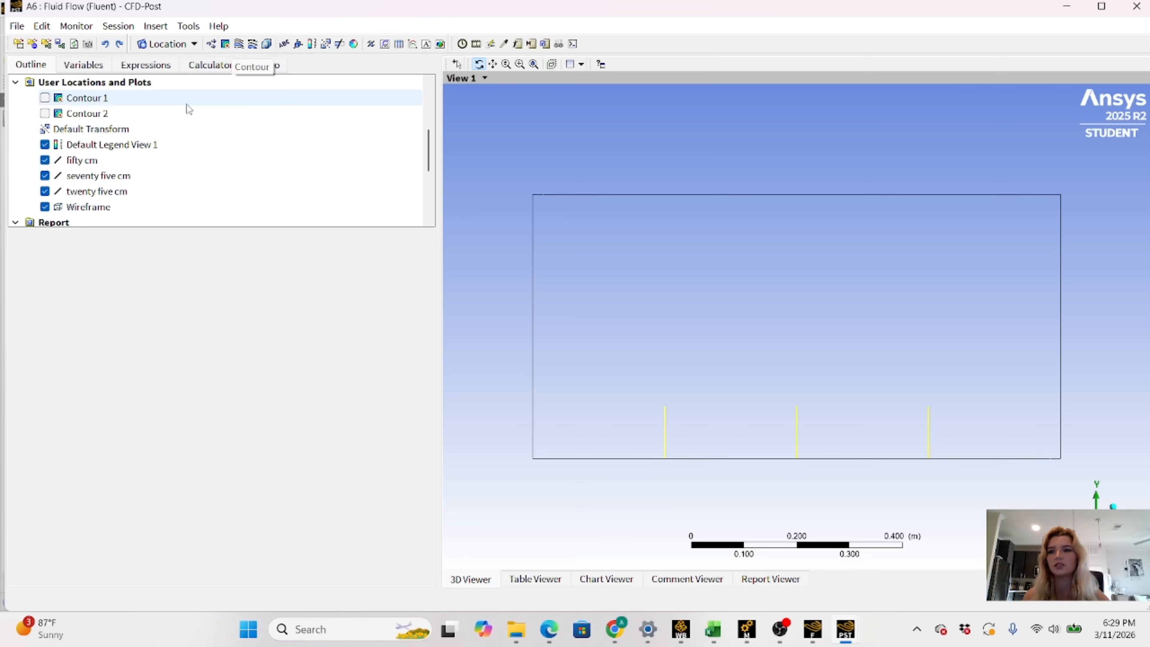
Hide the fifty cm, seventy five cm and twenty five cm lines and redisplay them to identify their locations along the plate
click(45, 159)
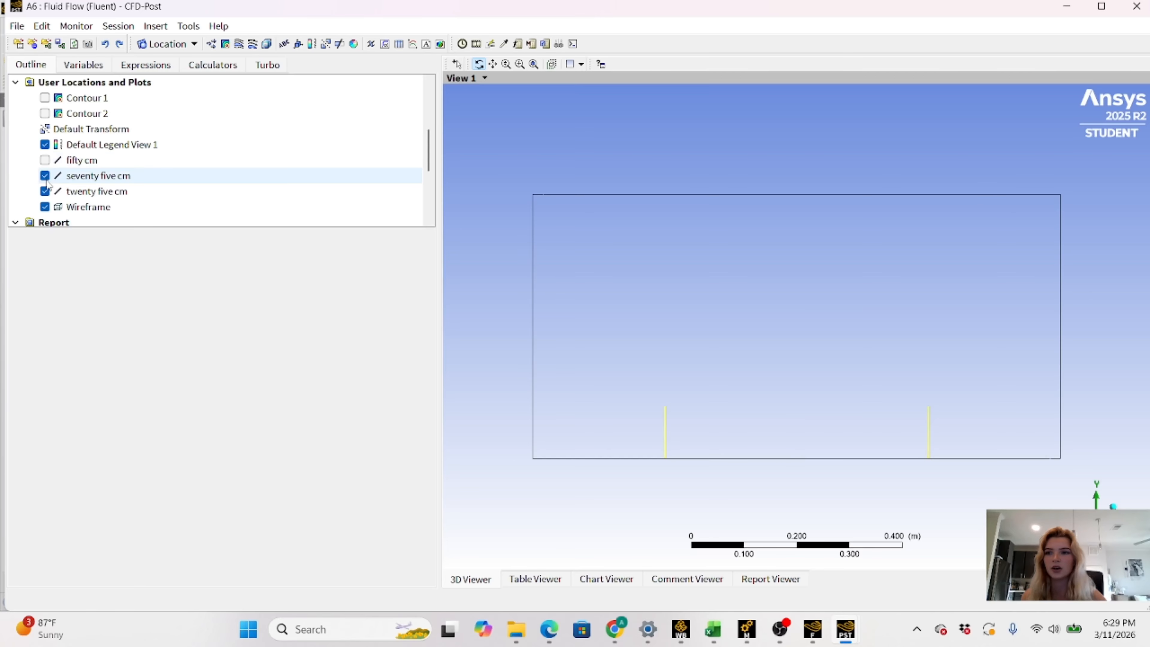
click(45, 175)
click(45, 191)
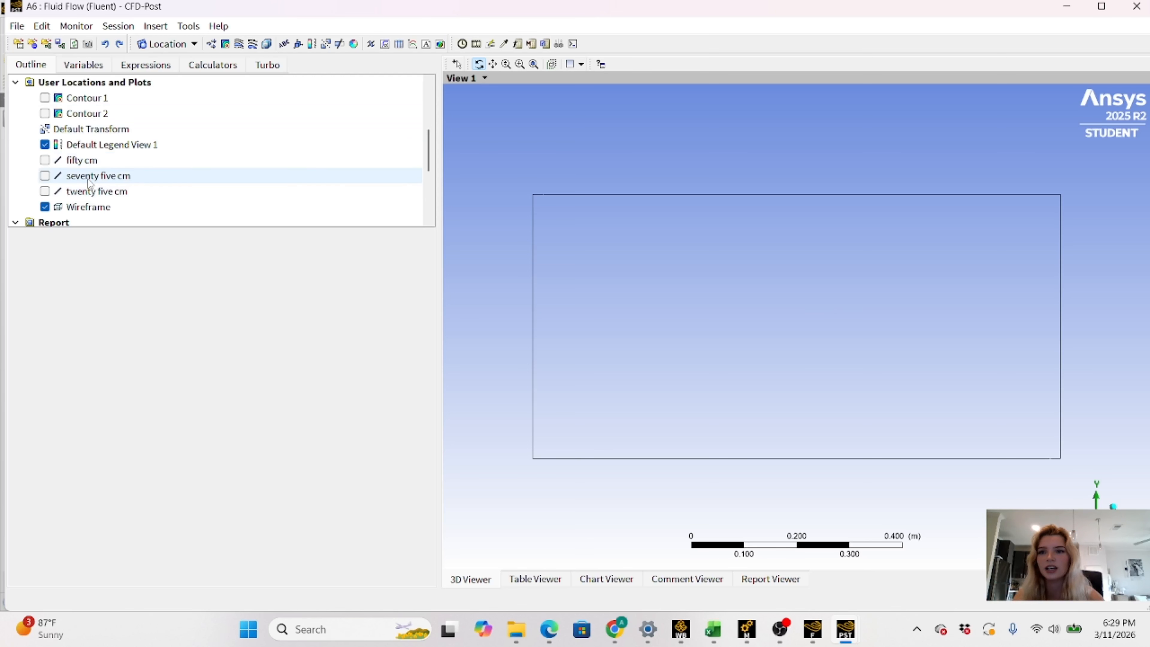
click(44, 160)
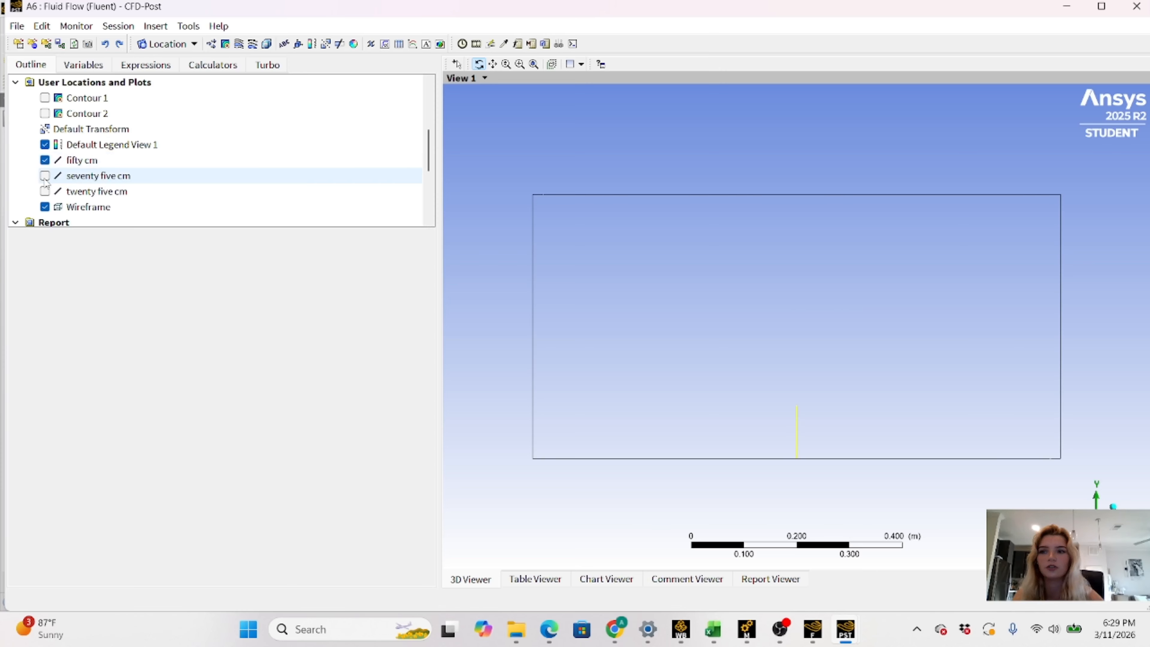
click(44, 175)
click(44, 191)
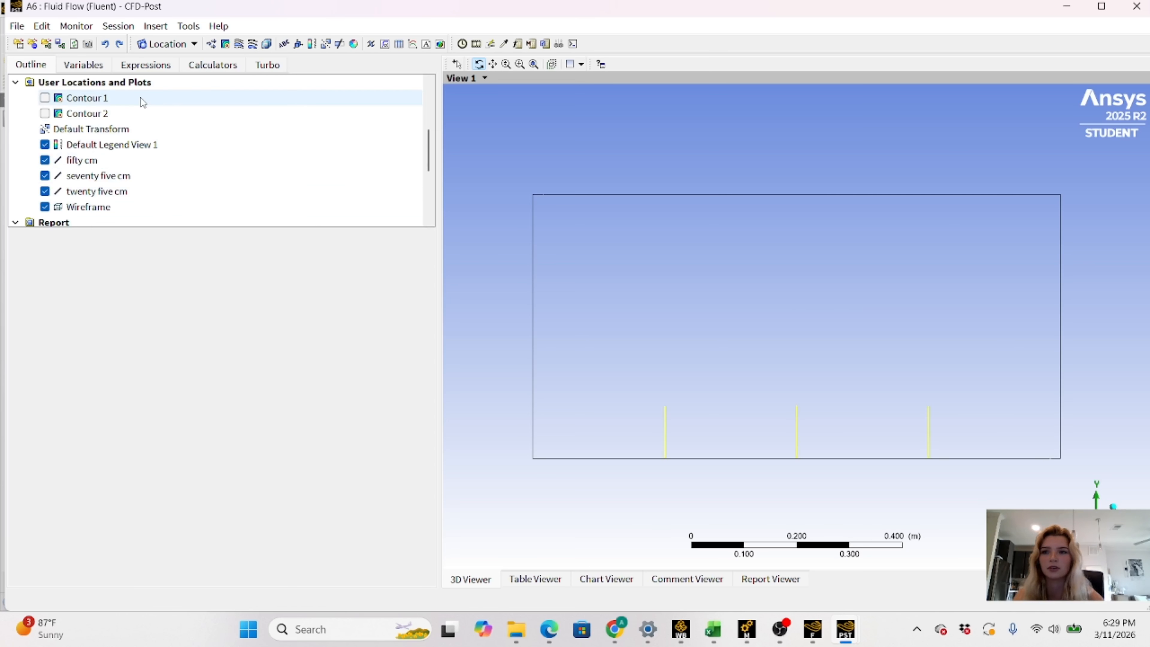
Insert a new line with the default name, defined by two points, and set the X coordinate of Point 1 to 0.25
click(151, 45)
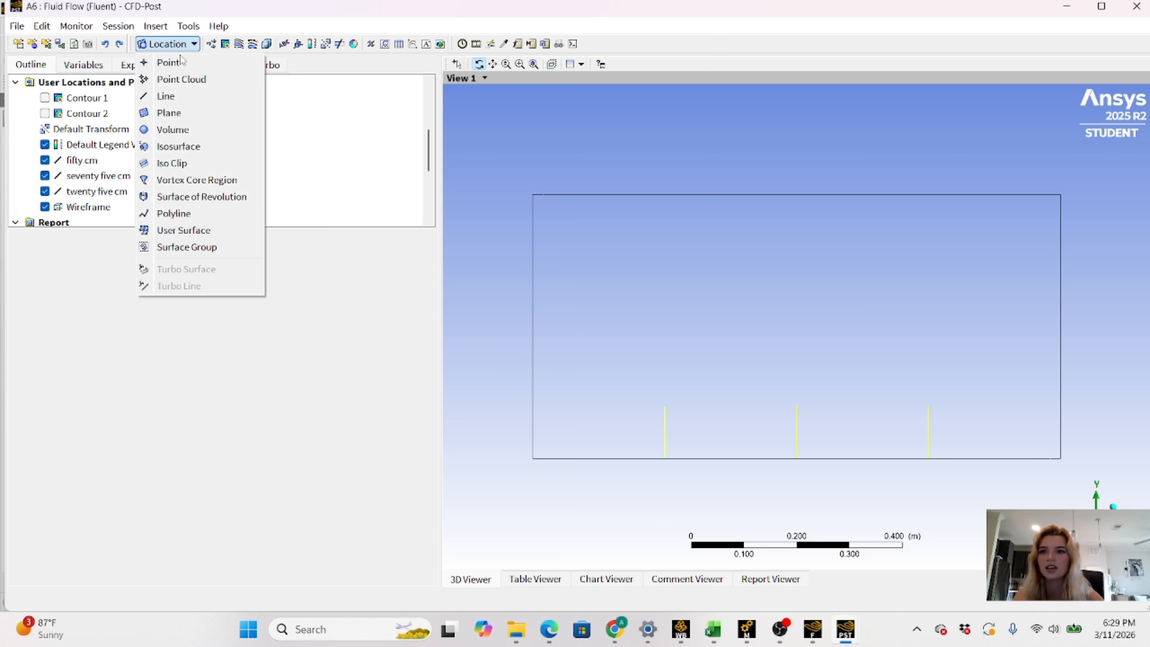
click(182, 103)
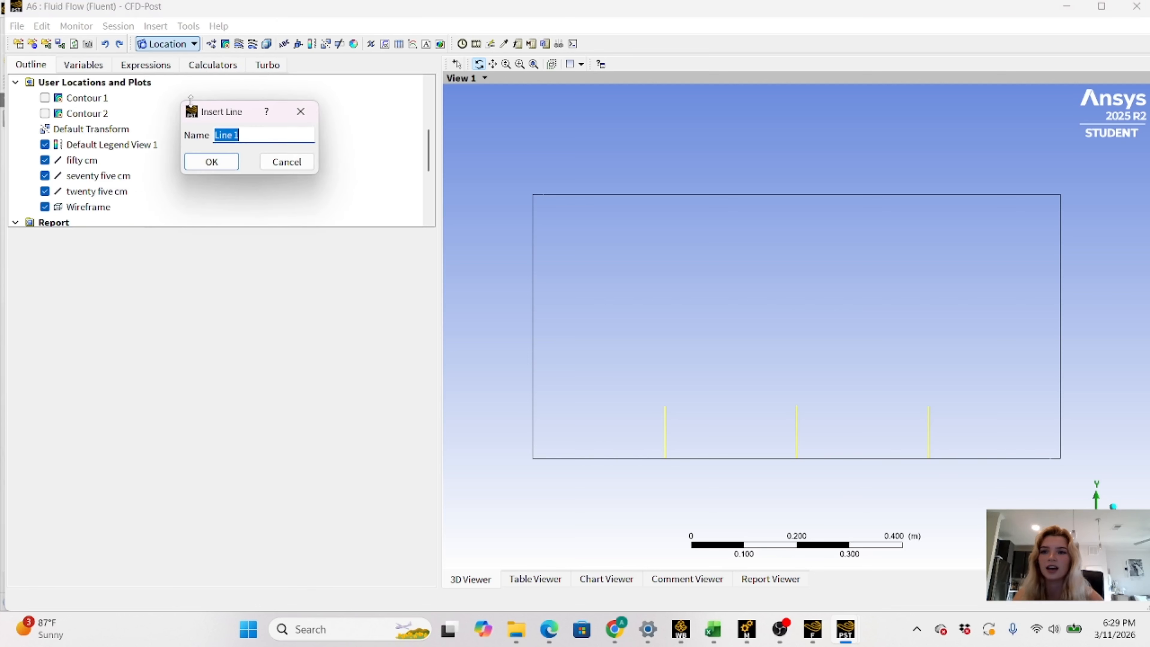
click(232, 164)
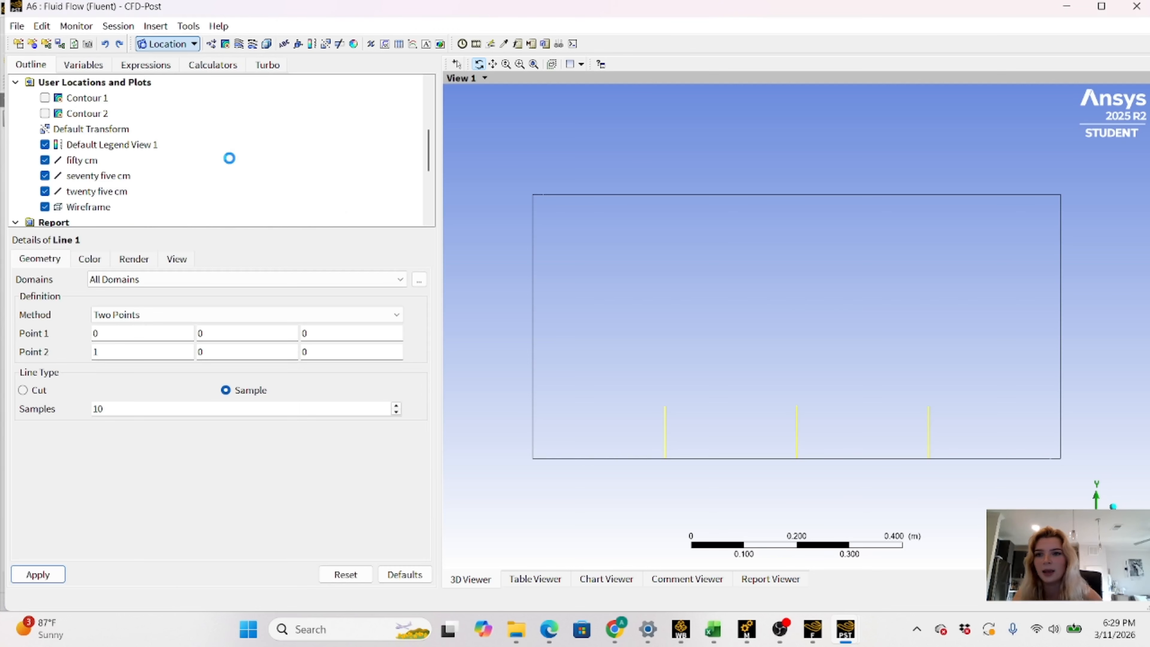
click(141, 335)
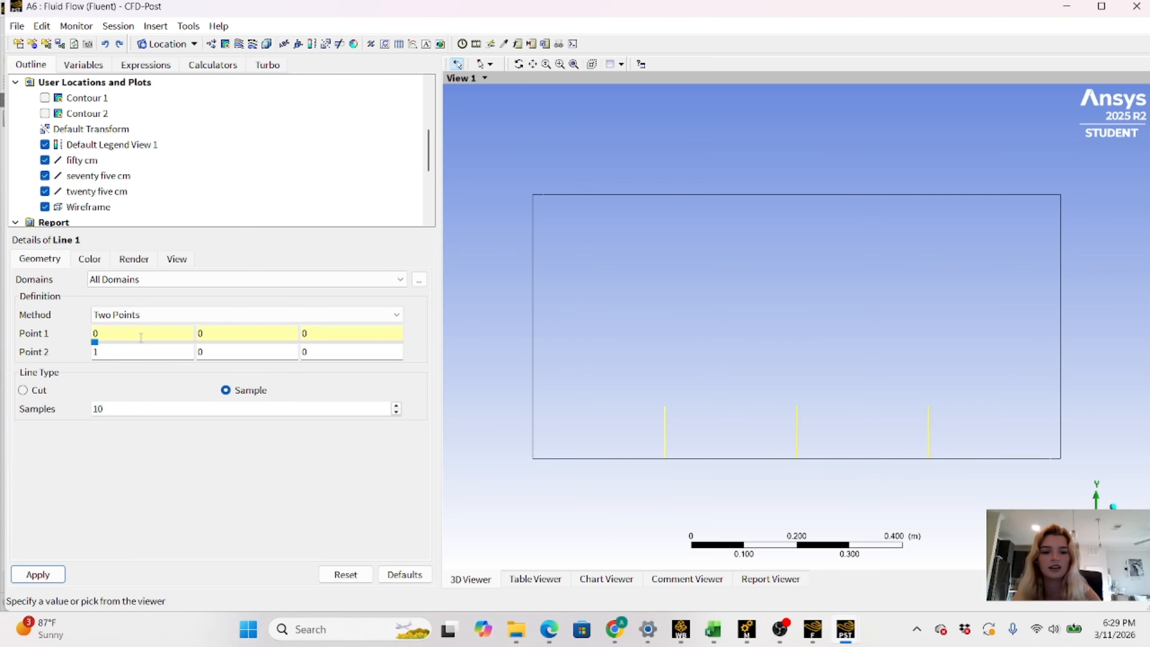
key(BackSpace)
text(.25)
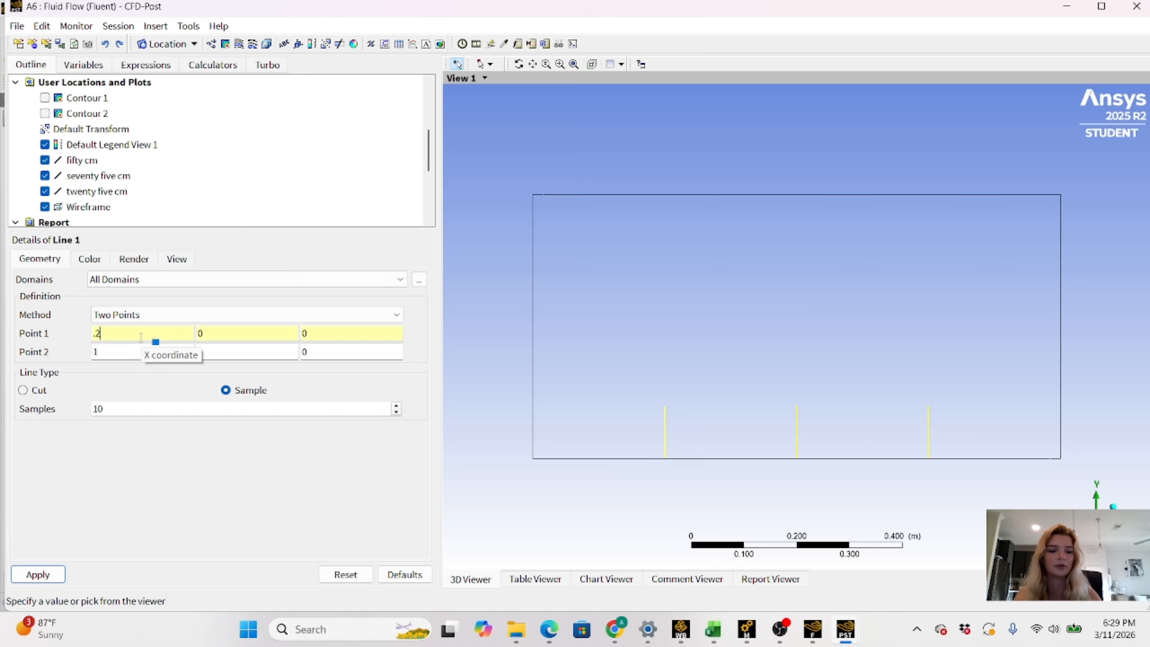
Set the new line's Point 2 to 0.25, 0.1, 0 and its number of samples to 200
click(138, 352)
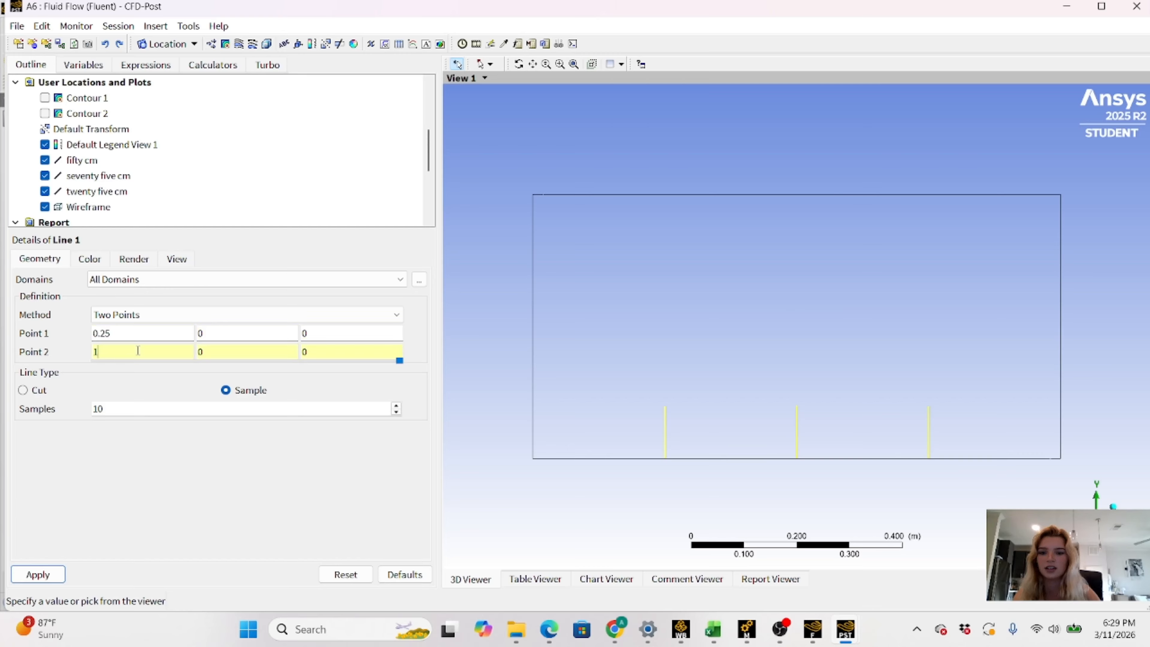
key(BackSpace)
text(0.25)
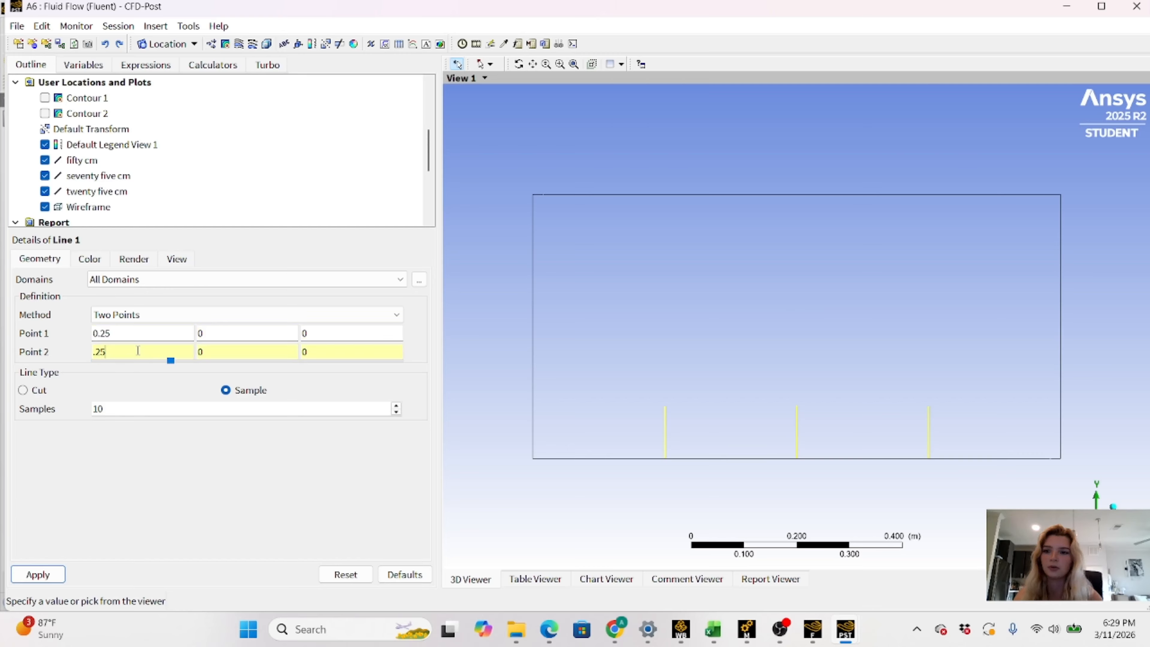
click(228, 349)
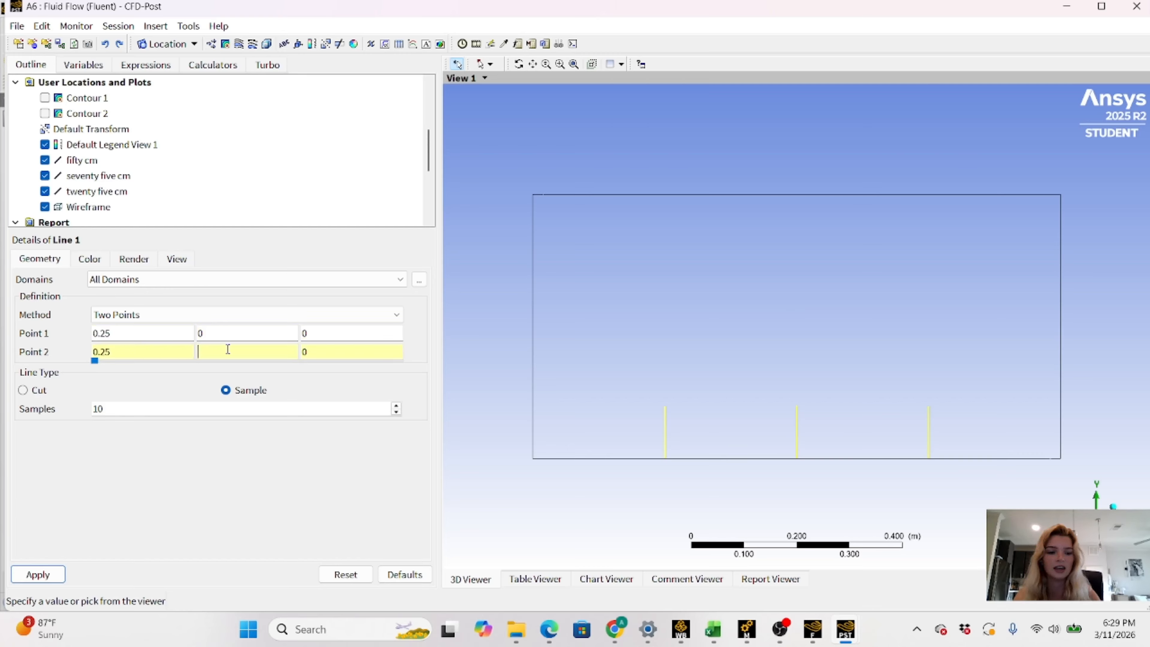
text(.1)
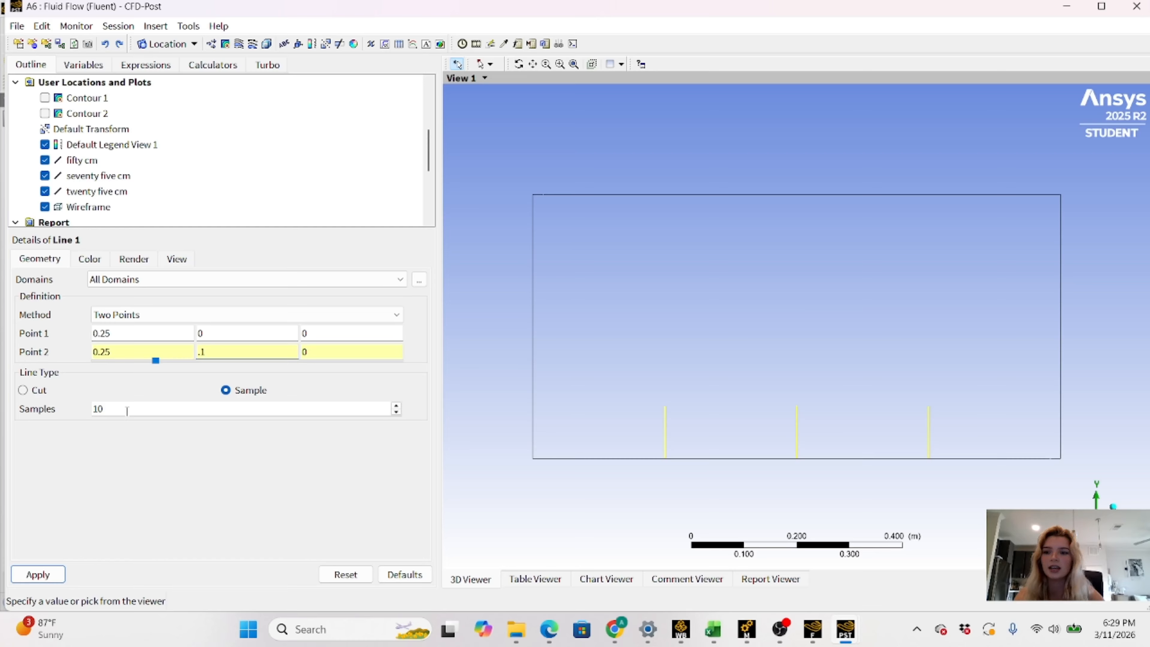
click(97, 409)
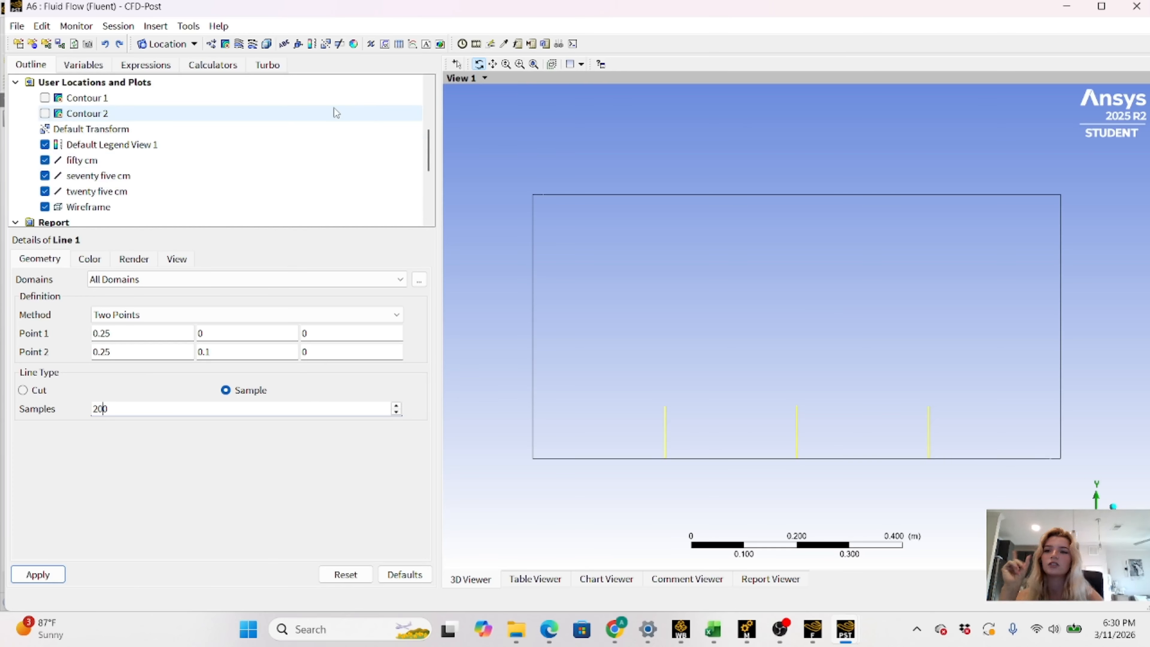
Review the point coordinates and sample settings of the existing fifty cm, seventy five cm and twenty five cm lines
scroll(112, 161, down, 1)
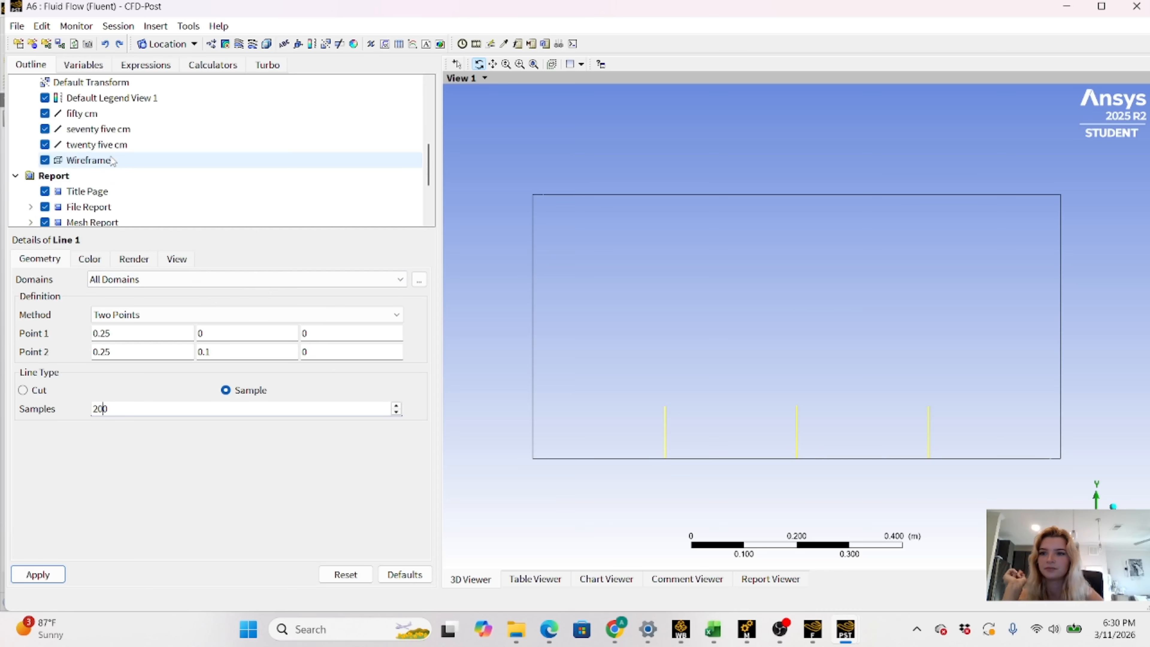
scroll(126, 178, up, 1)
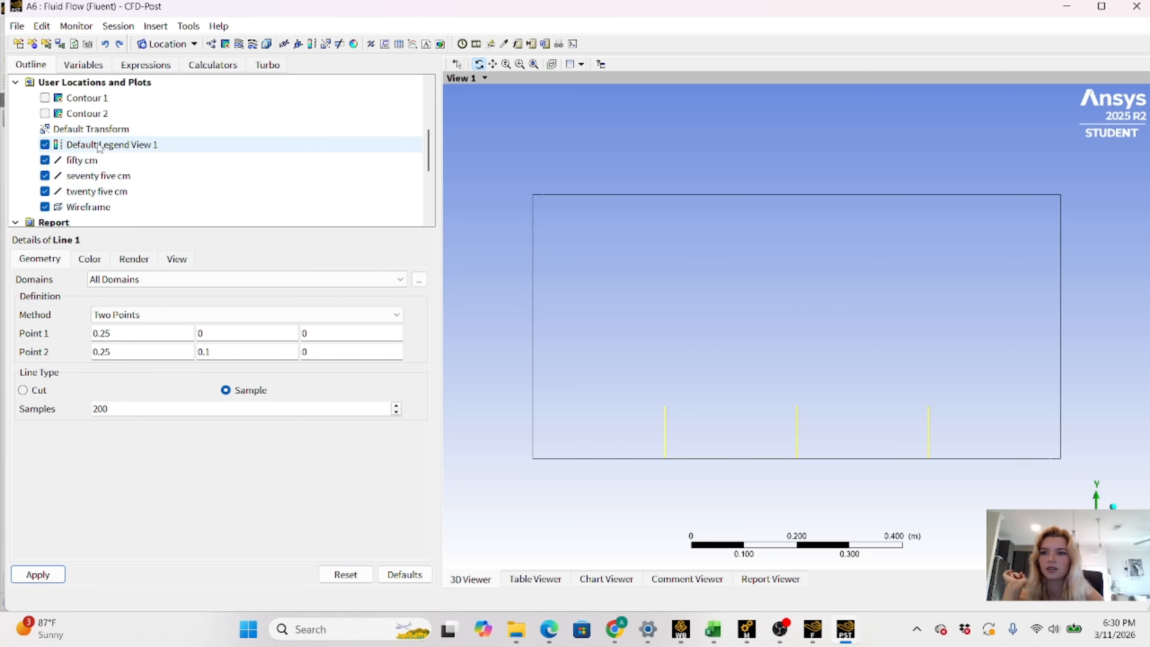
click(93, 162)
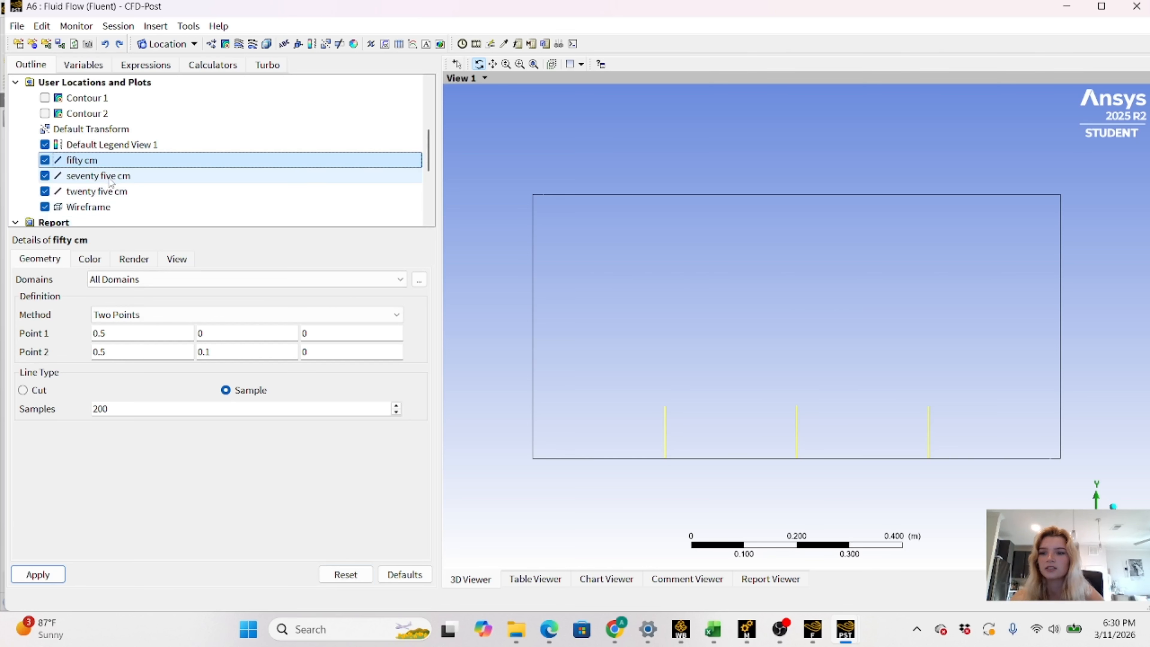
click(110, 177)
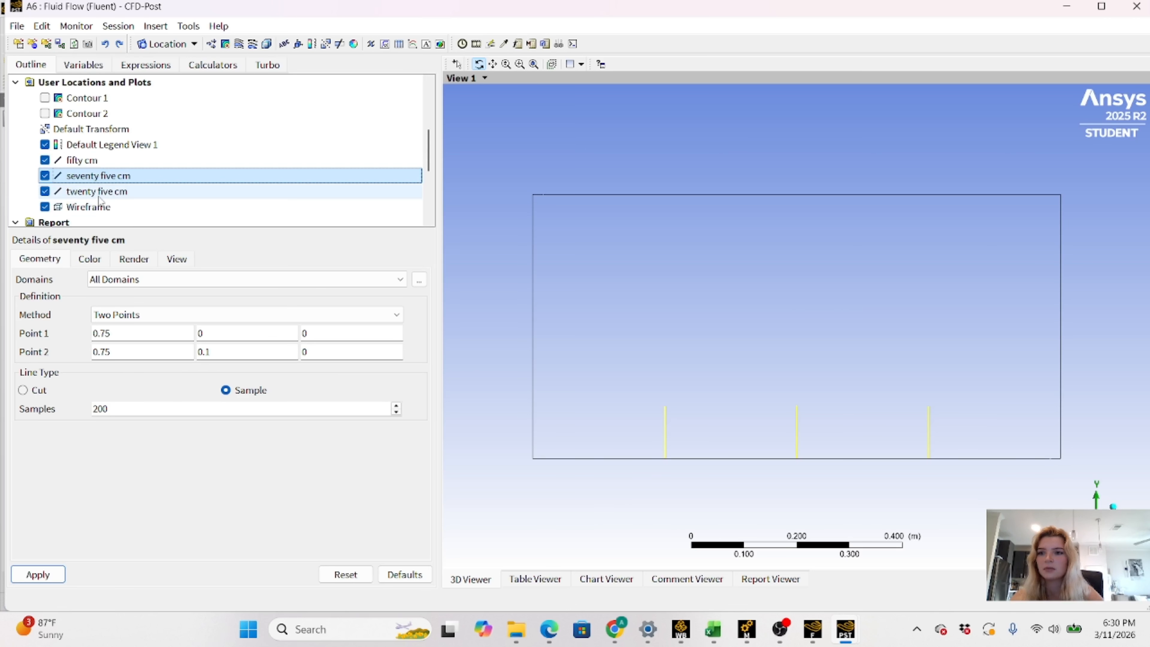
click(97, 192)
scroll(154, 195, down, 3)
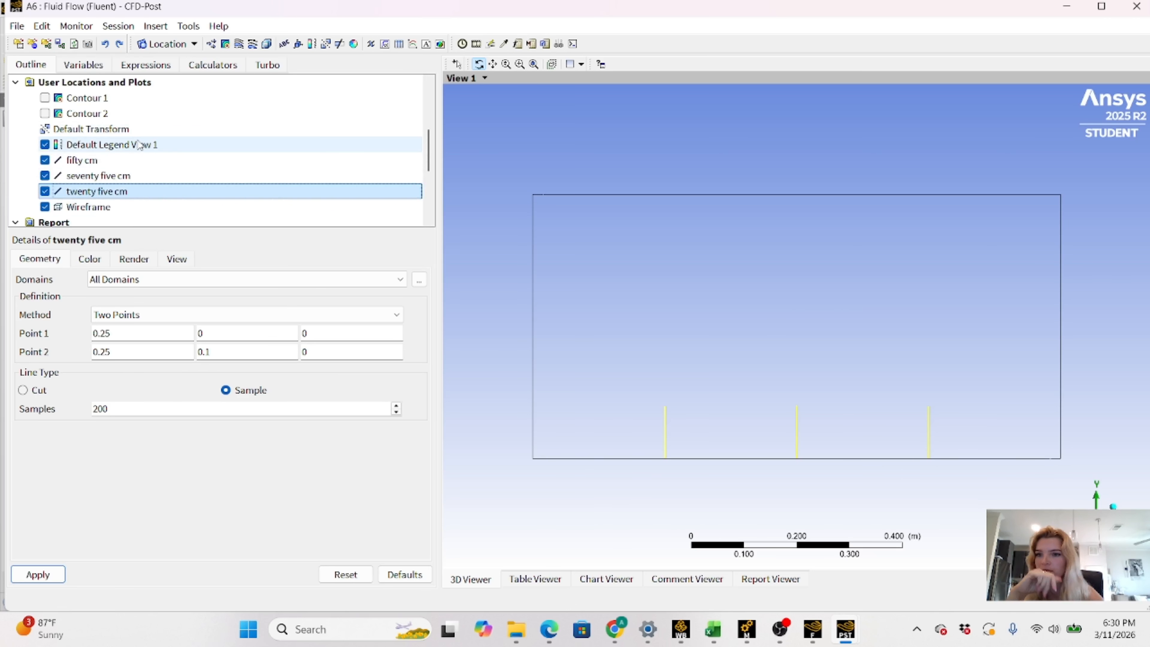
scroll(73, 139, up, 3)
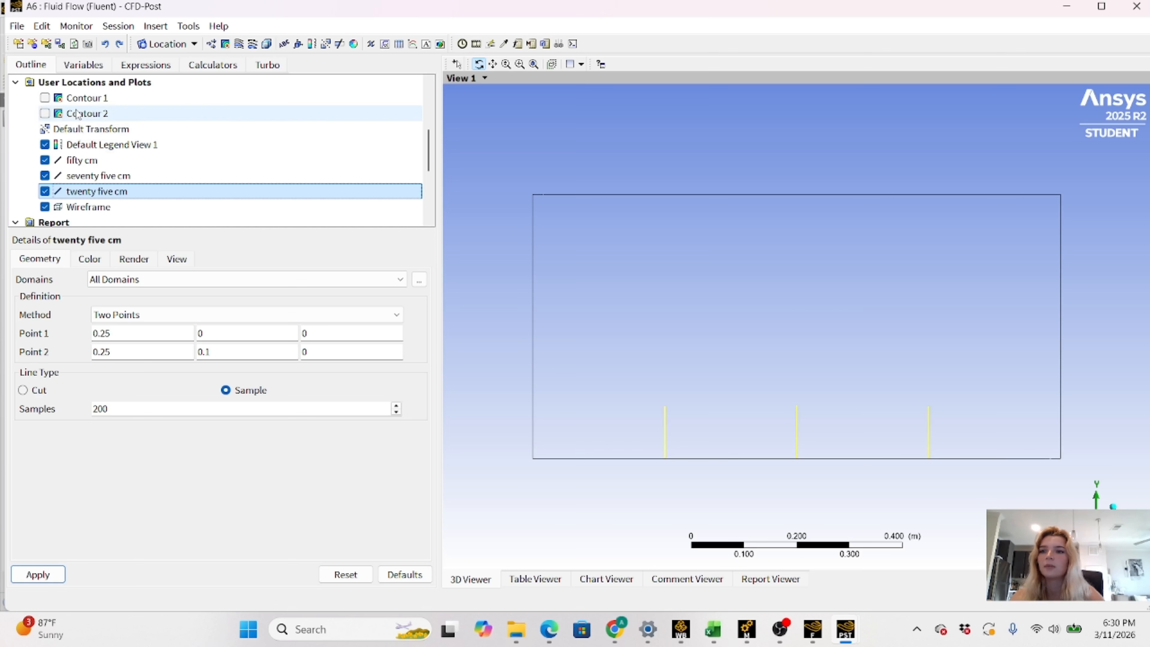
Display the pressure plot Contour 1, replace it with the velocity u plot Contour 2, and show Contour 2's definition
click(46, 98)
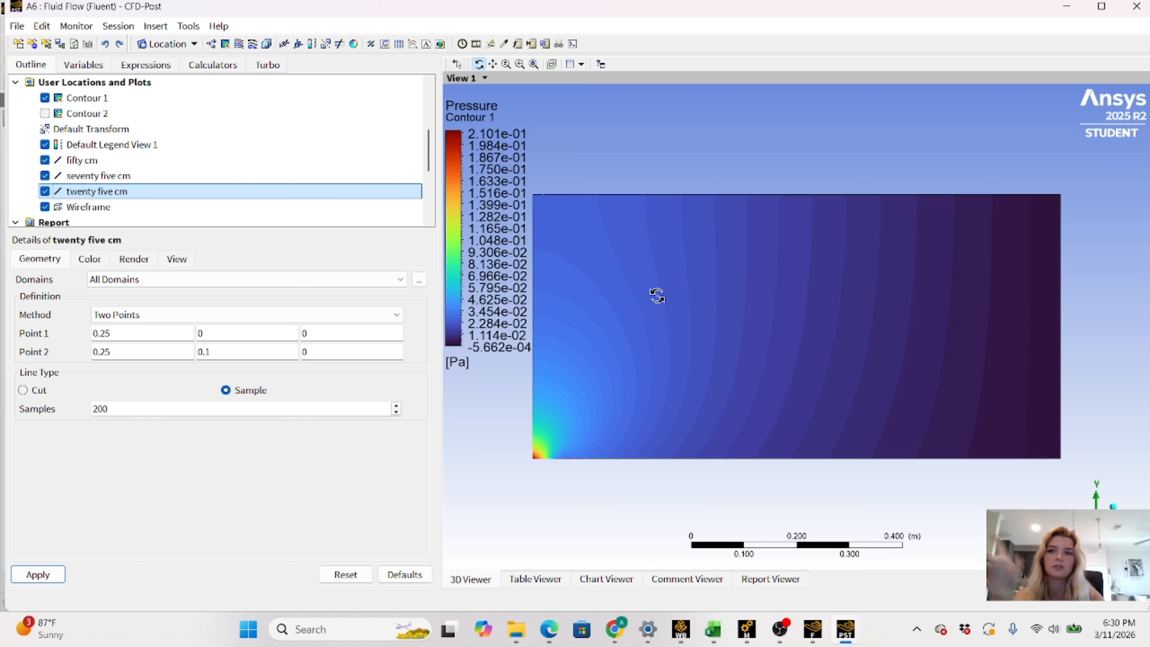
click(45, 114)
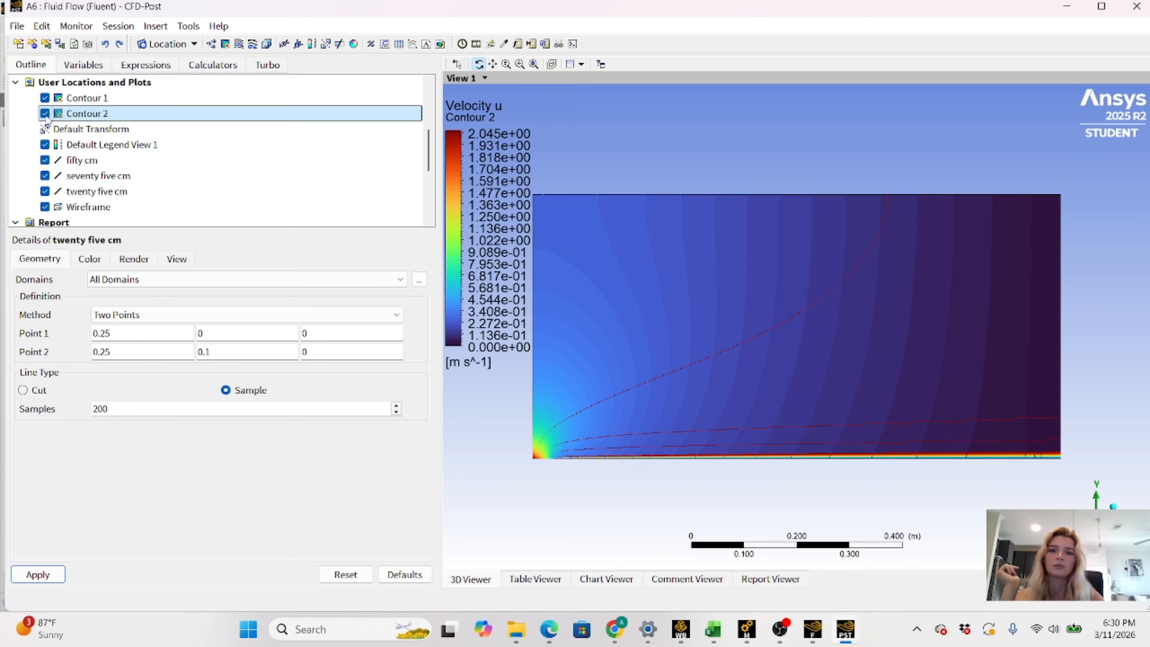
click(45, 99)
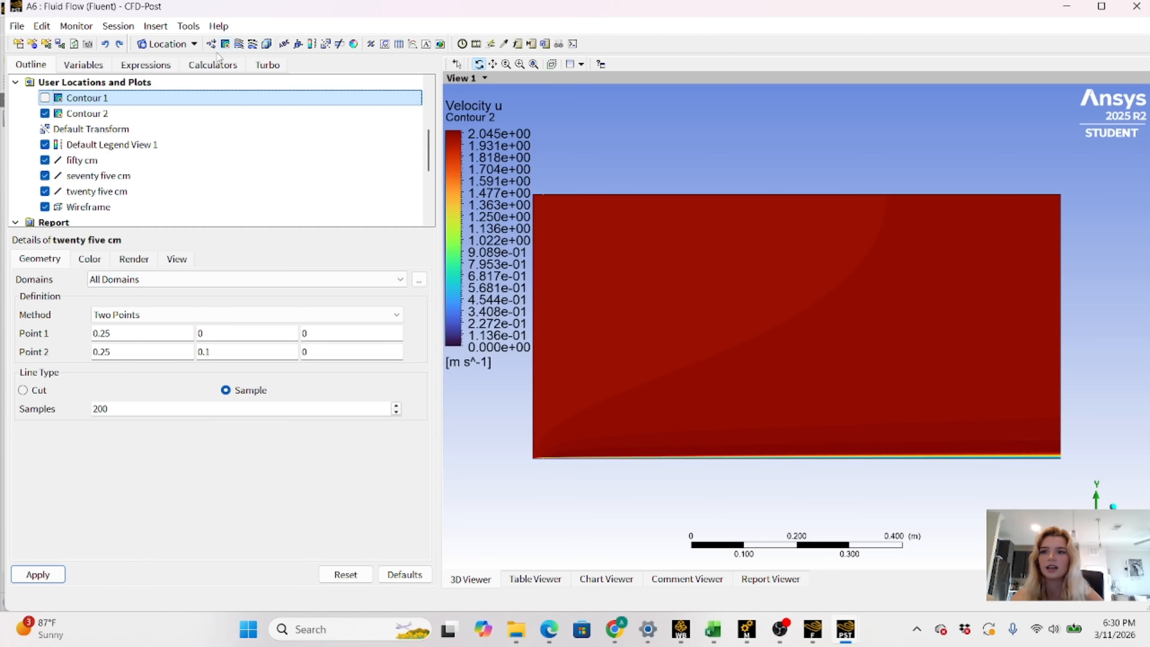
click(104, 115)
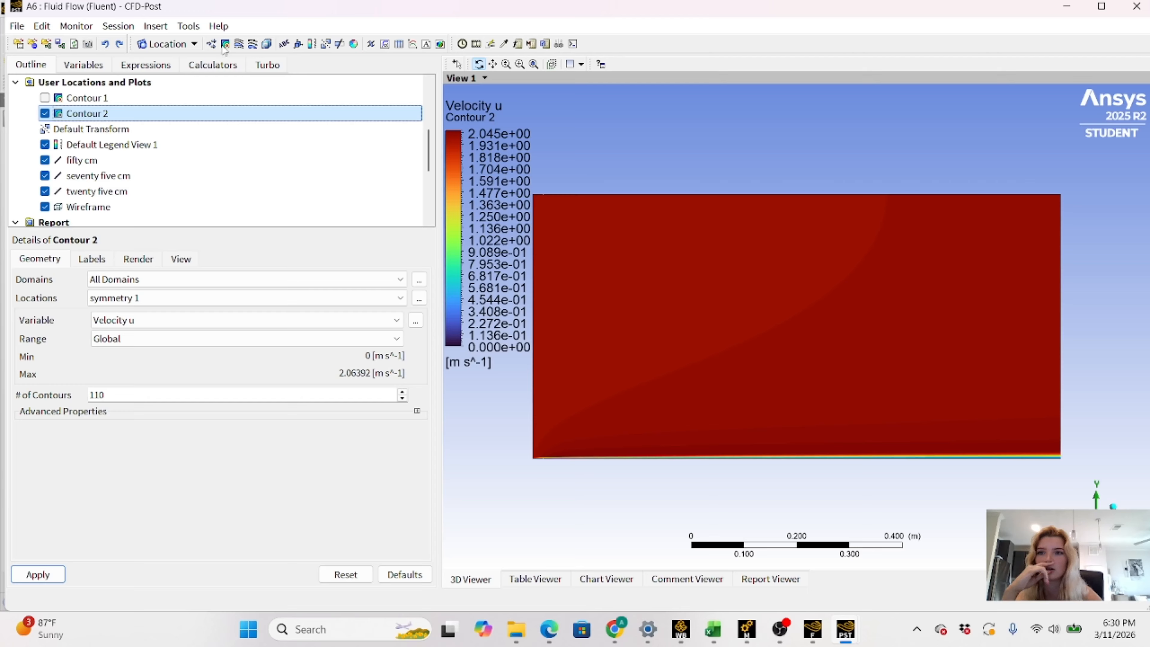
Look at how a new contour is inserted without creating one, and examine the variables available for Contour 2
click(225, 44)
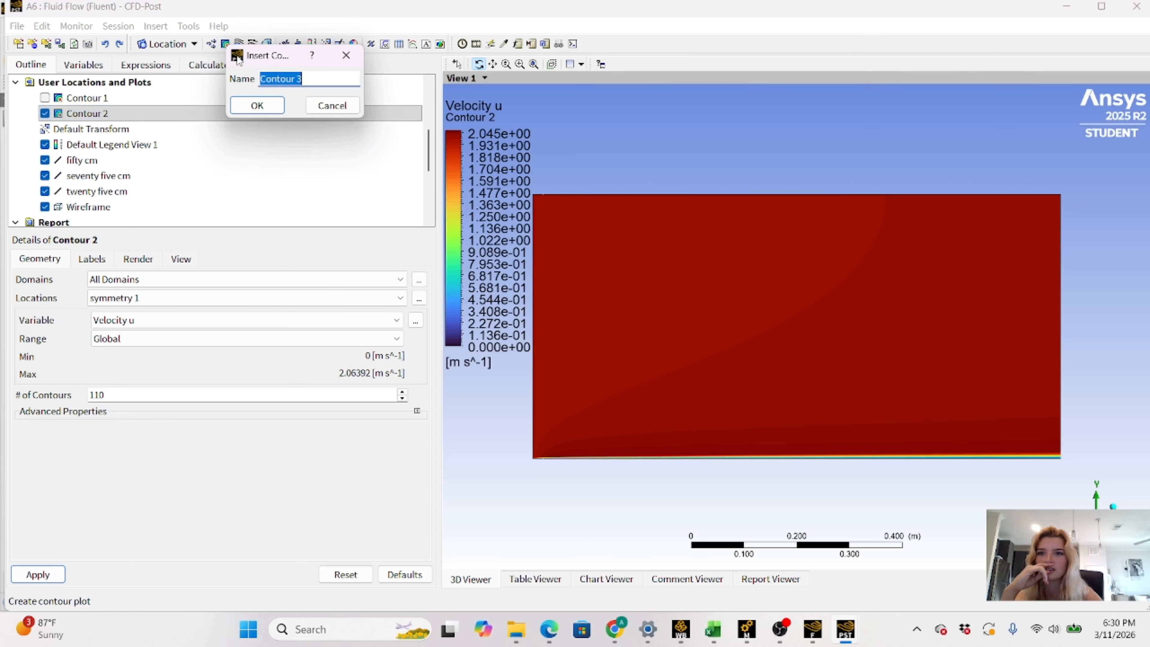
click(332, 105)
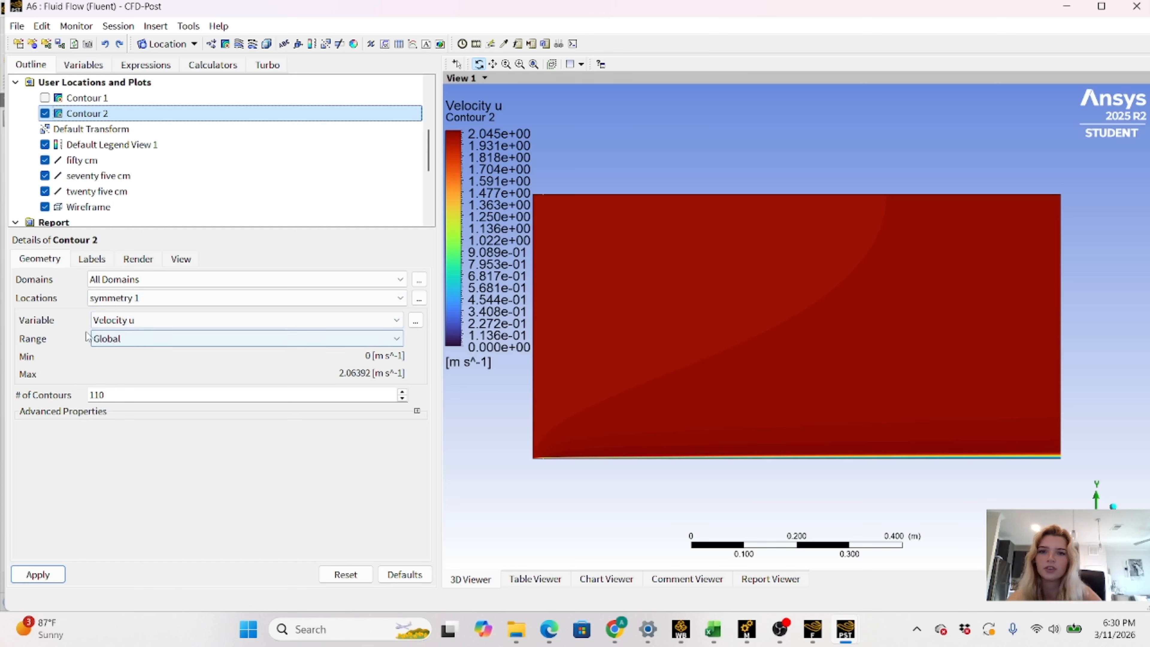
click(127, 323)
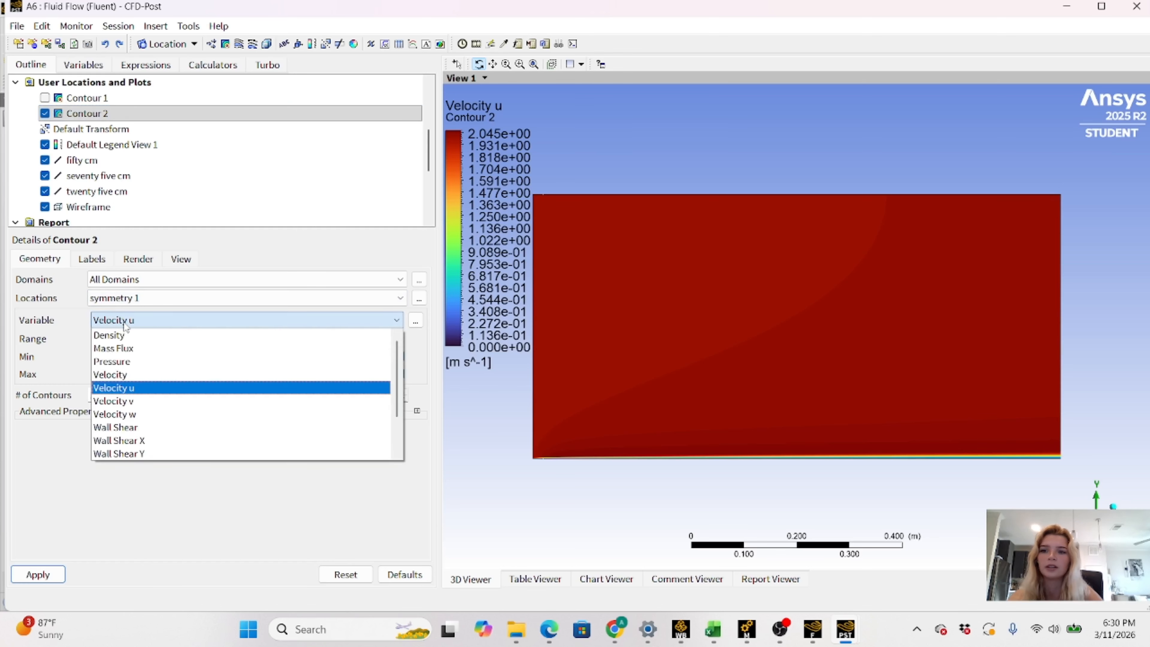
click(126, 326)
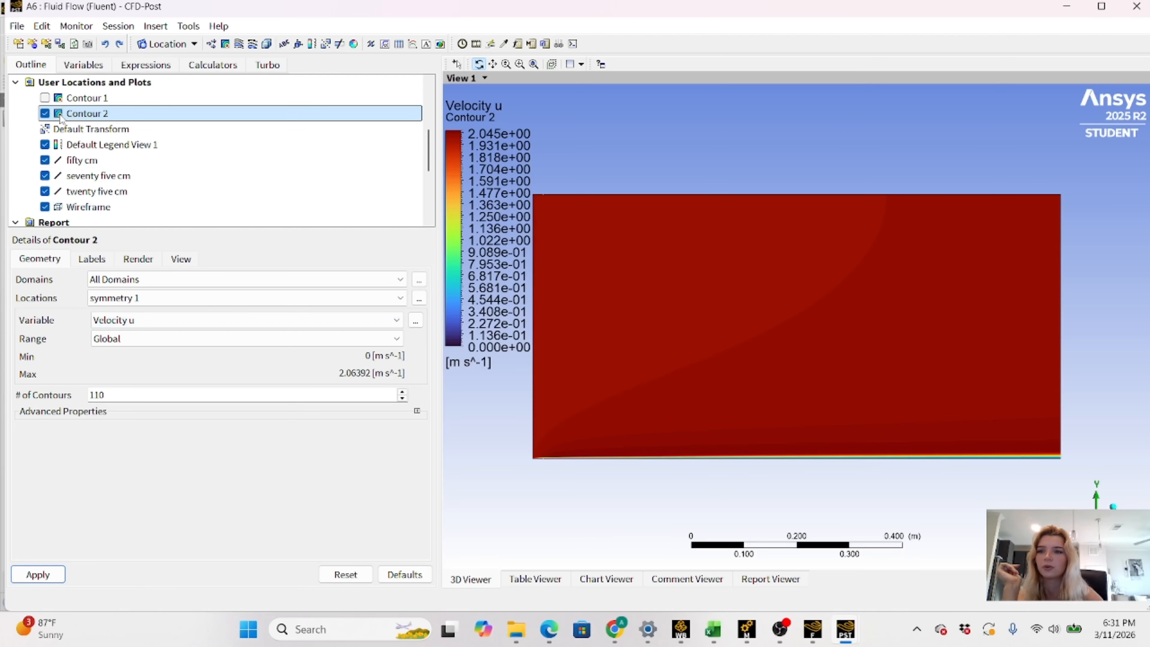
Display Contour 1 in place of Contour 2 to review its settings, and hide it again so that only the lines remain
click(45, 114)
click(45, 98)
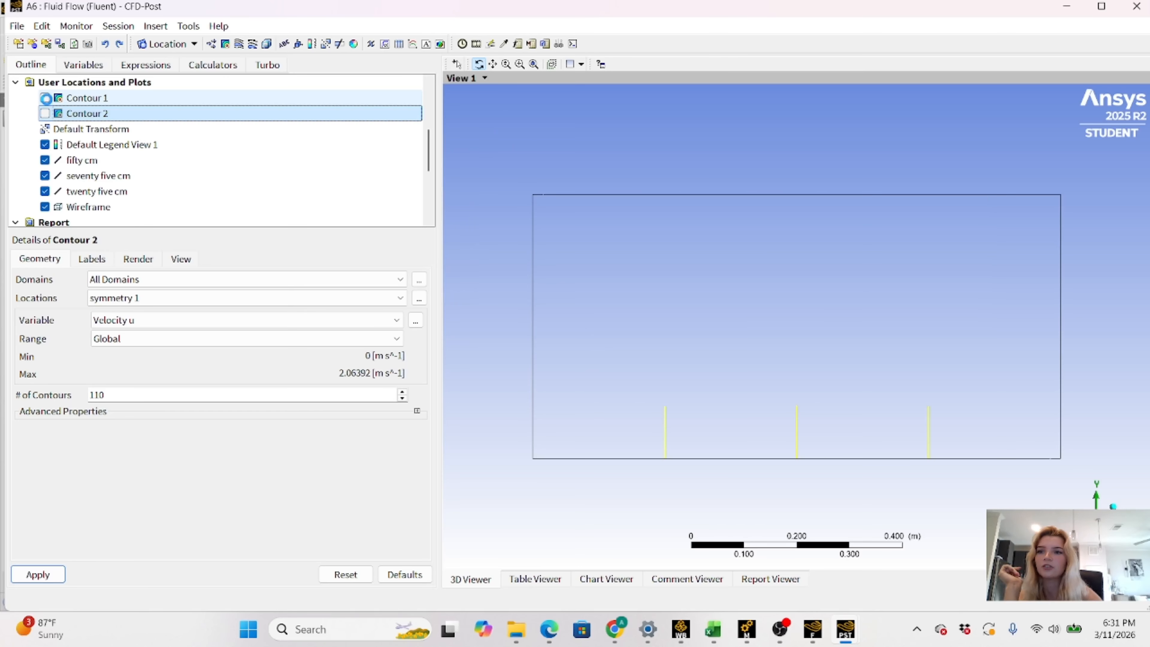
click(71, 100)
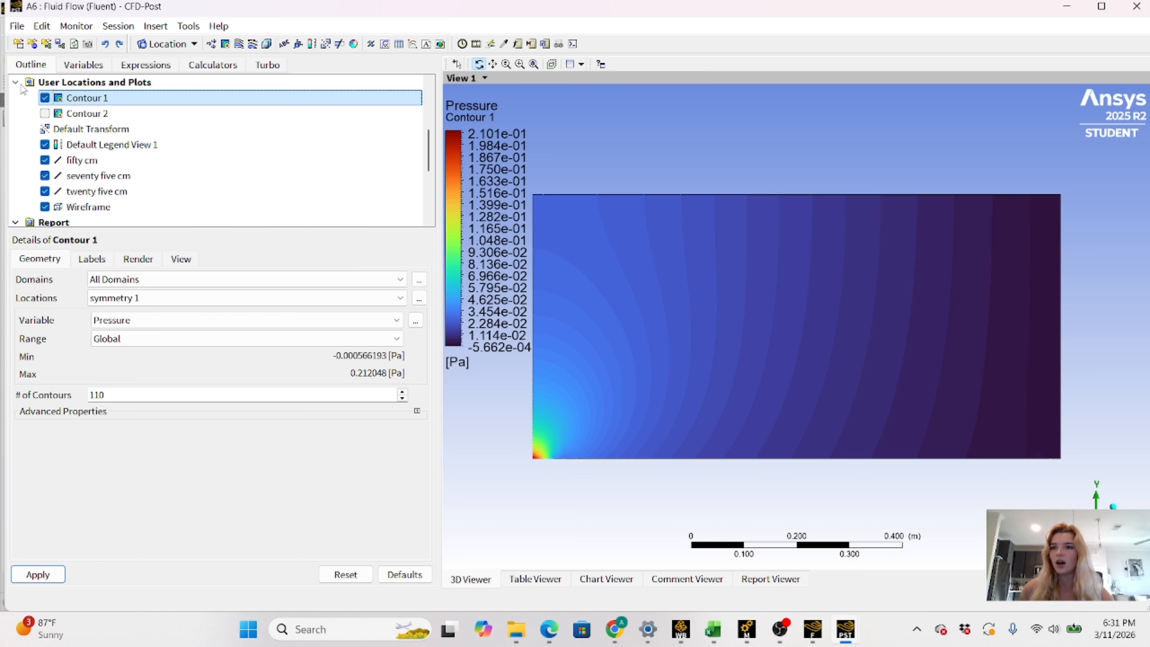
click(45, 98)
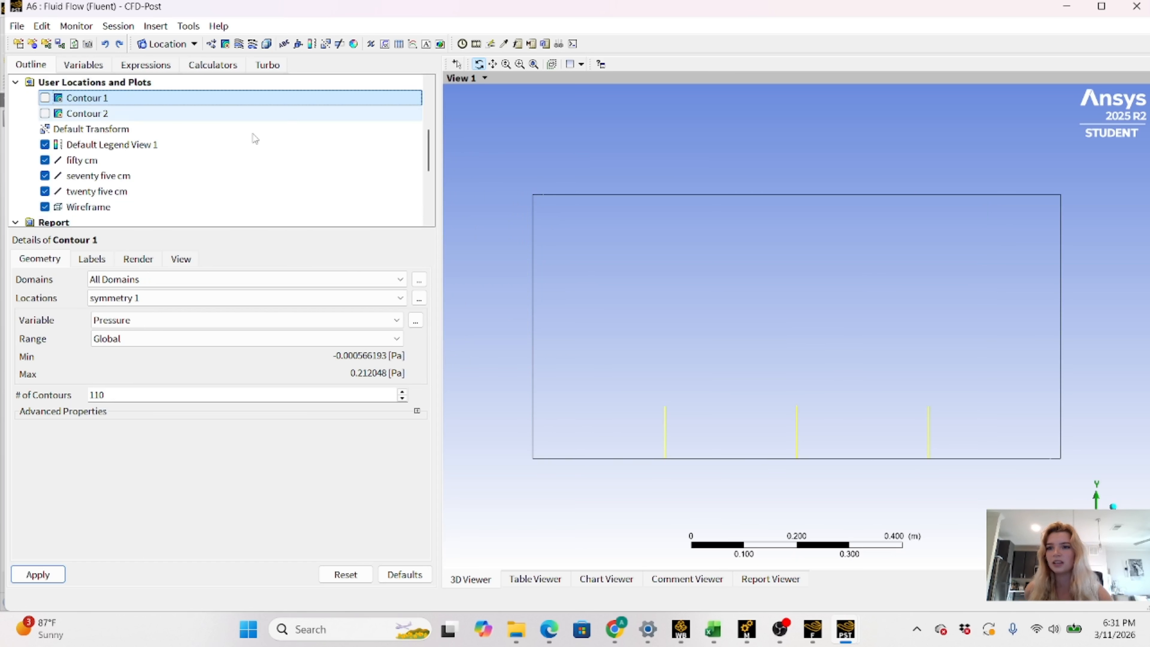
Display the Velocity Profiles chart from the report and open its definition
click(81, 161)
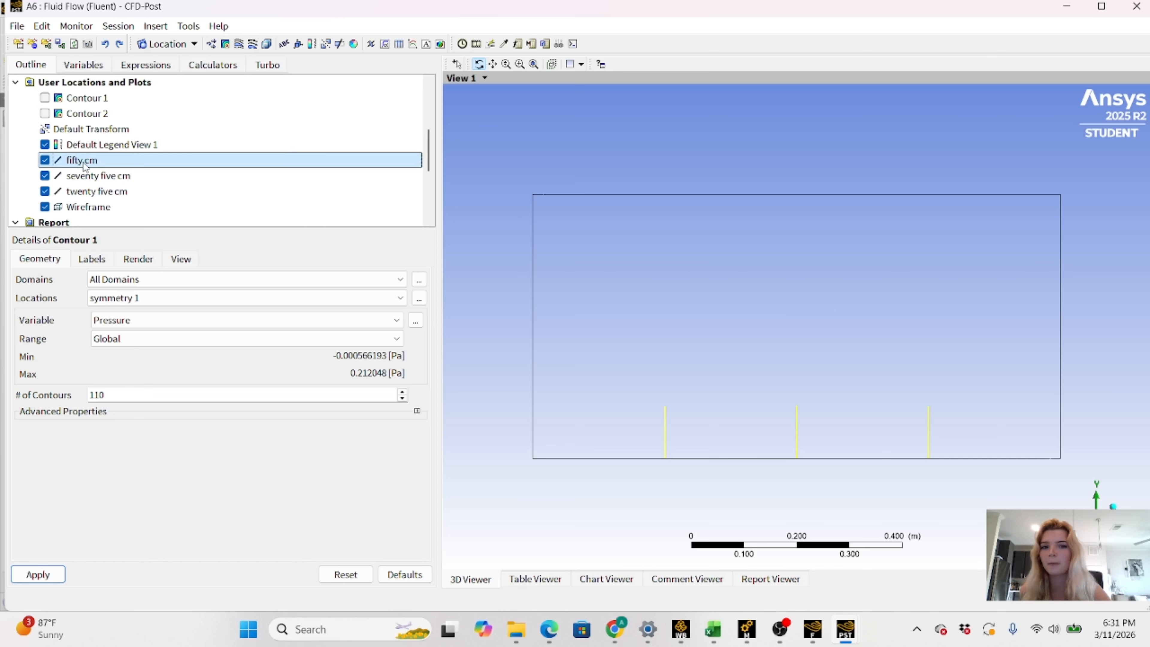
scroll(181, 165, down, 1)
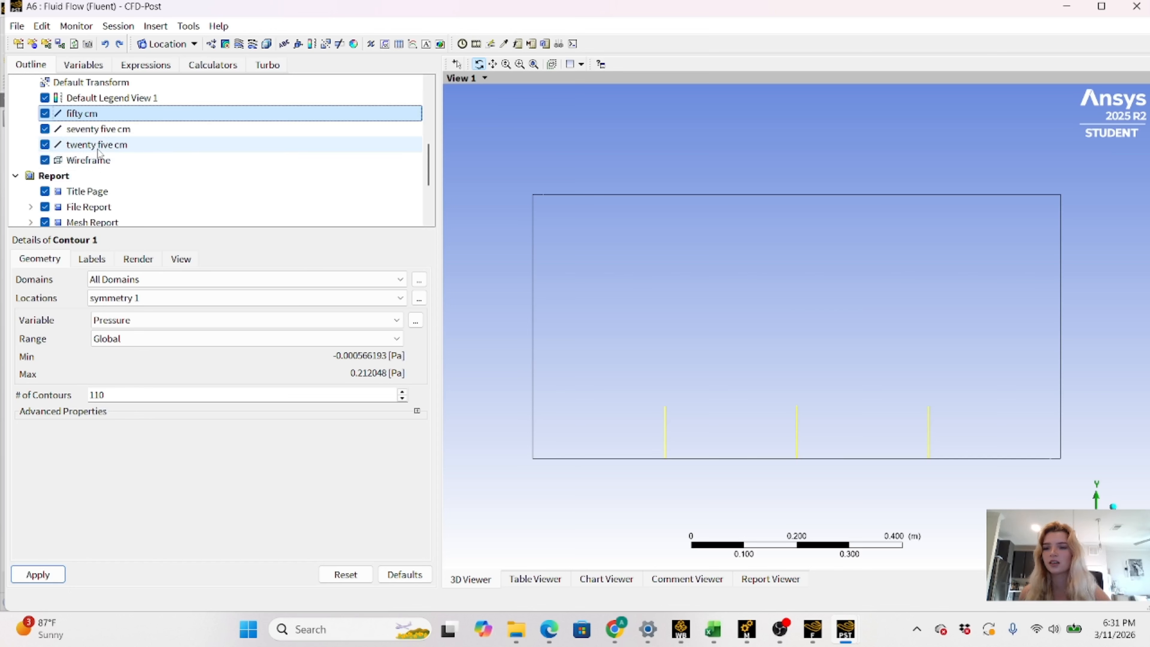
scroll(254, 165, down, 1)
scroll(255, 164, down, 1)
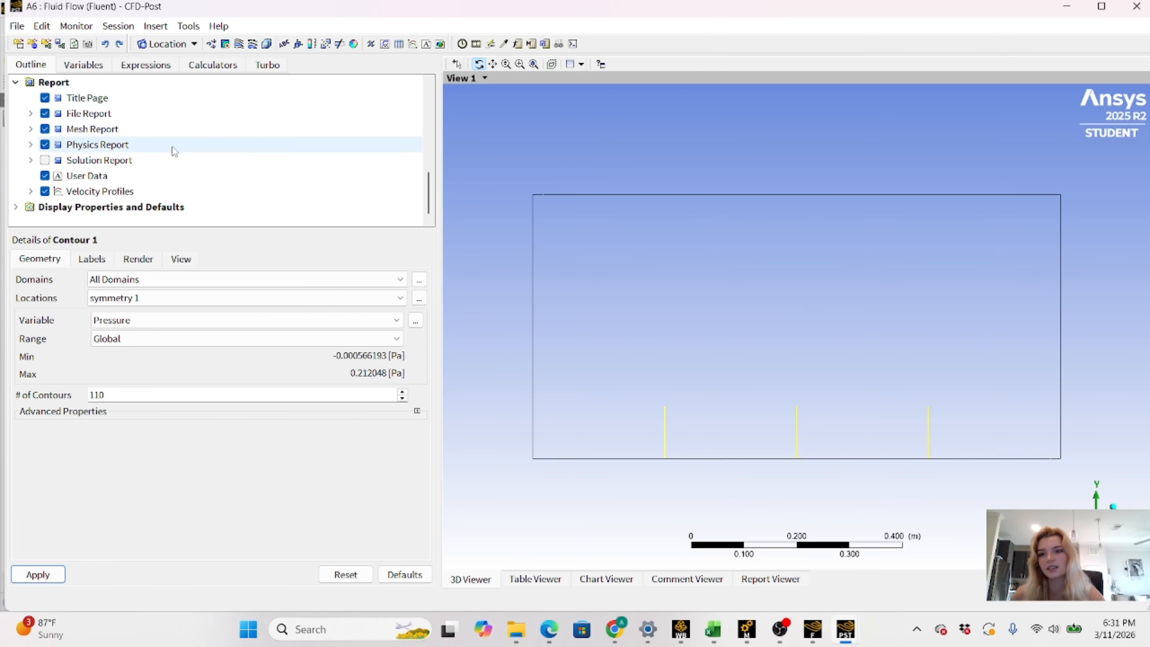
click(108, 192)
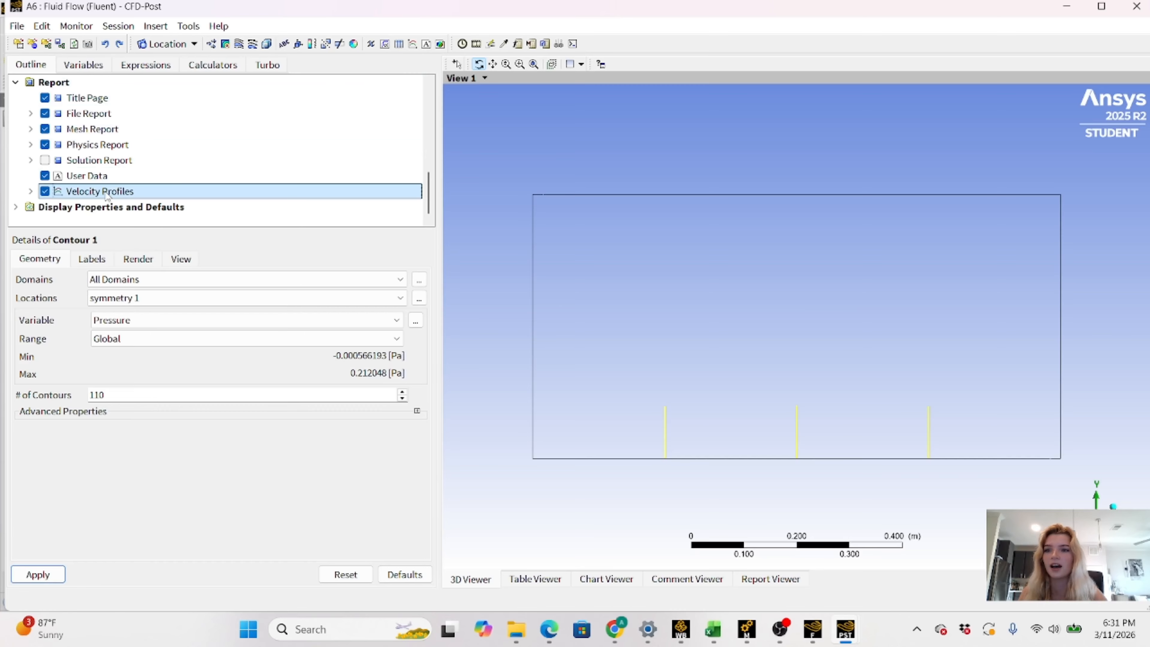
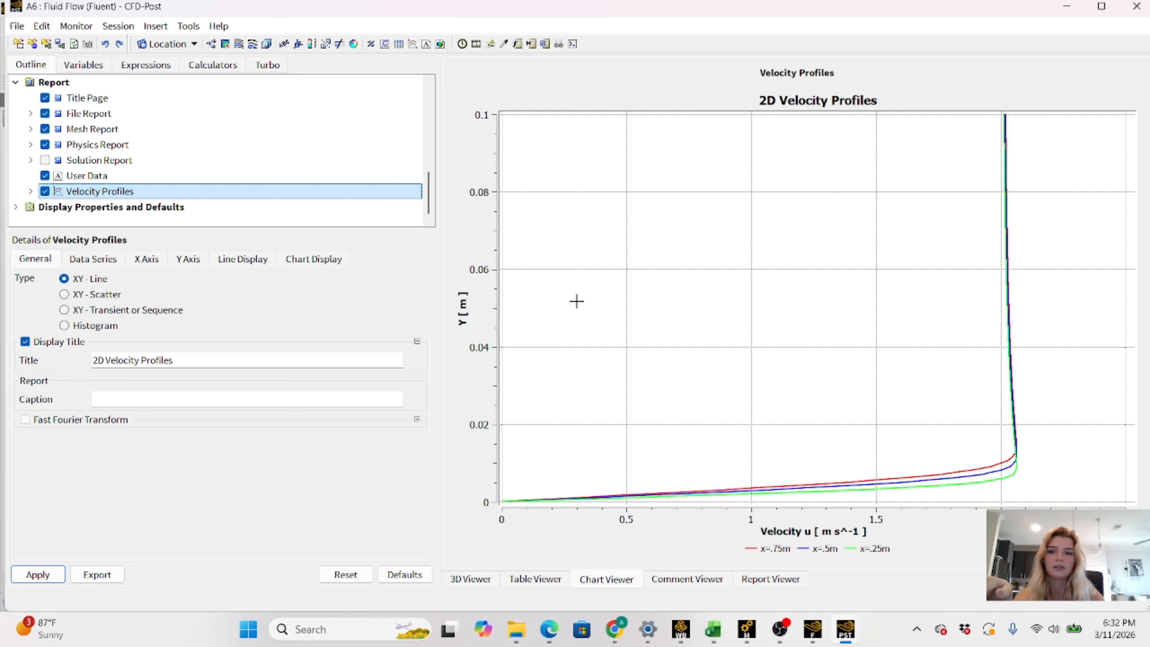
Review the general settings and data series list of the Velocity Profiles chart against the existing sampling lines
click(104, 259)
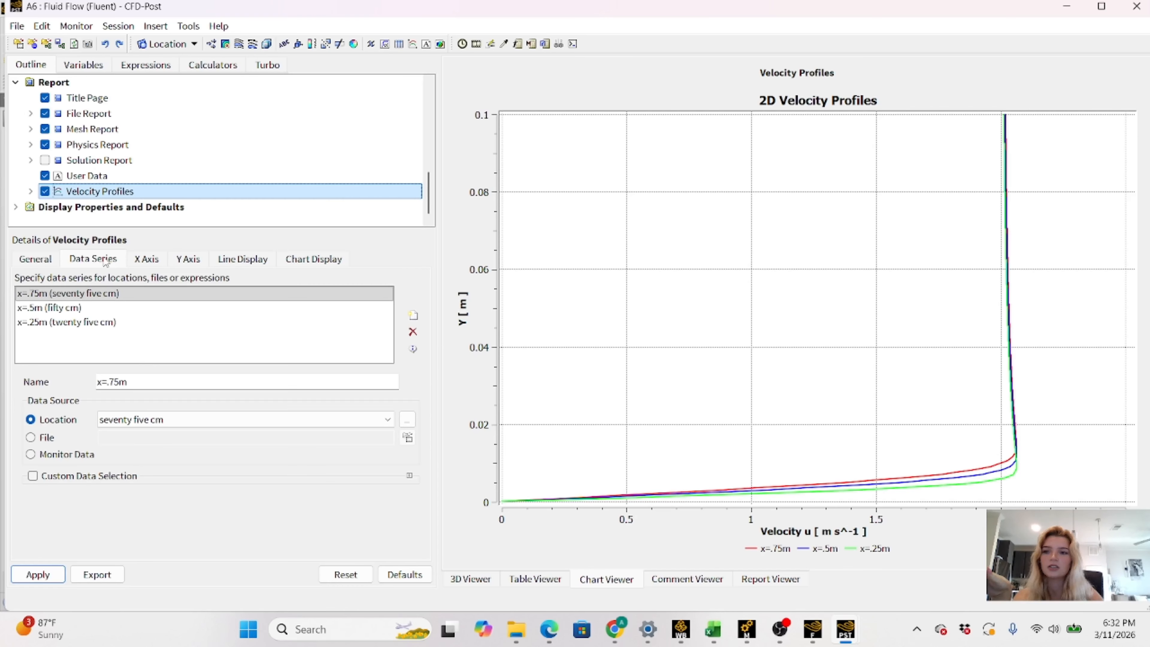
click(45, 261)
click(82, 259)
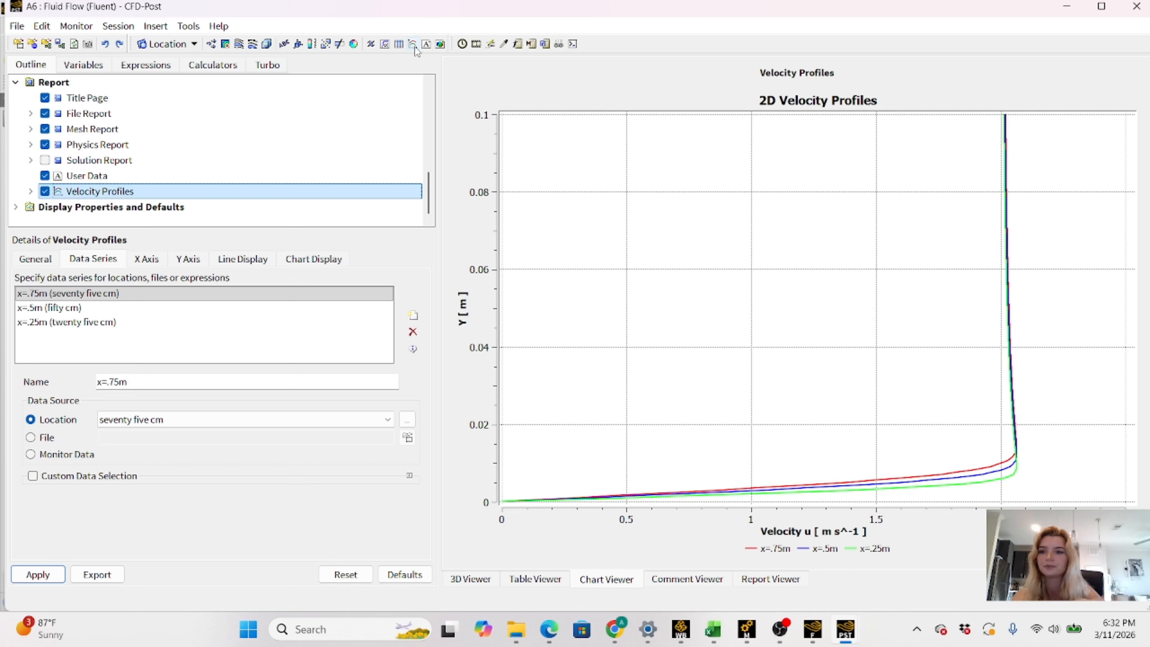
click(35, 258)
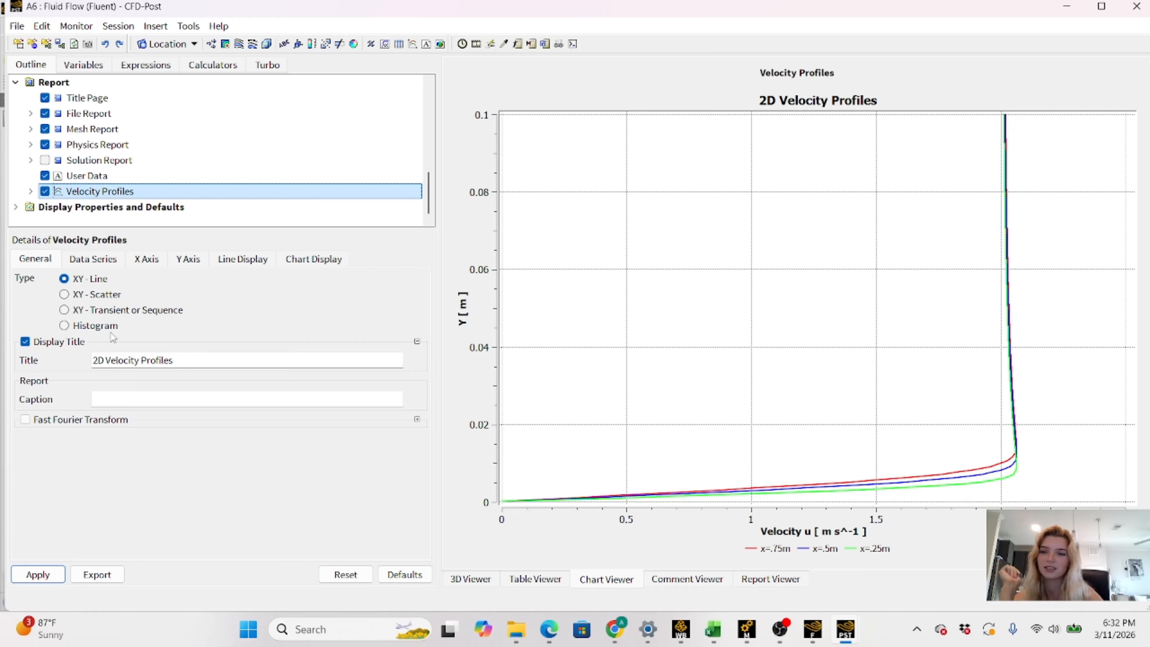
click(89, 261)
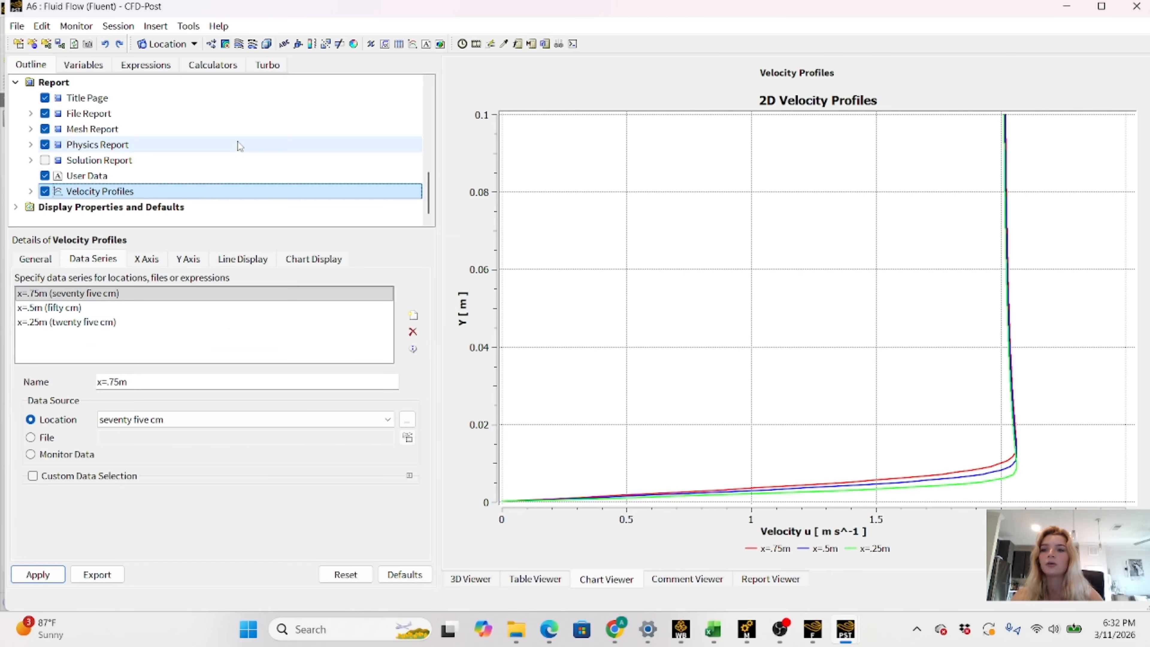
scroll(239, 145, up, 3)
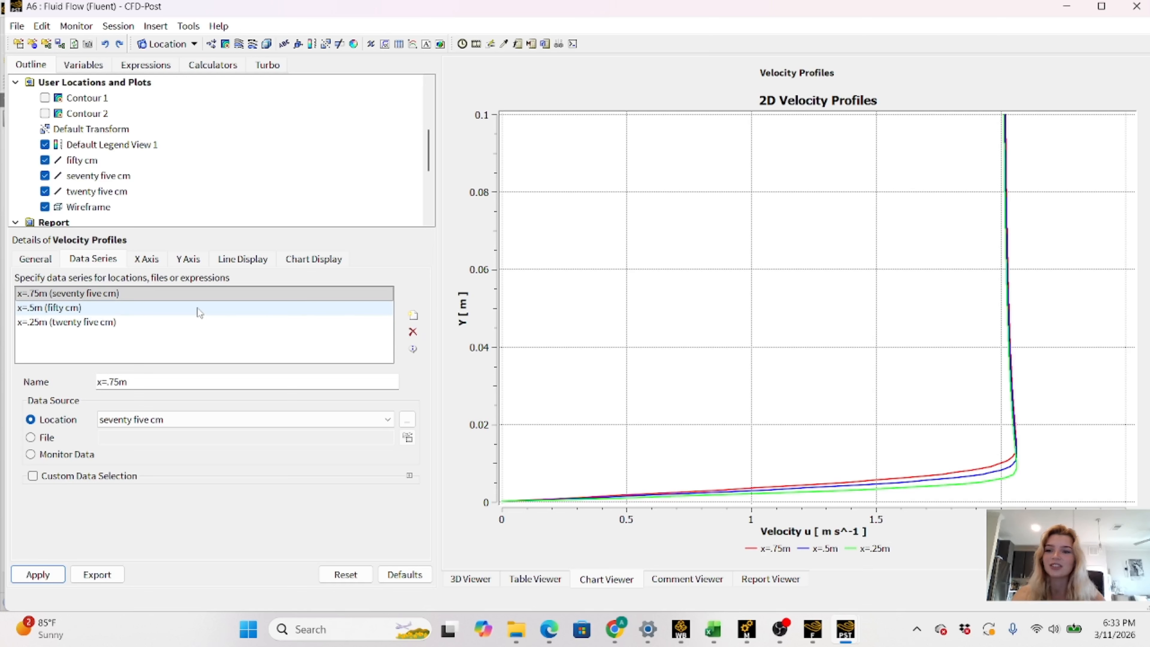
Examine the x=.5m and x=.25m data series and the line locations available as their data source
click(130, 307)
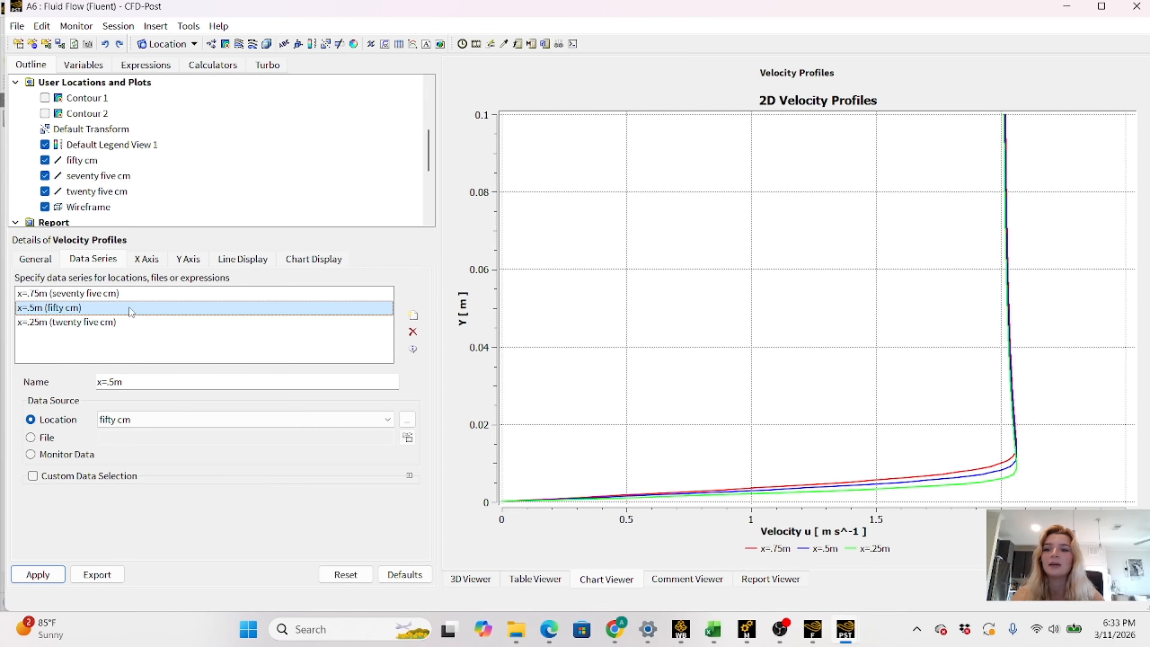
click(132, 324)
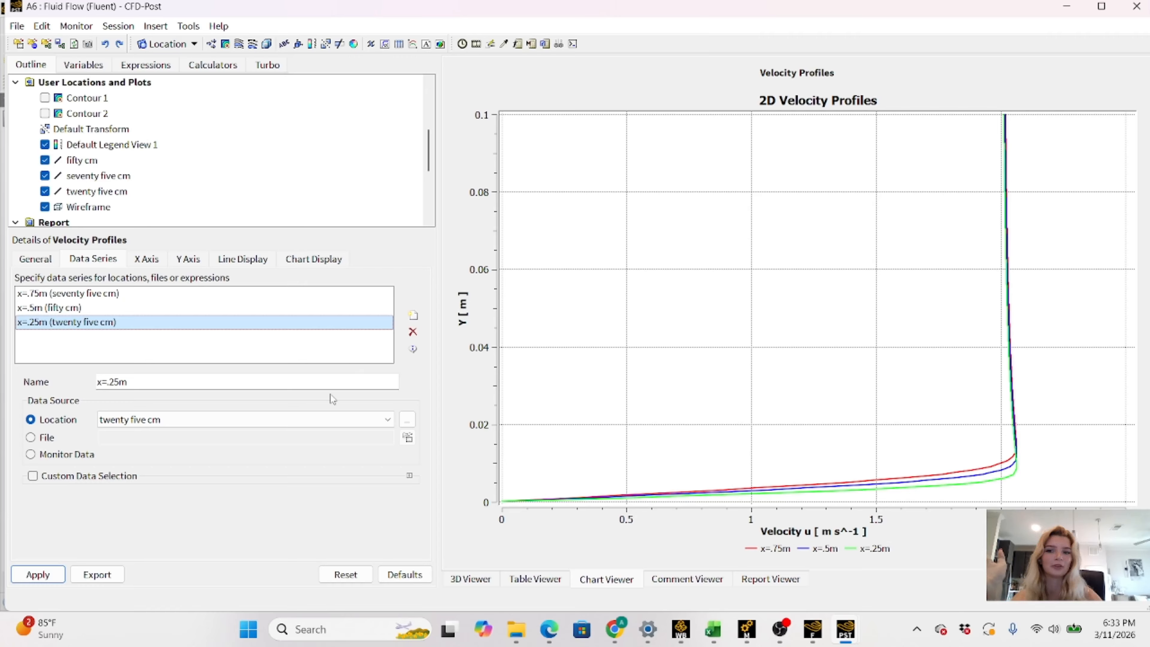
click(131, 420)
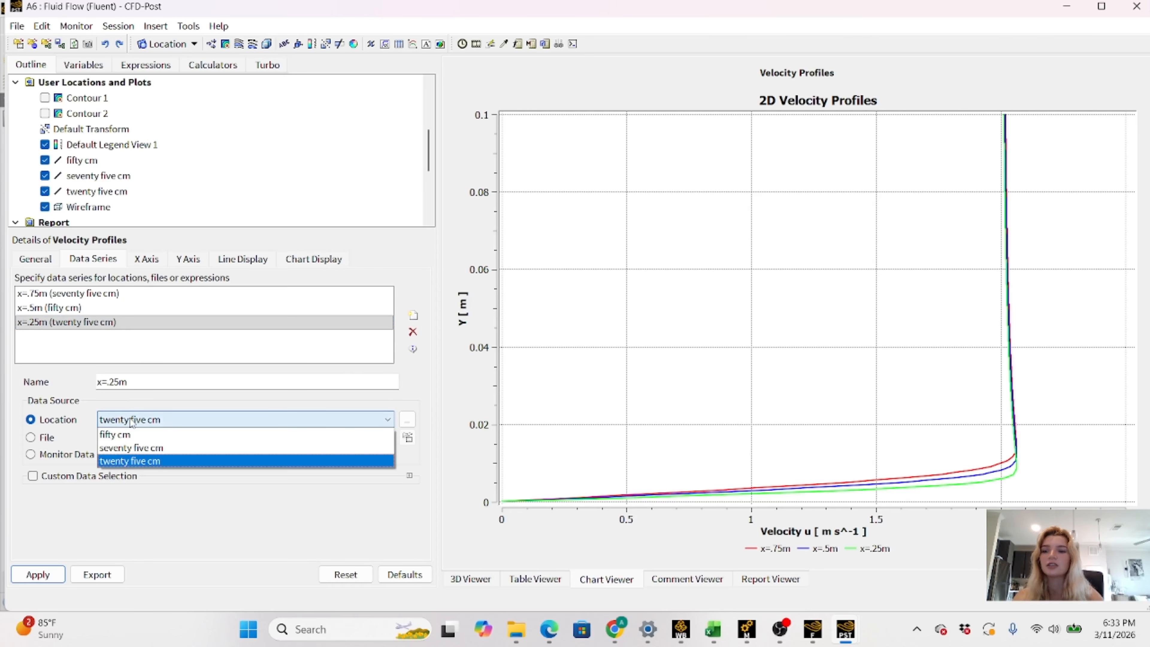
click(140, 422)
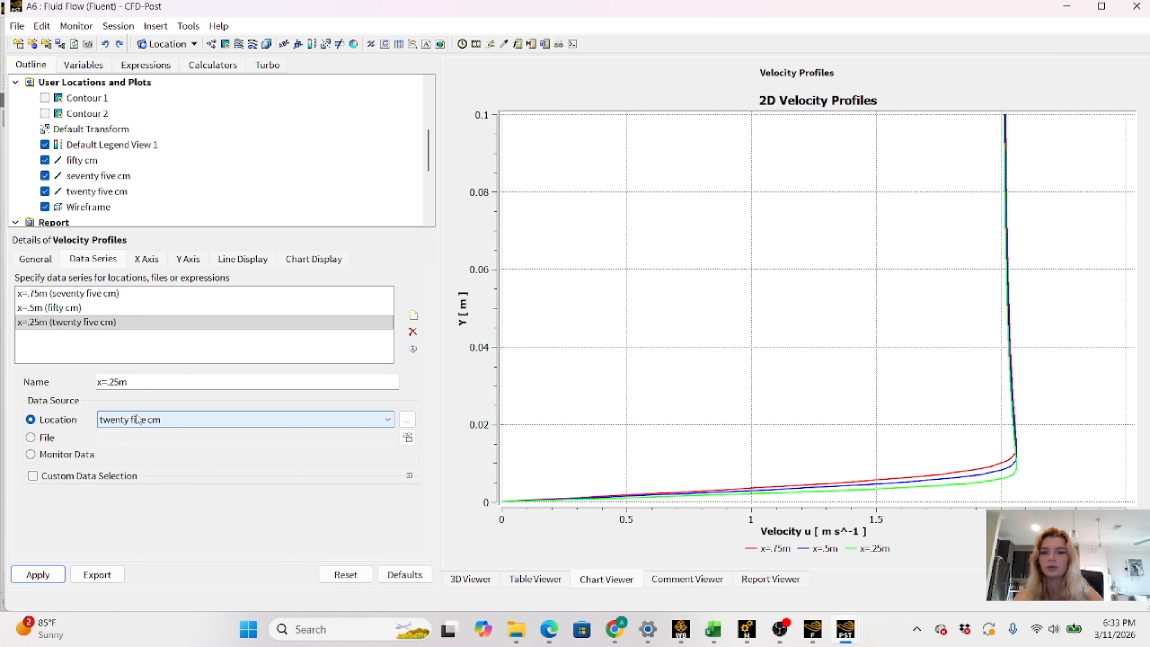
Review the Velocity Profiles chart's X and Y axis variables, line display and chart display settings, ending on its general settings
click(147, 262)
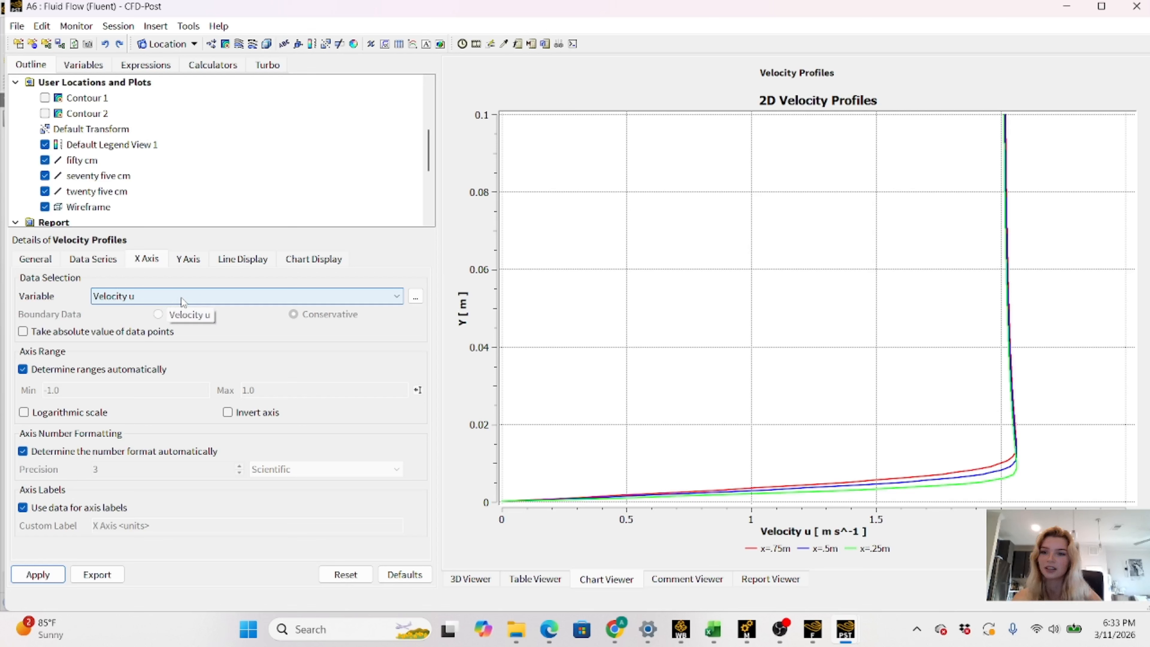
click(189, 259)
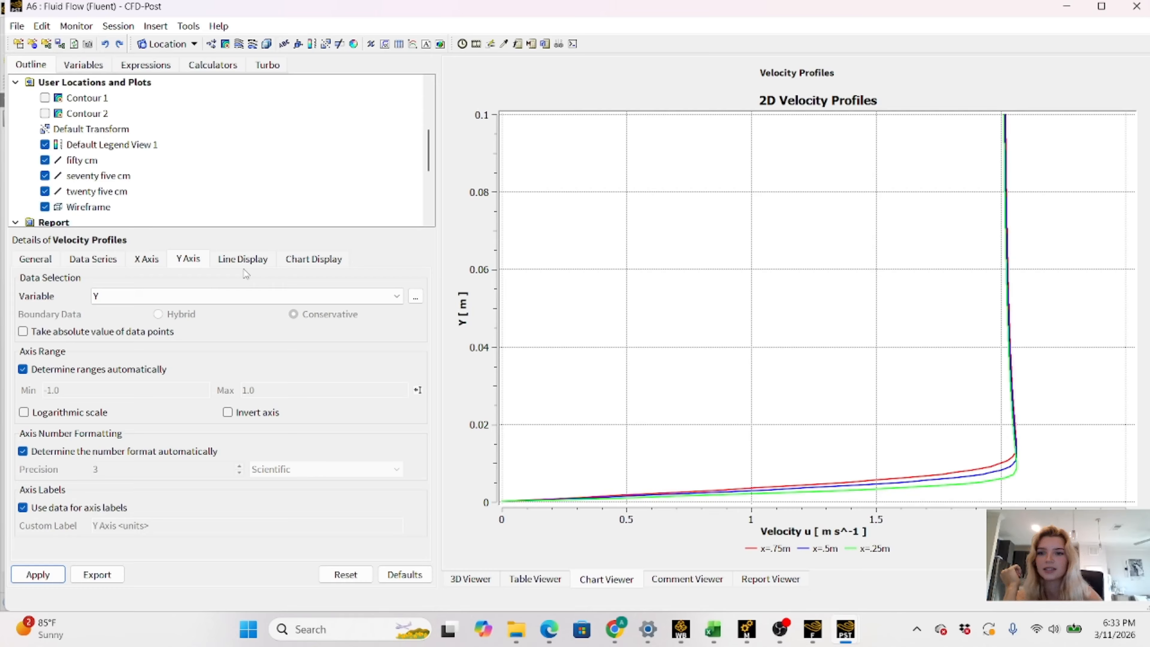
click(236, 261)
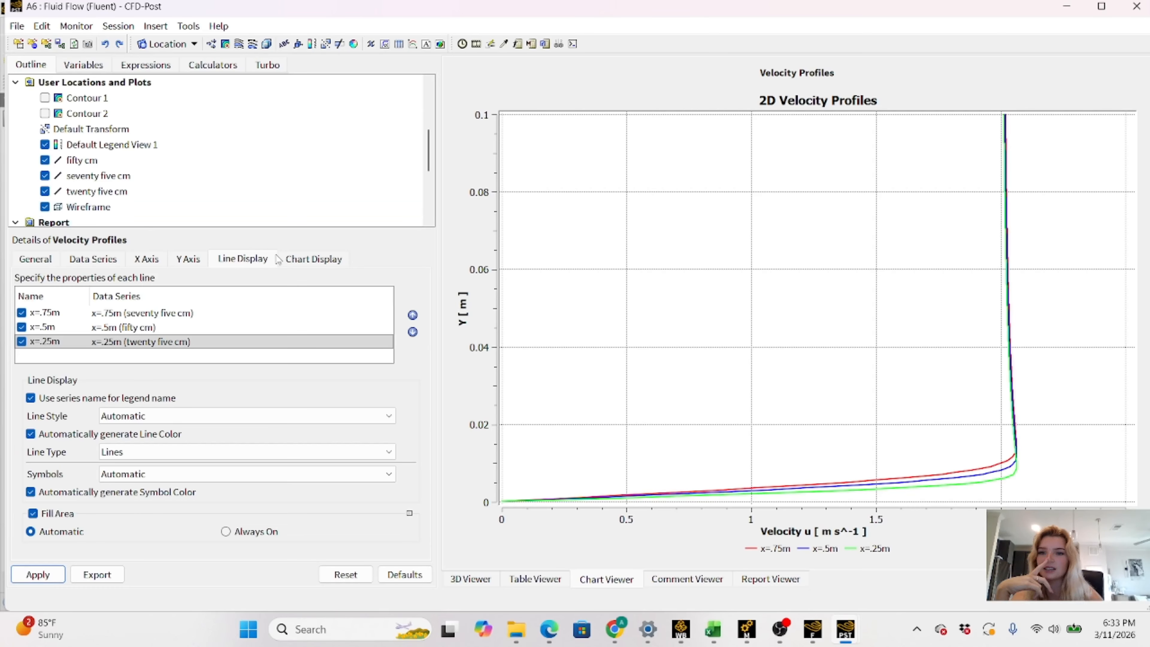
click(298, 262)
click(253, 261)
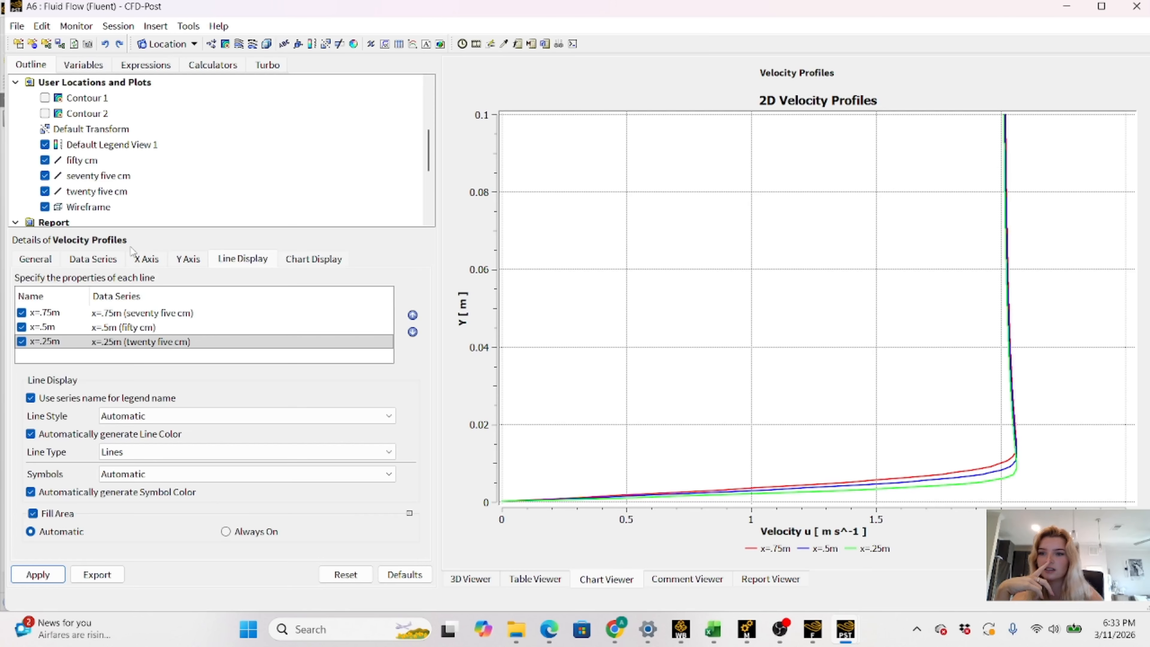
click(144, 263)
click(101, 264)
click(39, 262)
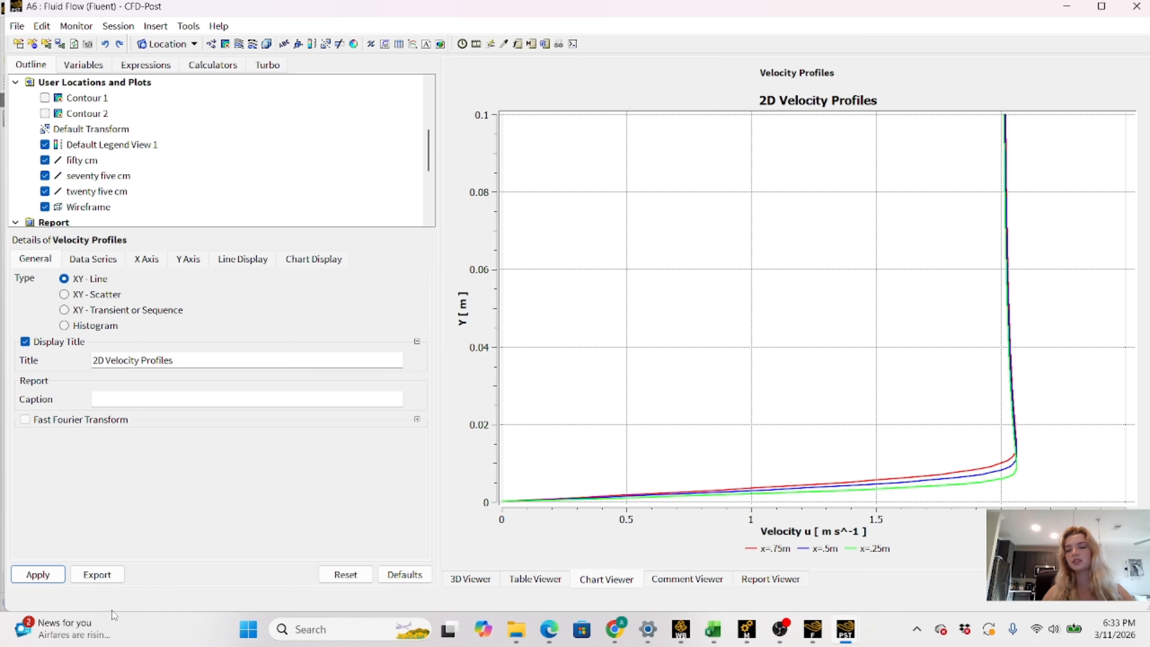
Look at the file types offered for exporting the Velocity Profiles chart, closing the export without saving
click(96, 579)
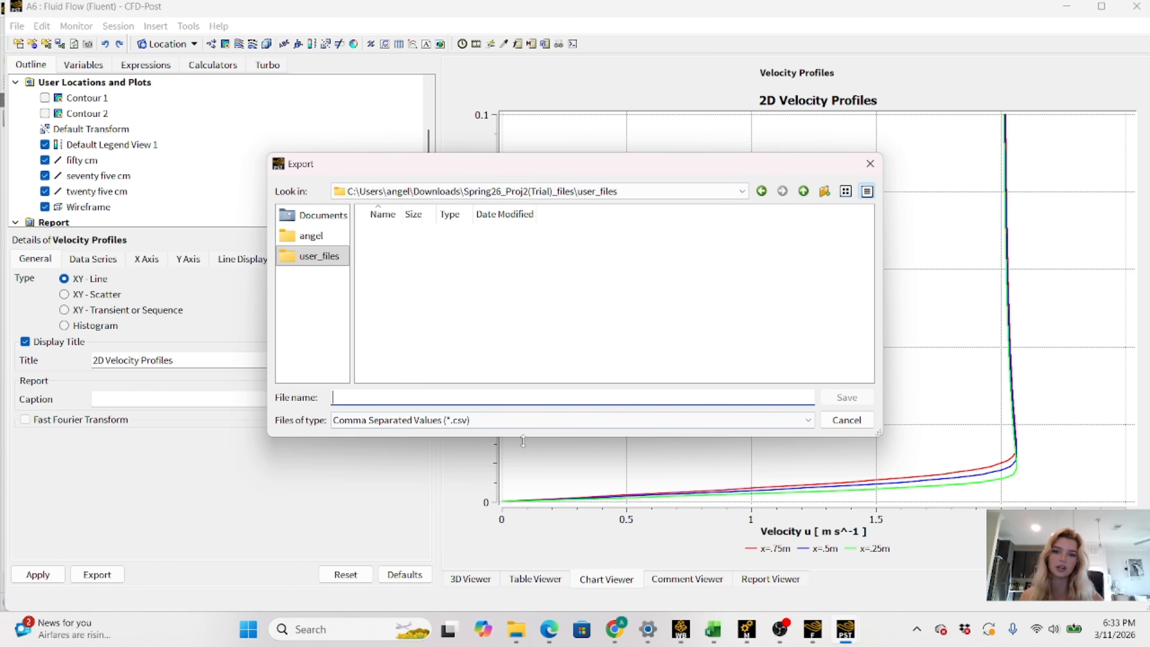
click(510, 421)
click(347, 462)
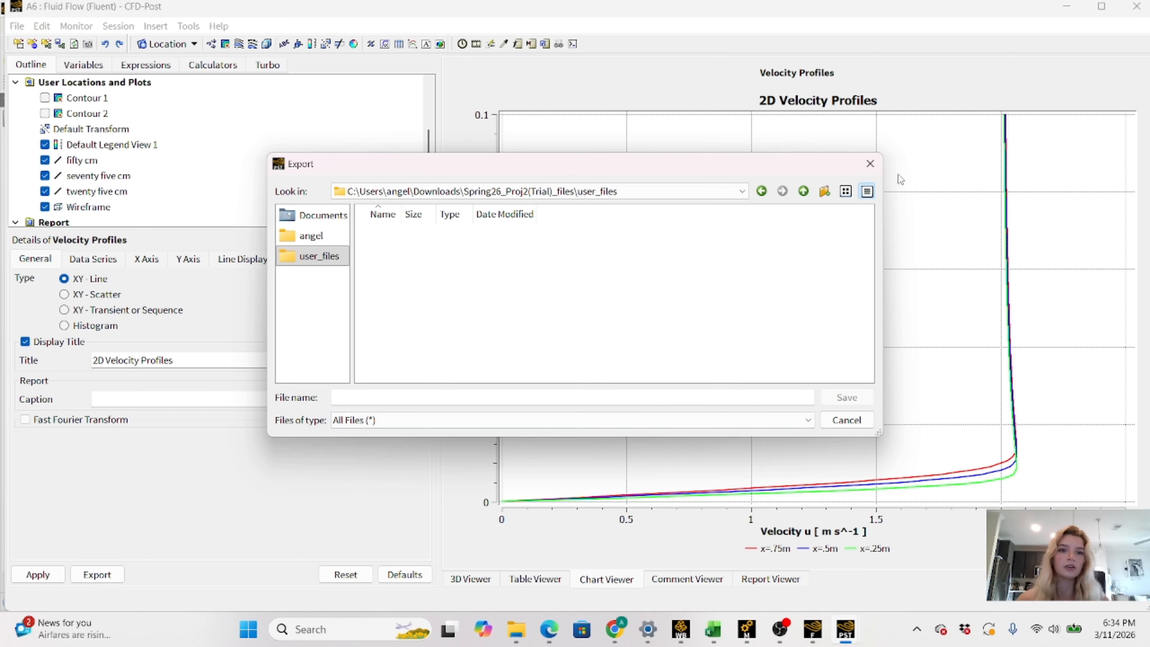
click(870, 164)
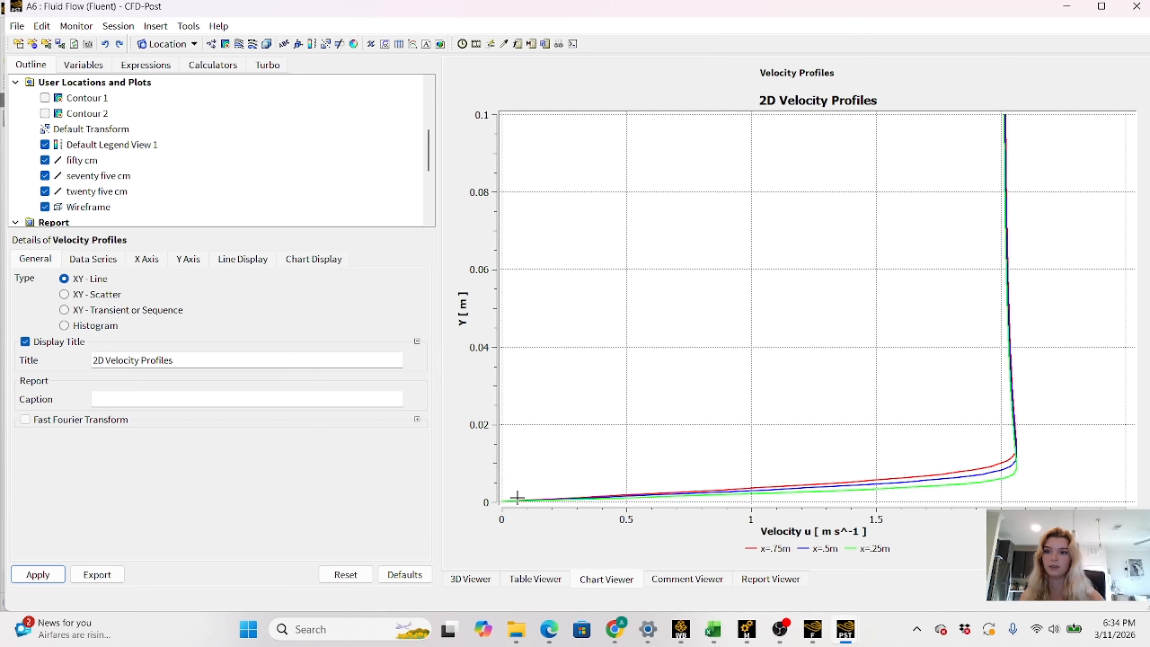
click(44, 98)
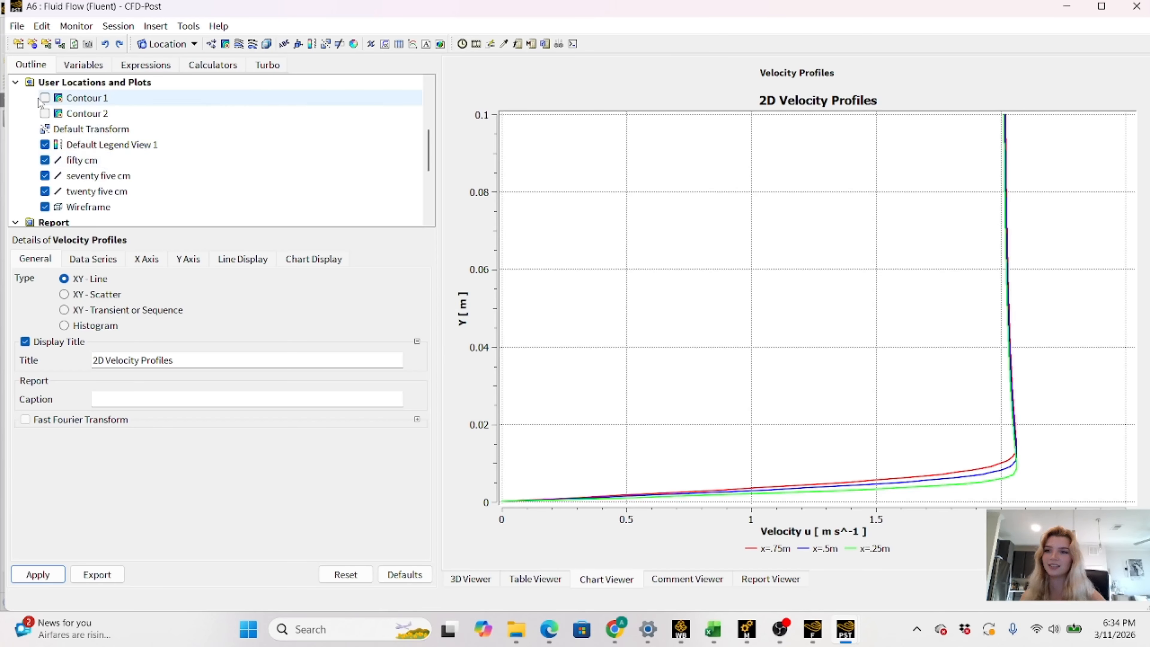
click(46, 114)
scroll(46, 113, down, 3)
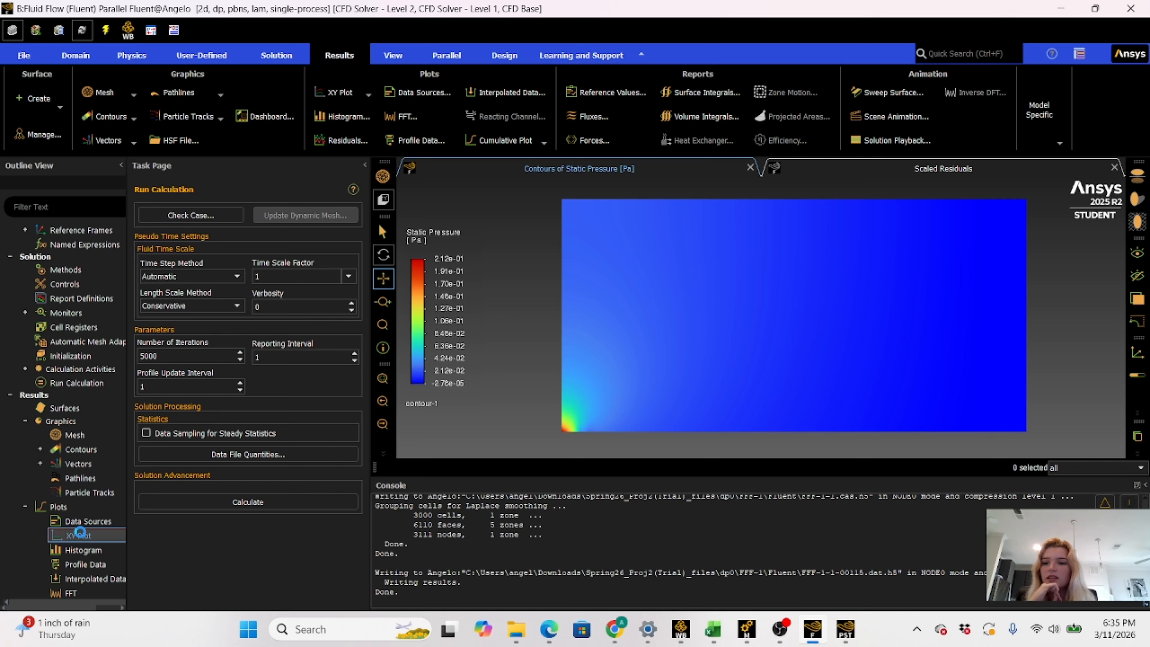
In Fluent, create the XY plot xy-plot-1 of Wall Fluxes, Wall Shear Stress, on the flat_plate surface
double_click(79, 536)
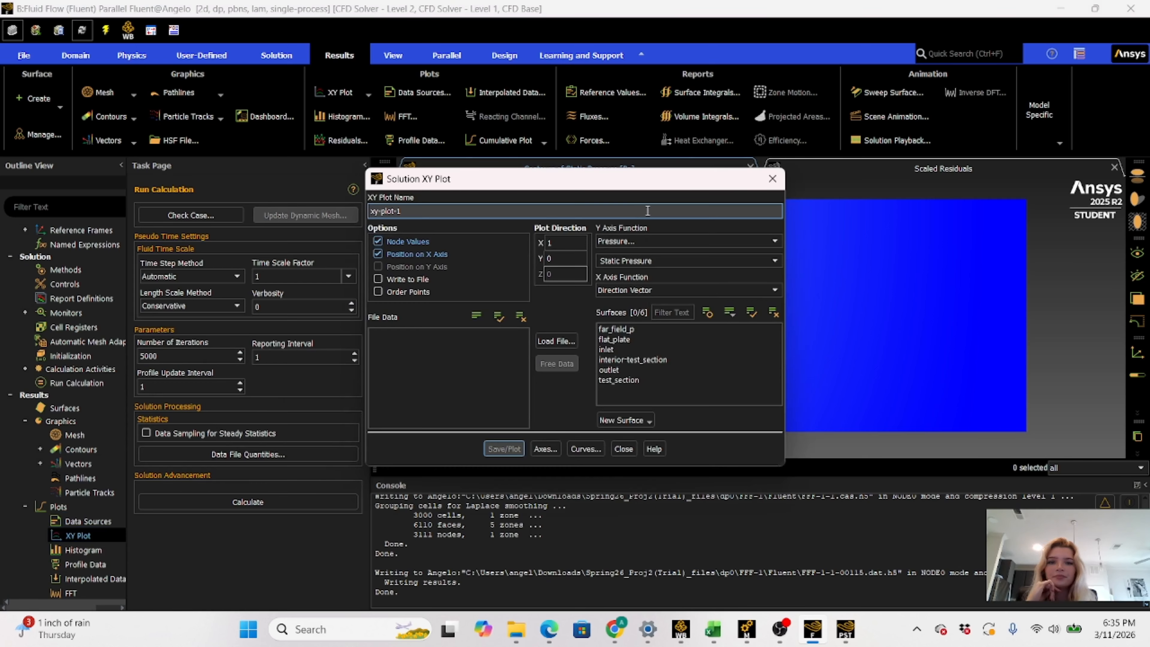
click(670, 242)
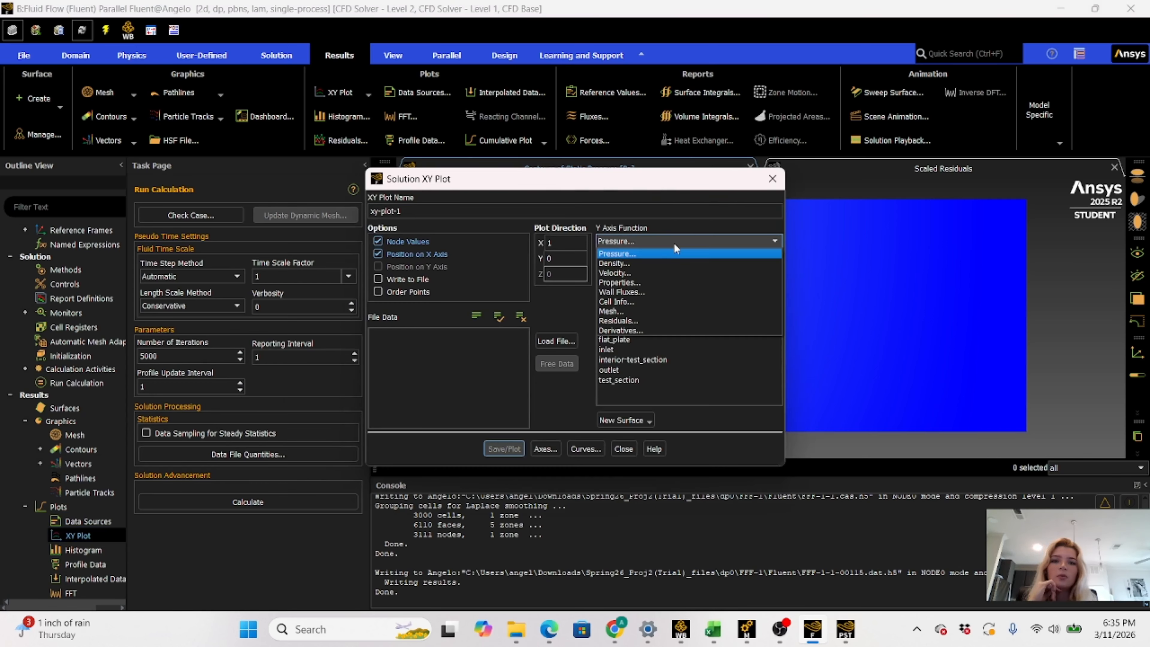
click(650, 292)
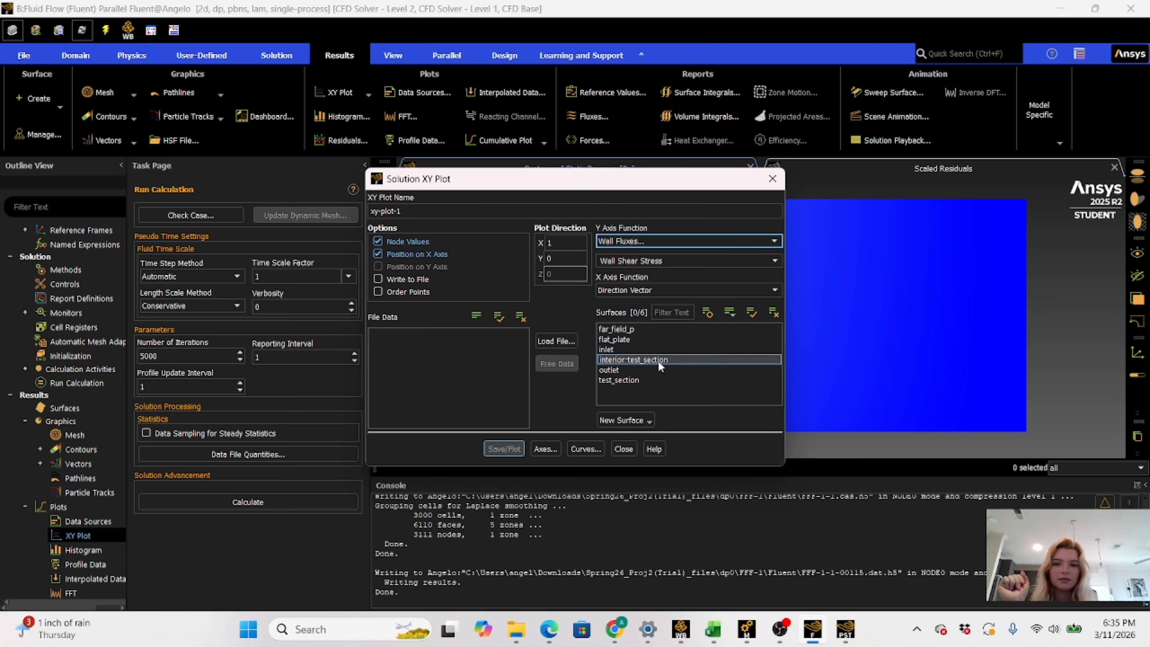
click(618, 339)
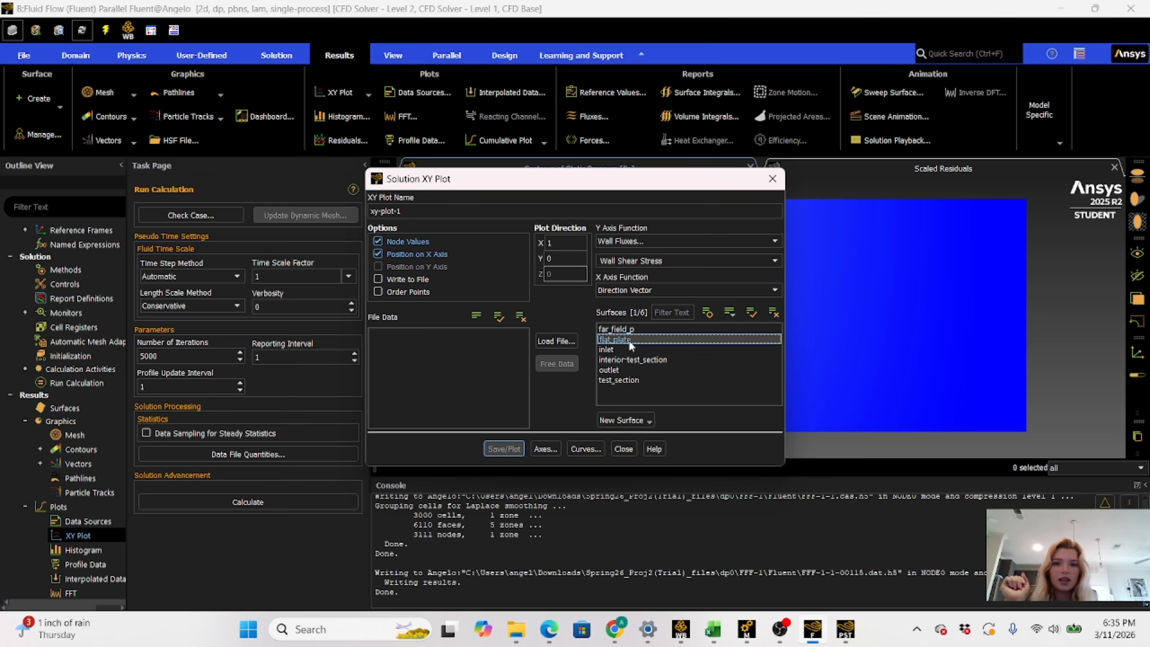
click(504, 448)
Change xy-plot-1 to plot the Skin Friction Coefficient along flat_plate and close its settings
drag(406, 163, 267, 333)
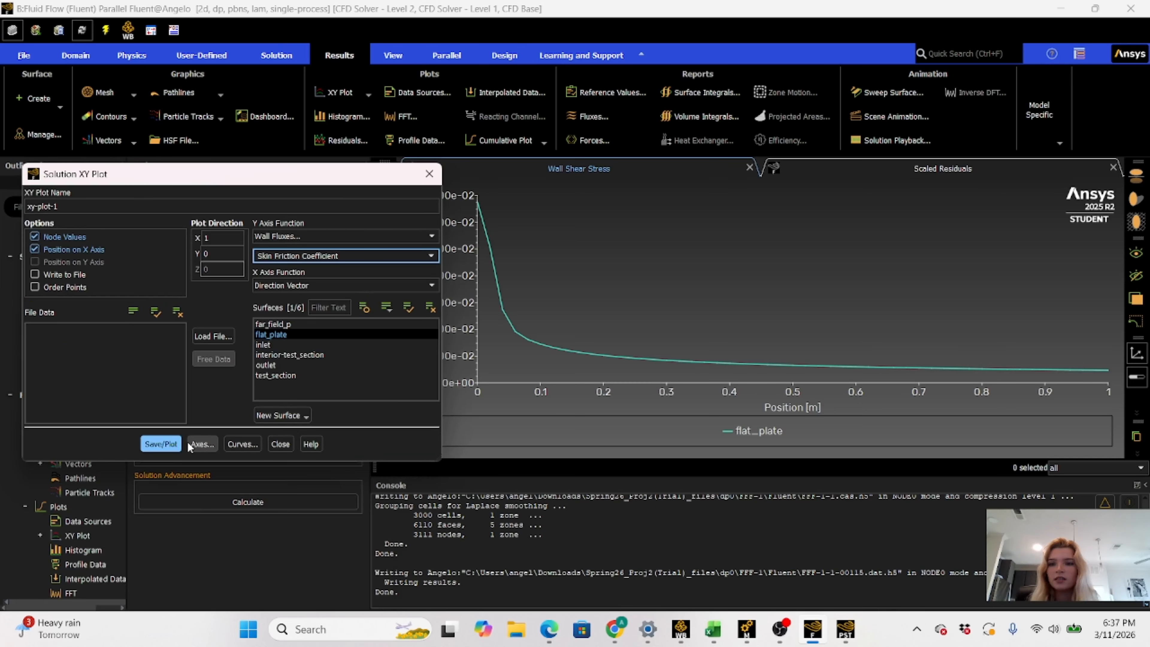
click(157, 445)
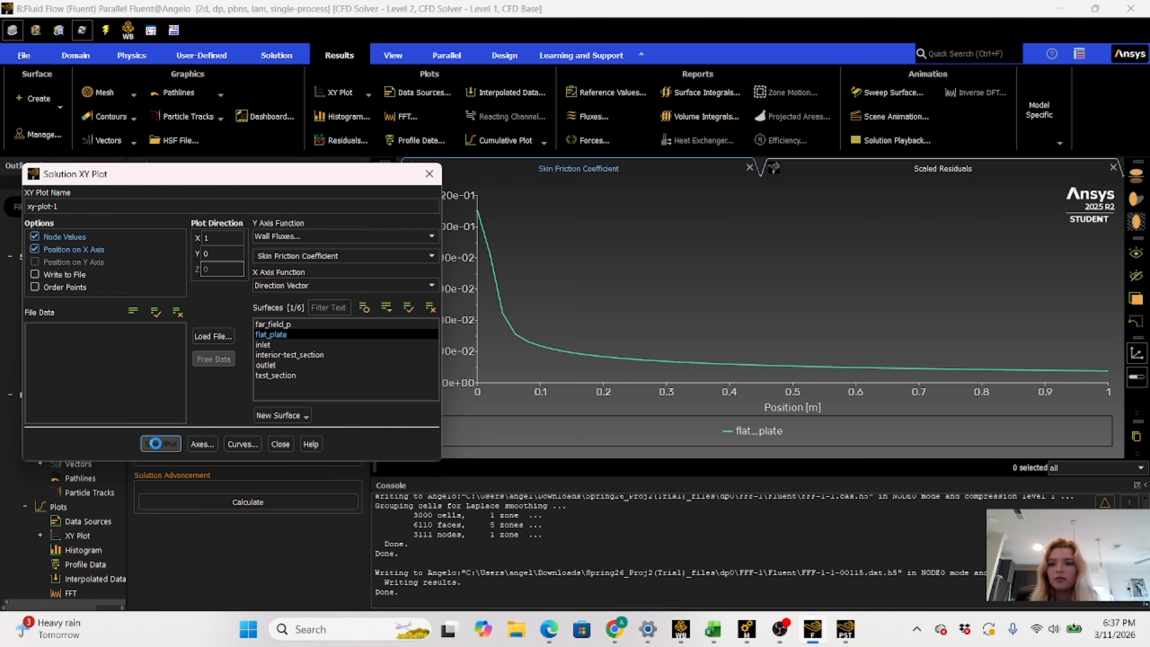
drag(300, 178, 396, 163)
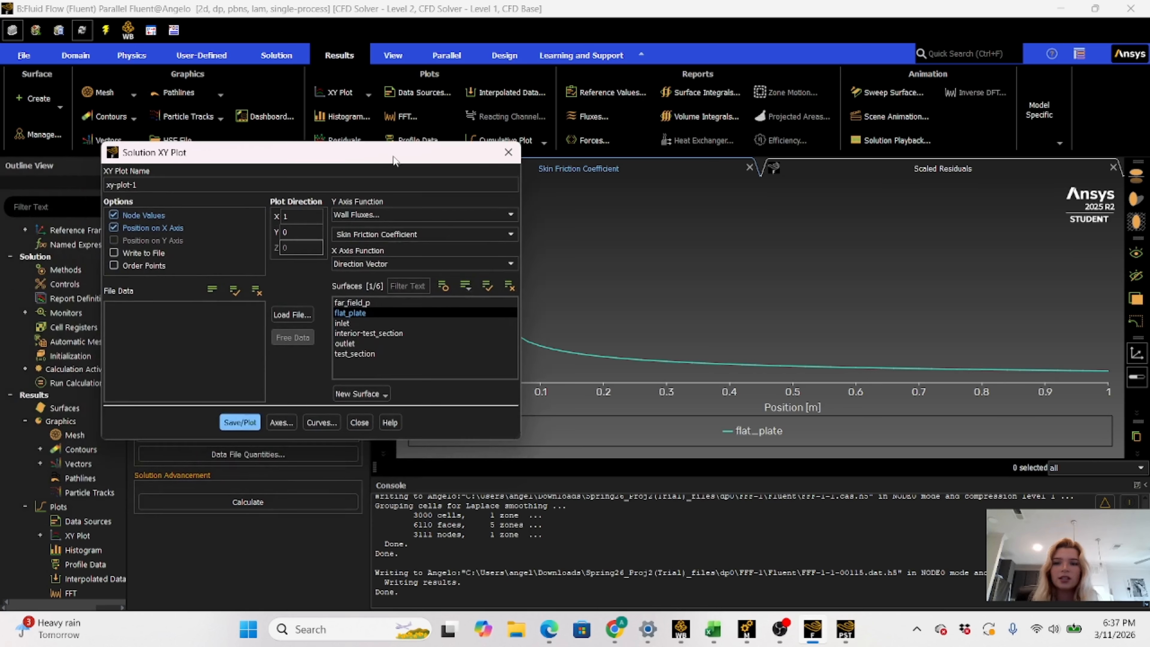
click(360, 423)
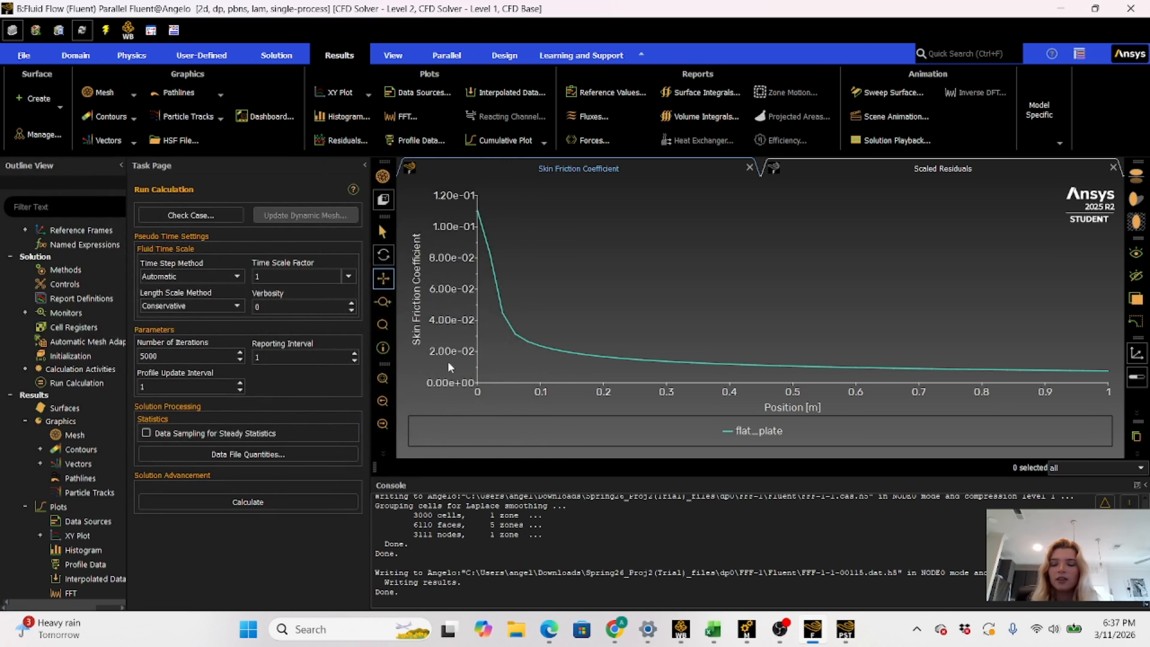
Look at the Write to File option in xy-plot-1's settings, leaving it off and closing the settings without writing a file
scroll(45, 487, down, 1)
click(45, 485)
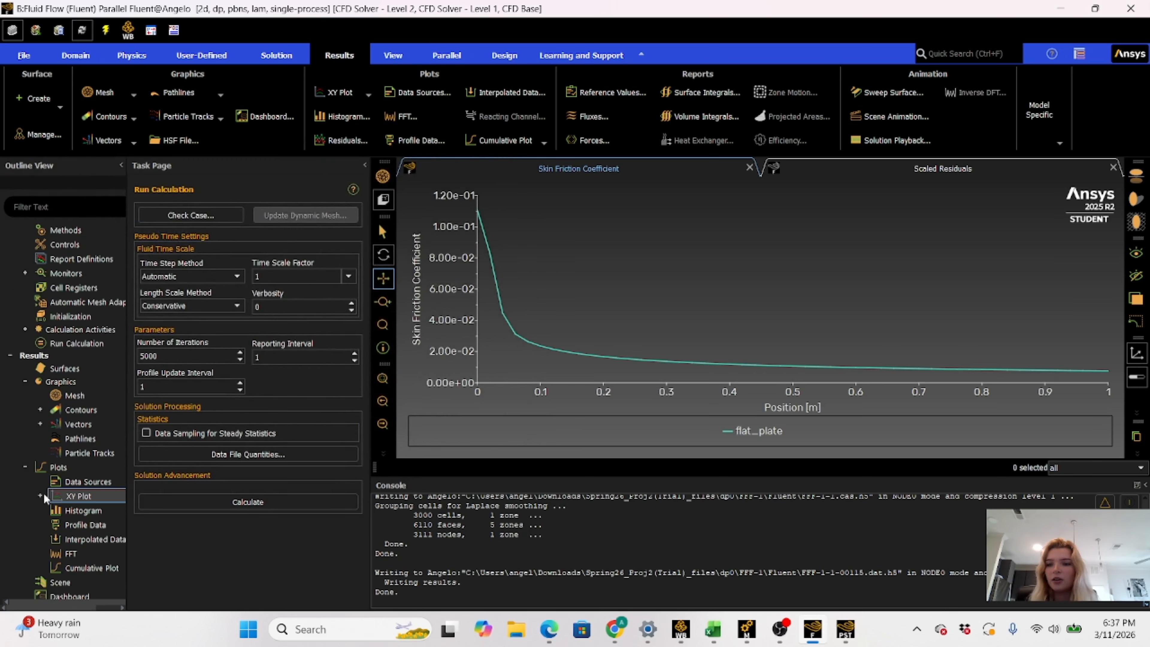
click(41, 495)
double_click(83, 512)
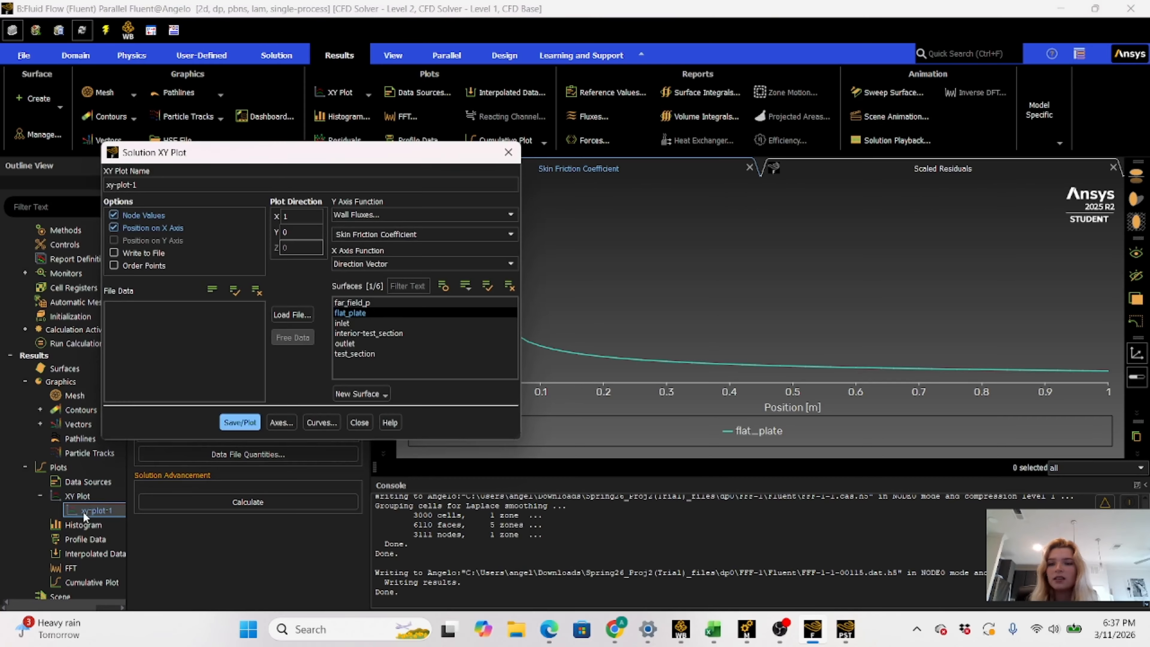
click(113, 254)
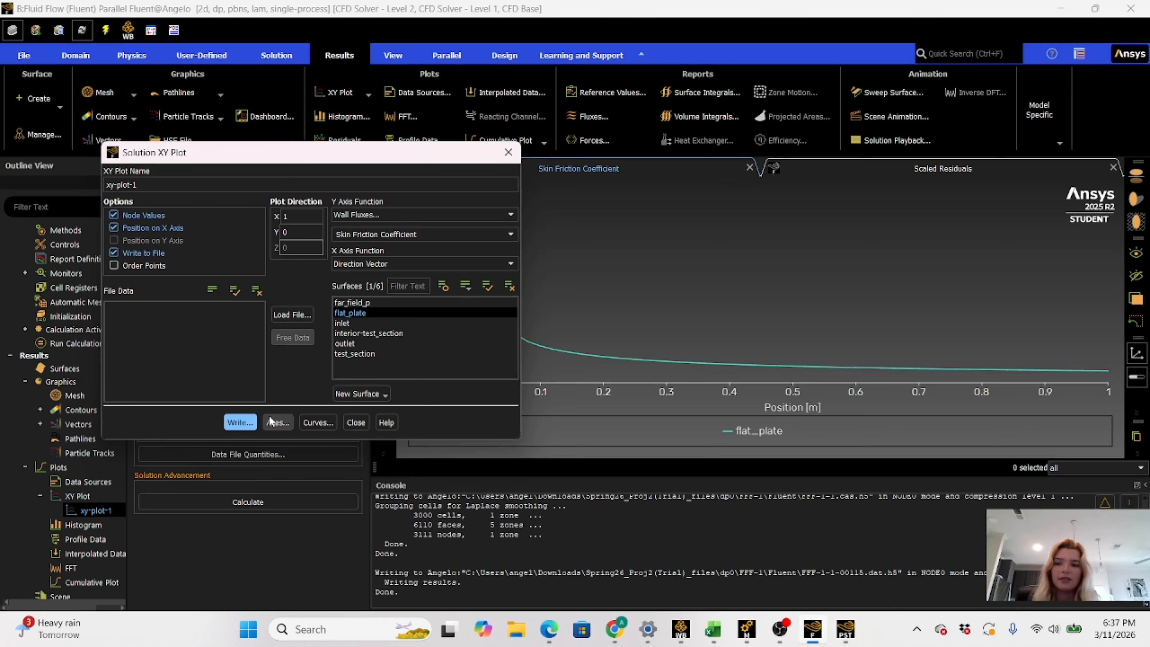
click(113, 253)
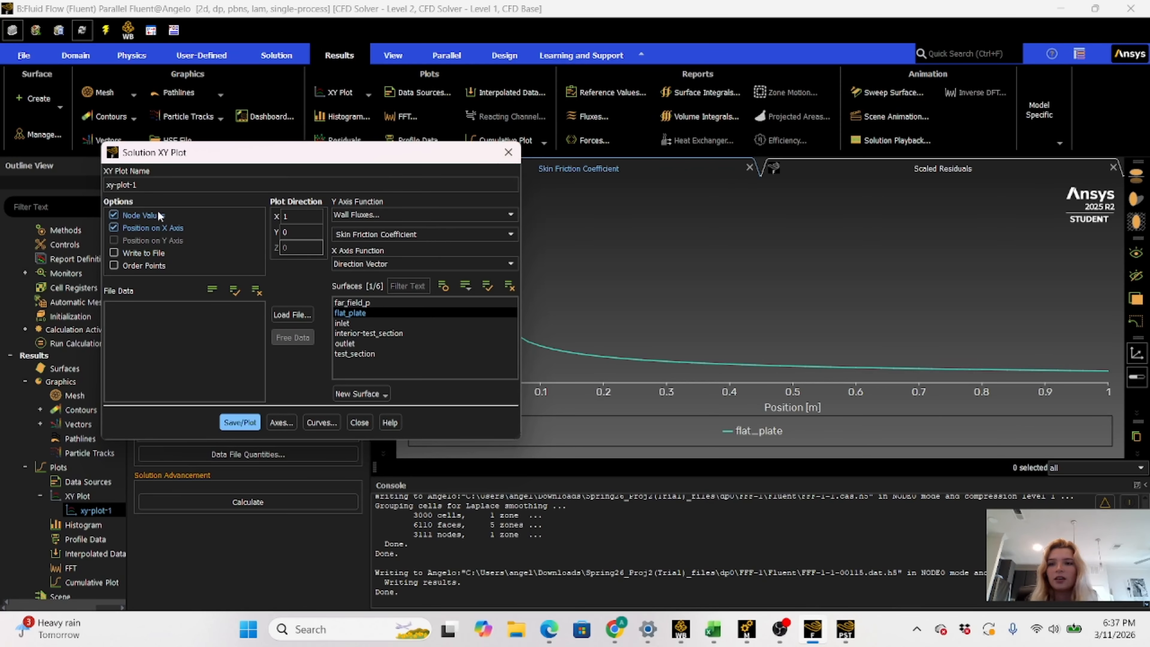
click(506, 153)
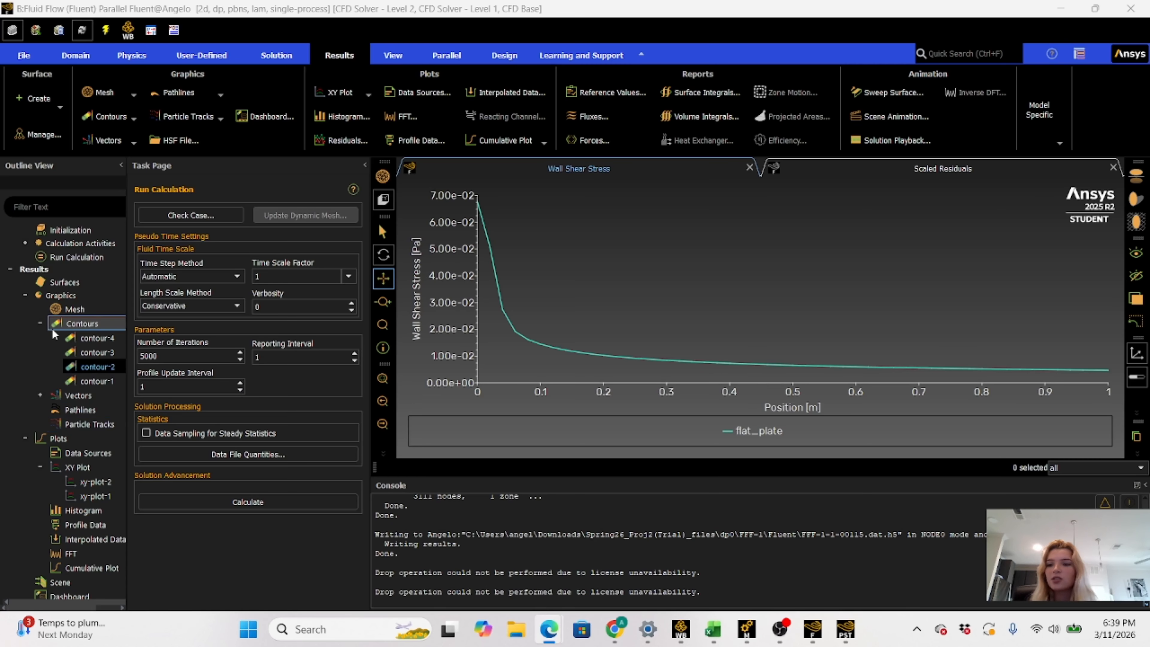
Set up a new drag force report definition with Drag Coefficient output for the flat_plate zone
scroll(41, 448, down, 1)
scroll(39, 448, down, 1)
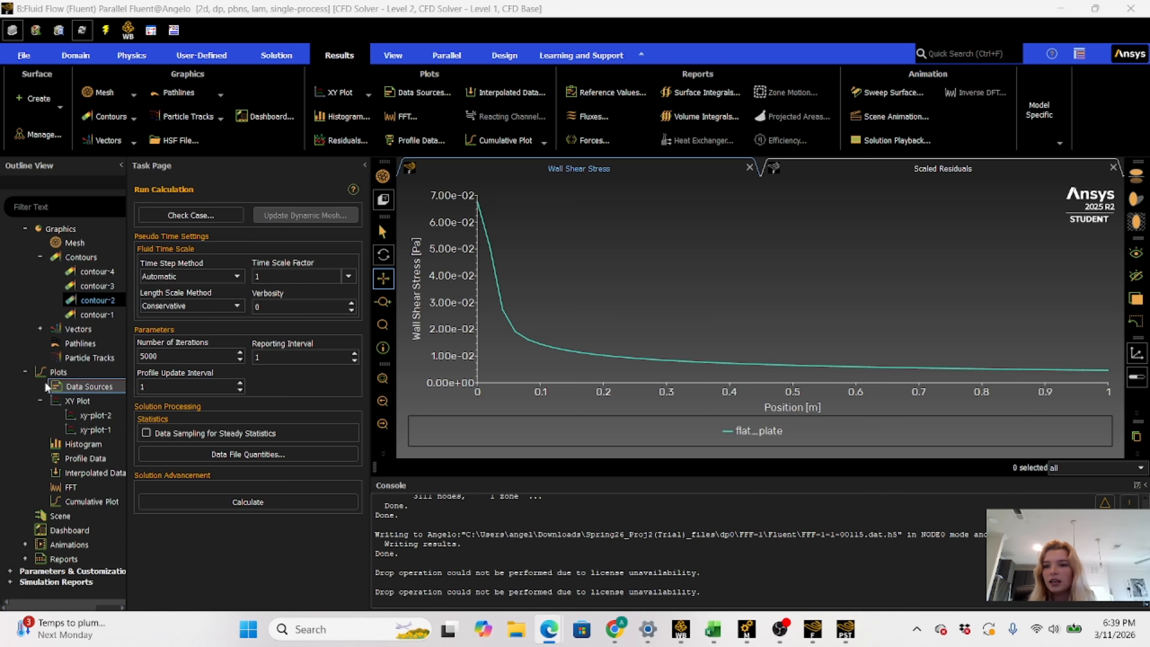
click(26, 372)
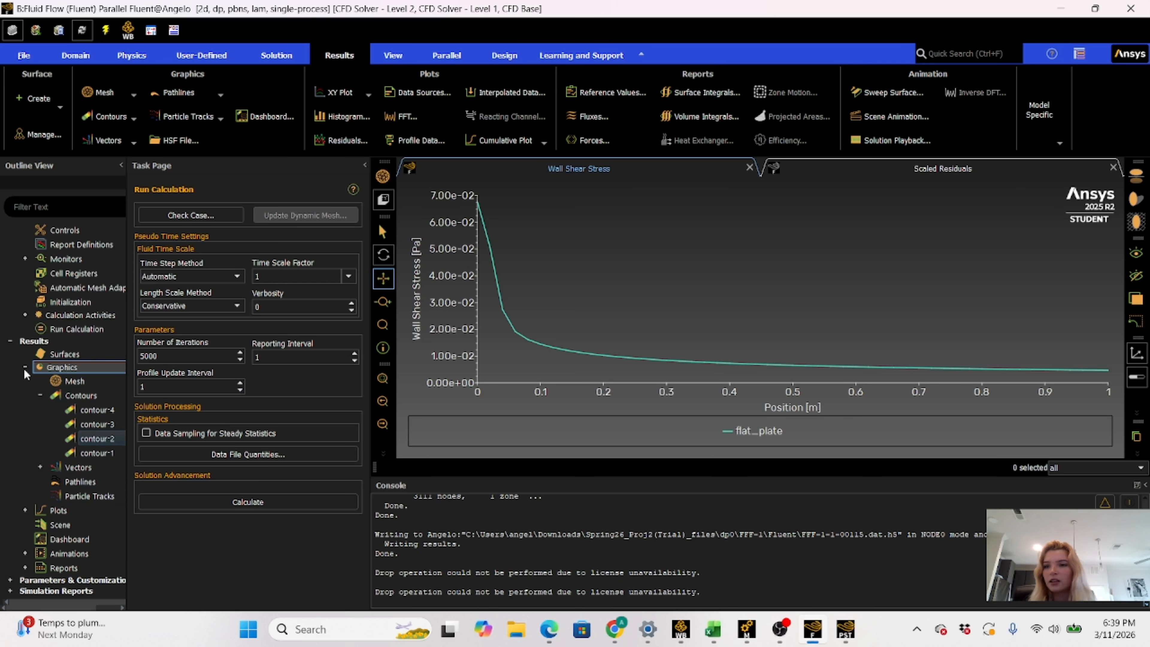
click(25, 369)
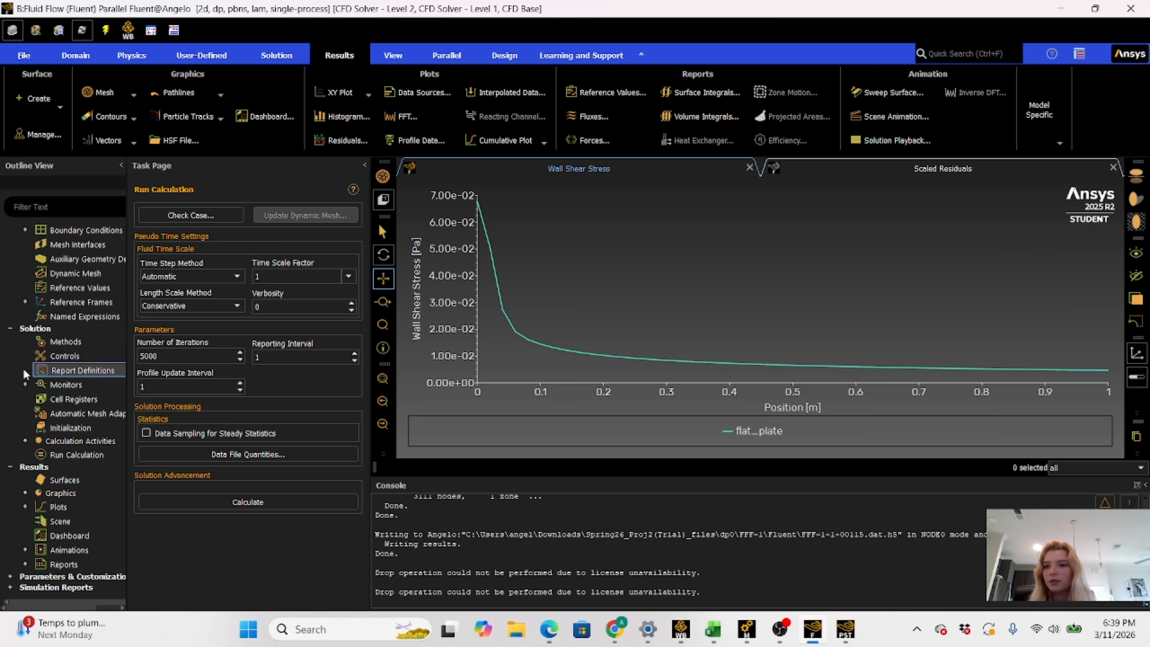
right_click(66, 373)
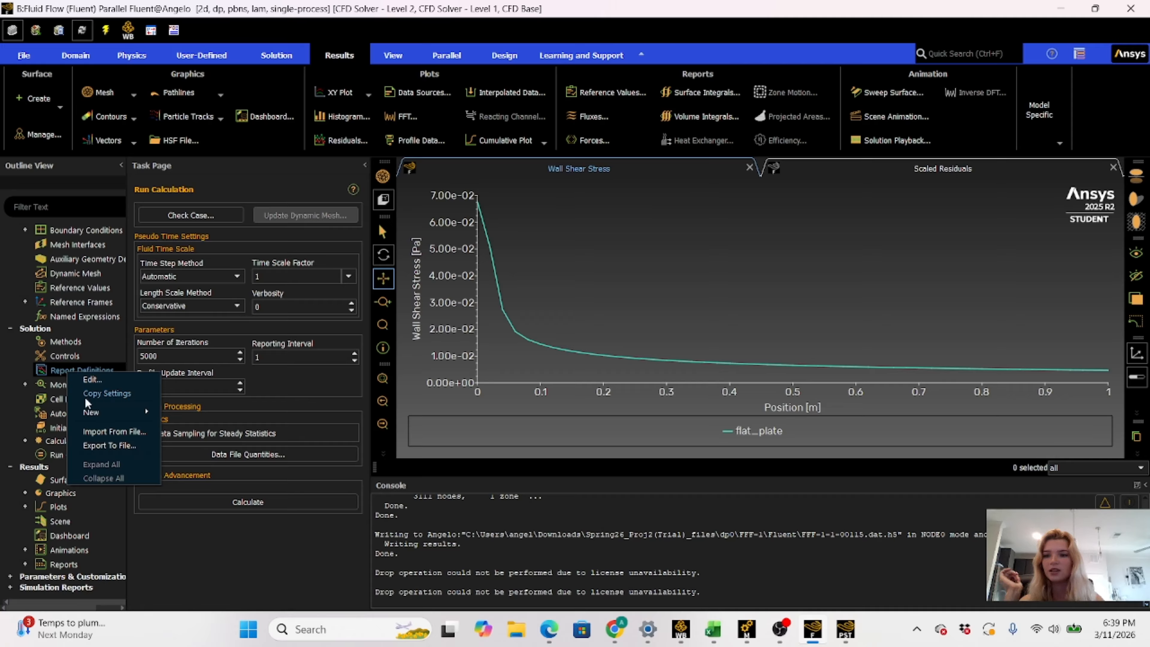
mouse_move(93, 412)
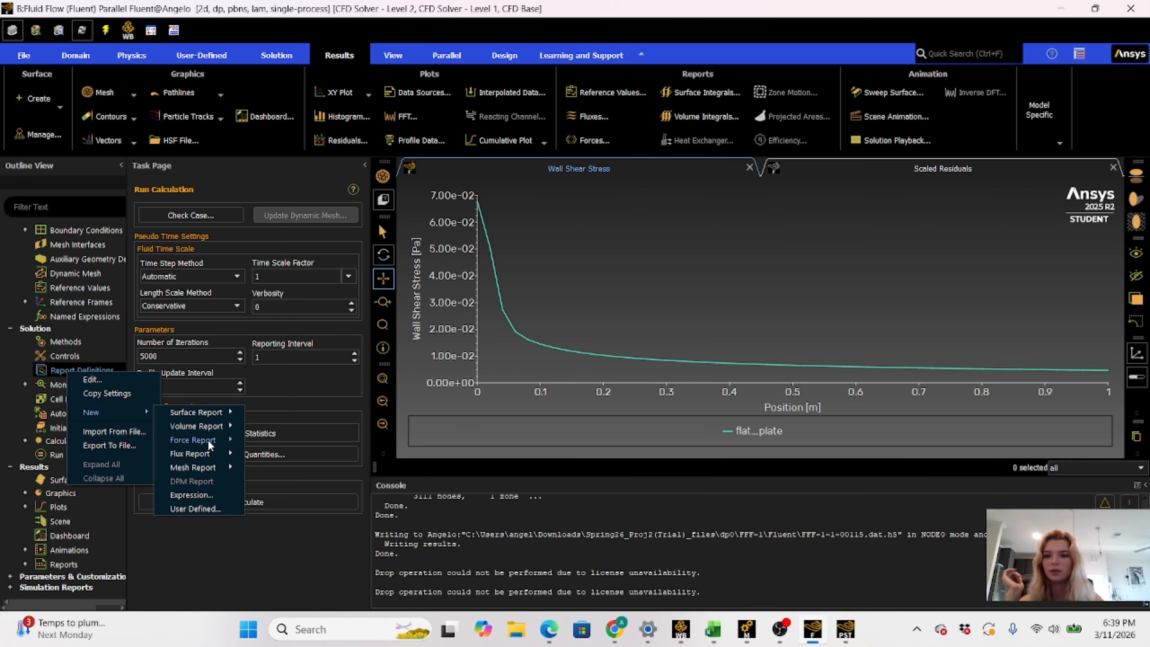
mouse_move(207, 440)
click(256, 437)
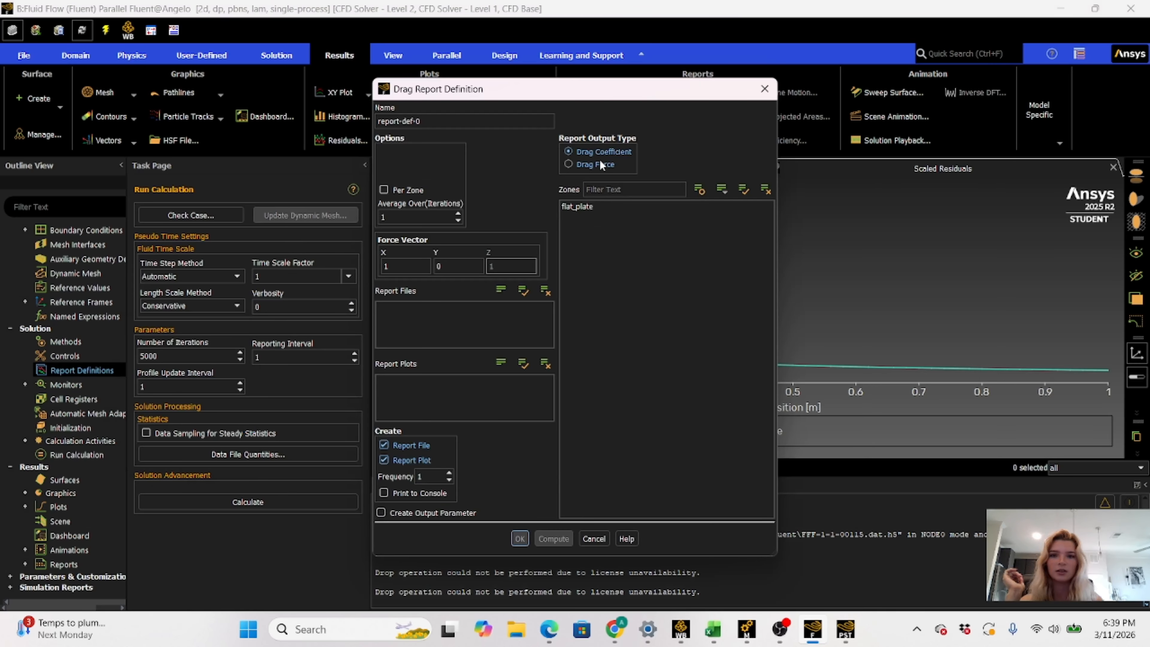
click(577, 205)
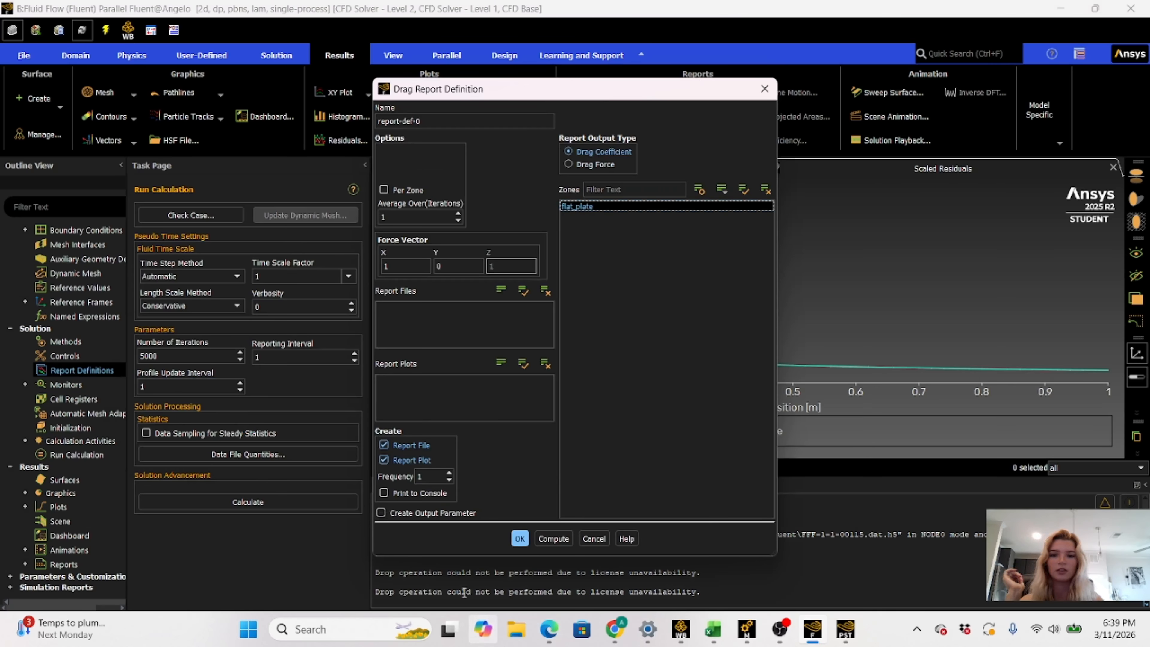
Compute the drag coefficient for flat_plate and save the report definition, checking the Cd entry in the console
click(516, 543)
click(539, 540)
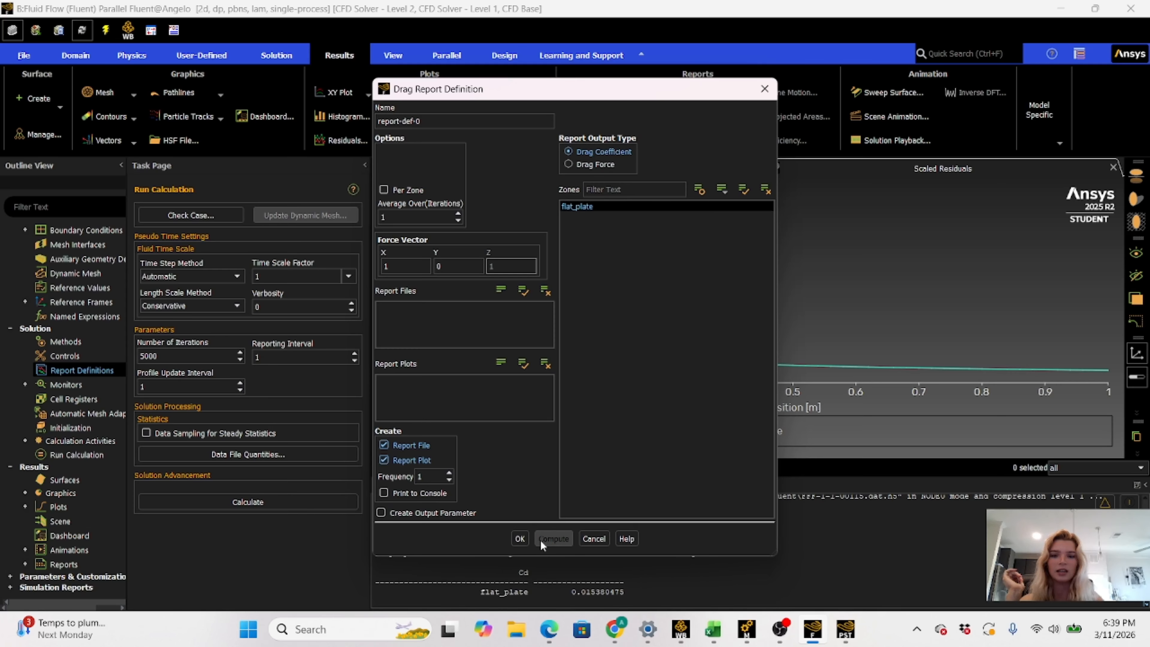
click(521, 538)
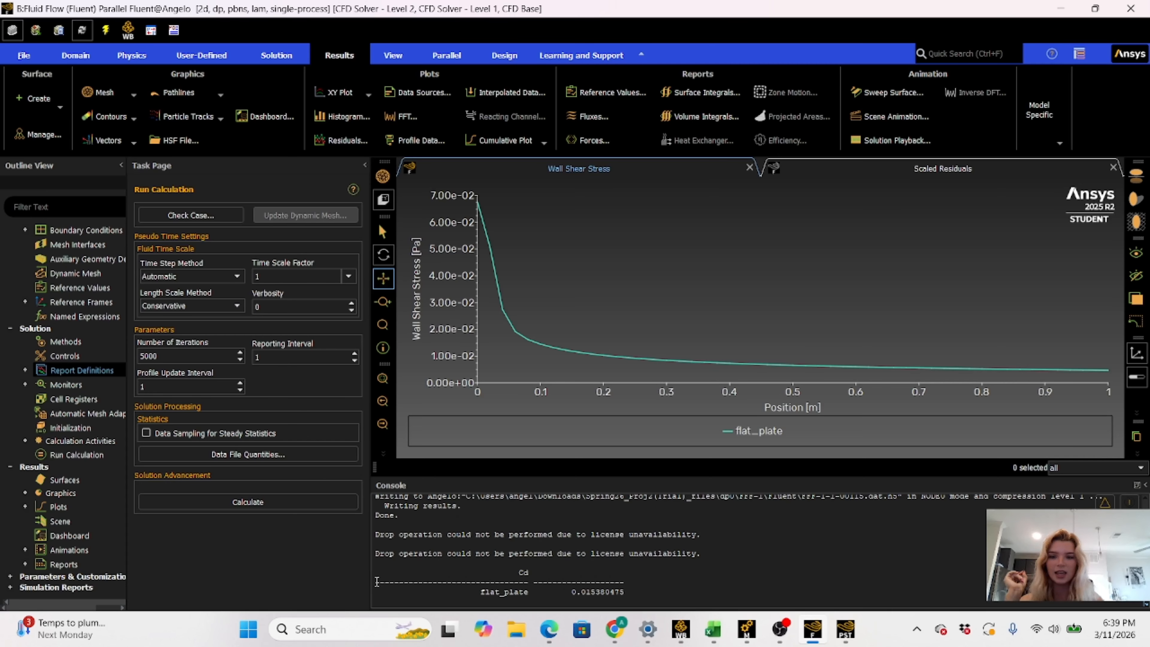
drag(376, 582, 630, 592)
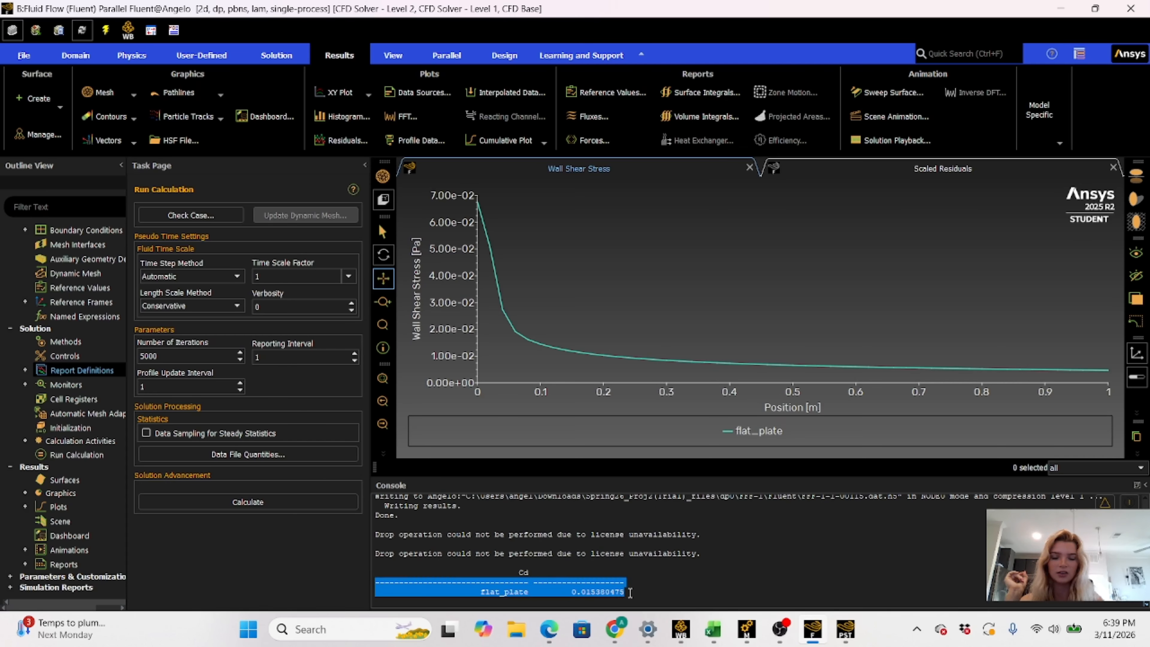
click(683, 585)
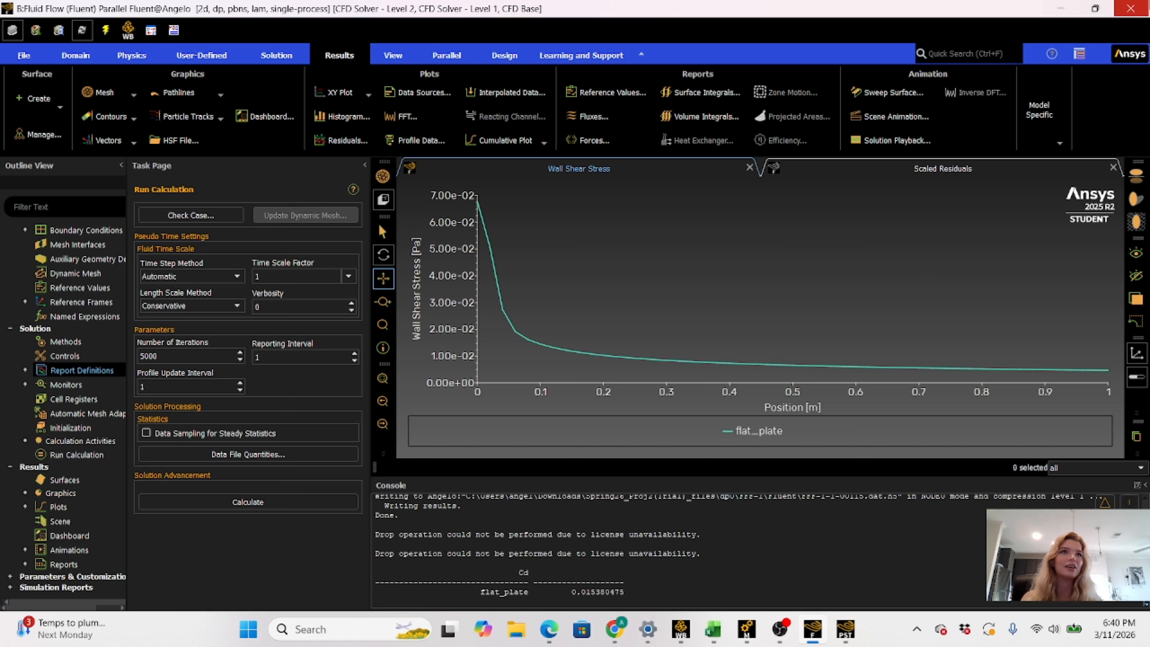
key(alt+Tab)
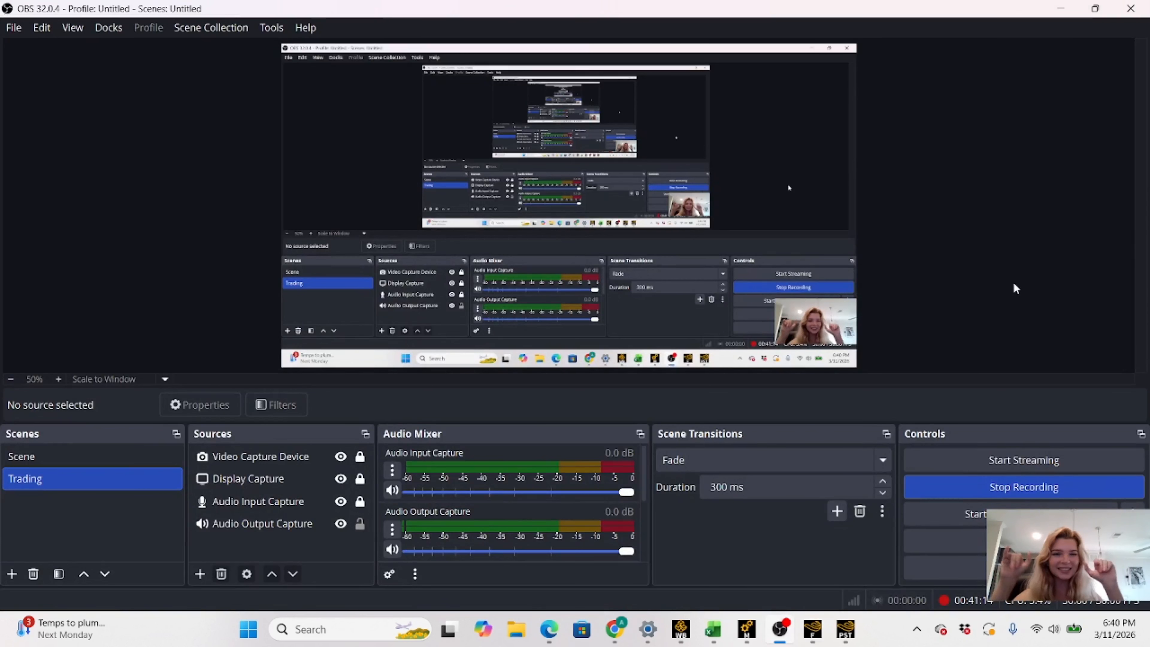